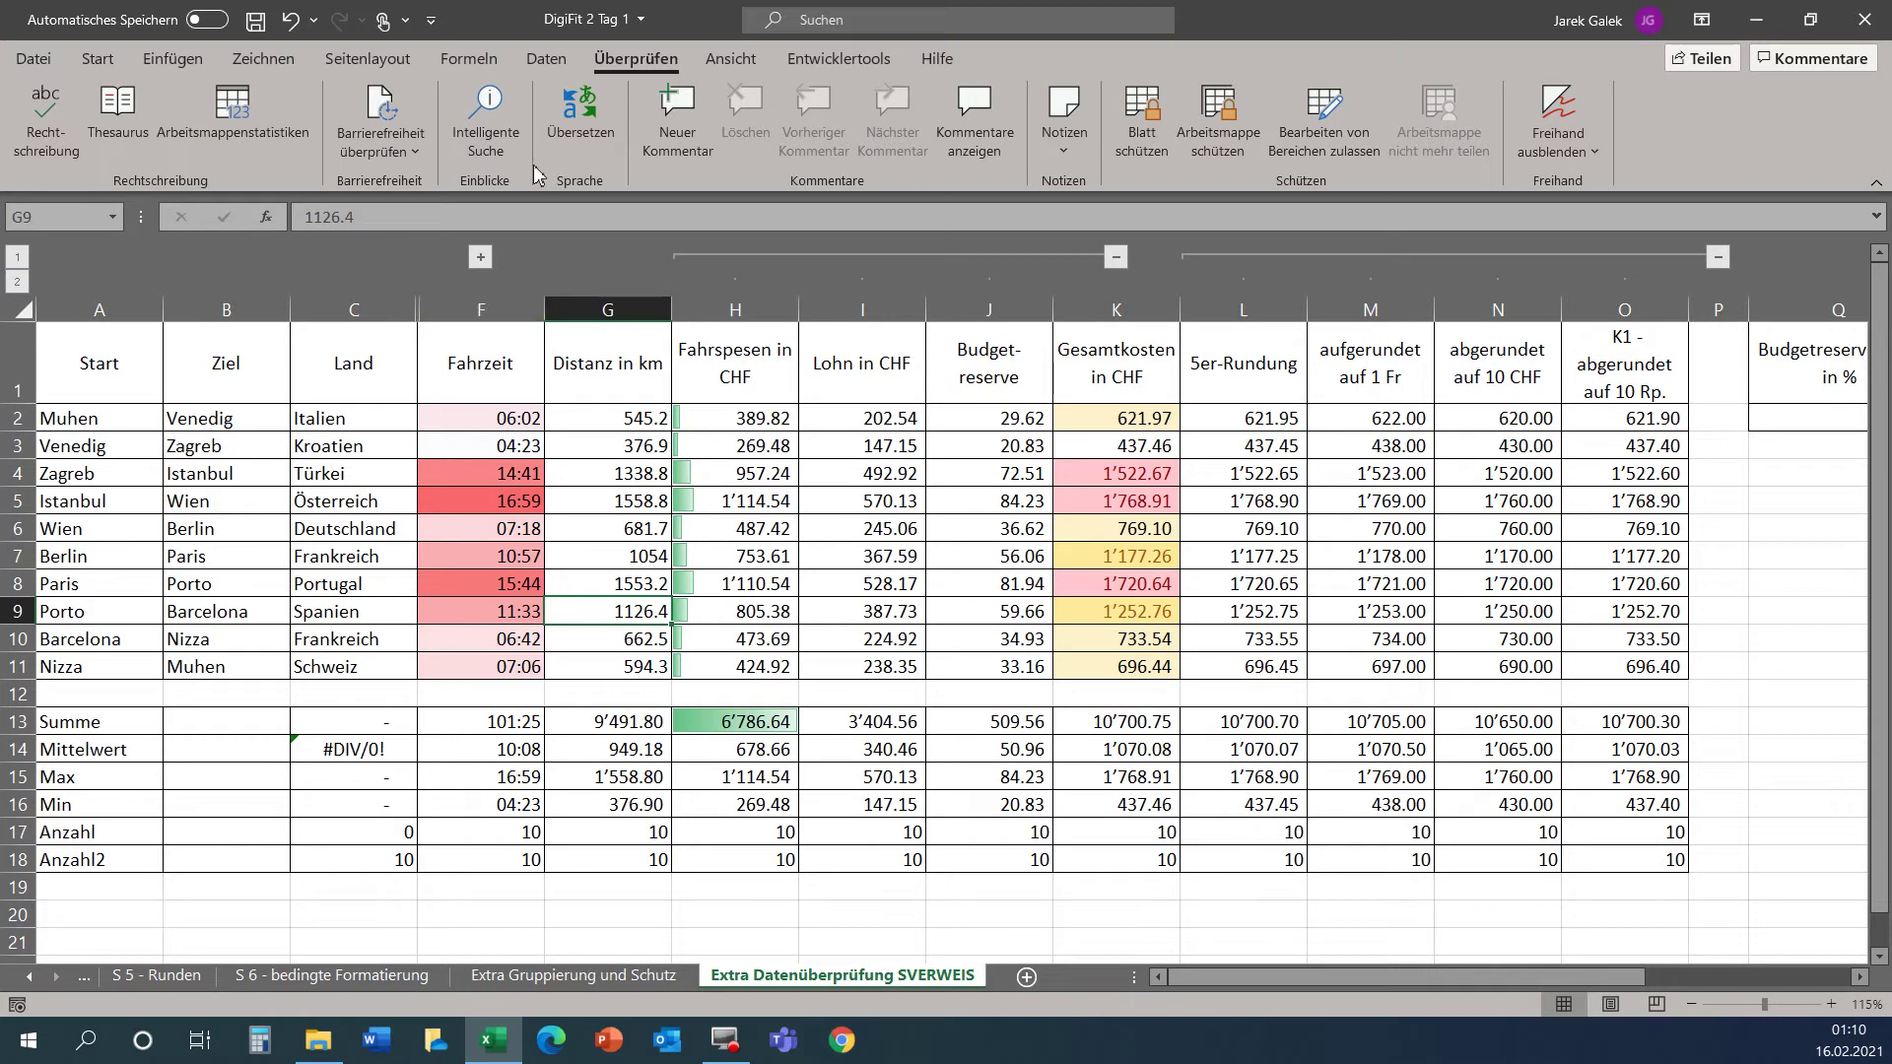
Expand the collapsed column group with Währung and Kurs in CHF, and review the Land entries from row 2 to 11.
left_click(483, 259)
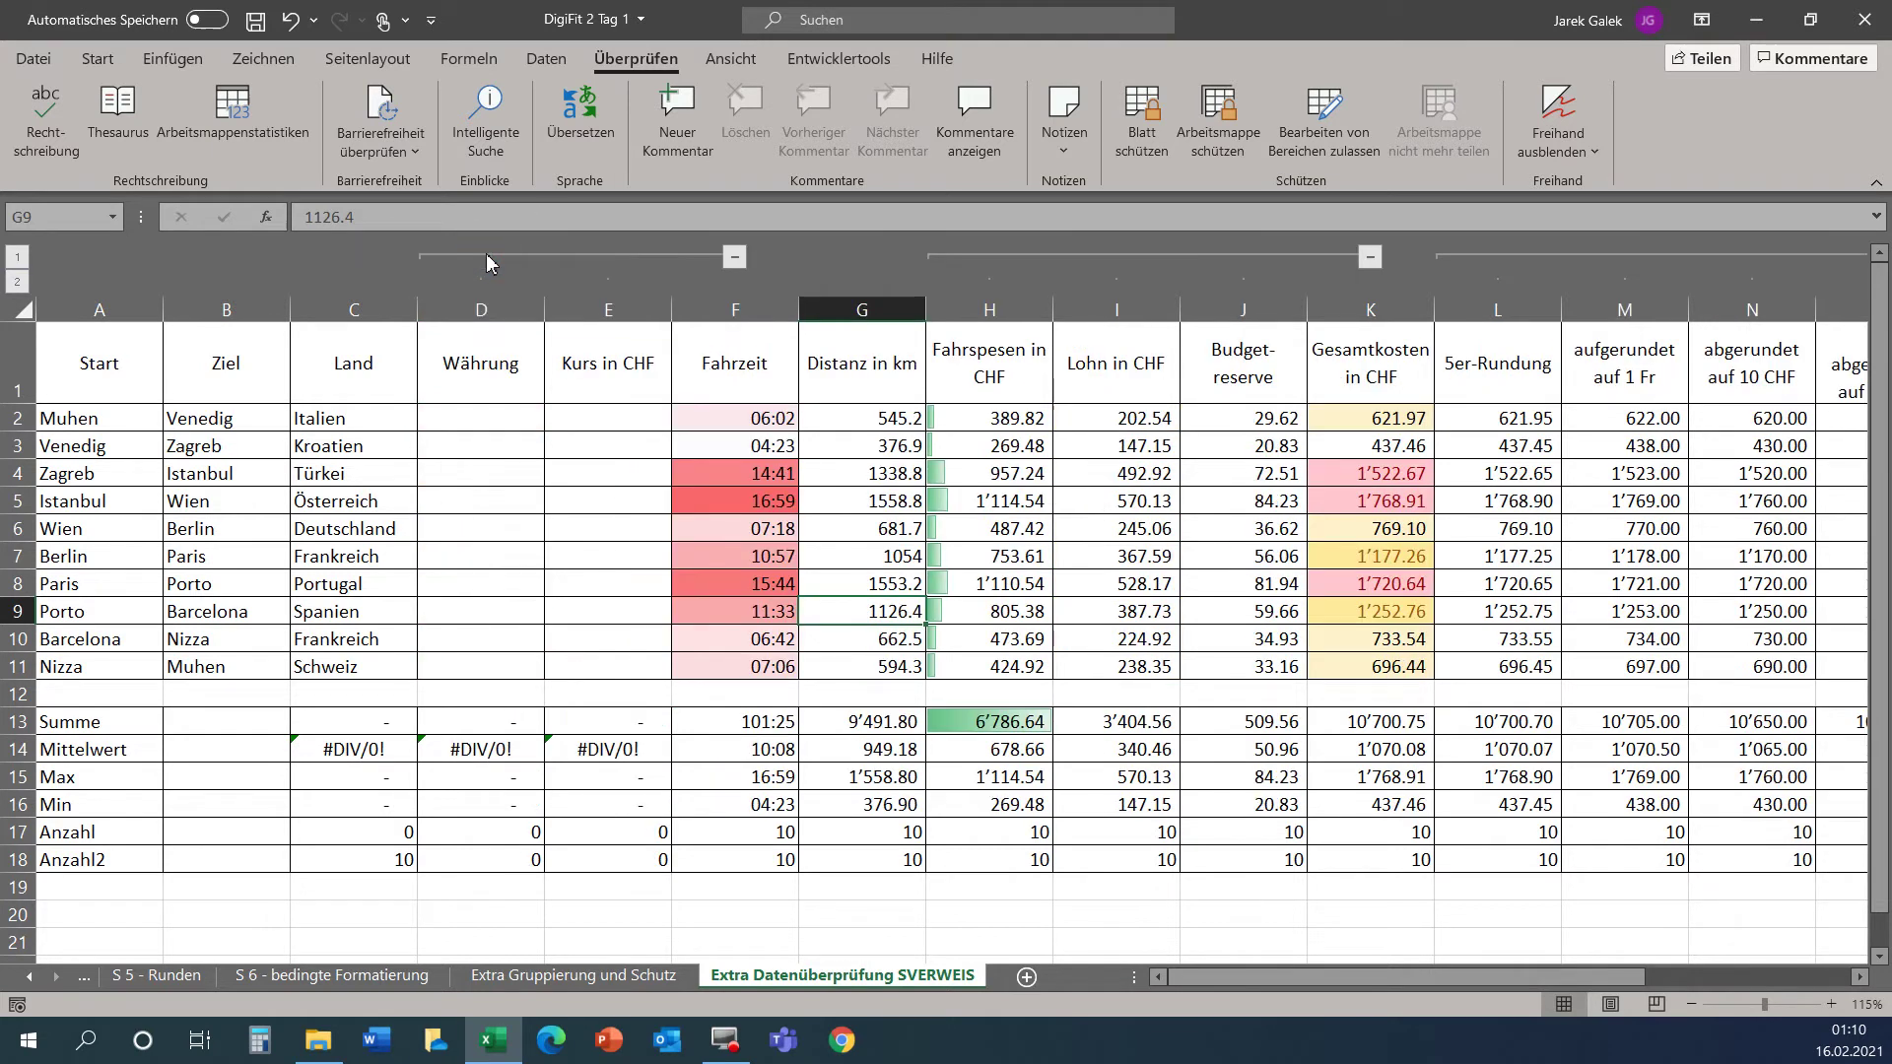
left_click(471, 416)
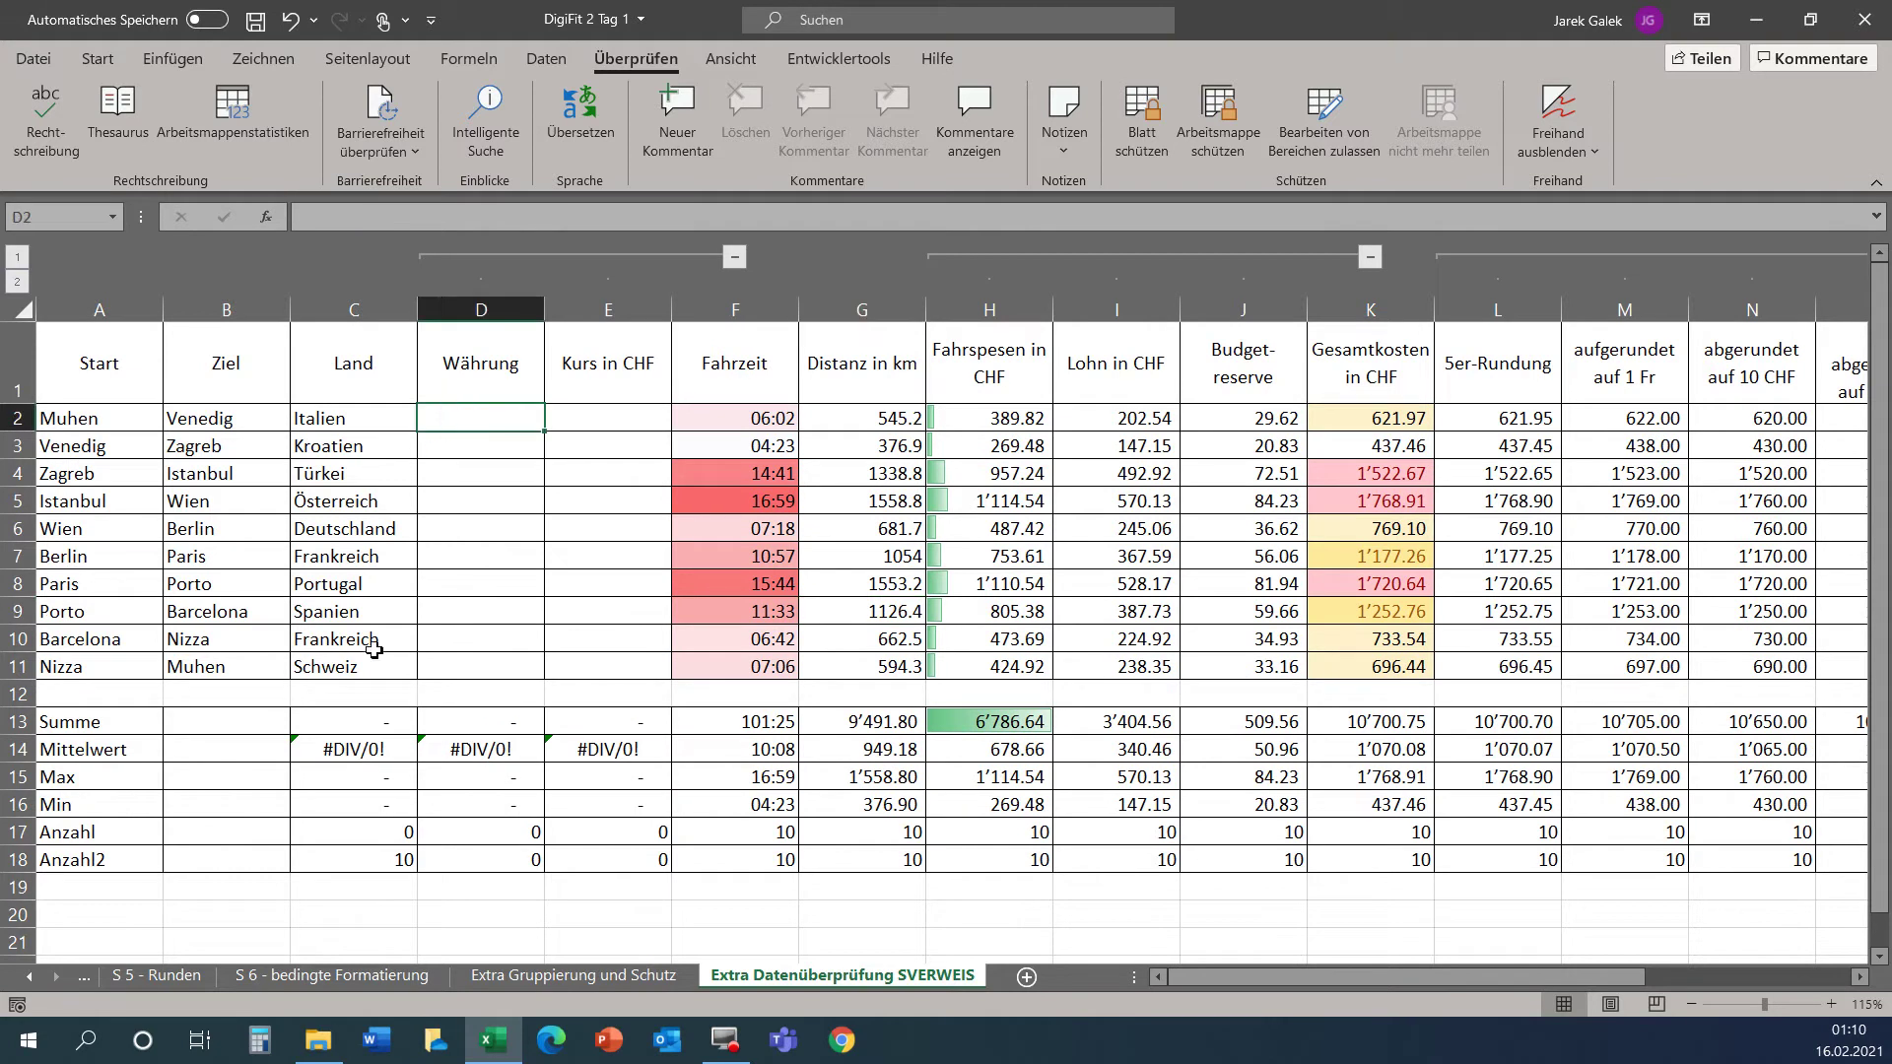
left_click(557, 418)
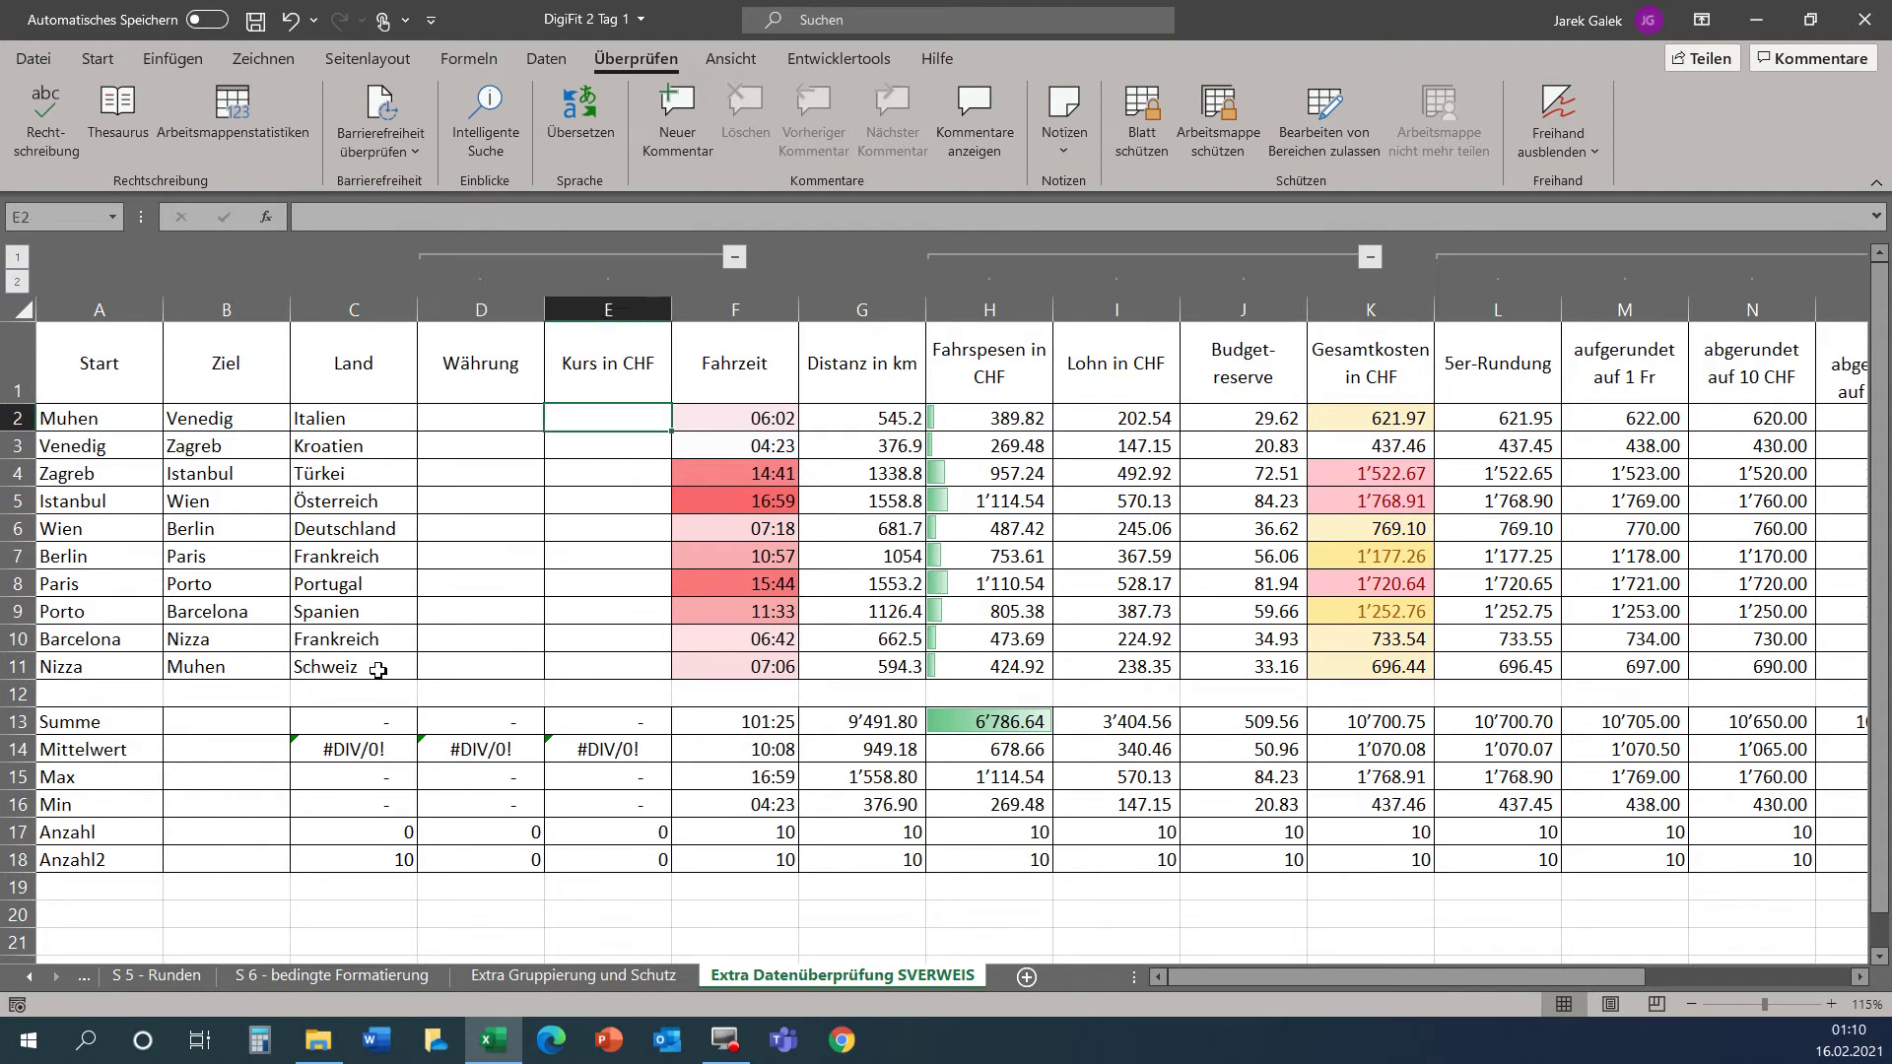
left_click(440, 421)
left_click(367, 417)
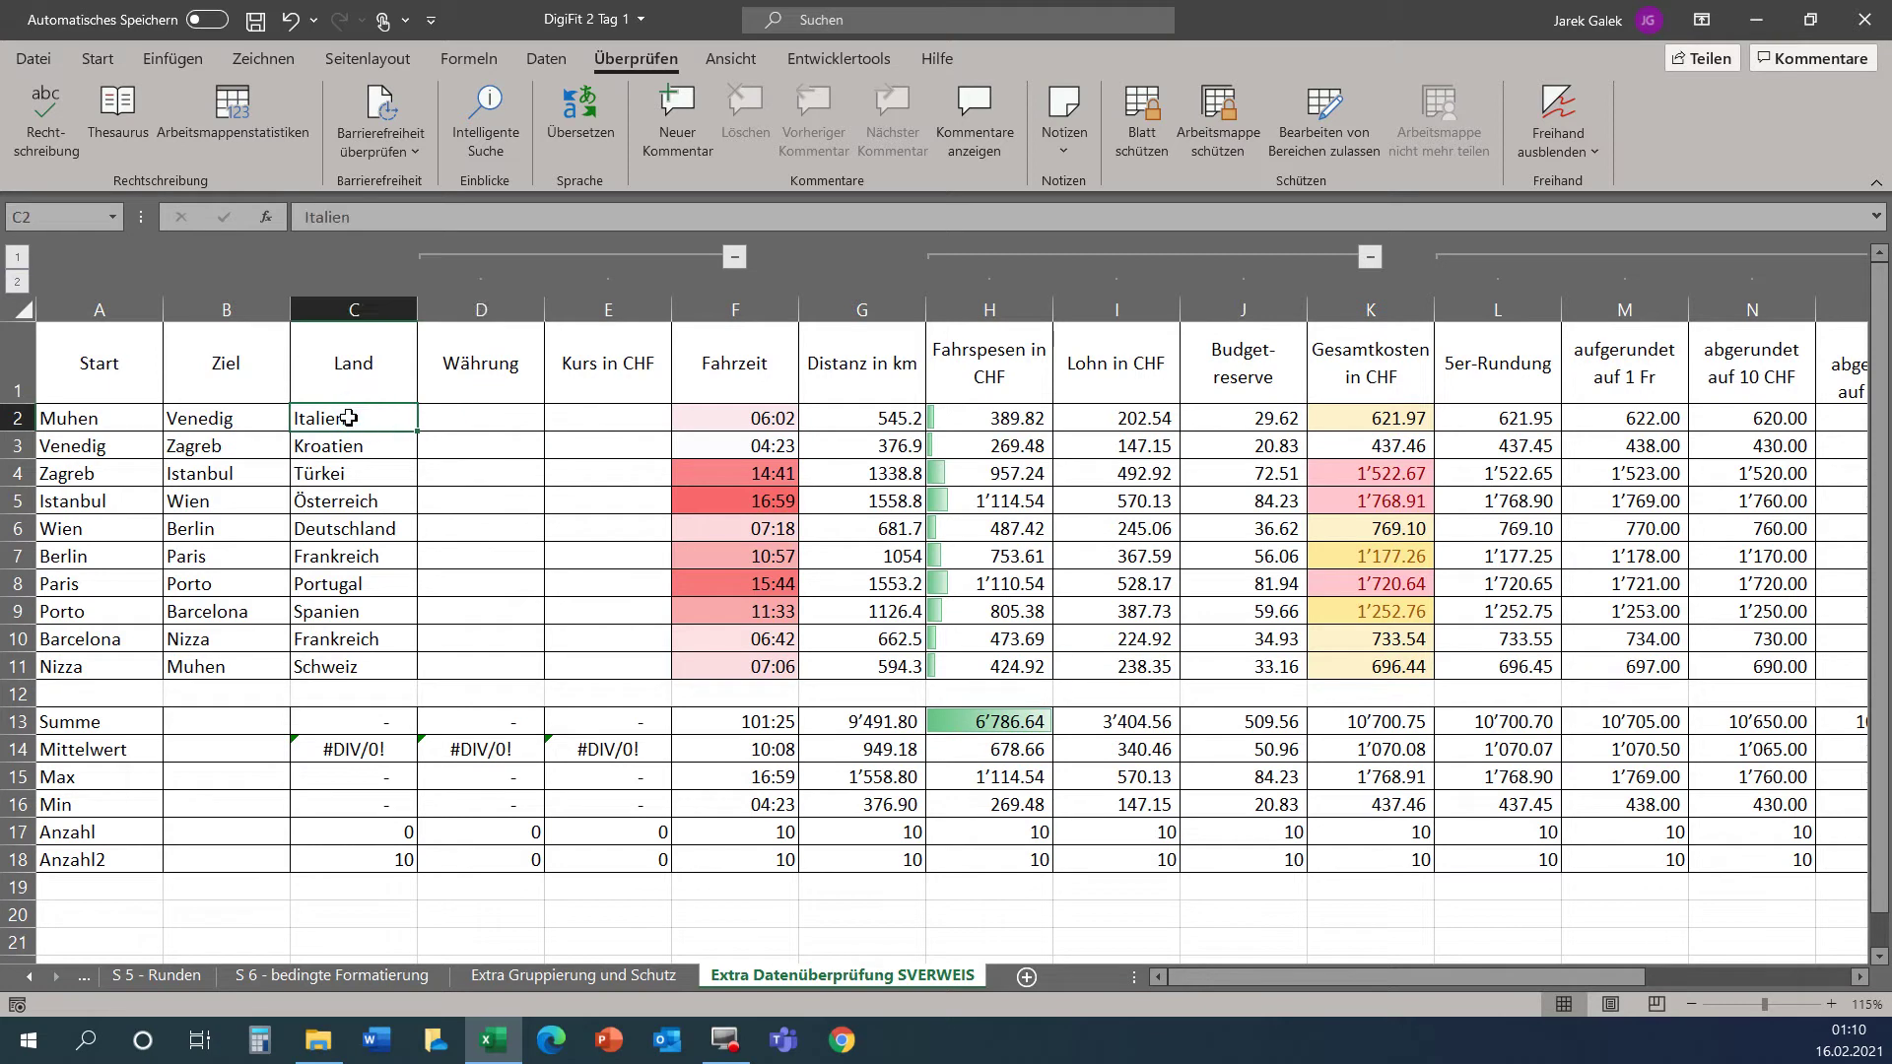
left_click(345, 456)
left_click(350, 532)
left_click(347, 621)
left_click(349, 670)
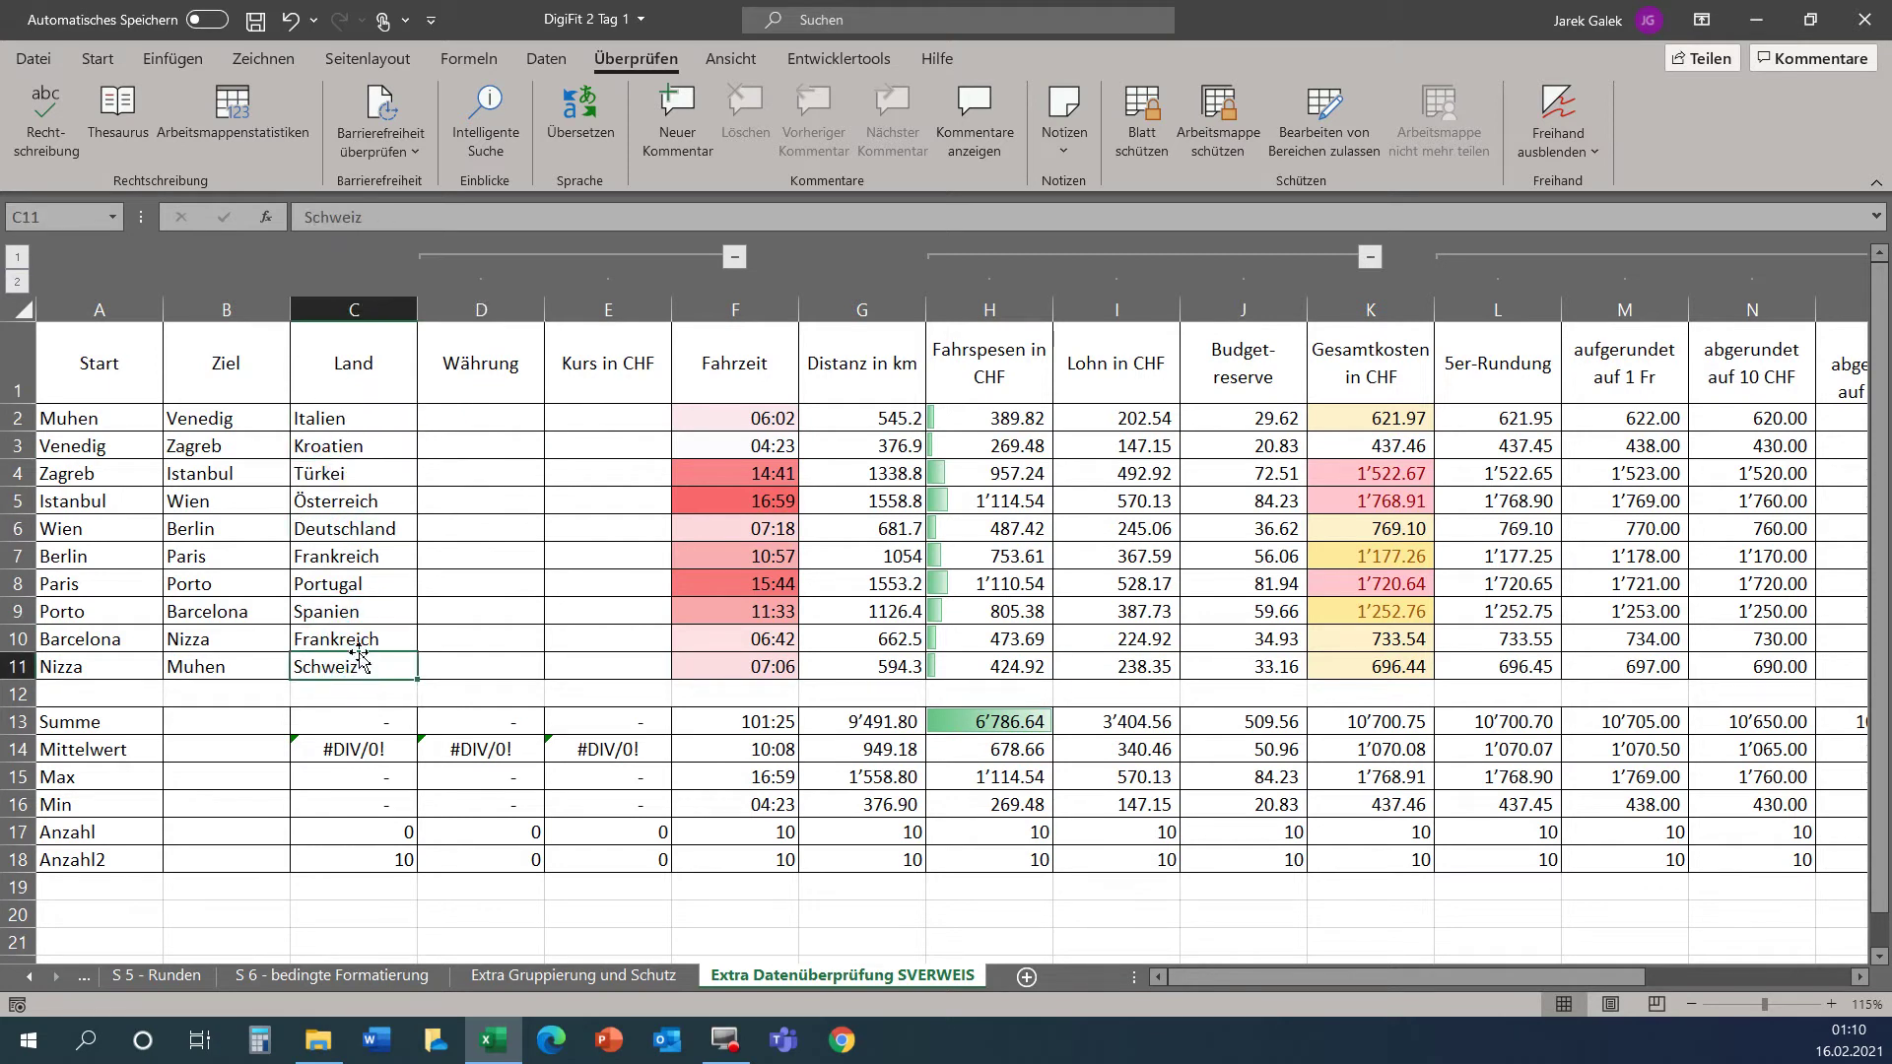
Examine the country, currency and exchange-rate columns A to C on the "Länder f. Extrablatt freiwillig" sheet.
left_click(33, 977)
left_click(32, 977)
left_click(33, 977)
left_click(32, 977)
left_click(32, 978)
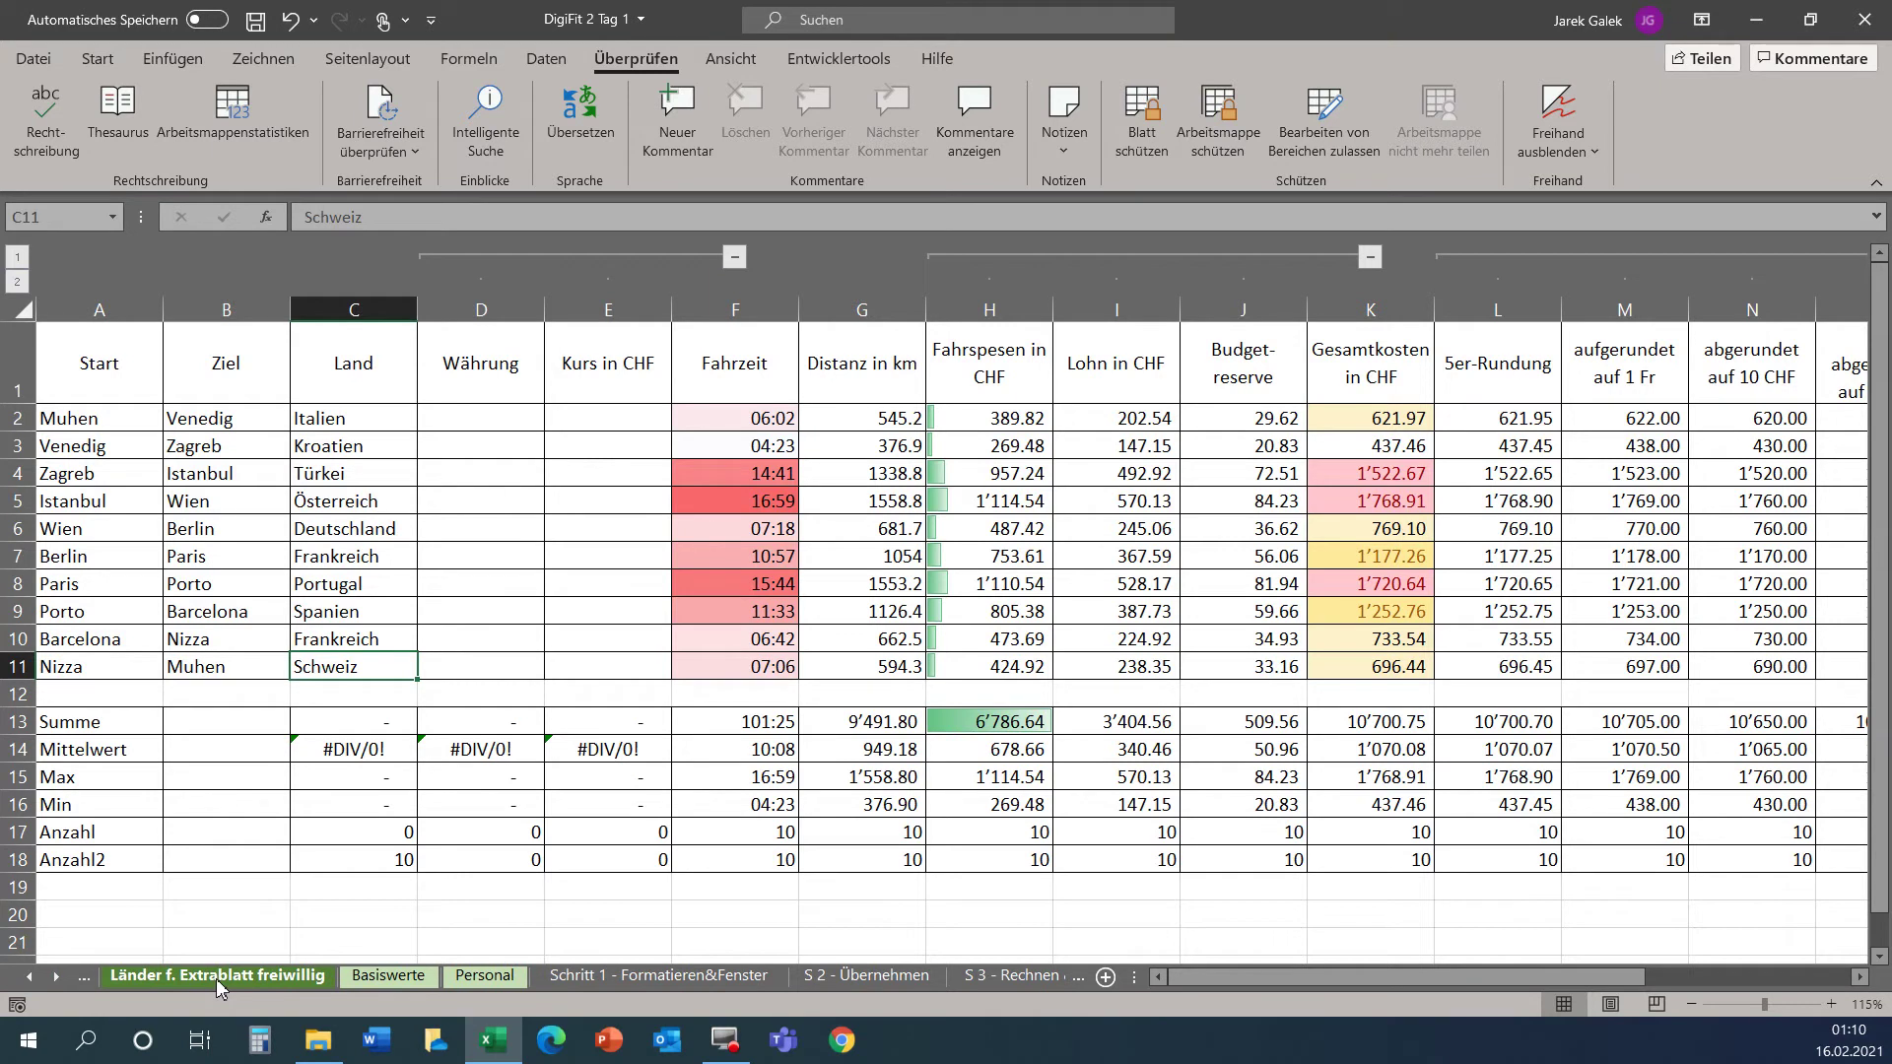
left_click(216, 978)
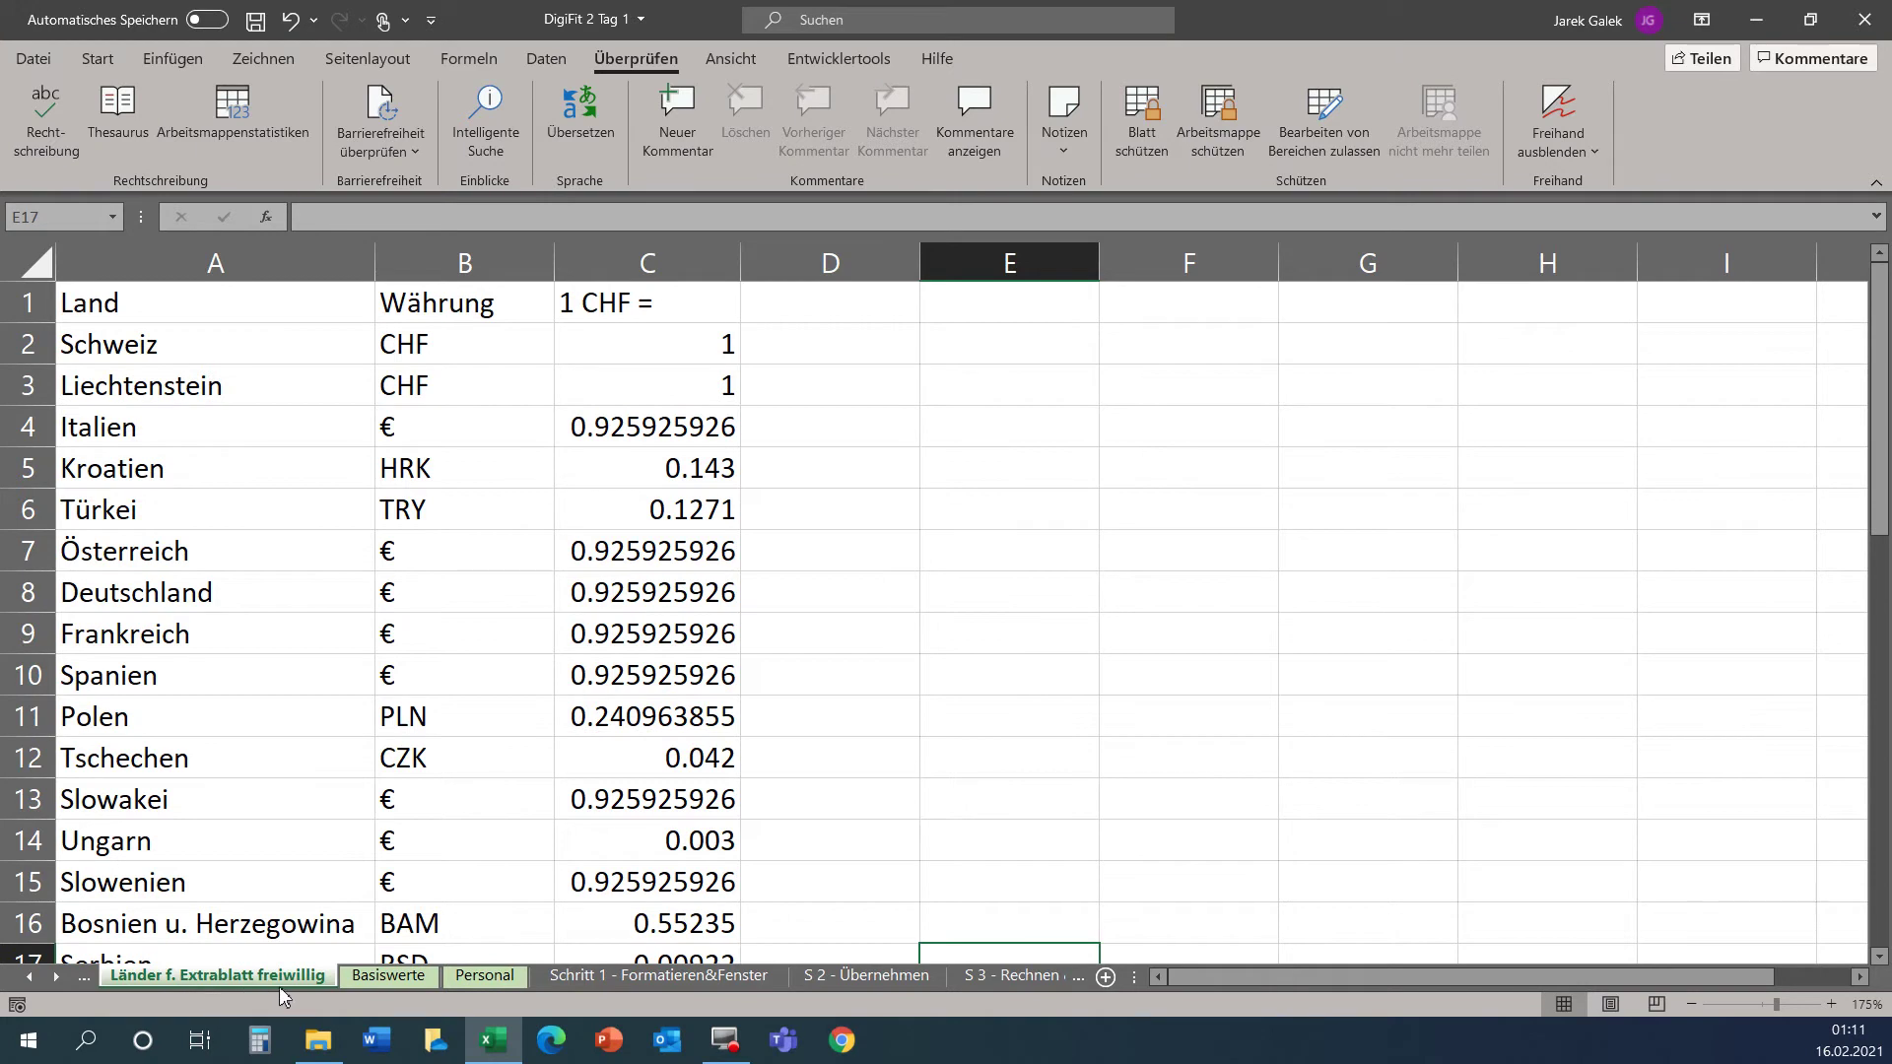
left_click(181, 263)
left_click_drag(463, 263, 631, 291)
left_click(636, 264)
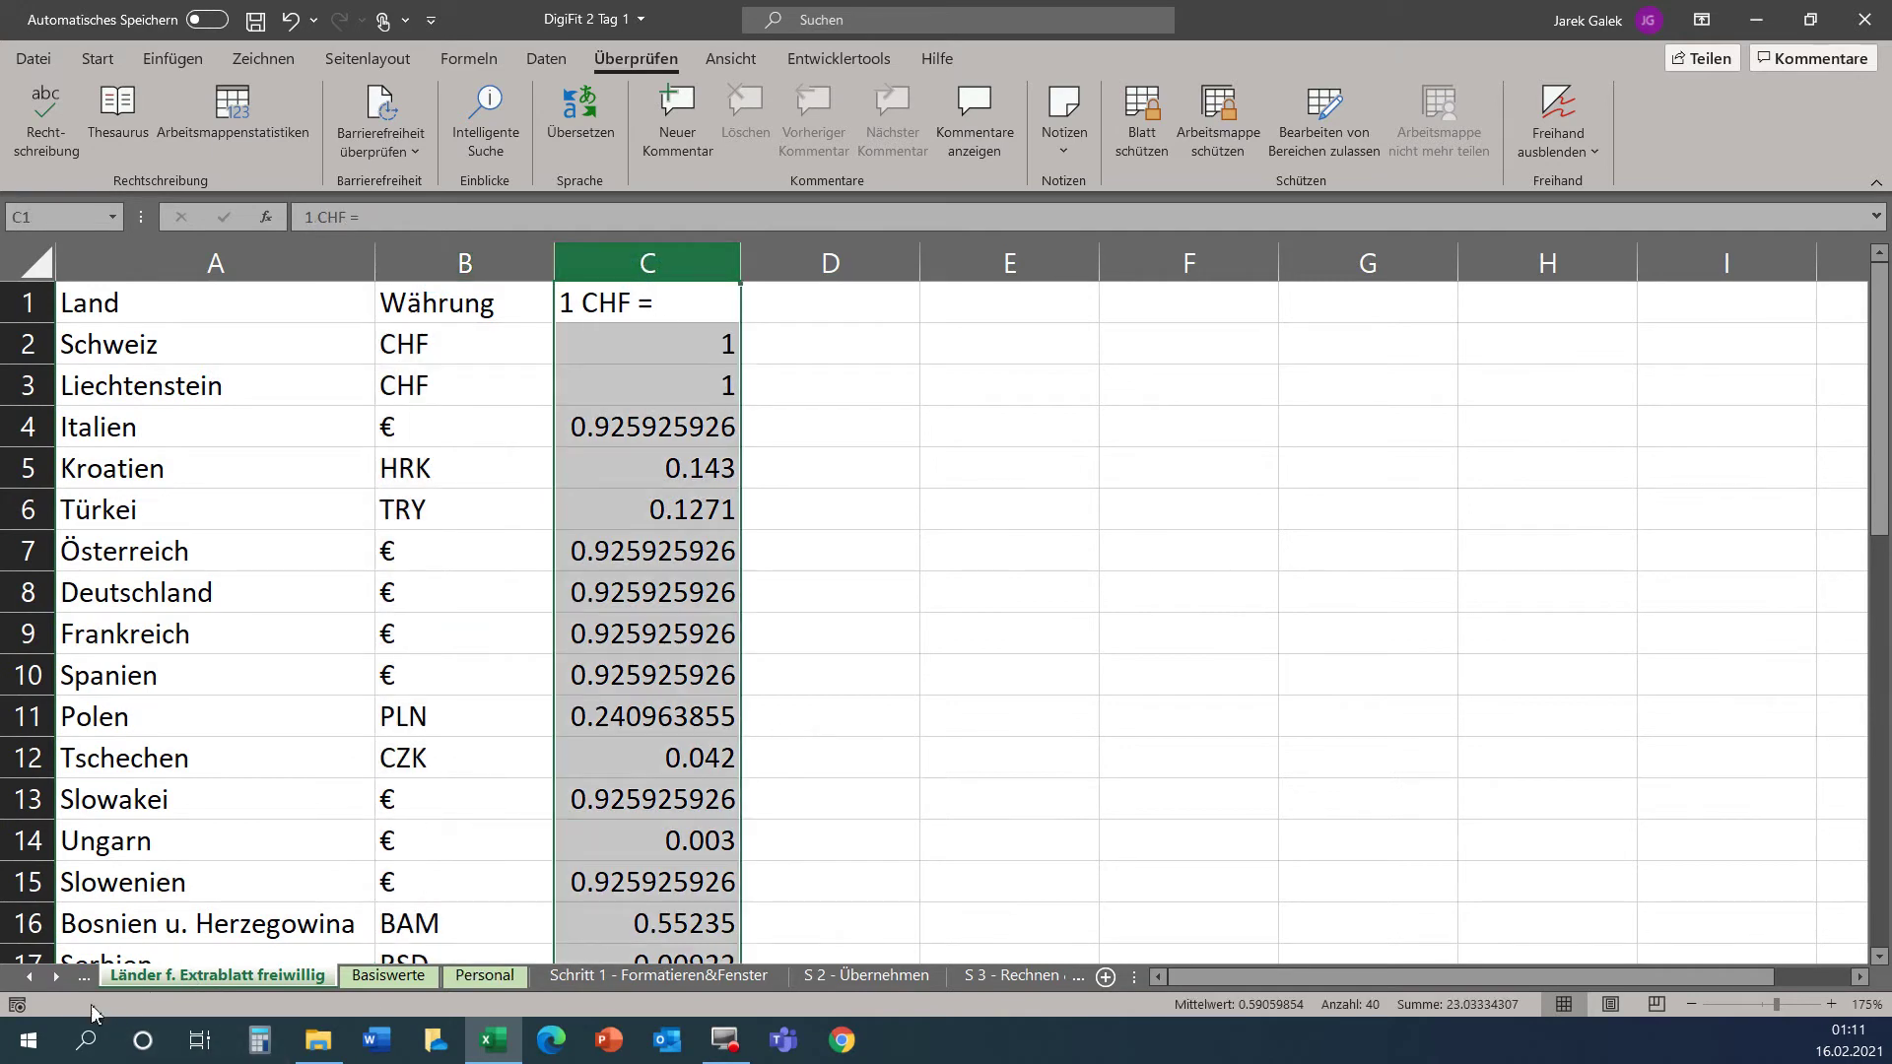
Return to the "Extra Datenüberprüfung SVERWEIS" sheet.
left_click(54, 976)
left_click(54, 976)
left_click(54, 976)
left_click(55, 977)
left_click(54, 977)
left_click(55, 976)
left_click(860, 978)
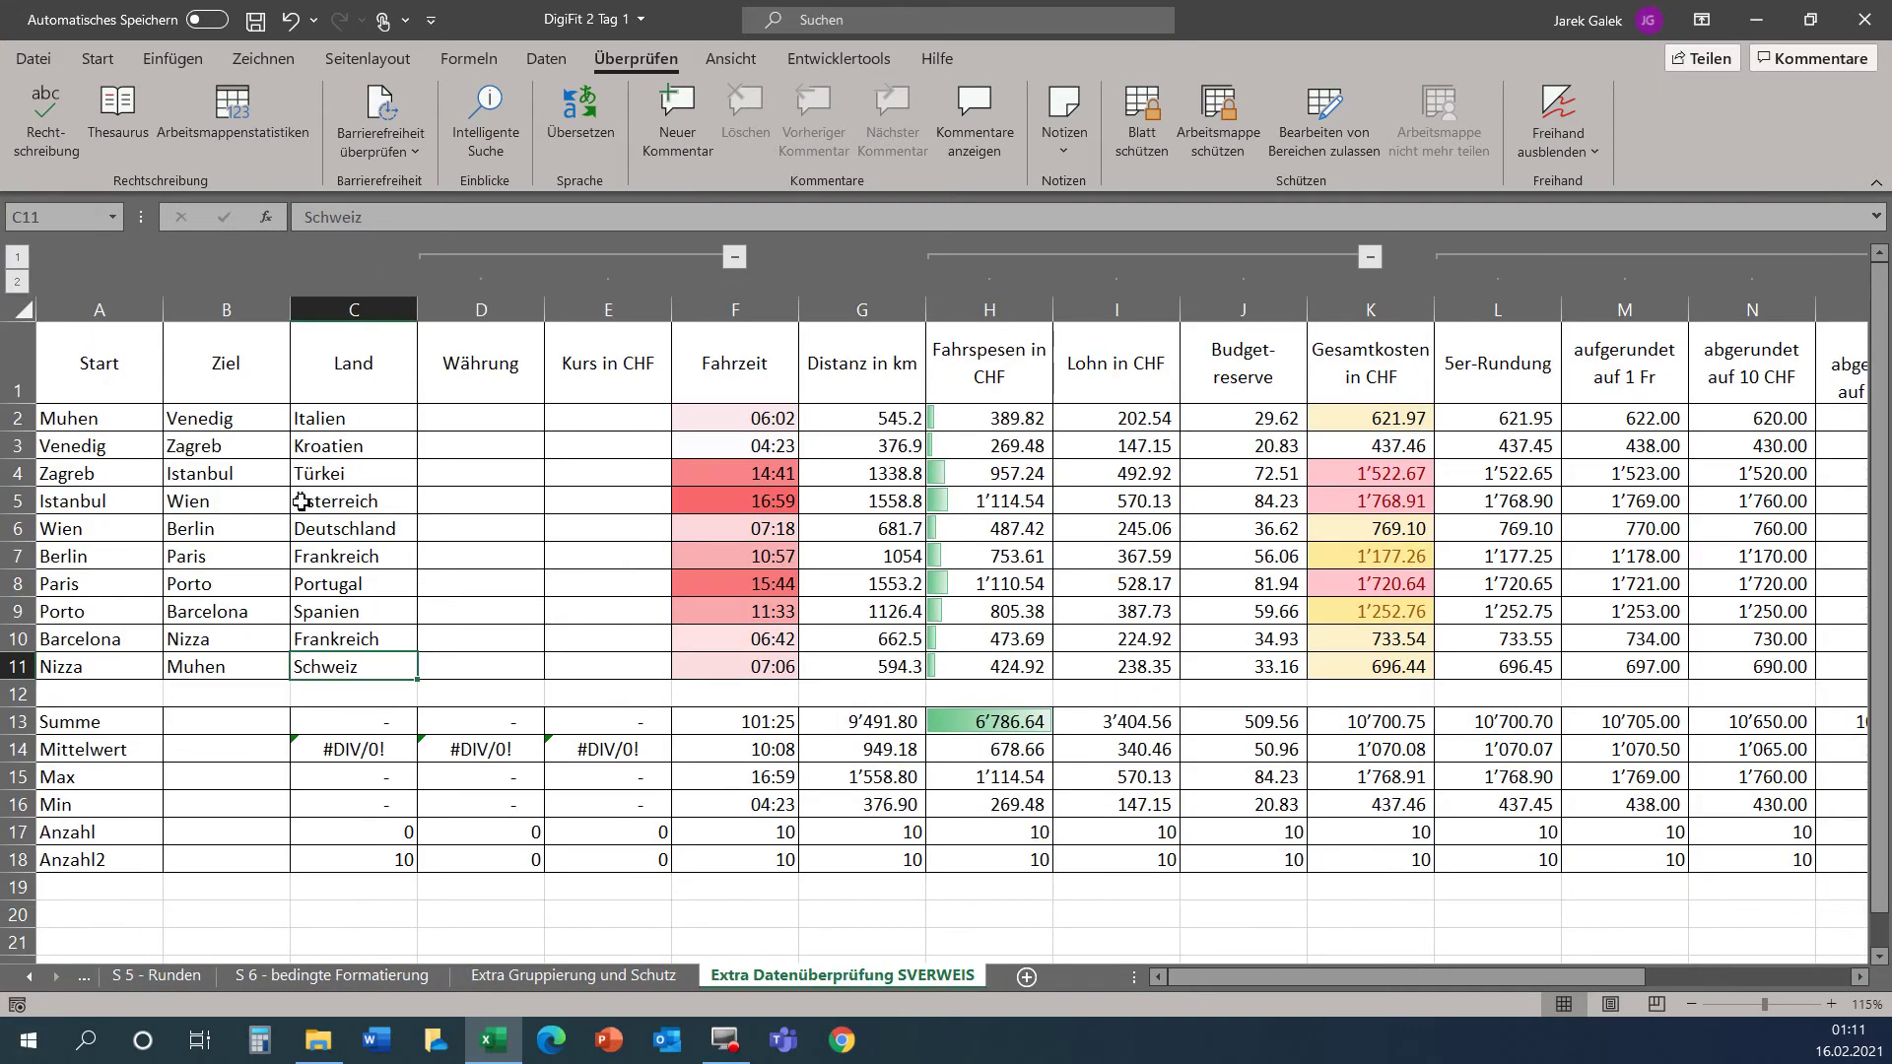
Start a SVERWEIS formula in the Währung cell D2 with C2 as the search criterion.
left_click(510, 418)
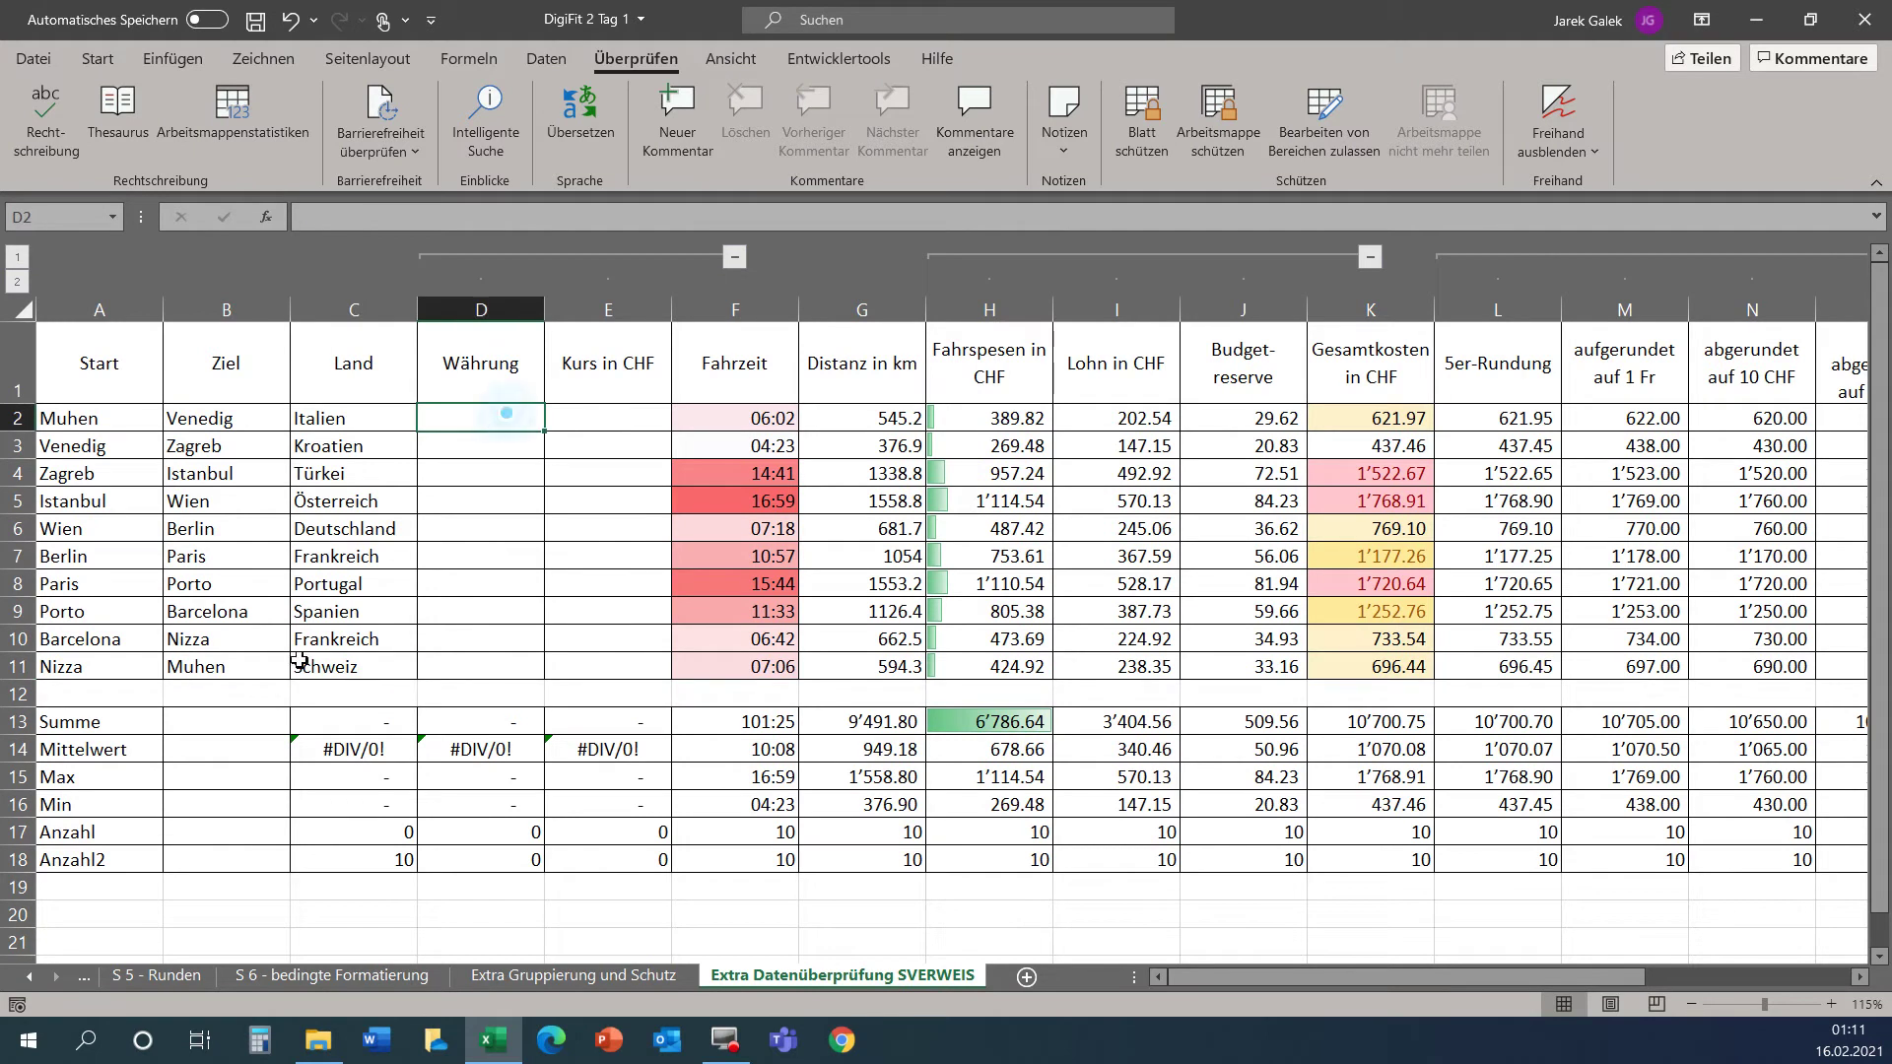
left_click(322, 414)
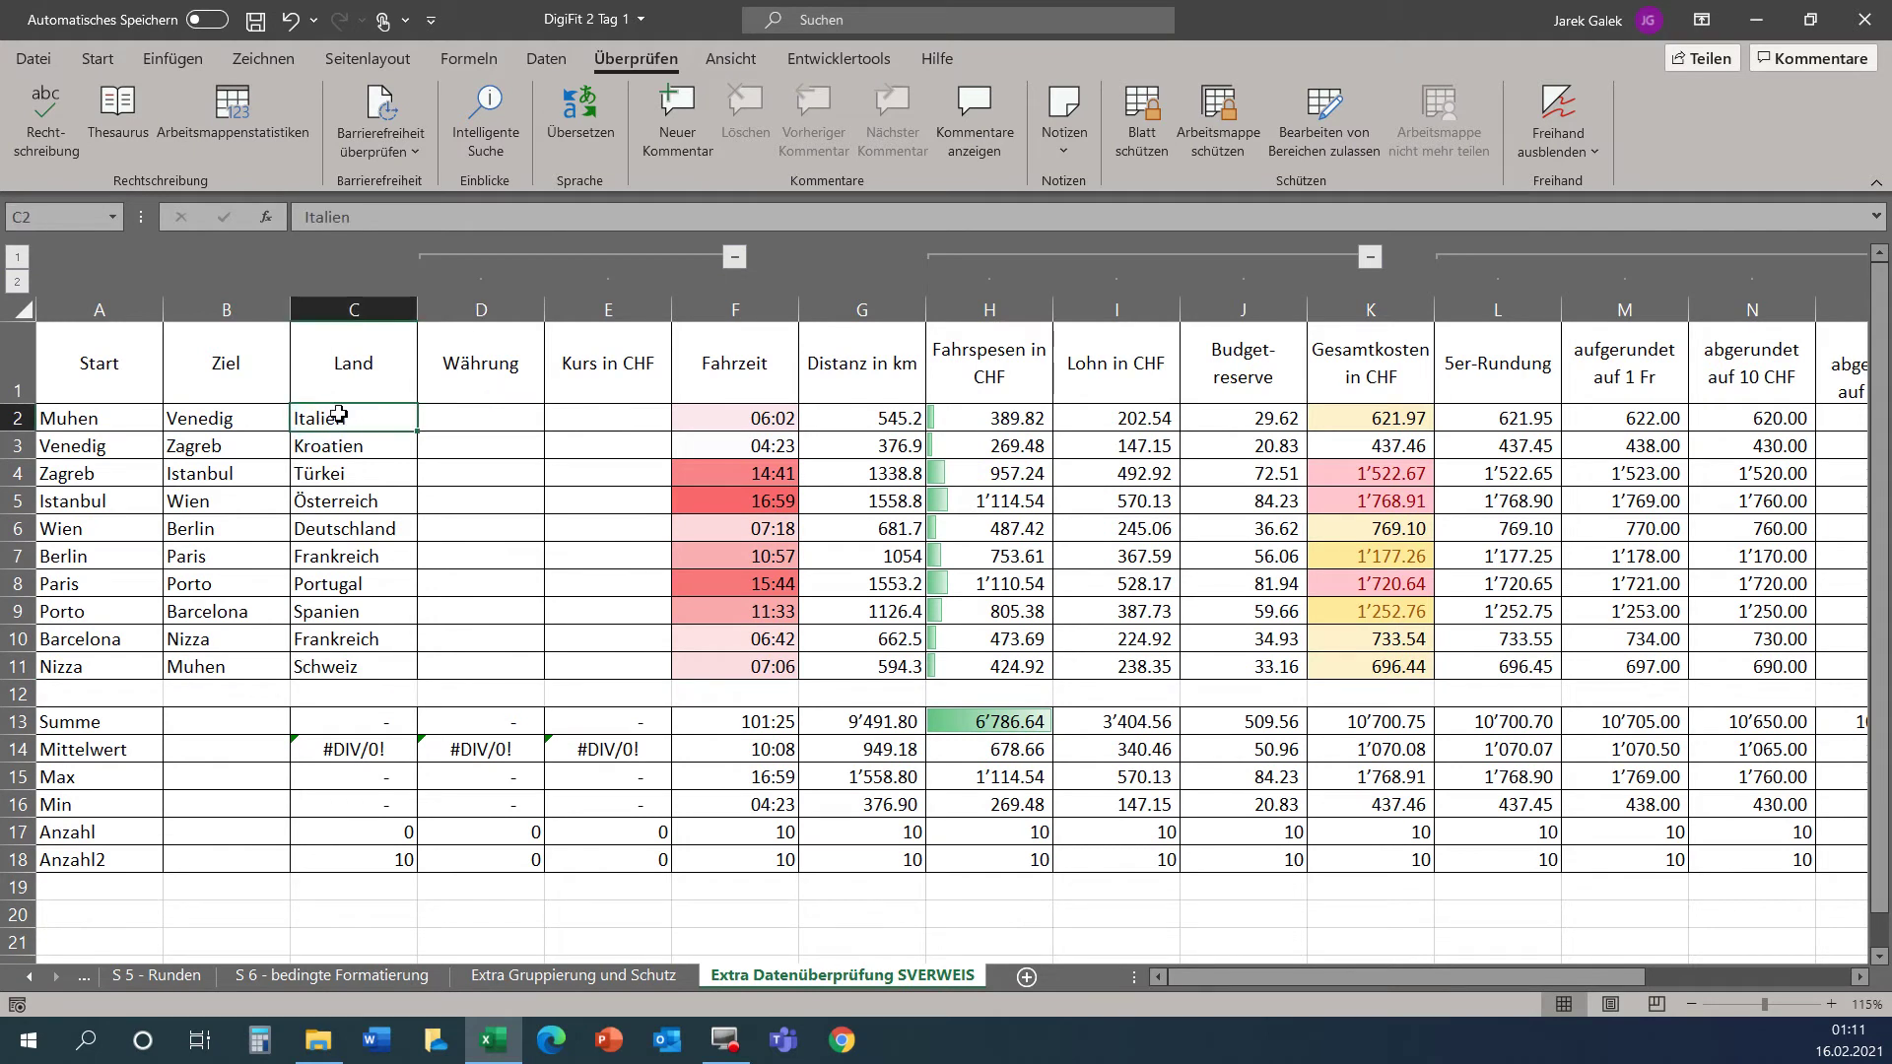
left_click(489, 420)
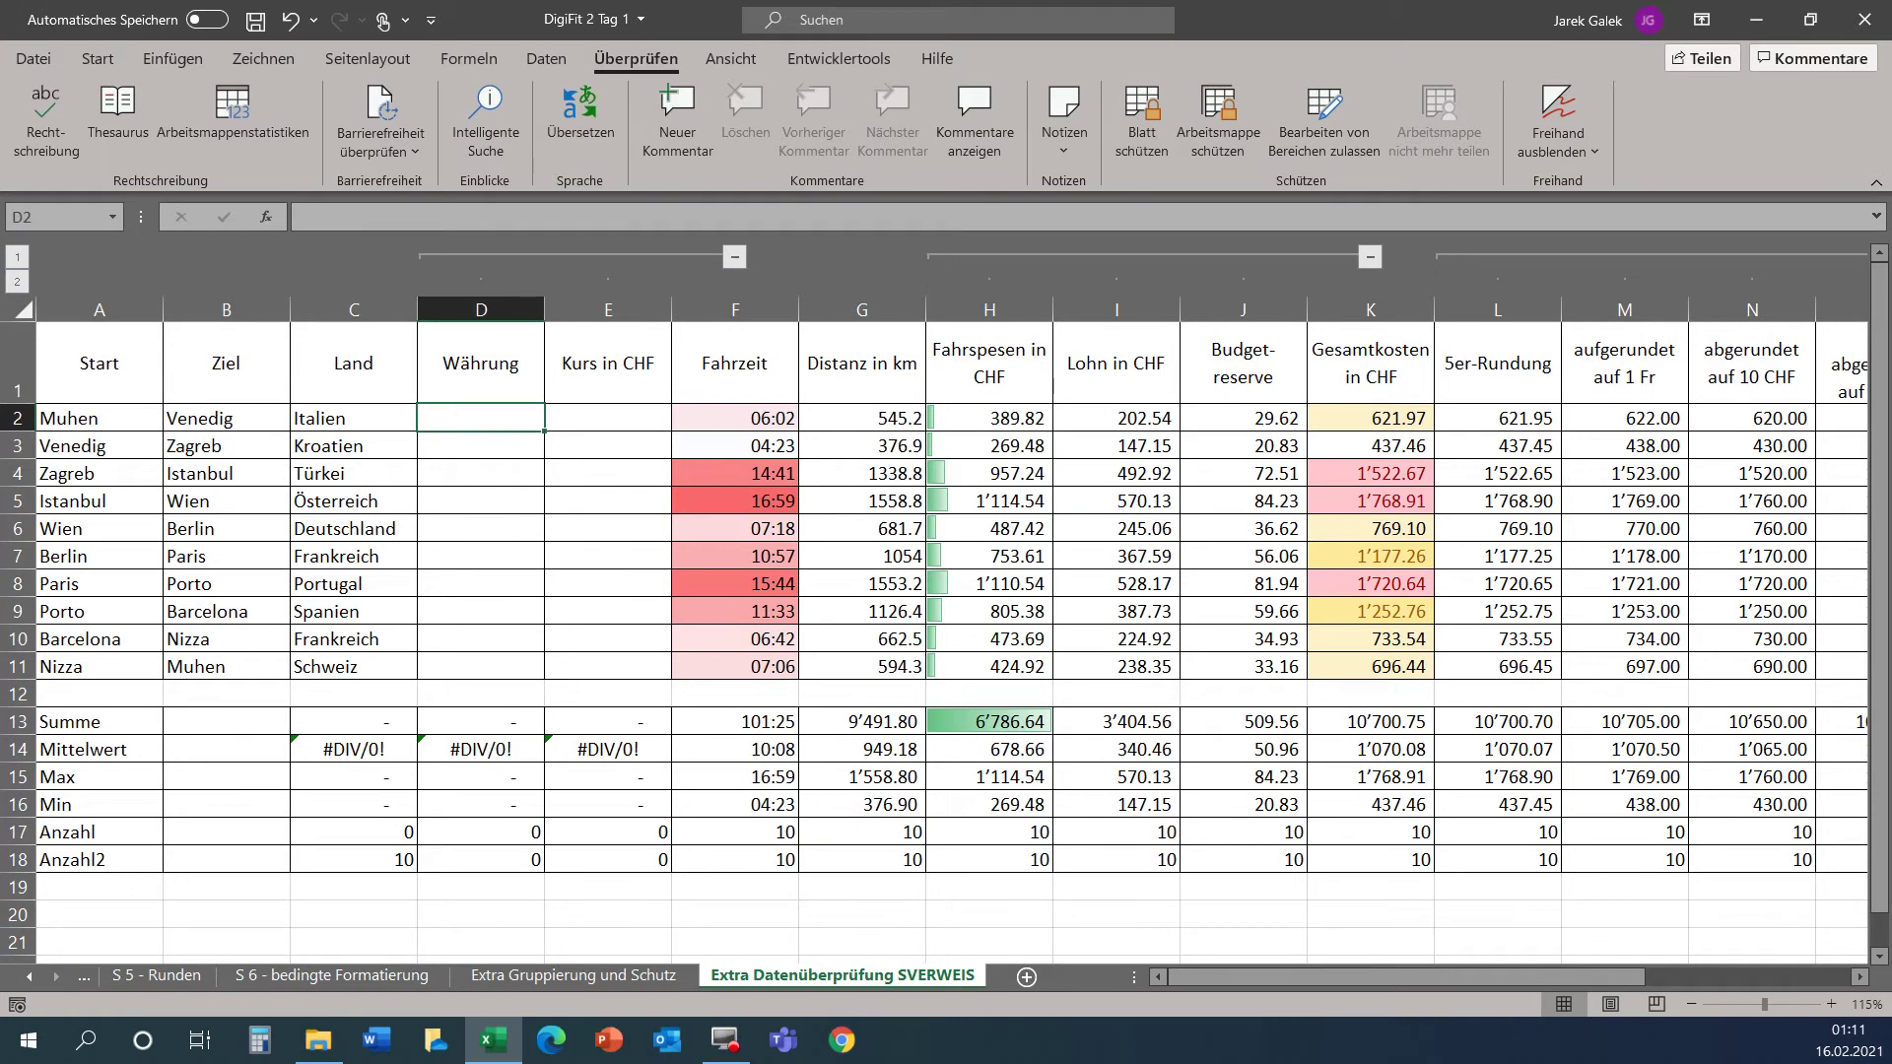
type("=sv")
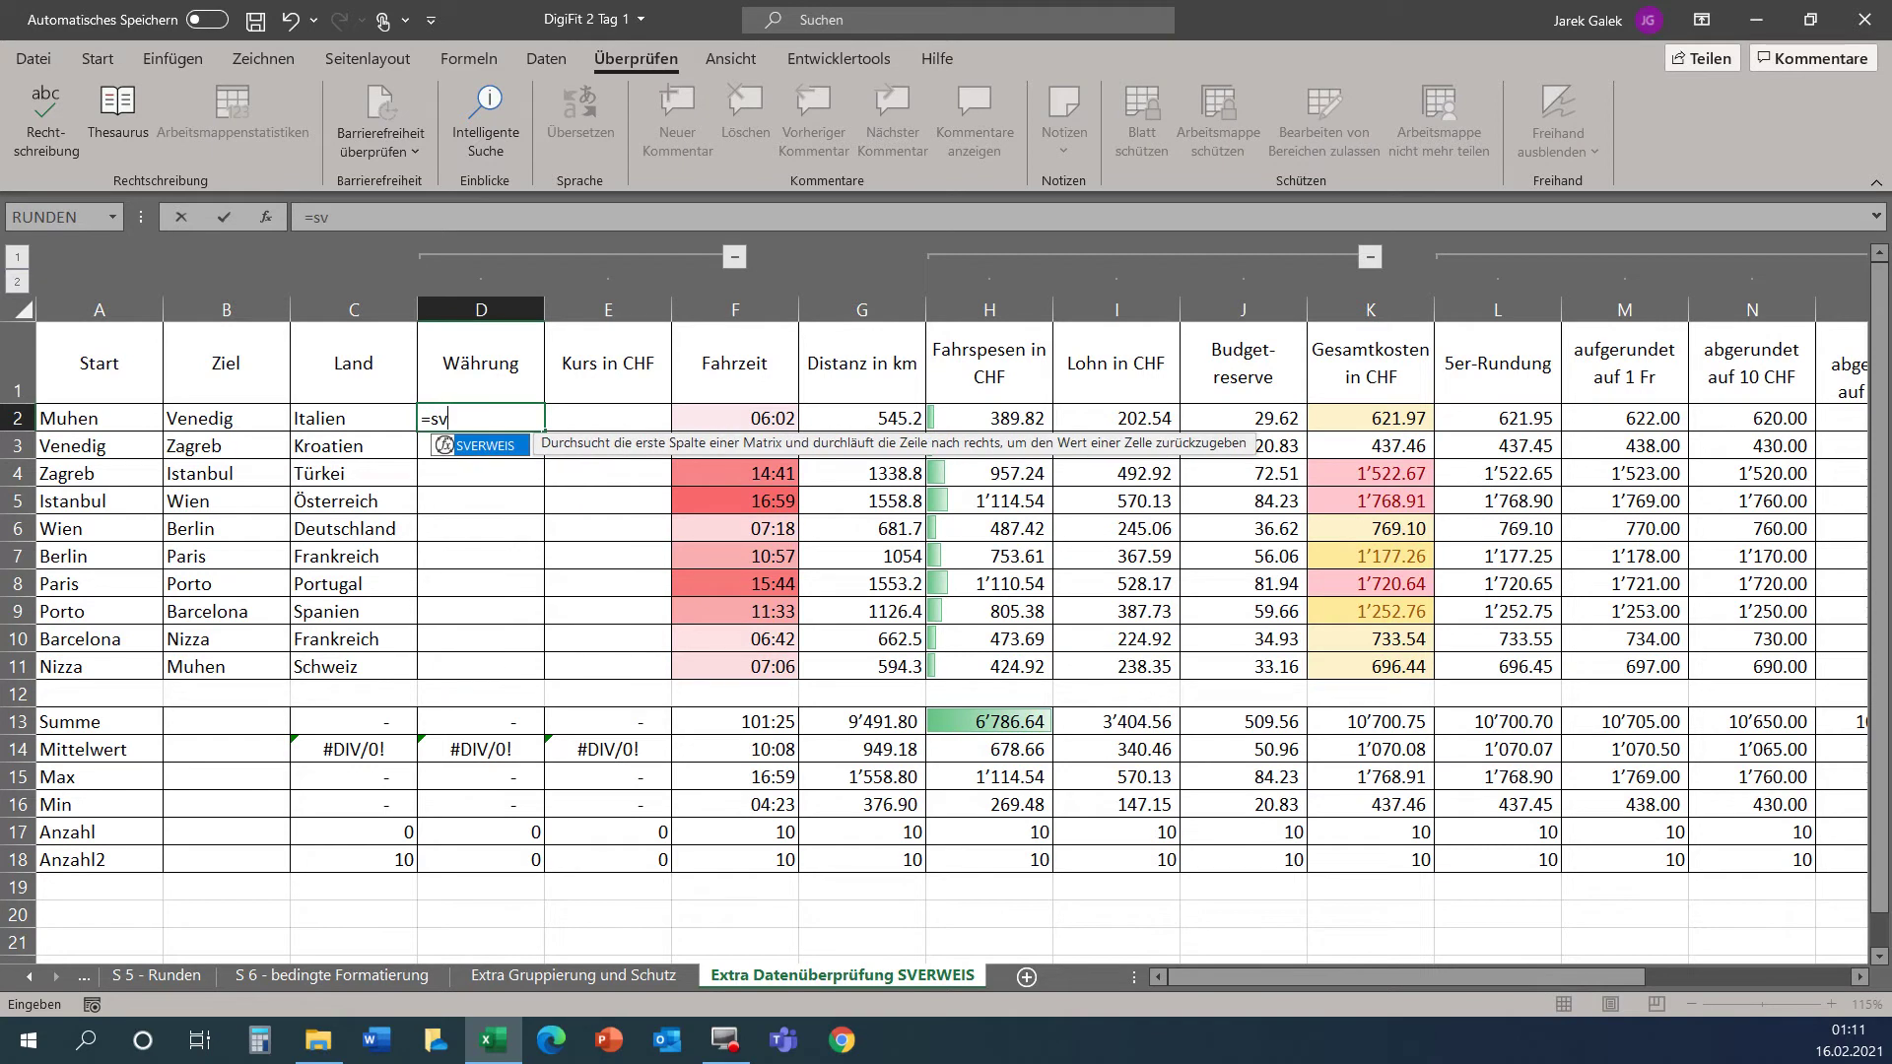
key("Tab")
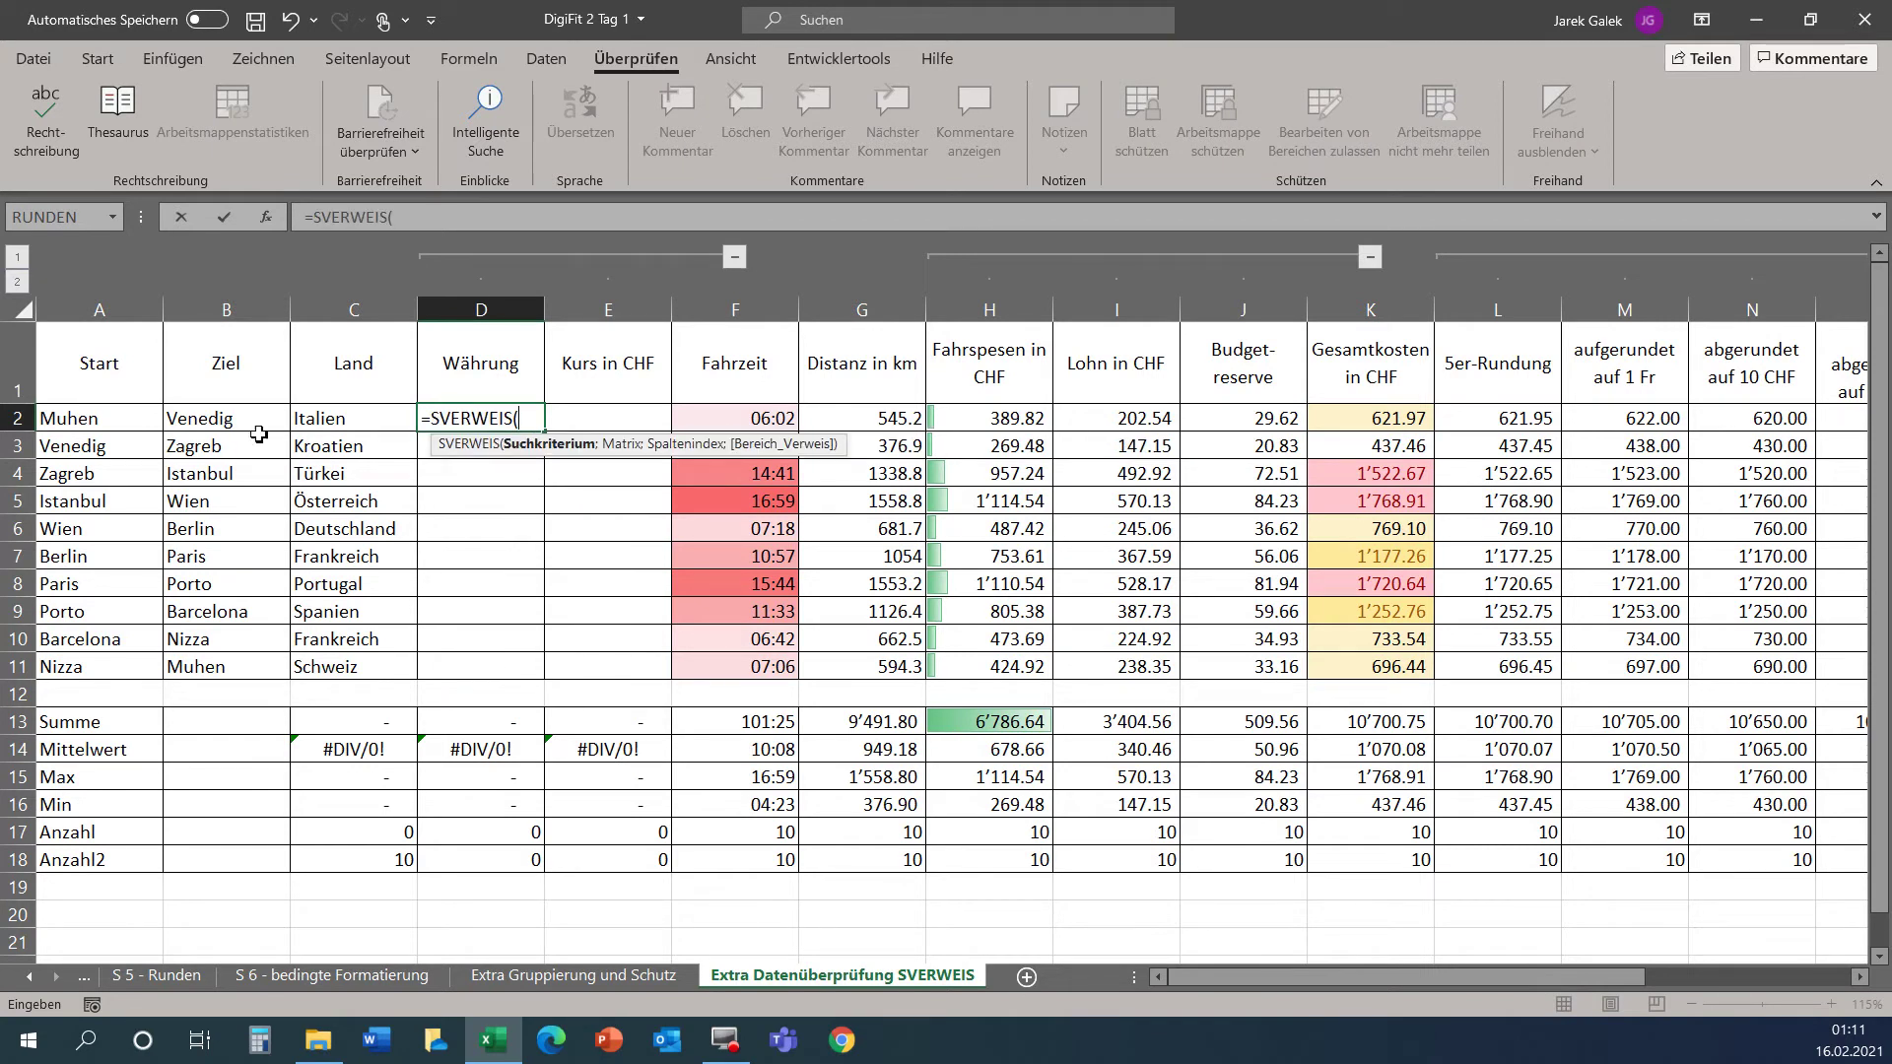
left_click(306, 418)
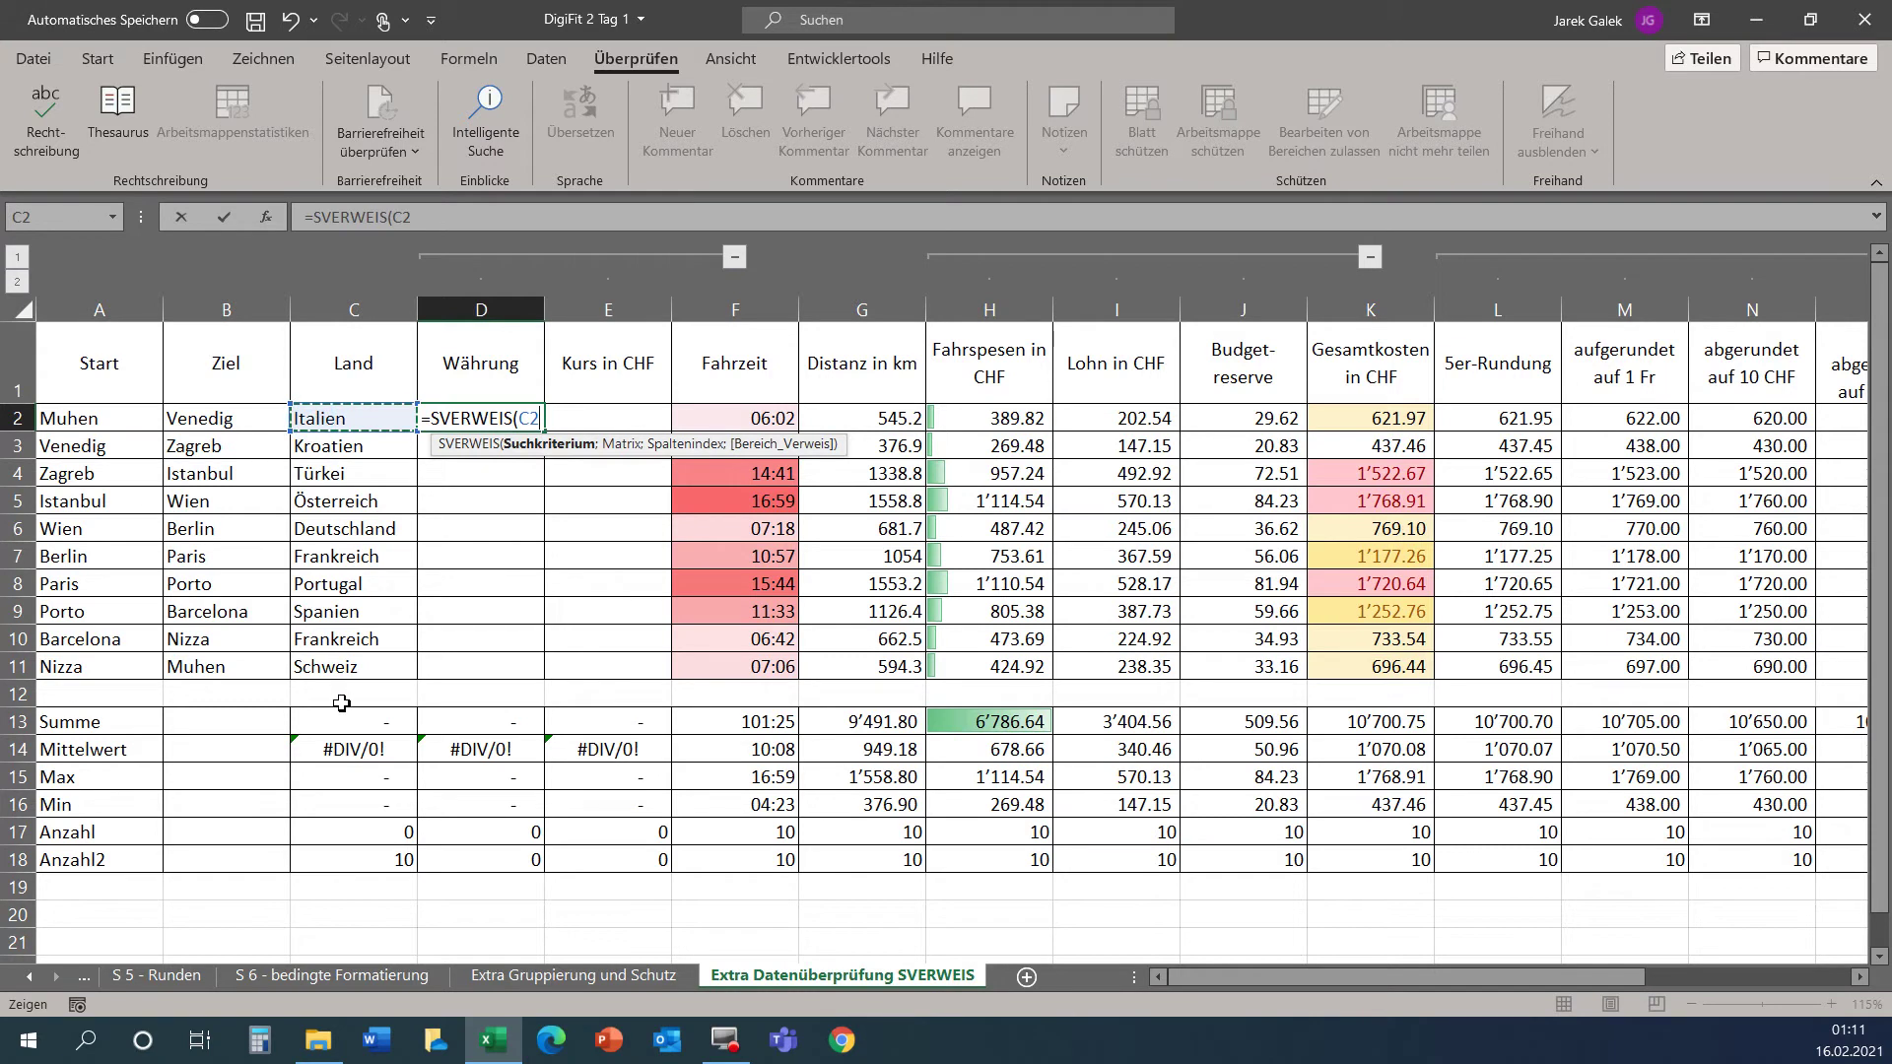
type(";")
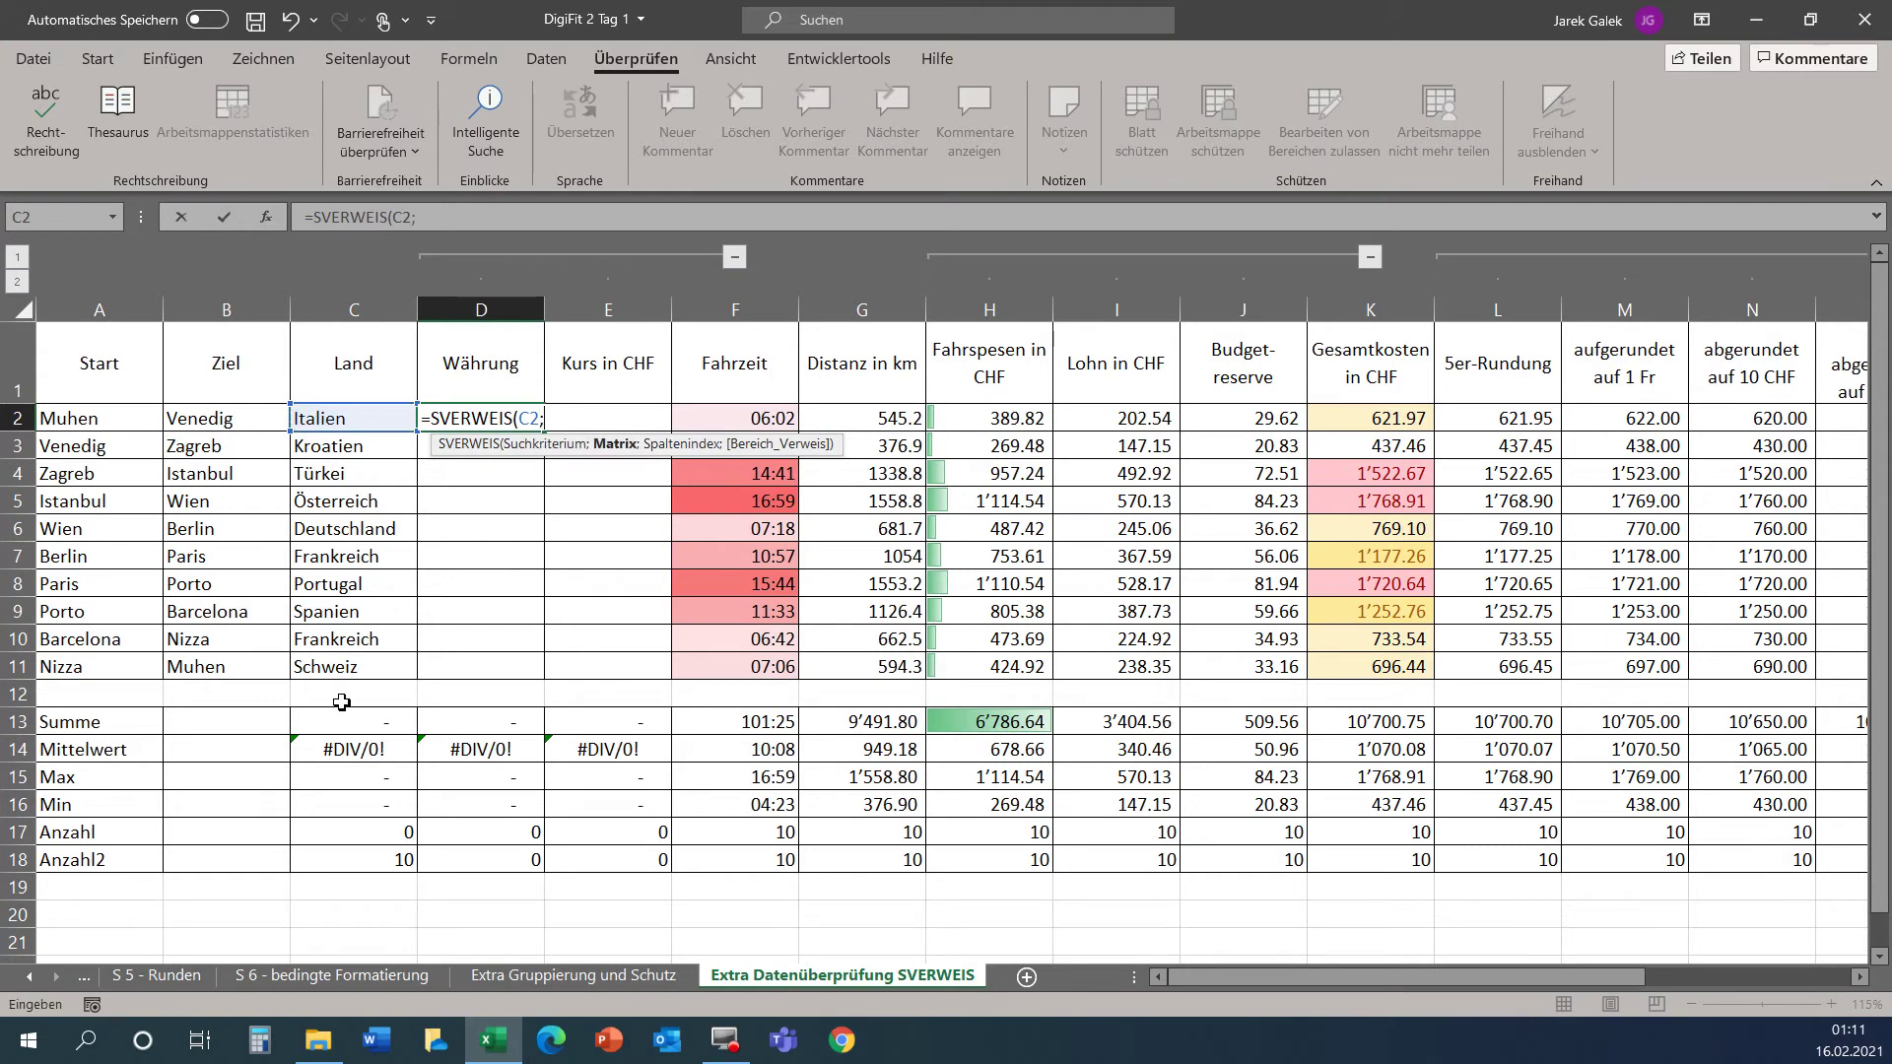
Set the formula's lookup matrix to columns A:C of the "Länder f. Extrablatt freiwillig" sheet.
left_click(27, 977)
left_click(27, 977)
left_click(28, 976)
left_click(27, 976)
left_click(28, 977)
left_click(27, 980)
left_click(28, 980)
left_click(28, 980)
left_click(357, 973)
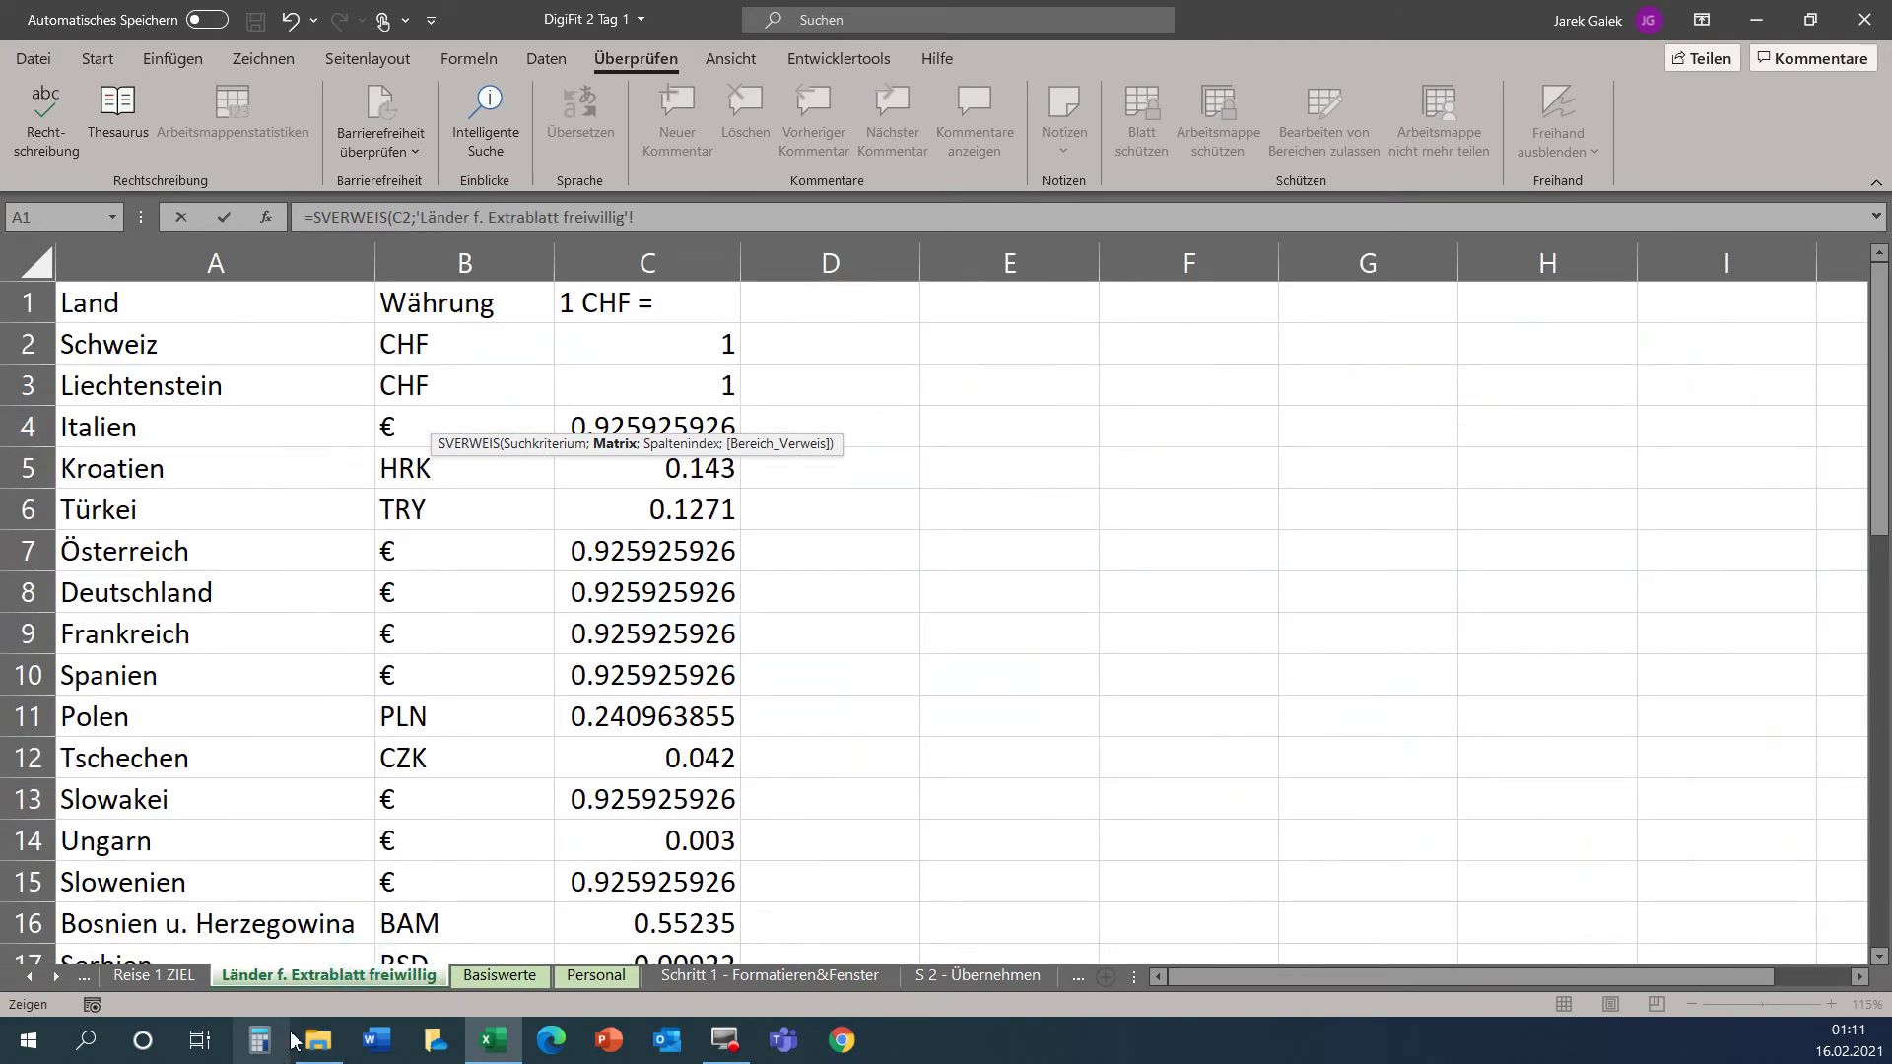
left_click(283, 264)
left_click_drag(463, 267, 647, 264)
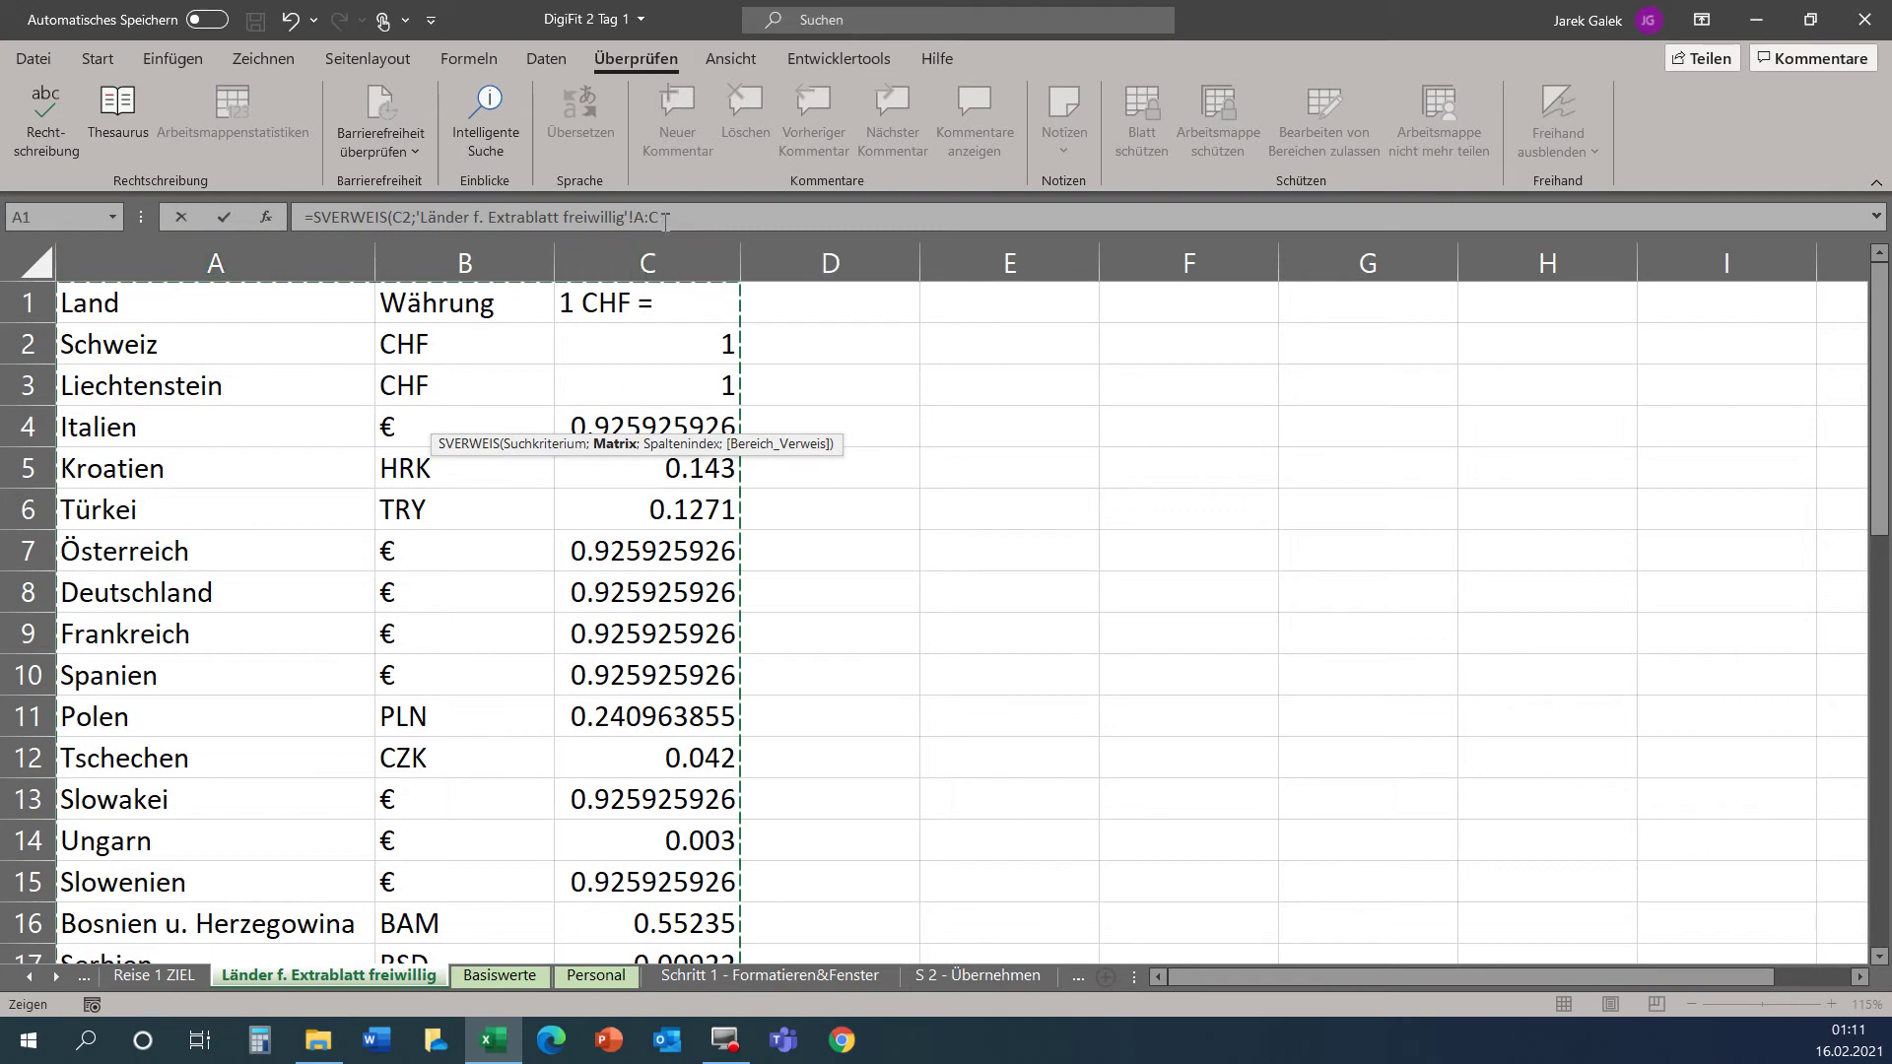
Complete the D2 formula with column index 2 and FALSCH for an exact match.
left_click(666, 219)
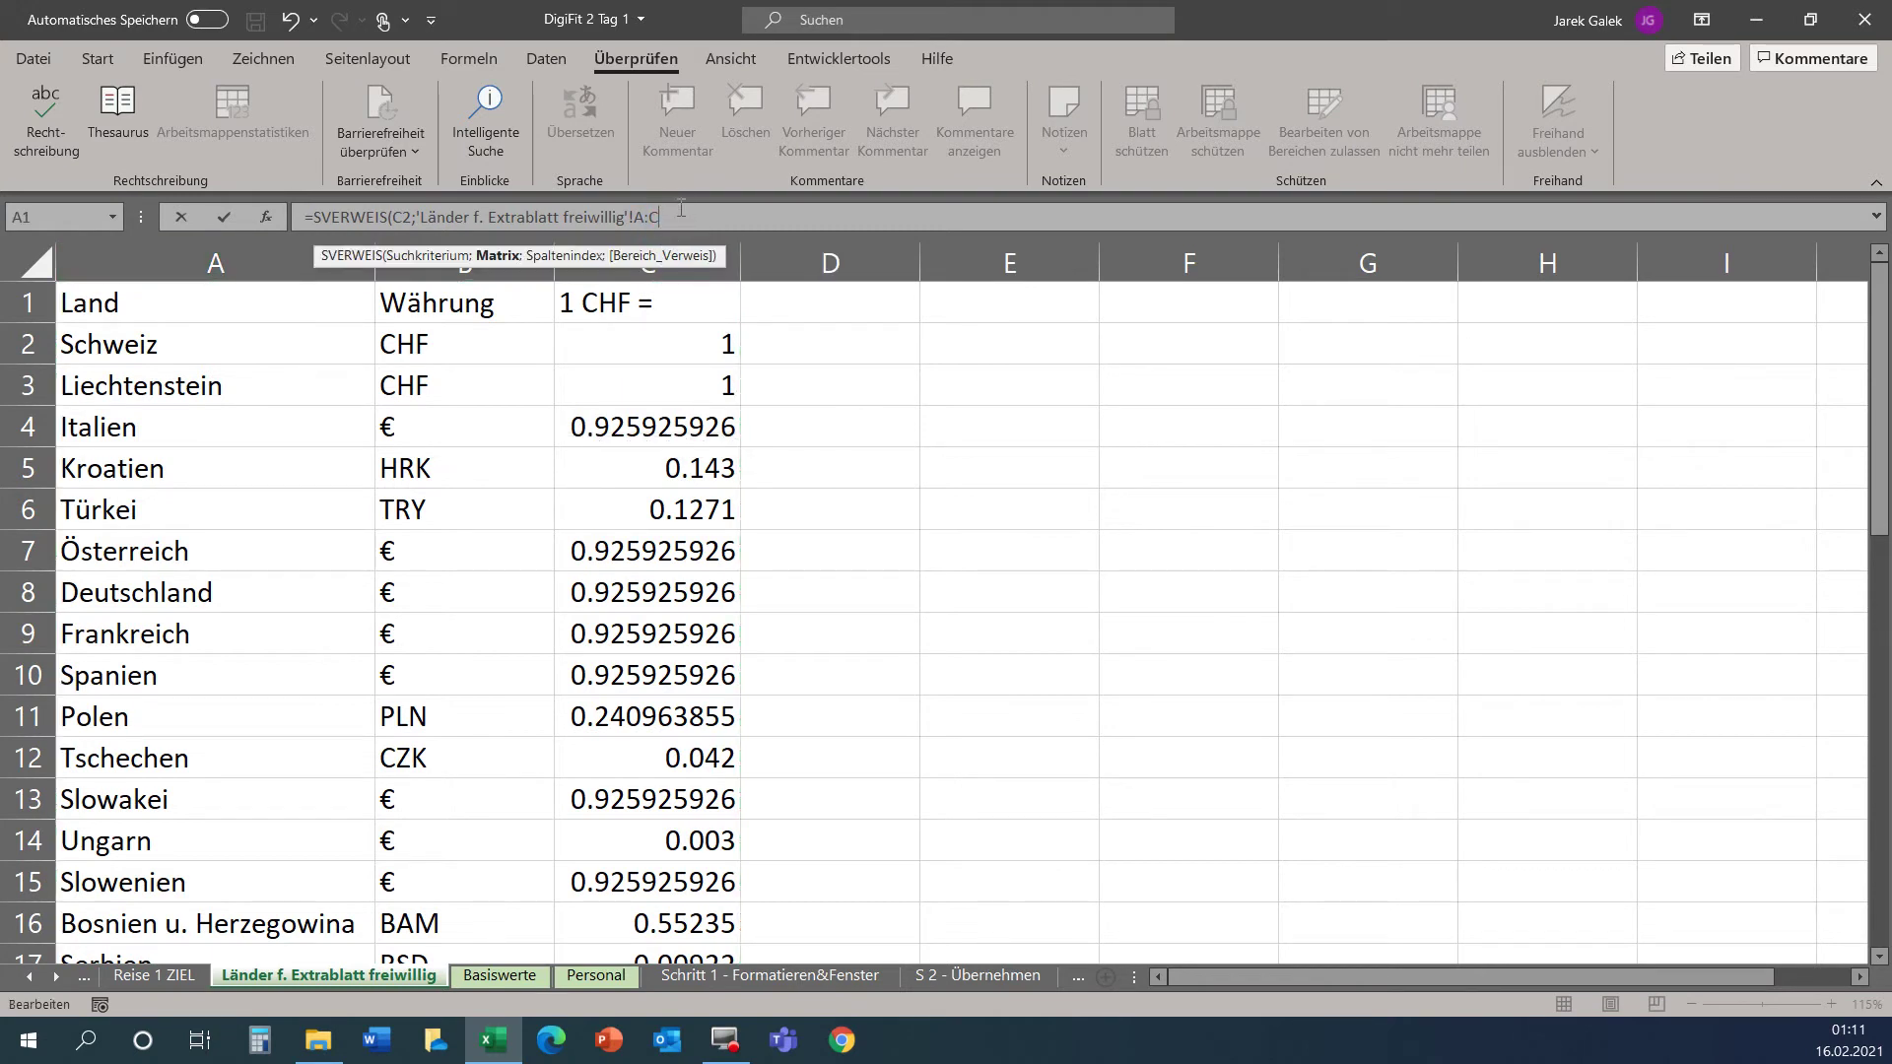
type(";2")
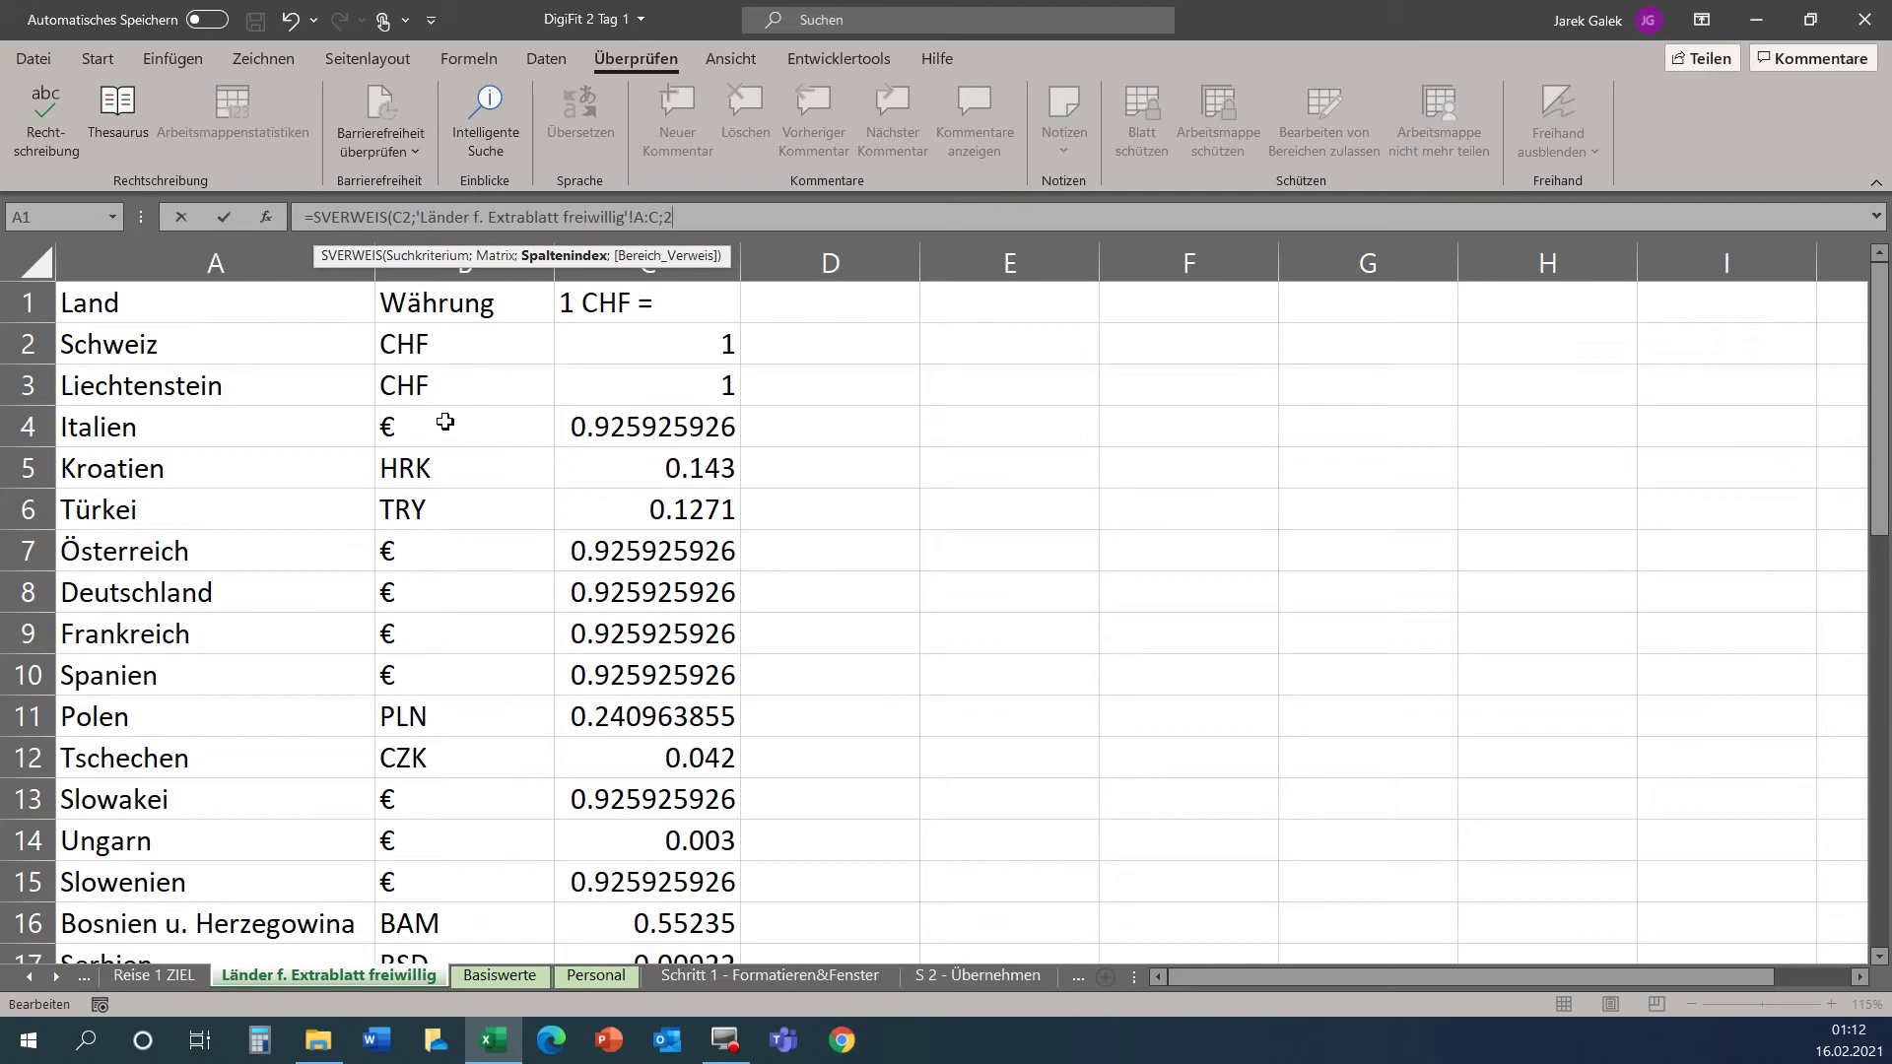
type(";")
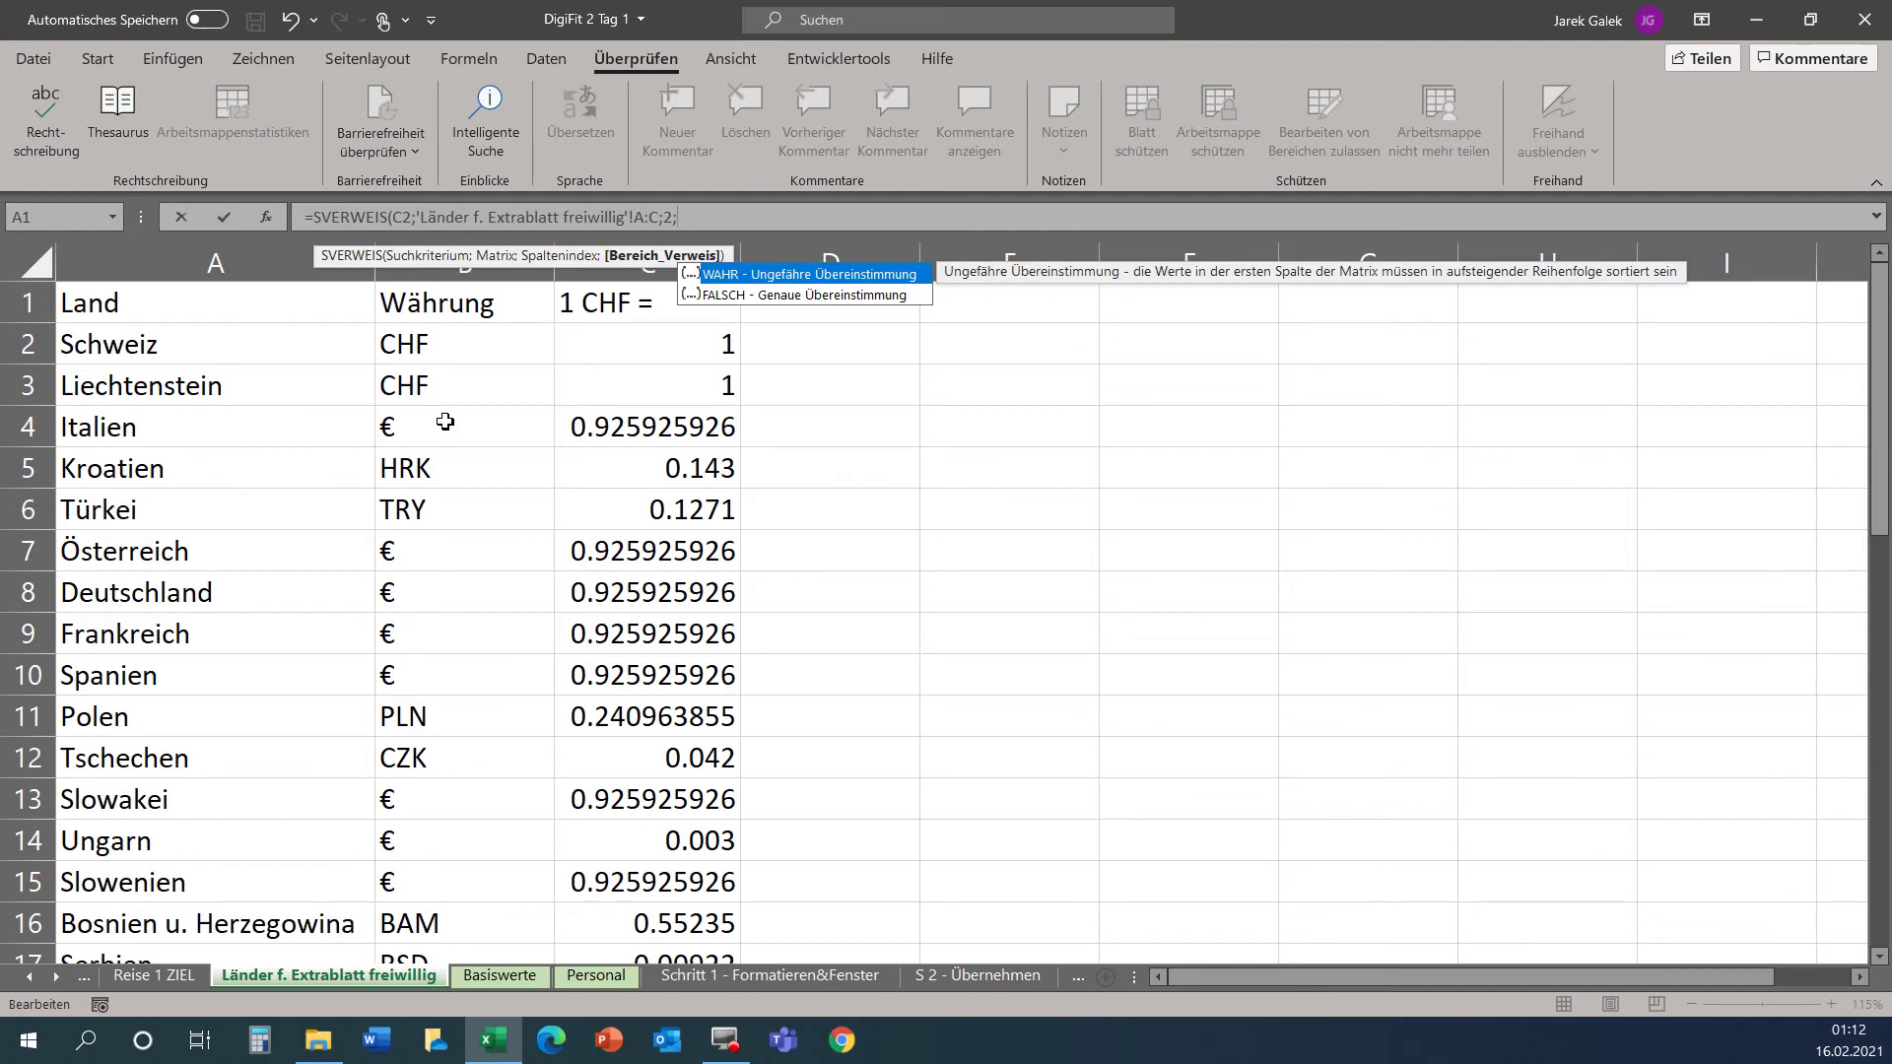
double_click(785, 296)
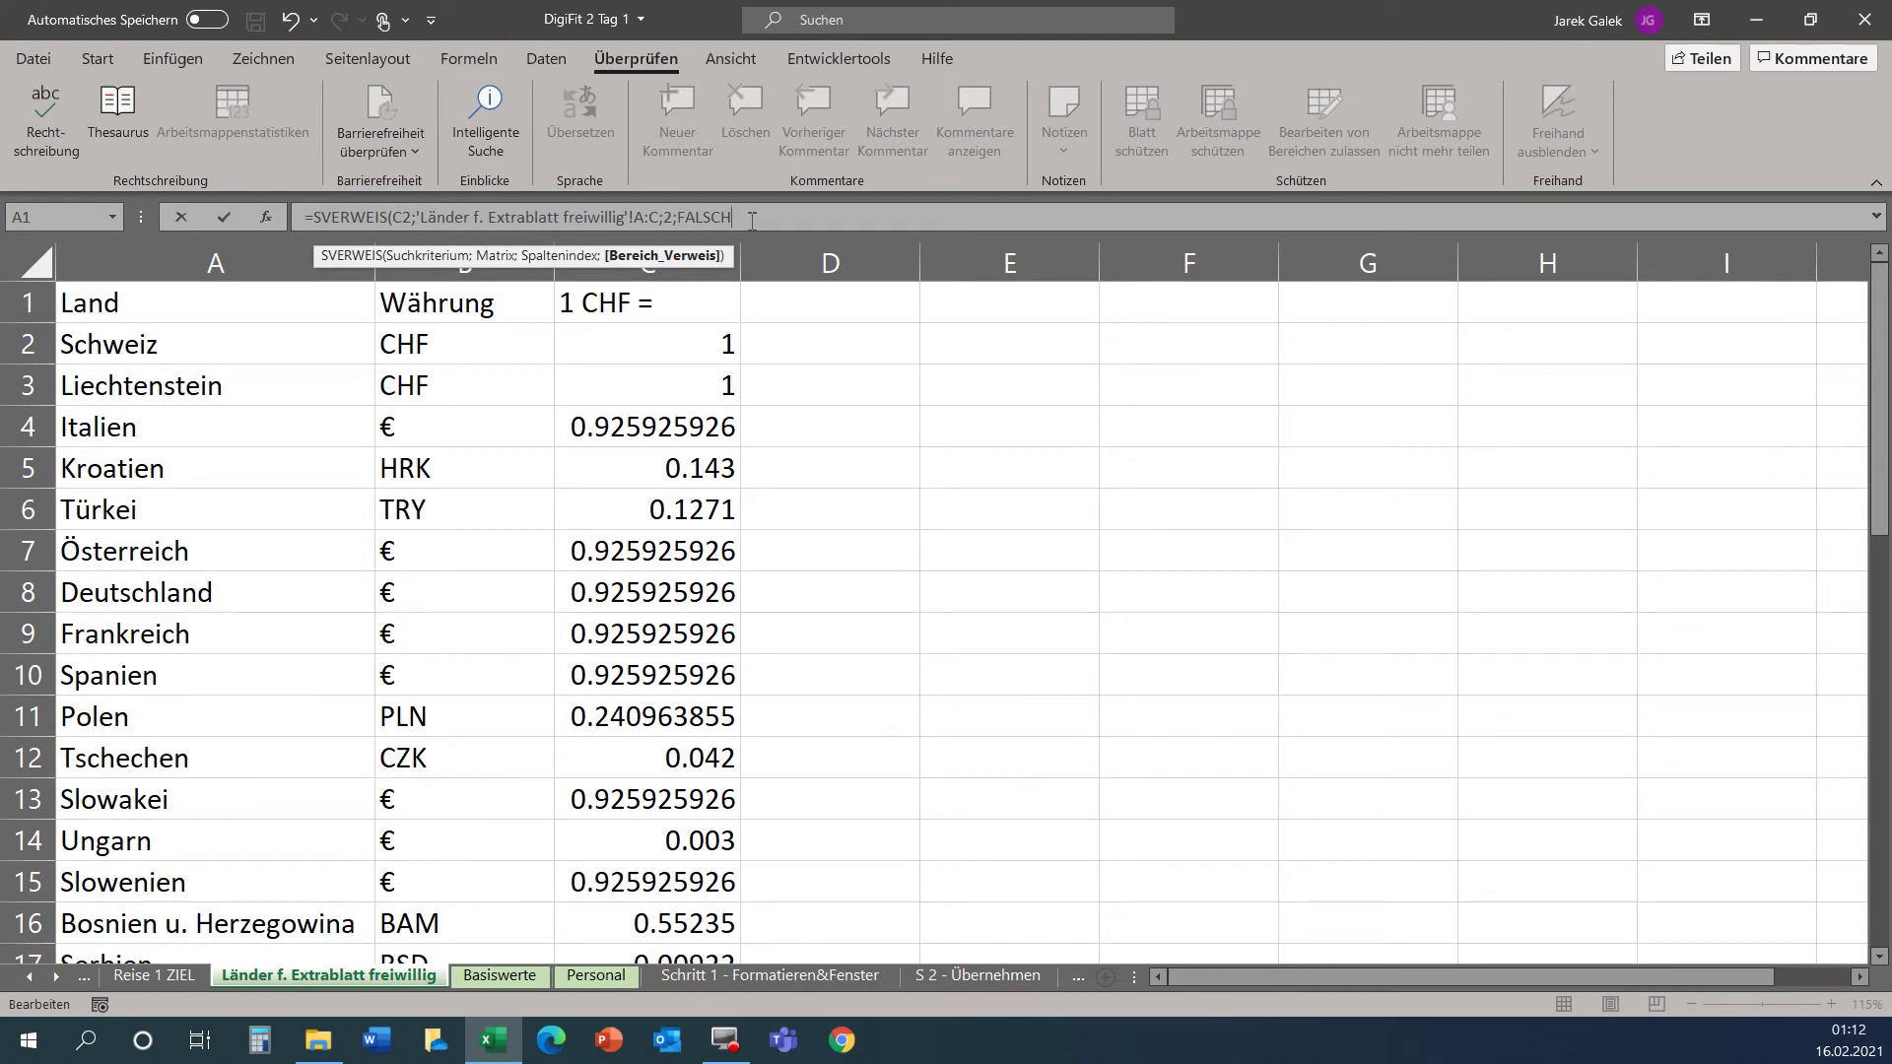
key("Return")
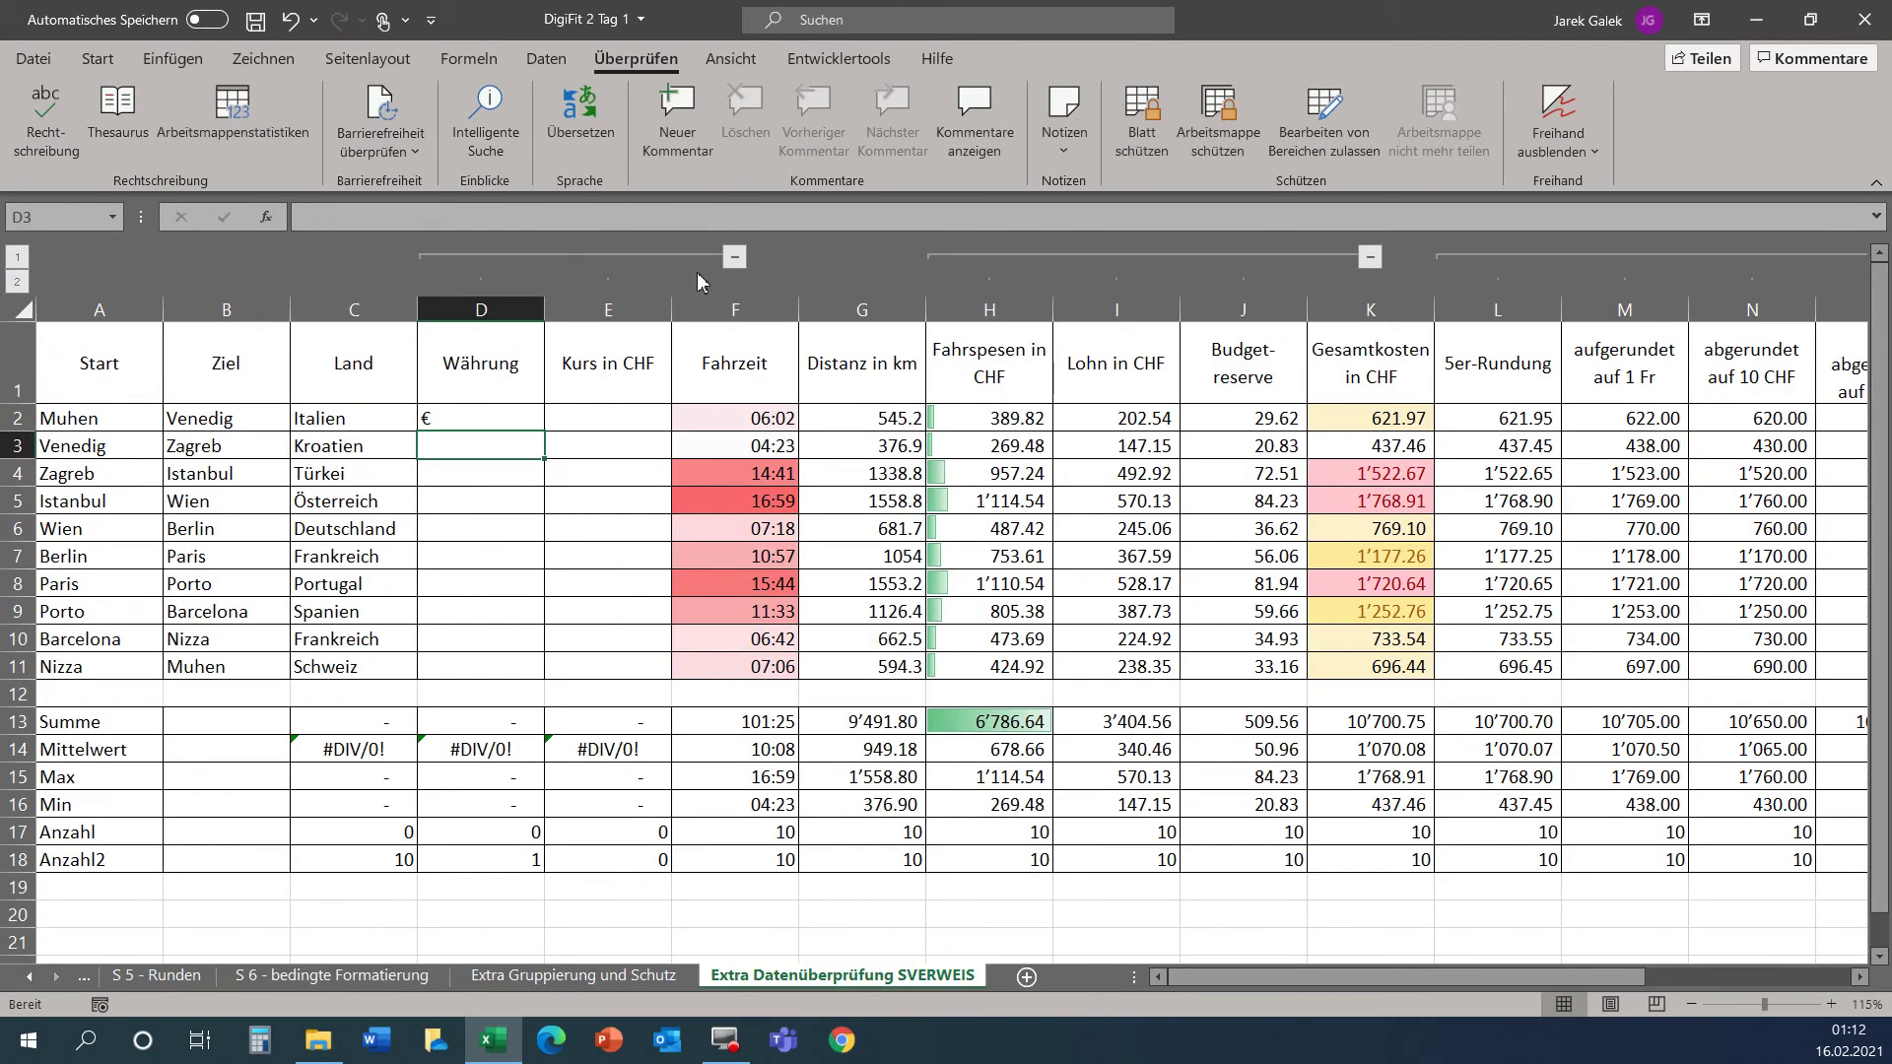
left_click(483, 417)
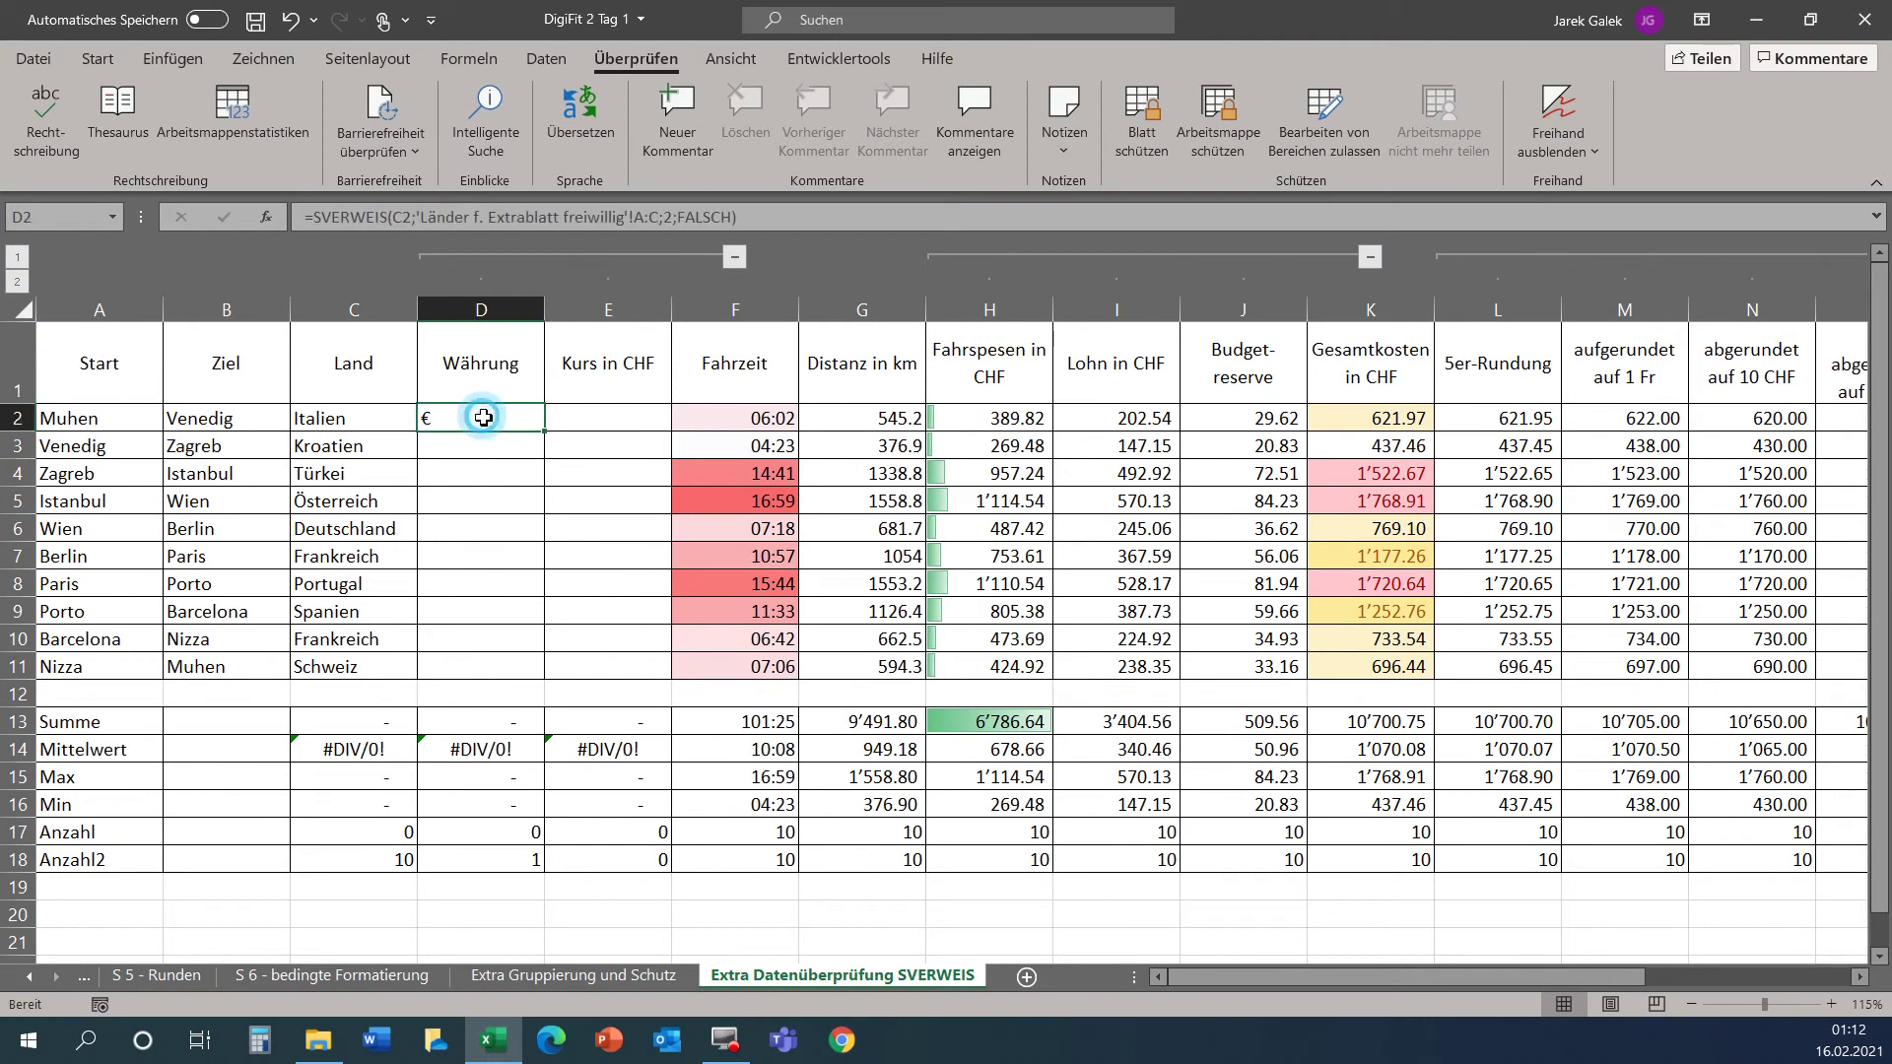
Test the currency lookup by changing the country in C2 to Schweden and again to Schweiz.
left_click(395, 418)
type("Sch")
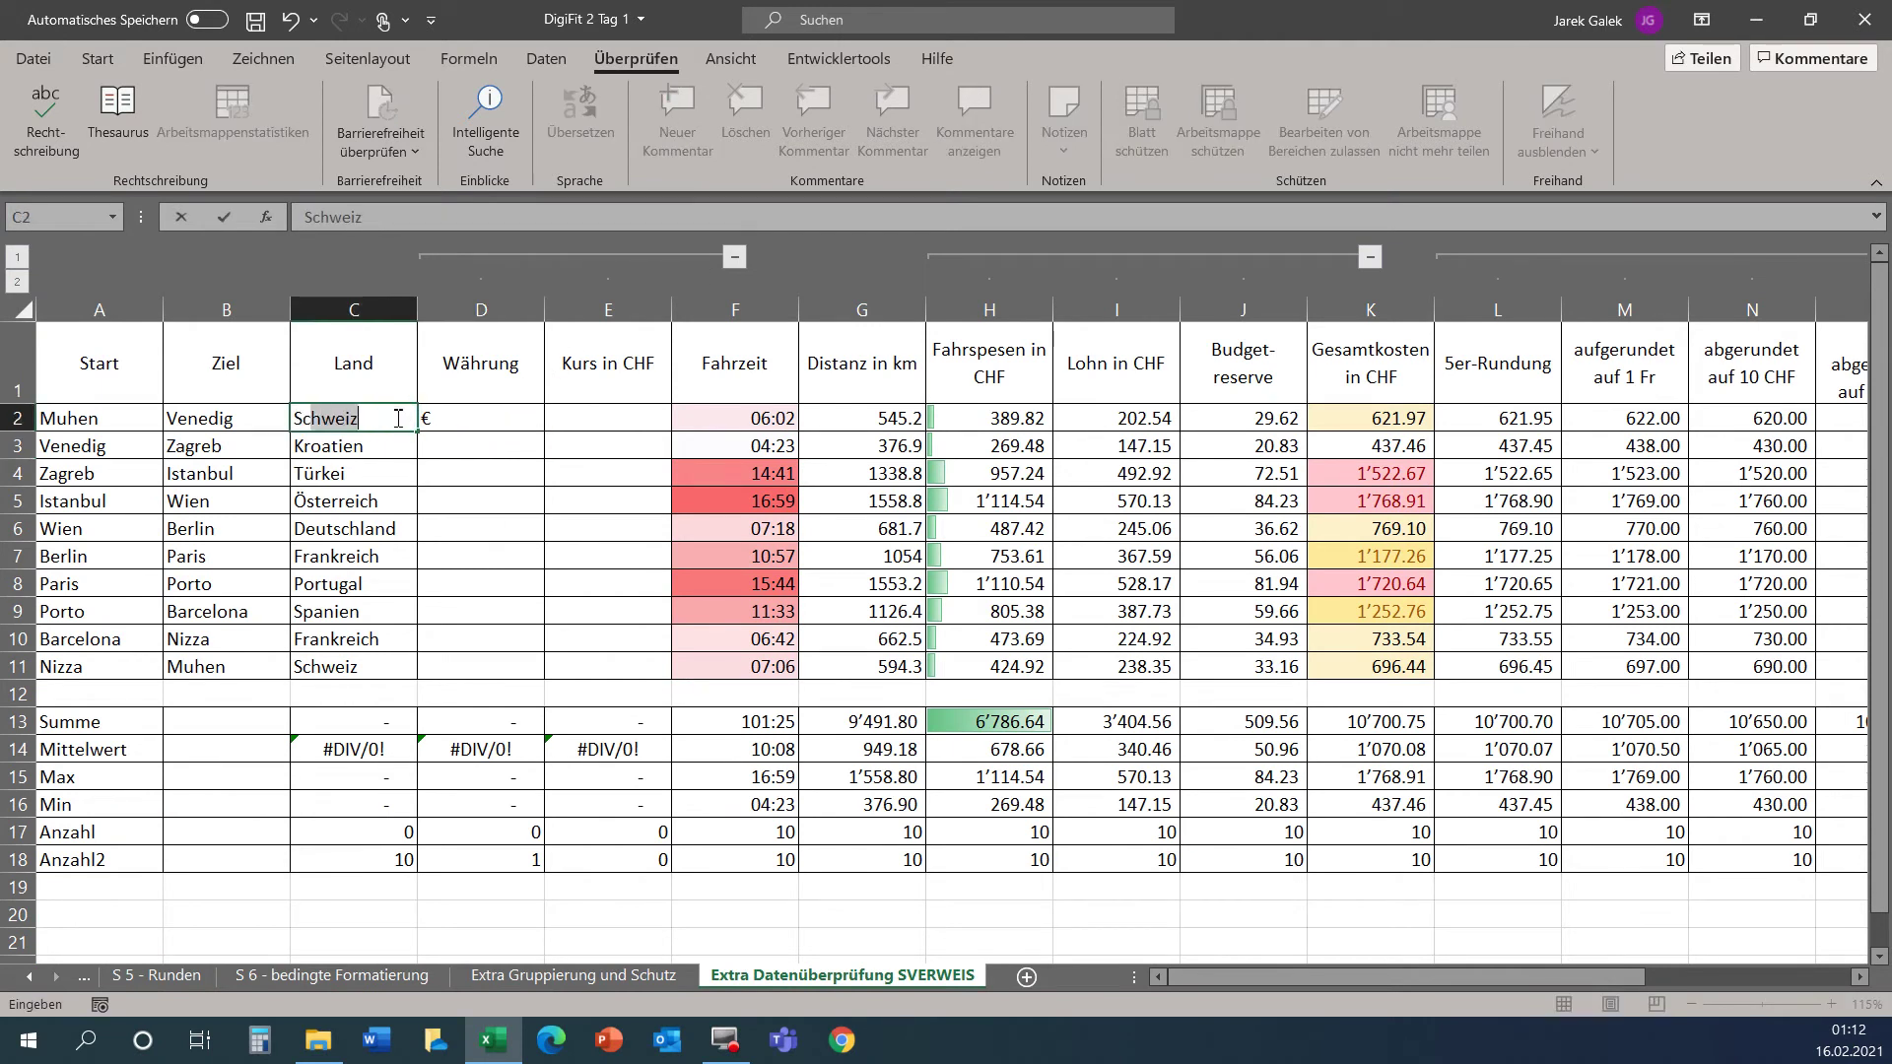
type("weden")
key("Return")
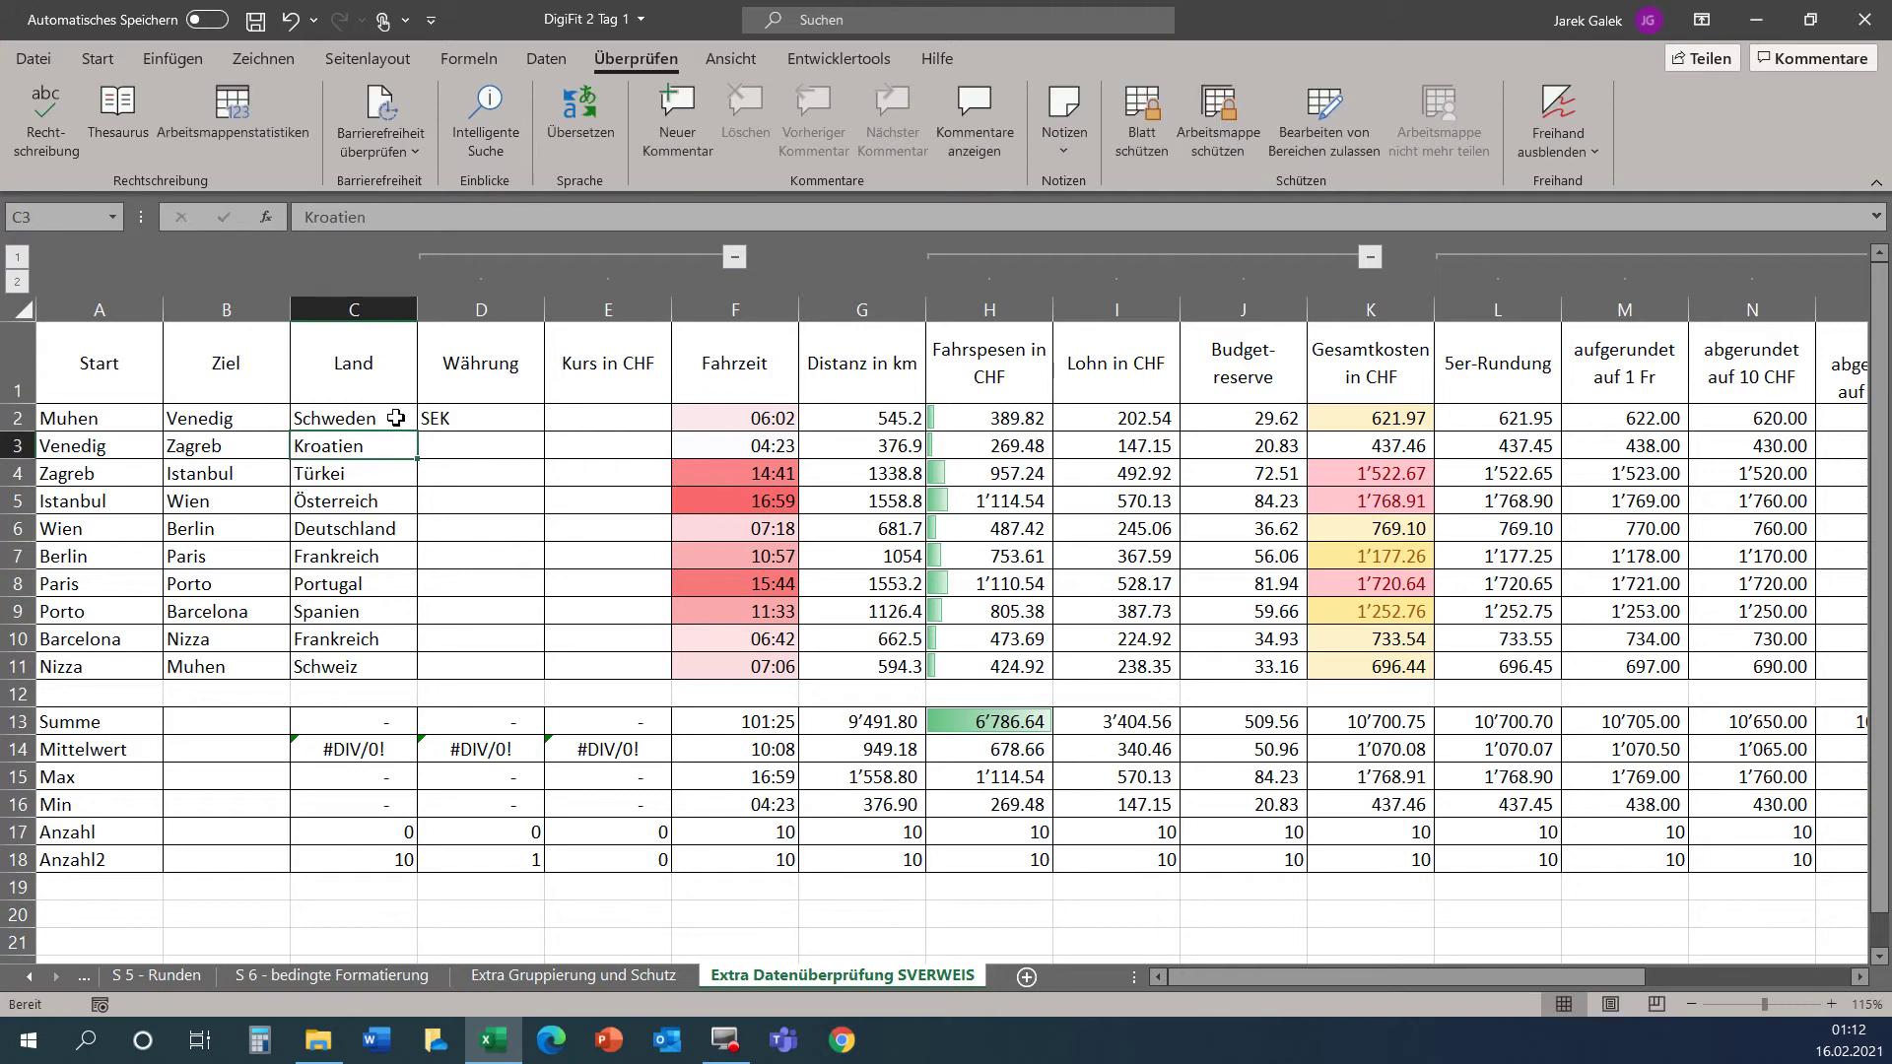
left_click(392, 418)
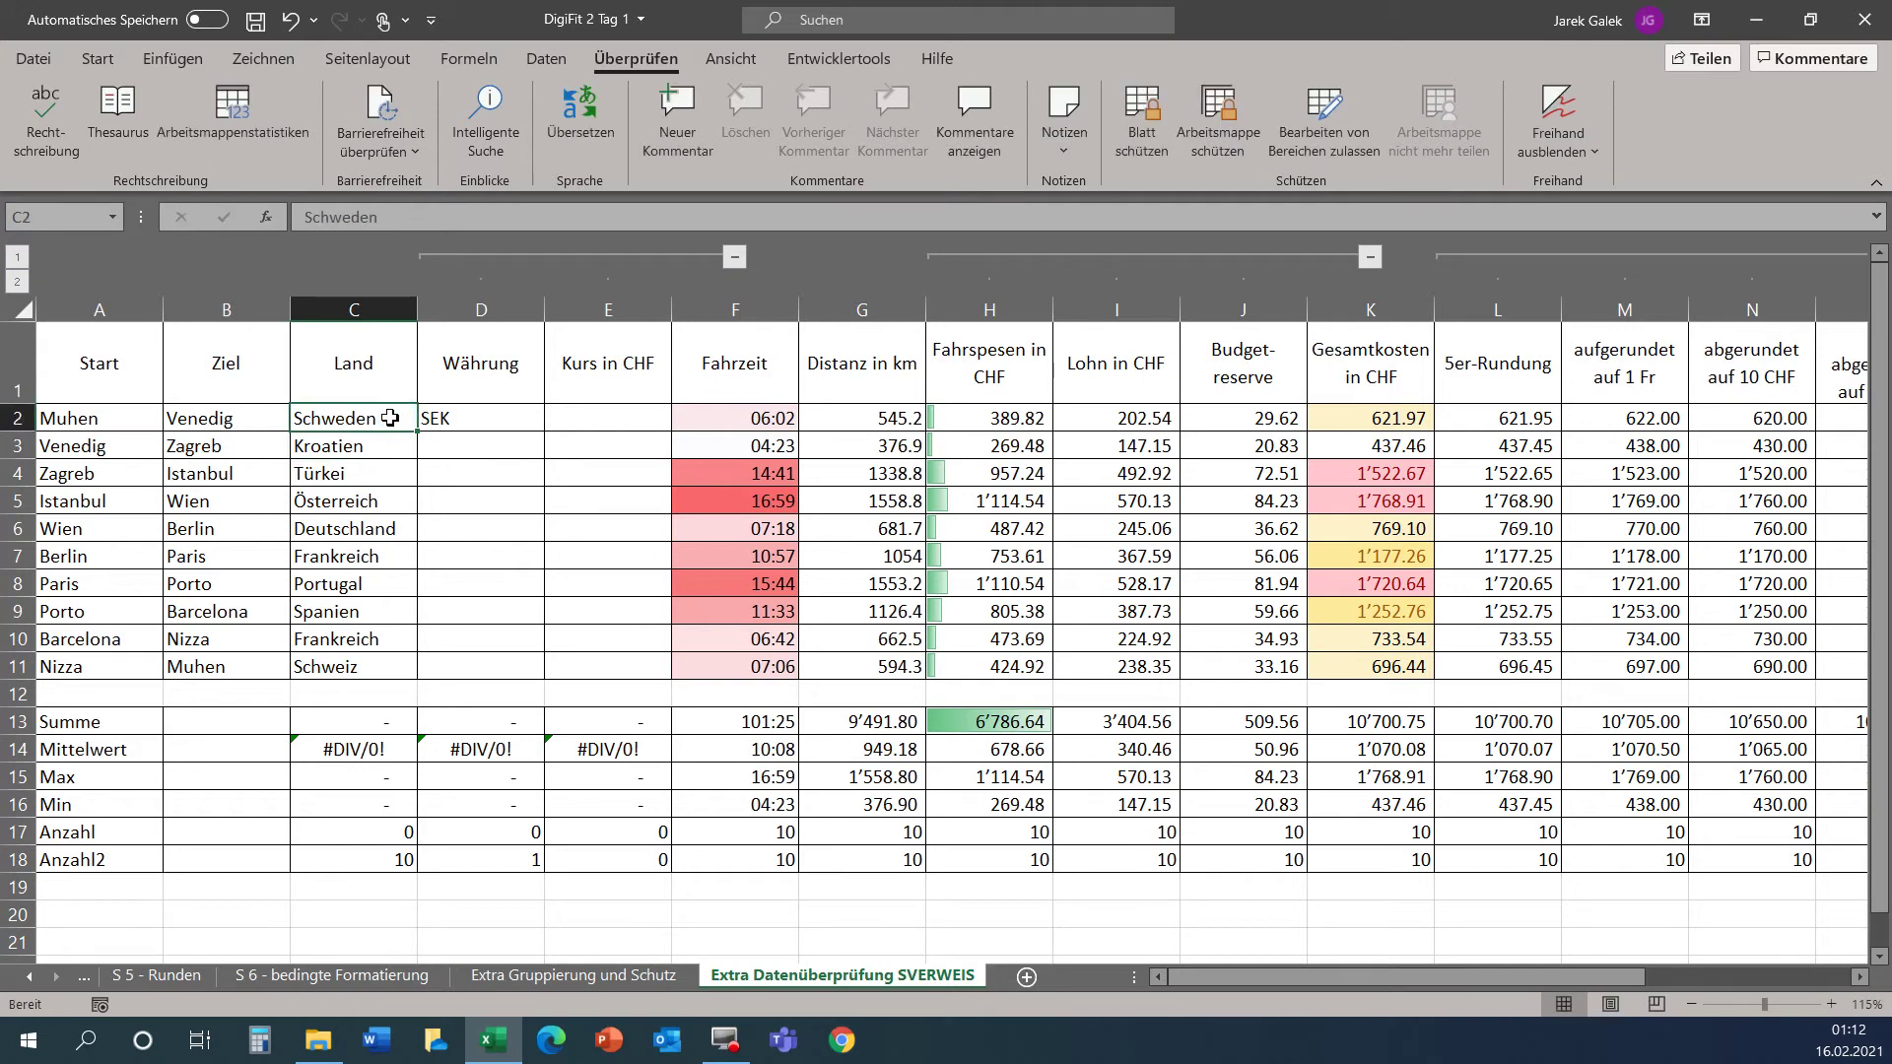
type("Sch")
key("Return")
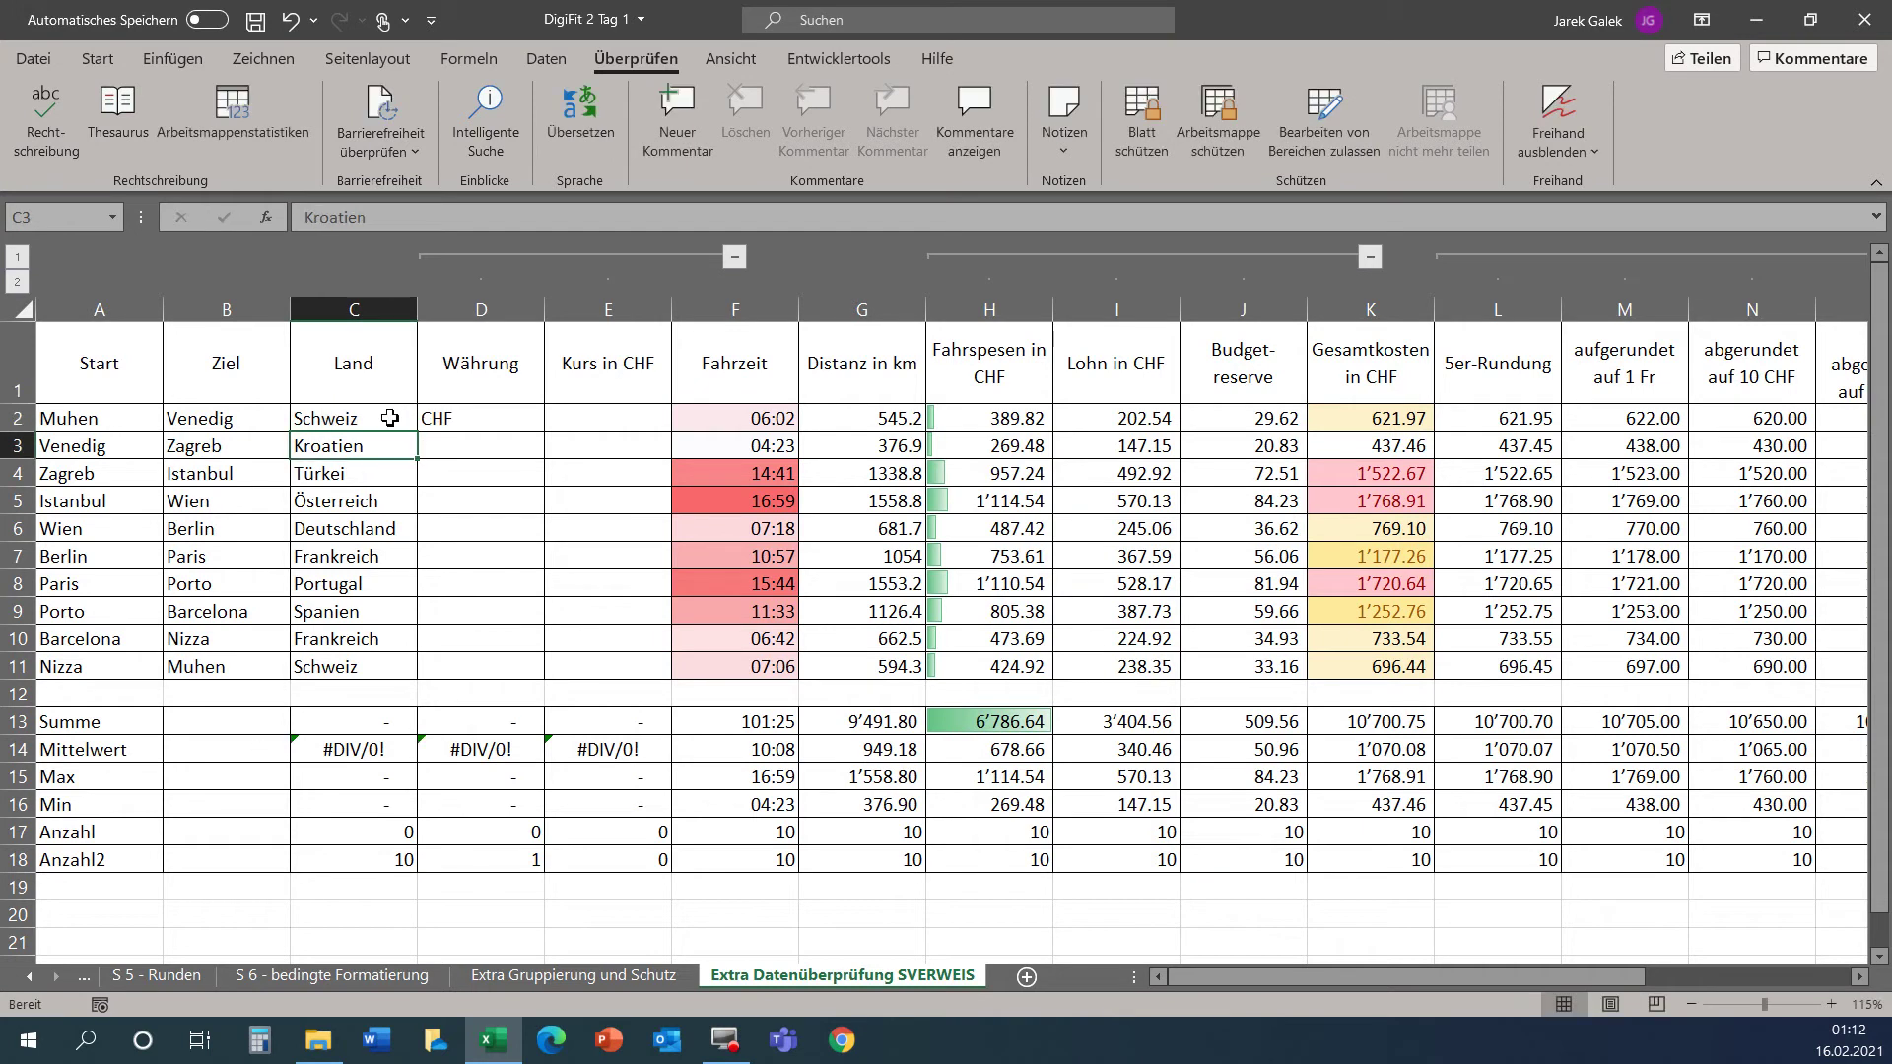
Restore Italien as the country in C2.
left_click(390, 418)
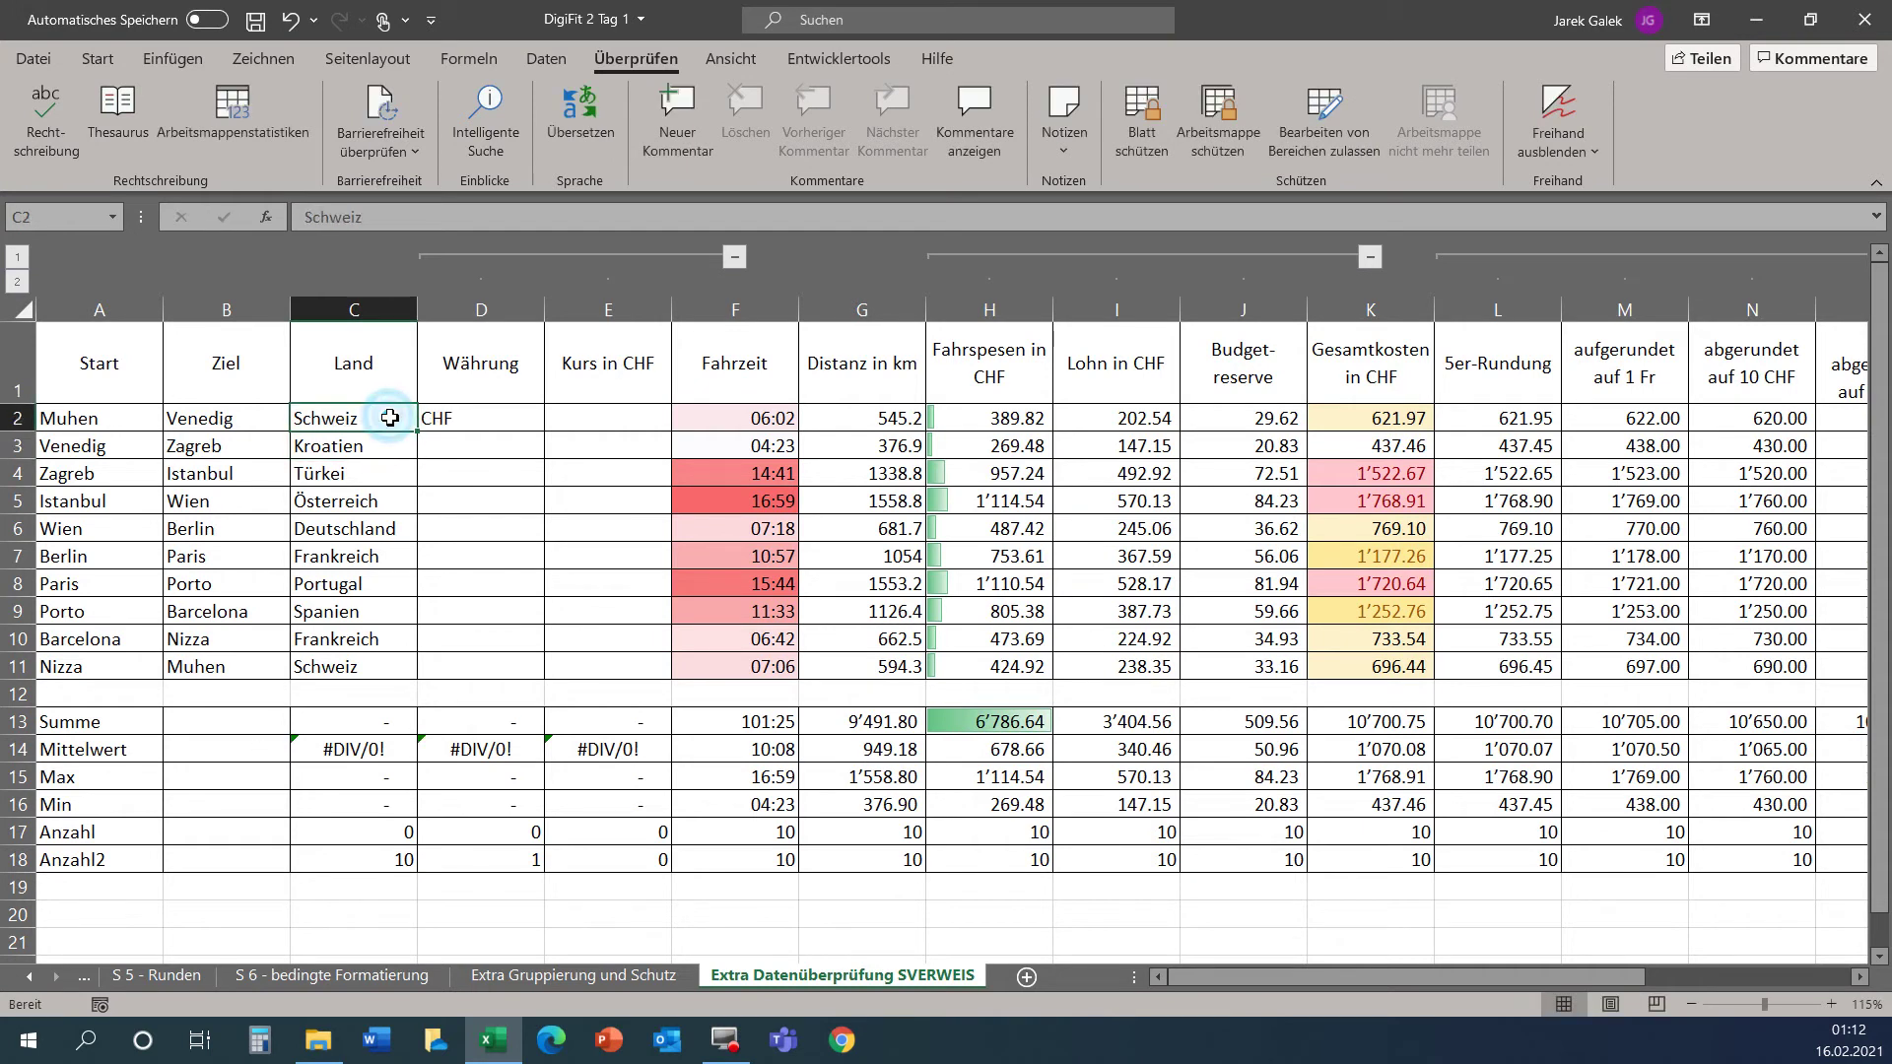
type("Ita")
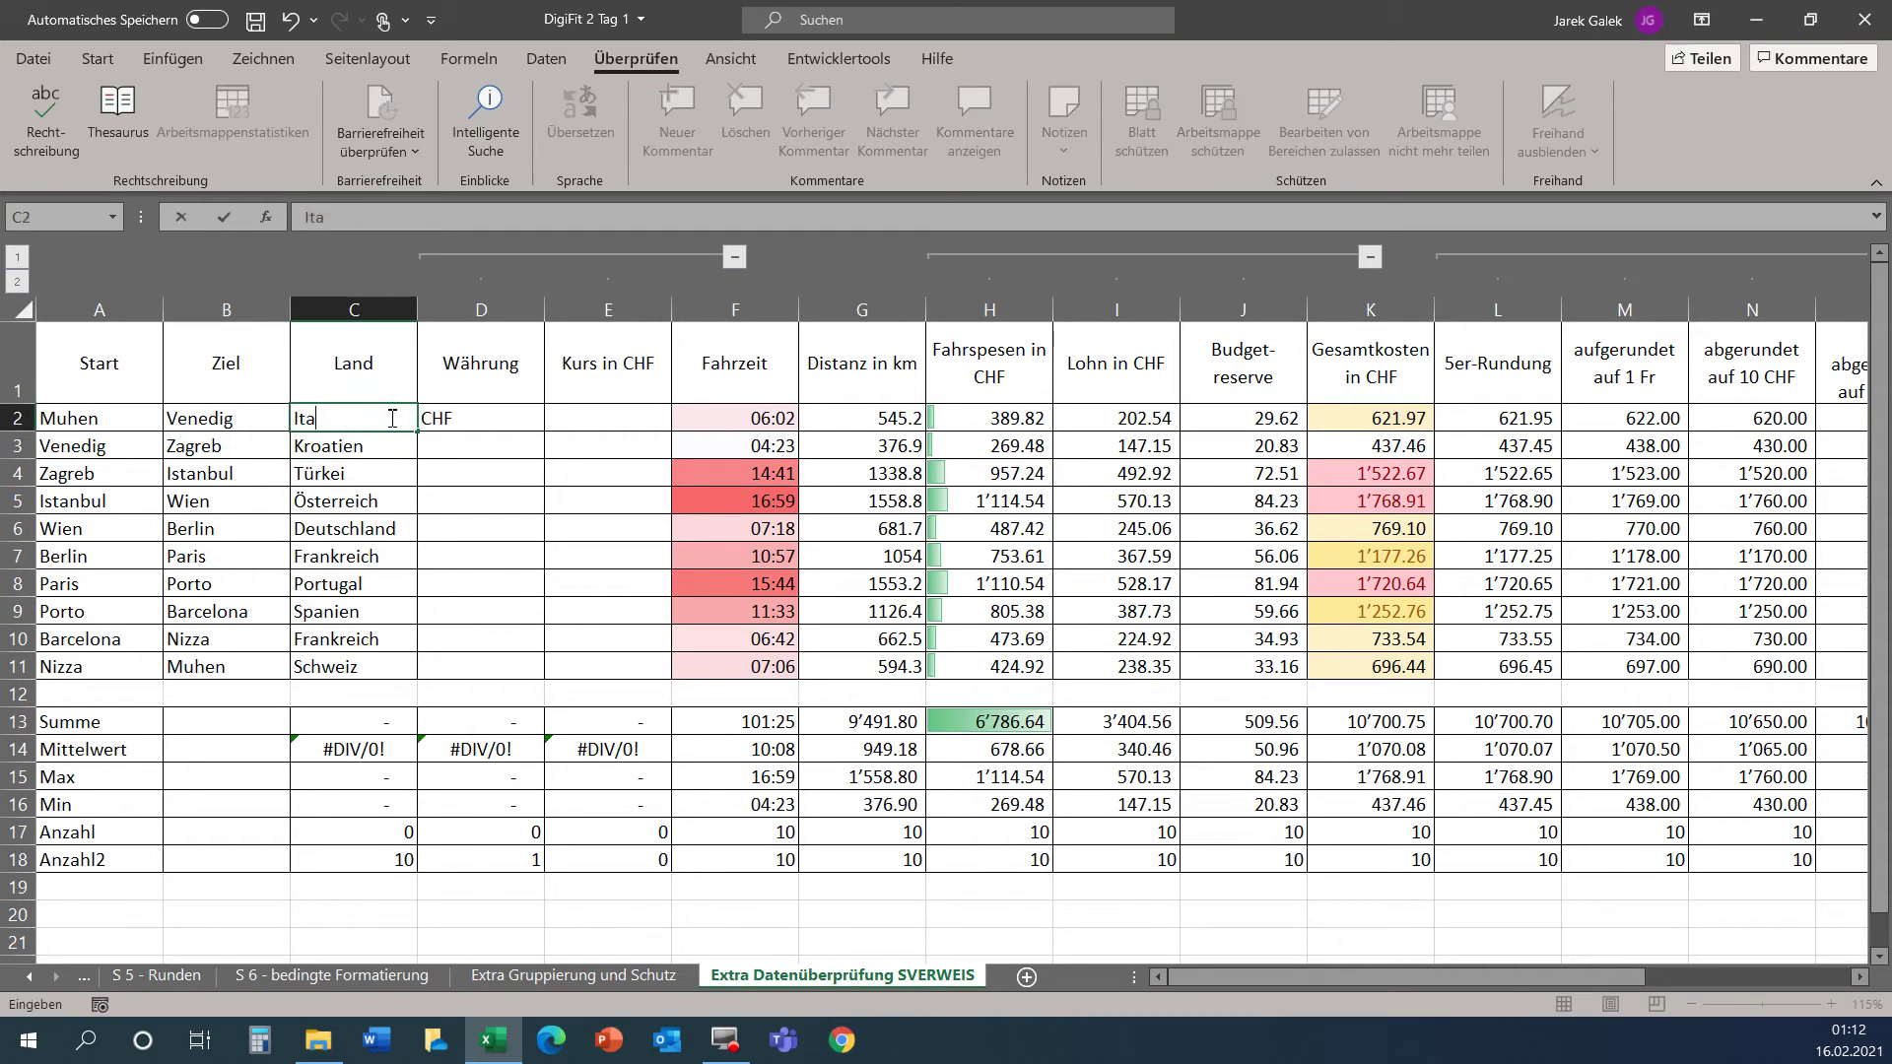
type("lien")
key("Return")
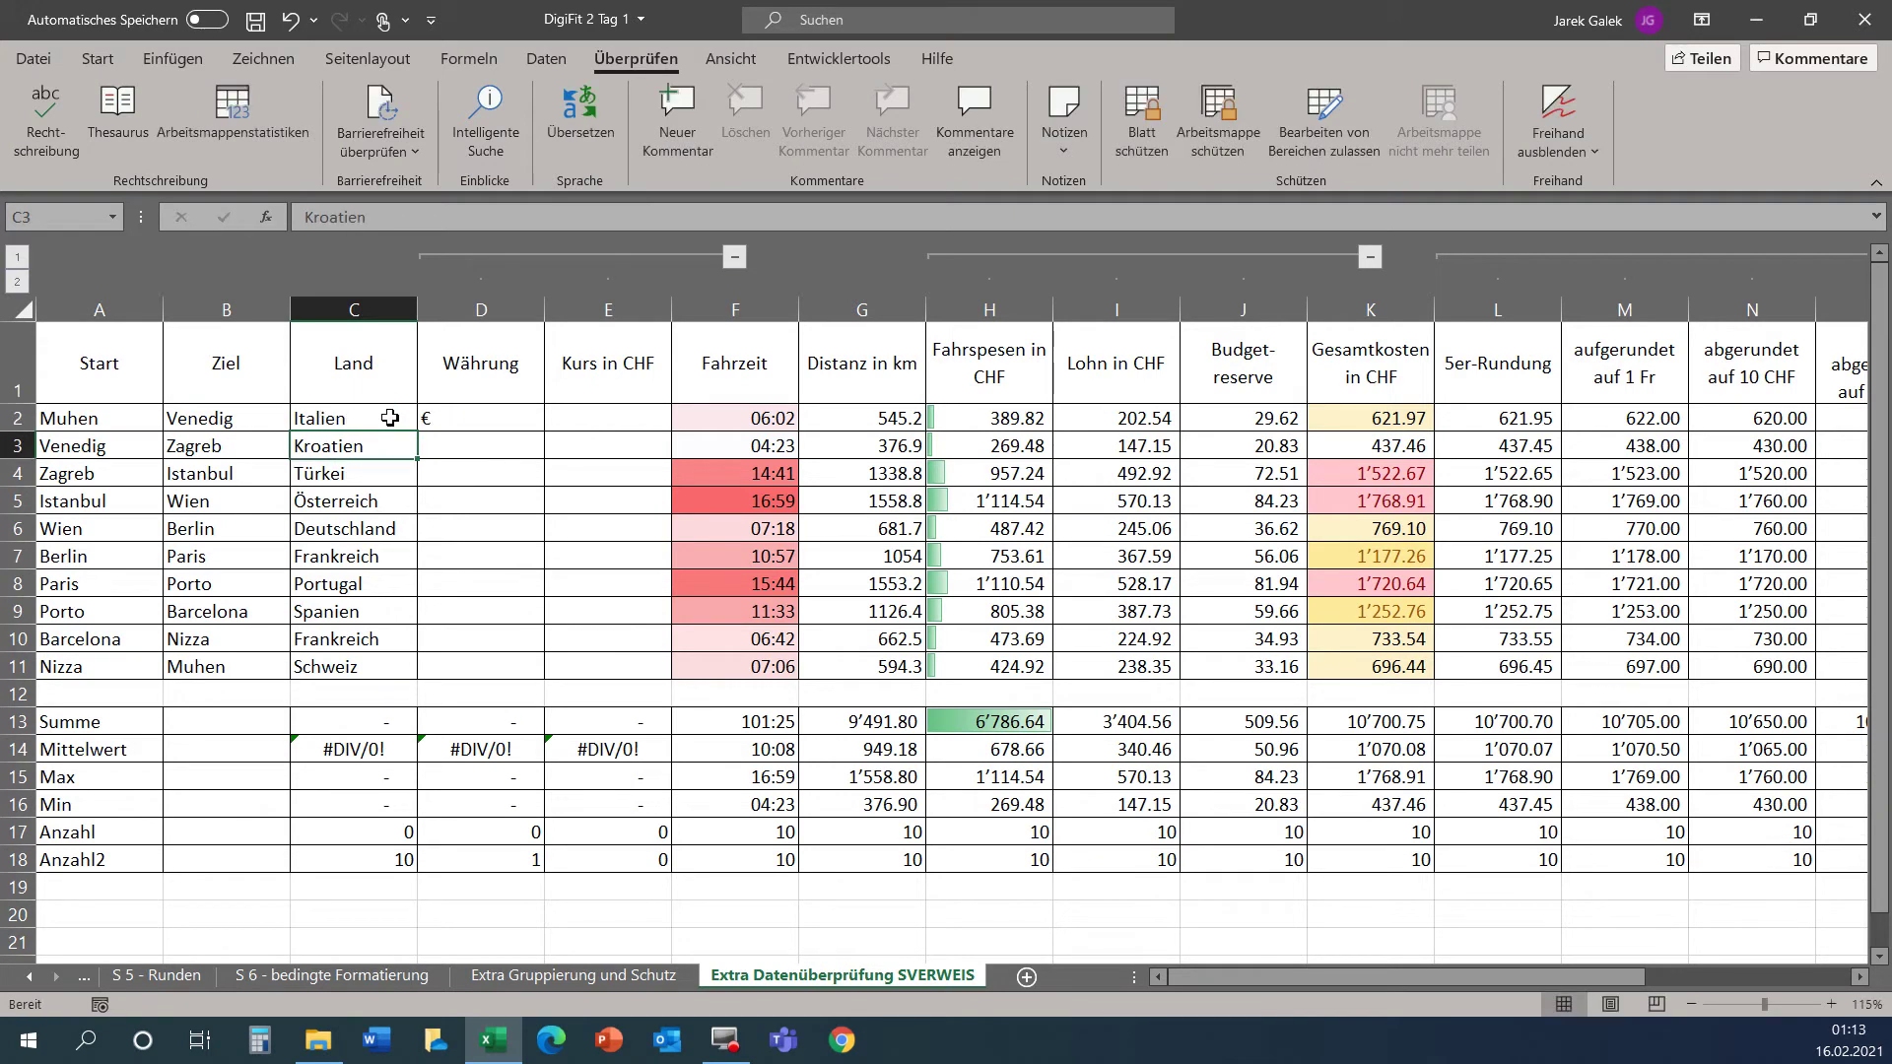
Start a SVERWEIS formula in D3 with the country in C3 as the search criterion.
left_click(503, 451)
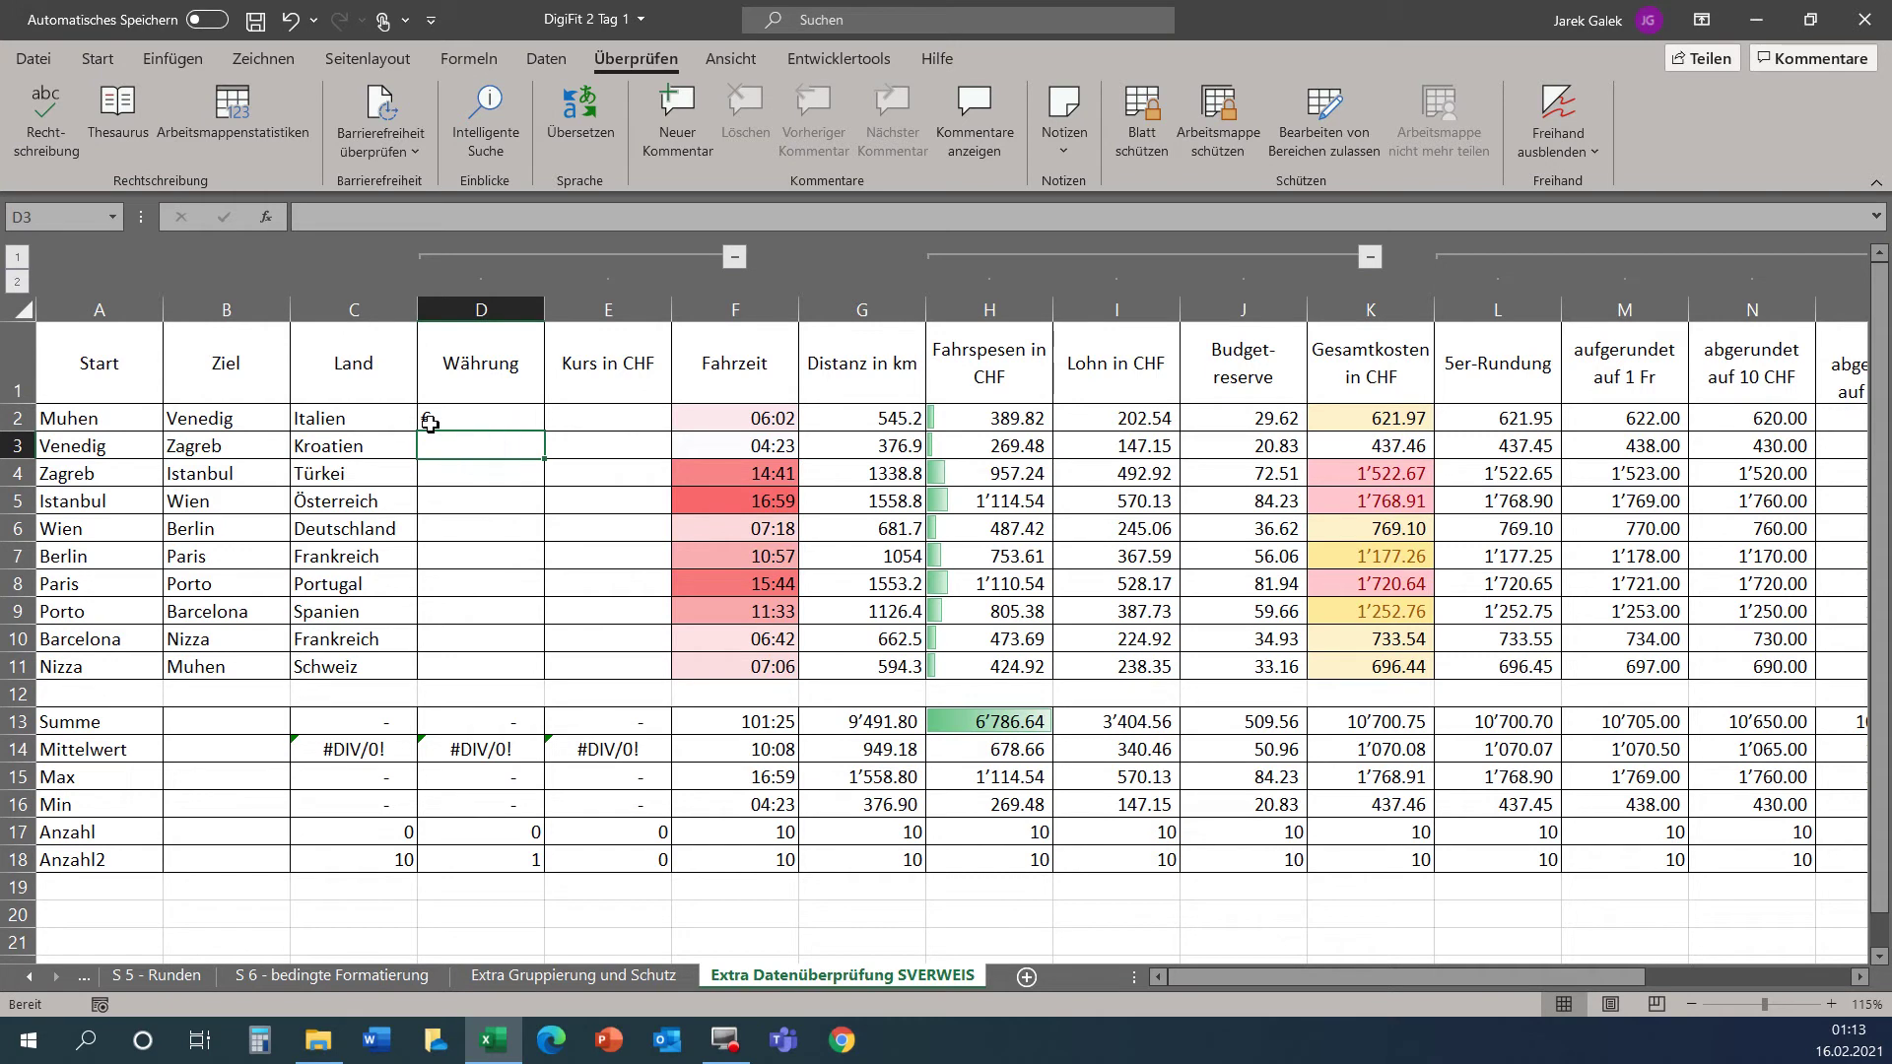
type("=SVERWEIS(")
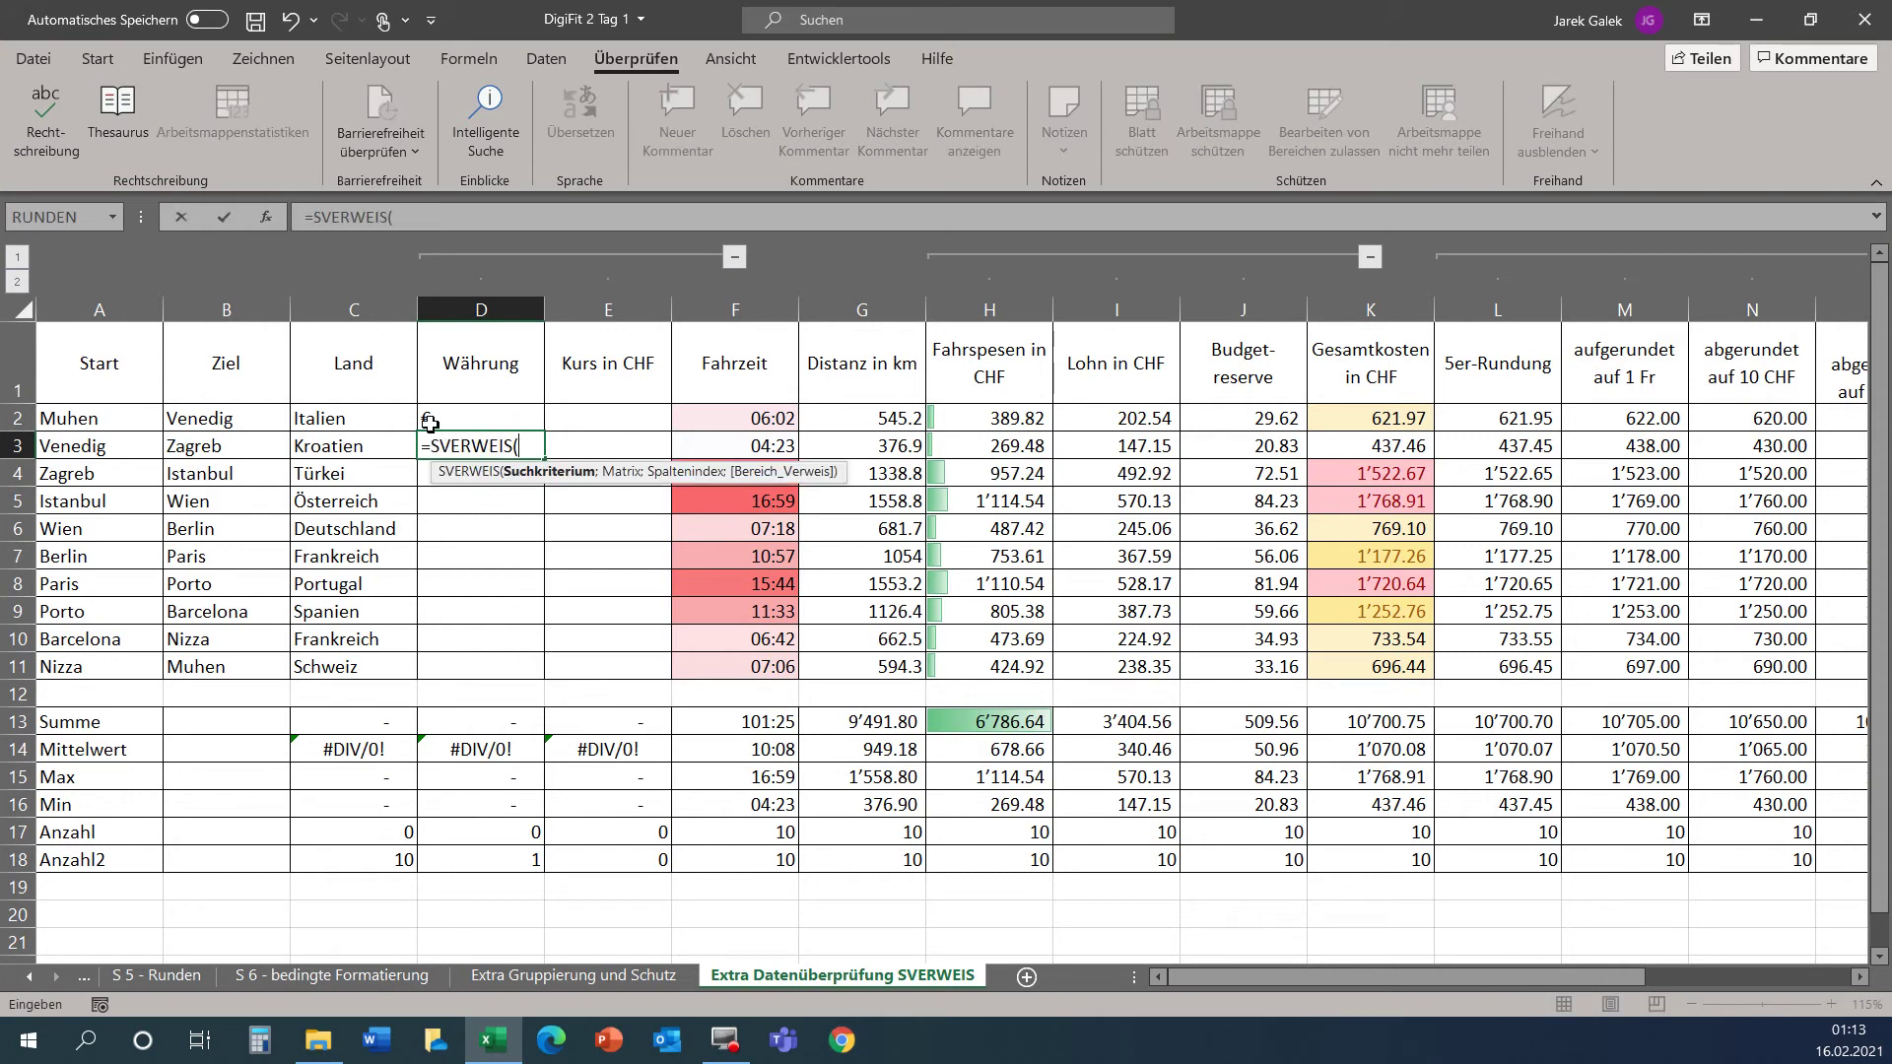
left_click(349, 451)
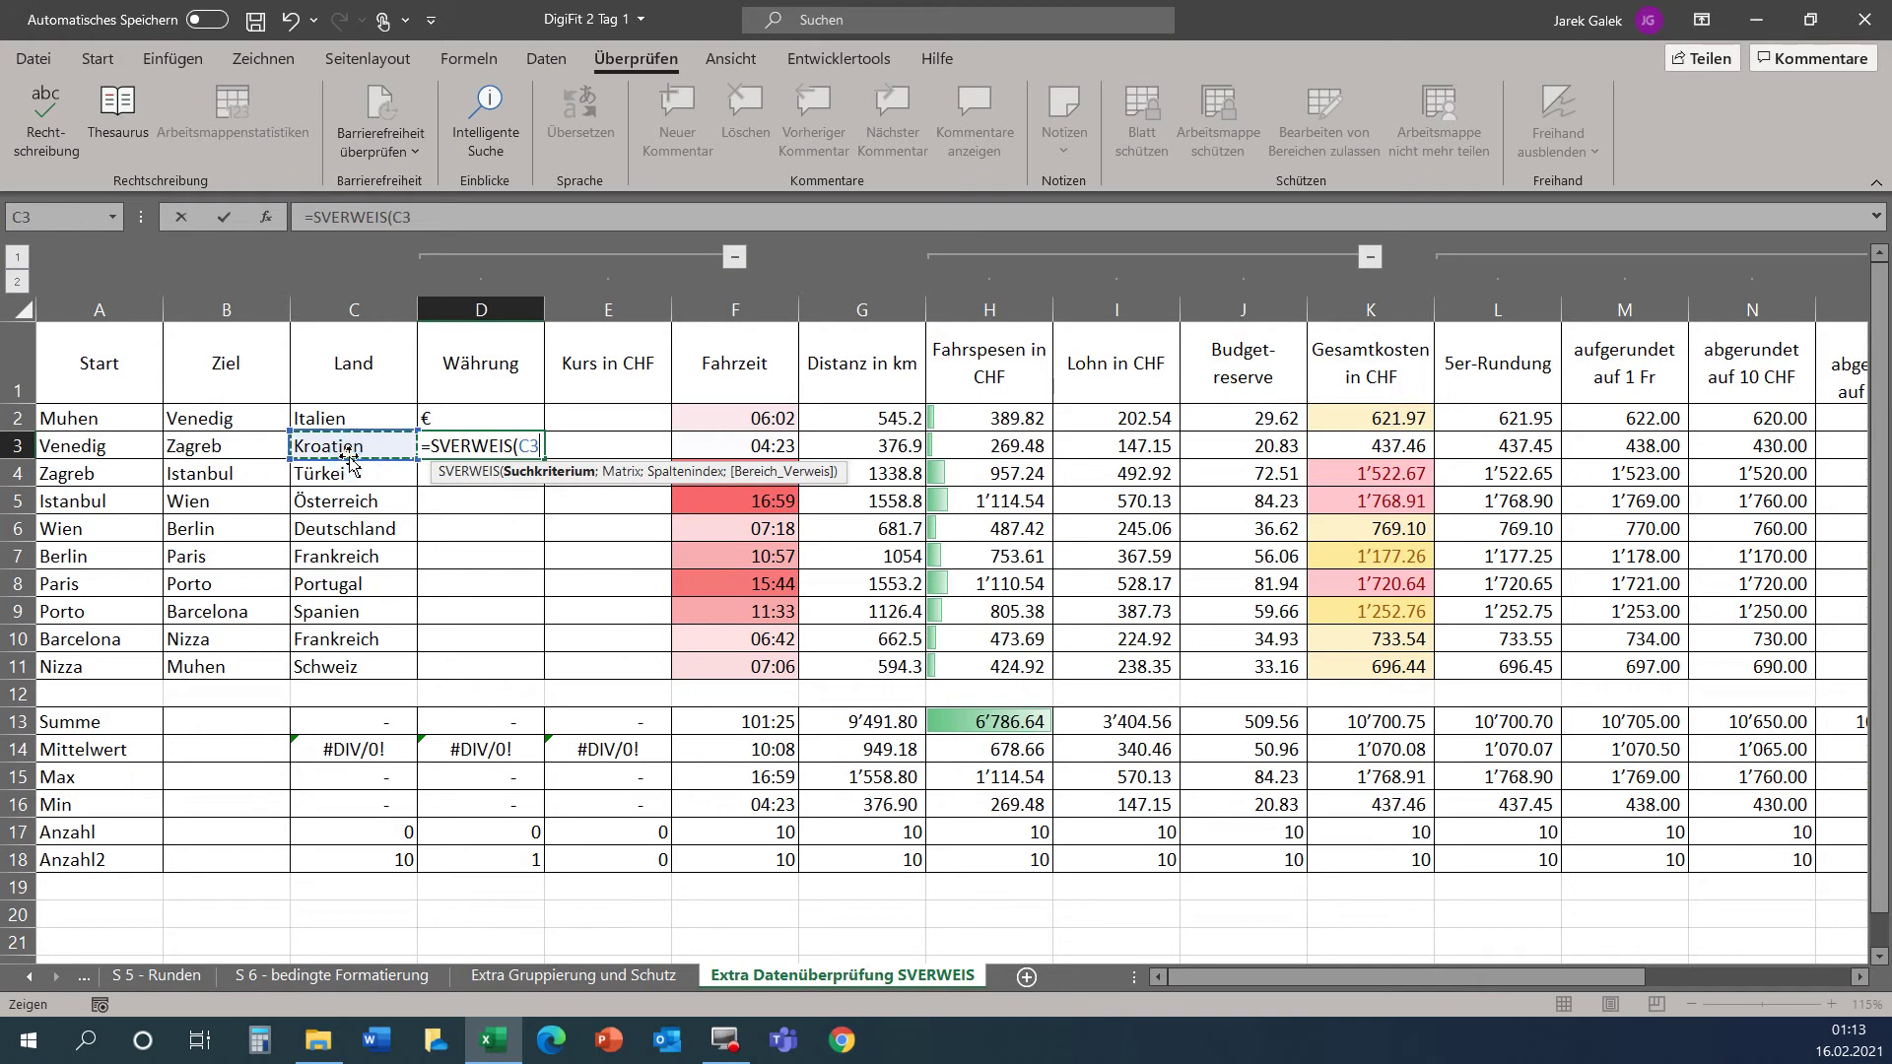
type(";")
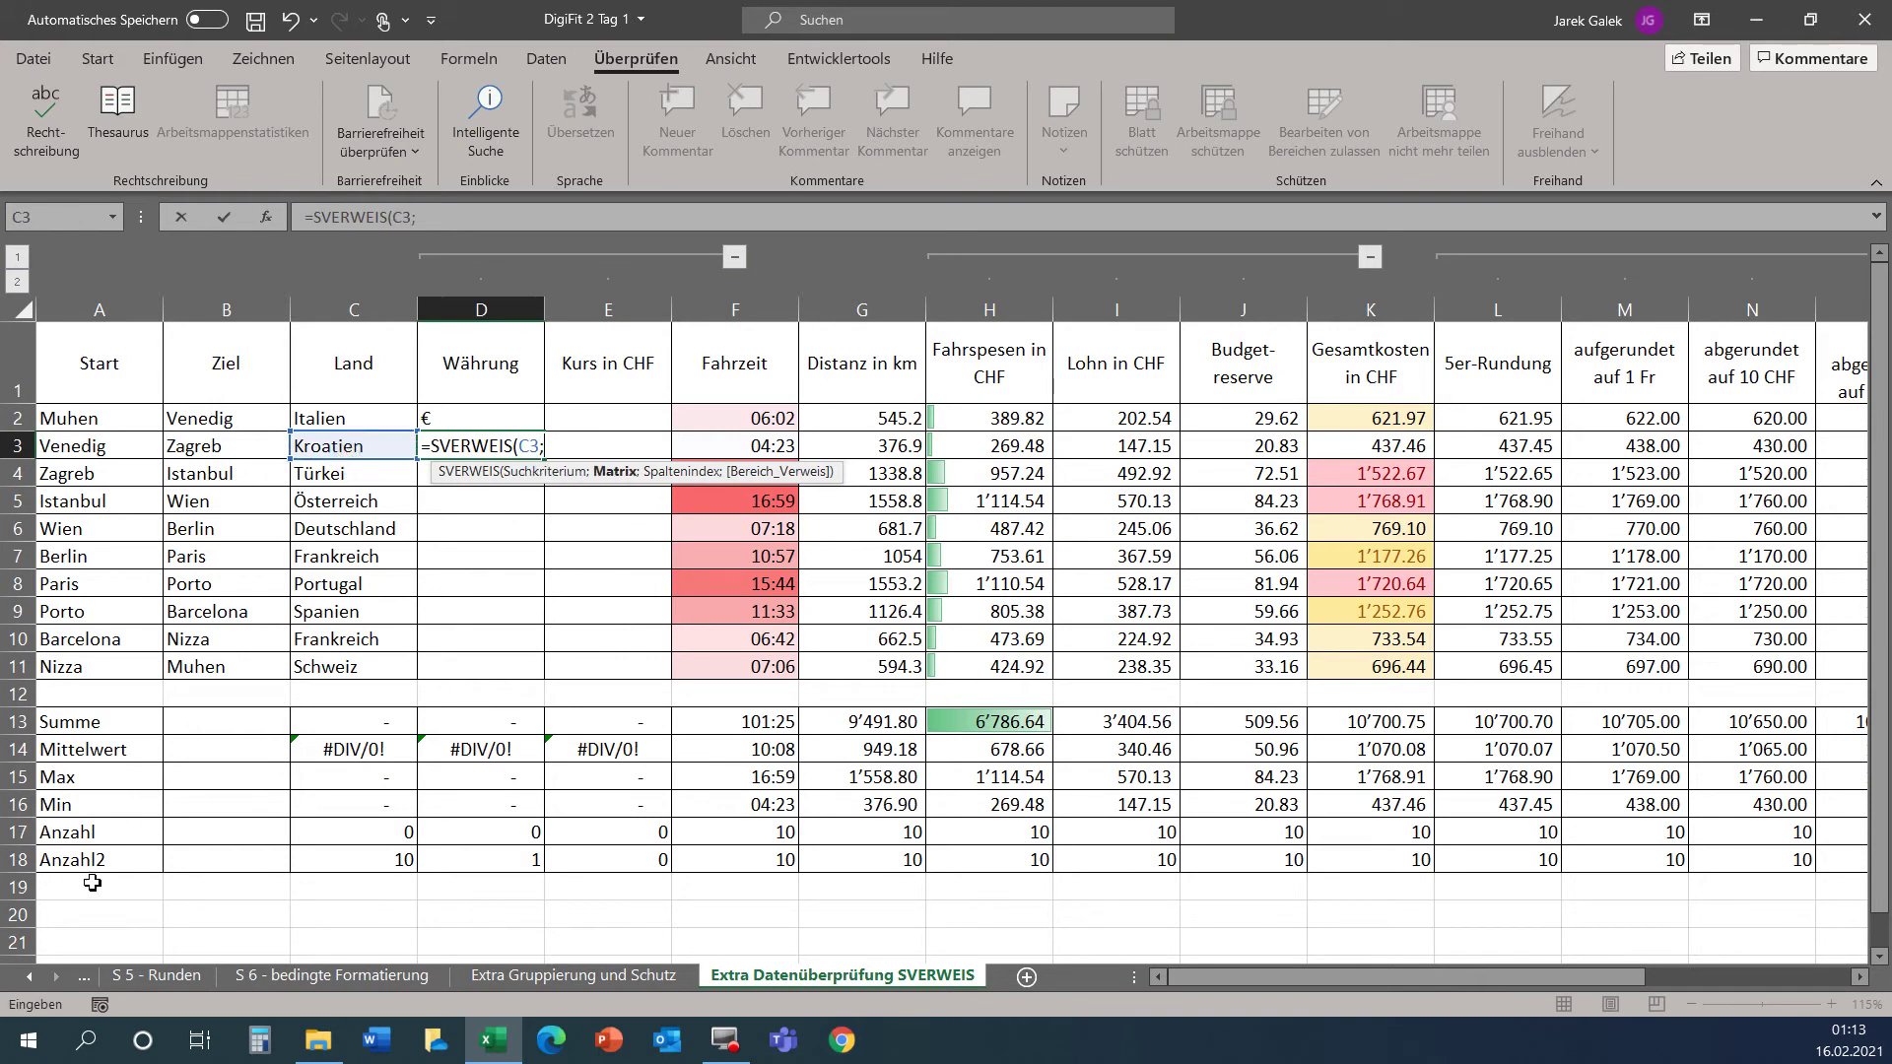
Set the D3 formula's lookup matrix to columns A:C of the "Länder f. Extrablatt freiwillig" sheet.
left_click(28, 975)
left_click(29, 975)
left_click(27, 978)
left_click(26, 978)
left_click(27, 979)
left_click(161, 973)
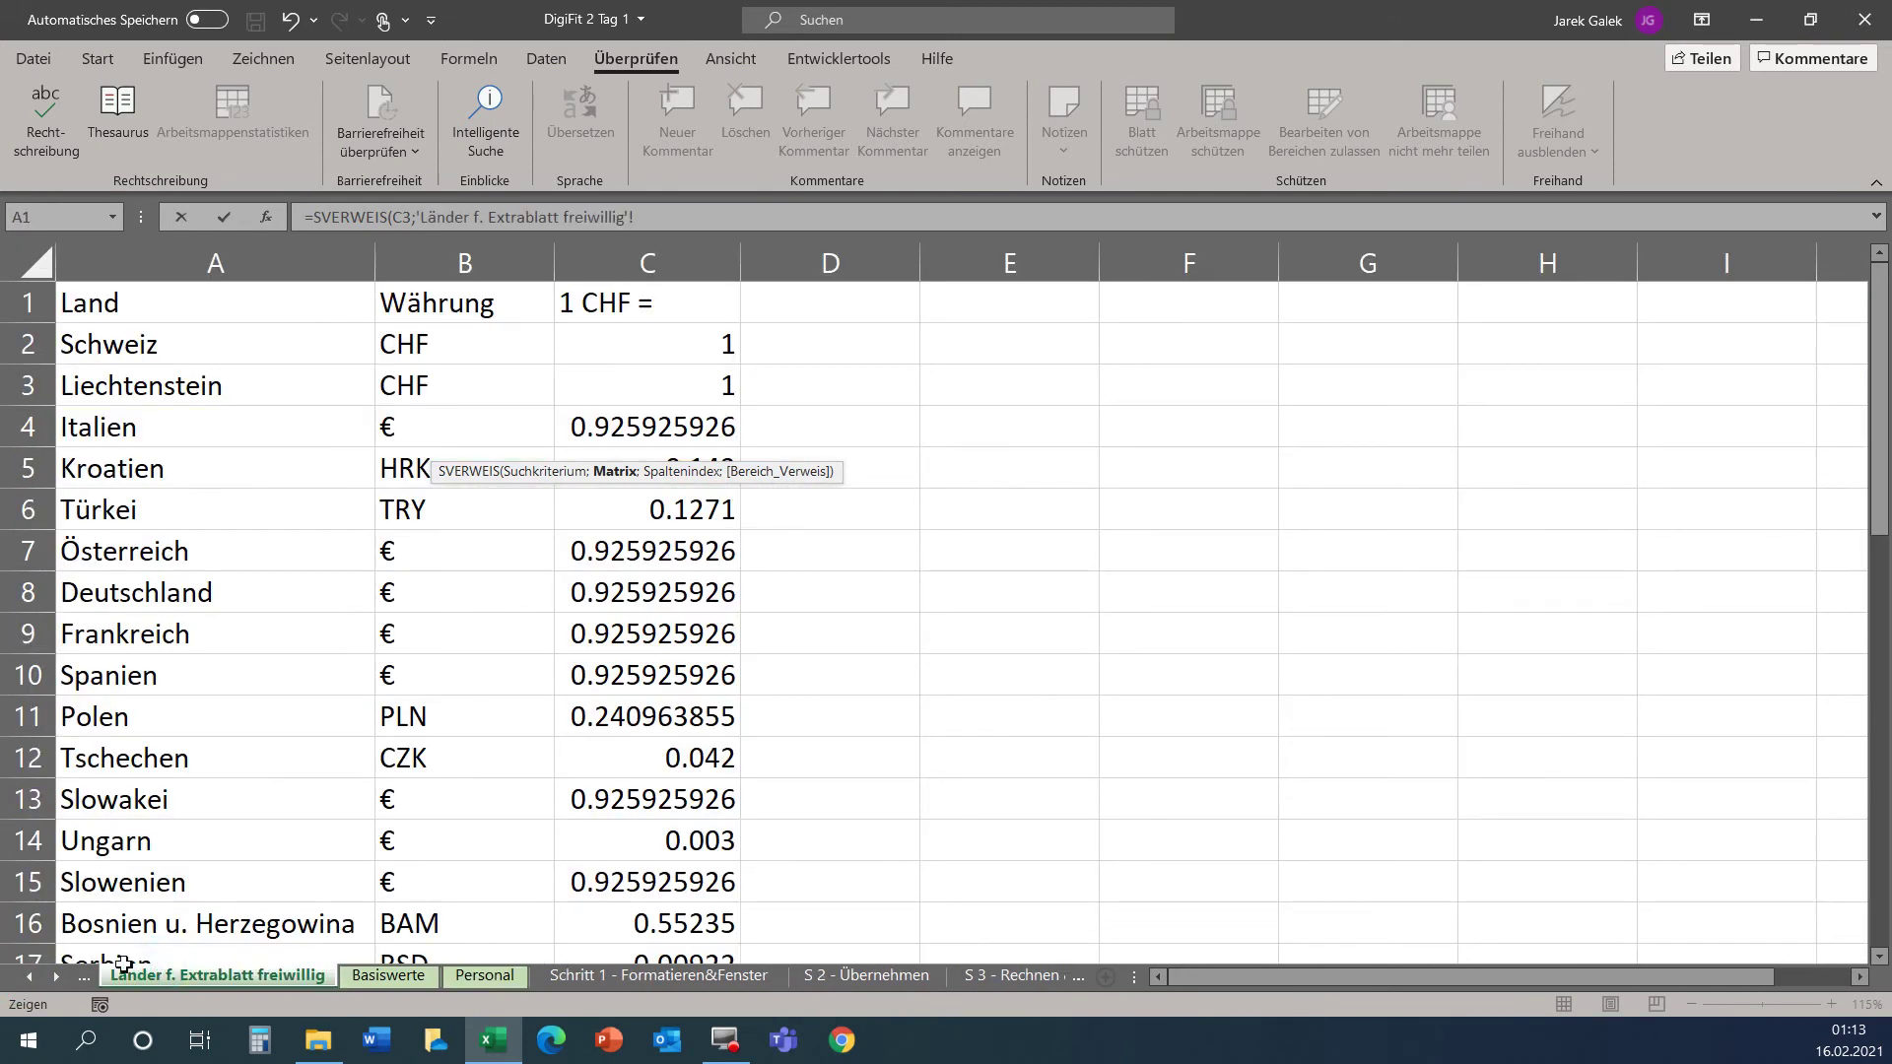
left_click_drag(215, 263, 589, 263)
type(";")
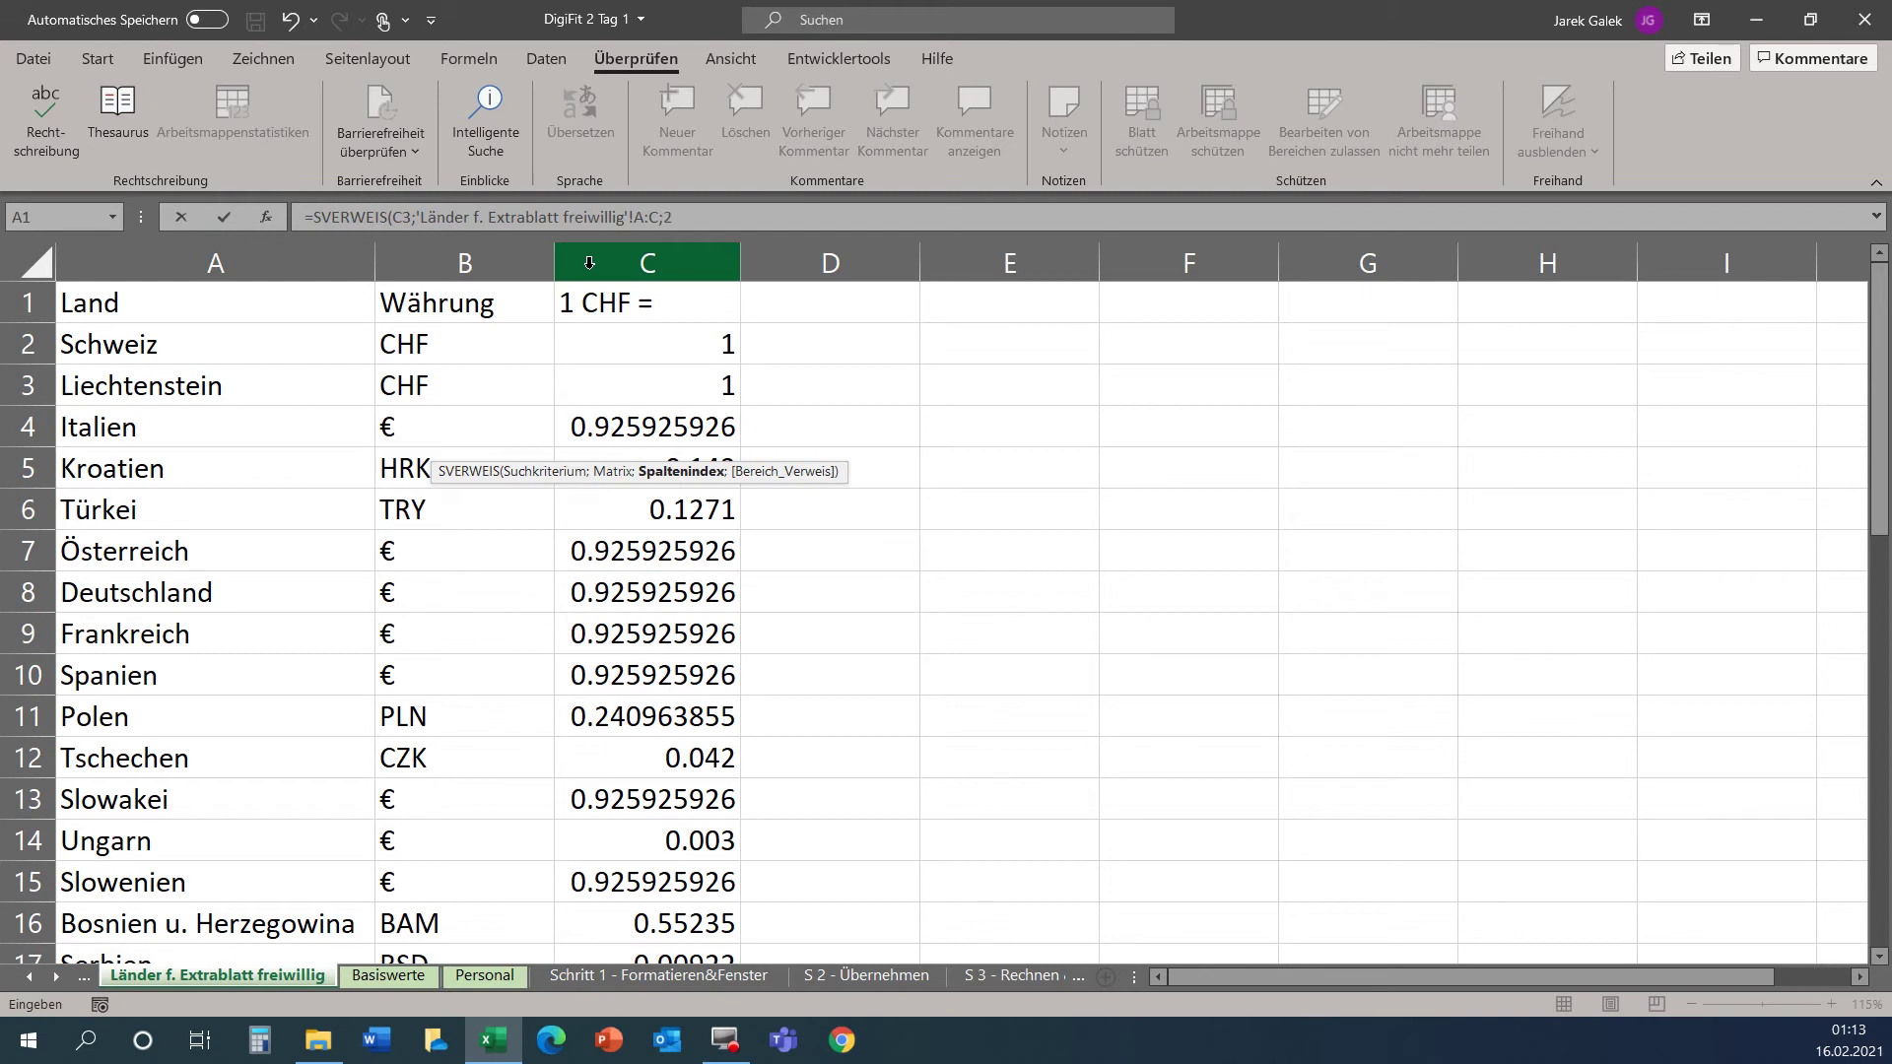
Complete the D3 formula with column index 2 and FALSCH for an exact match, and fill it down to D11.
type("2;")
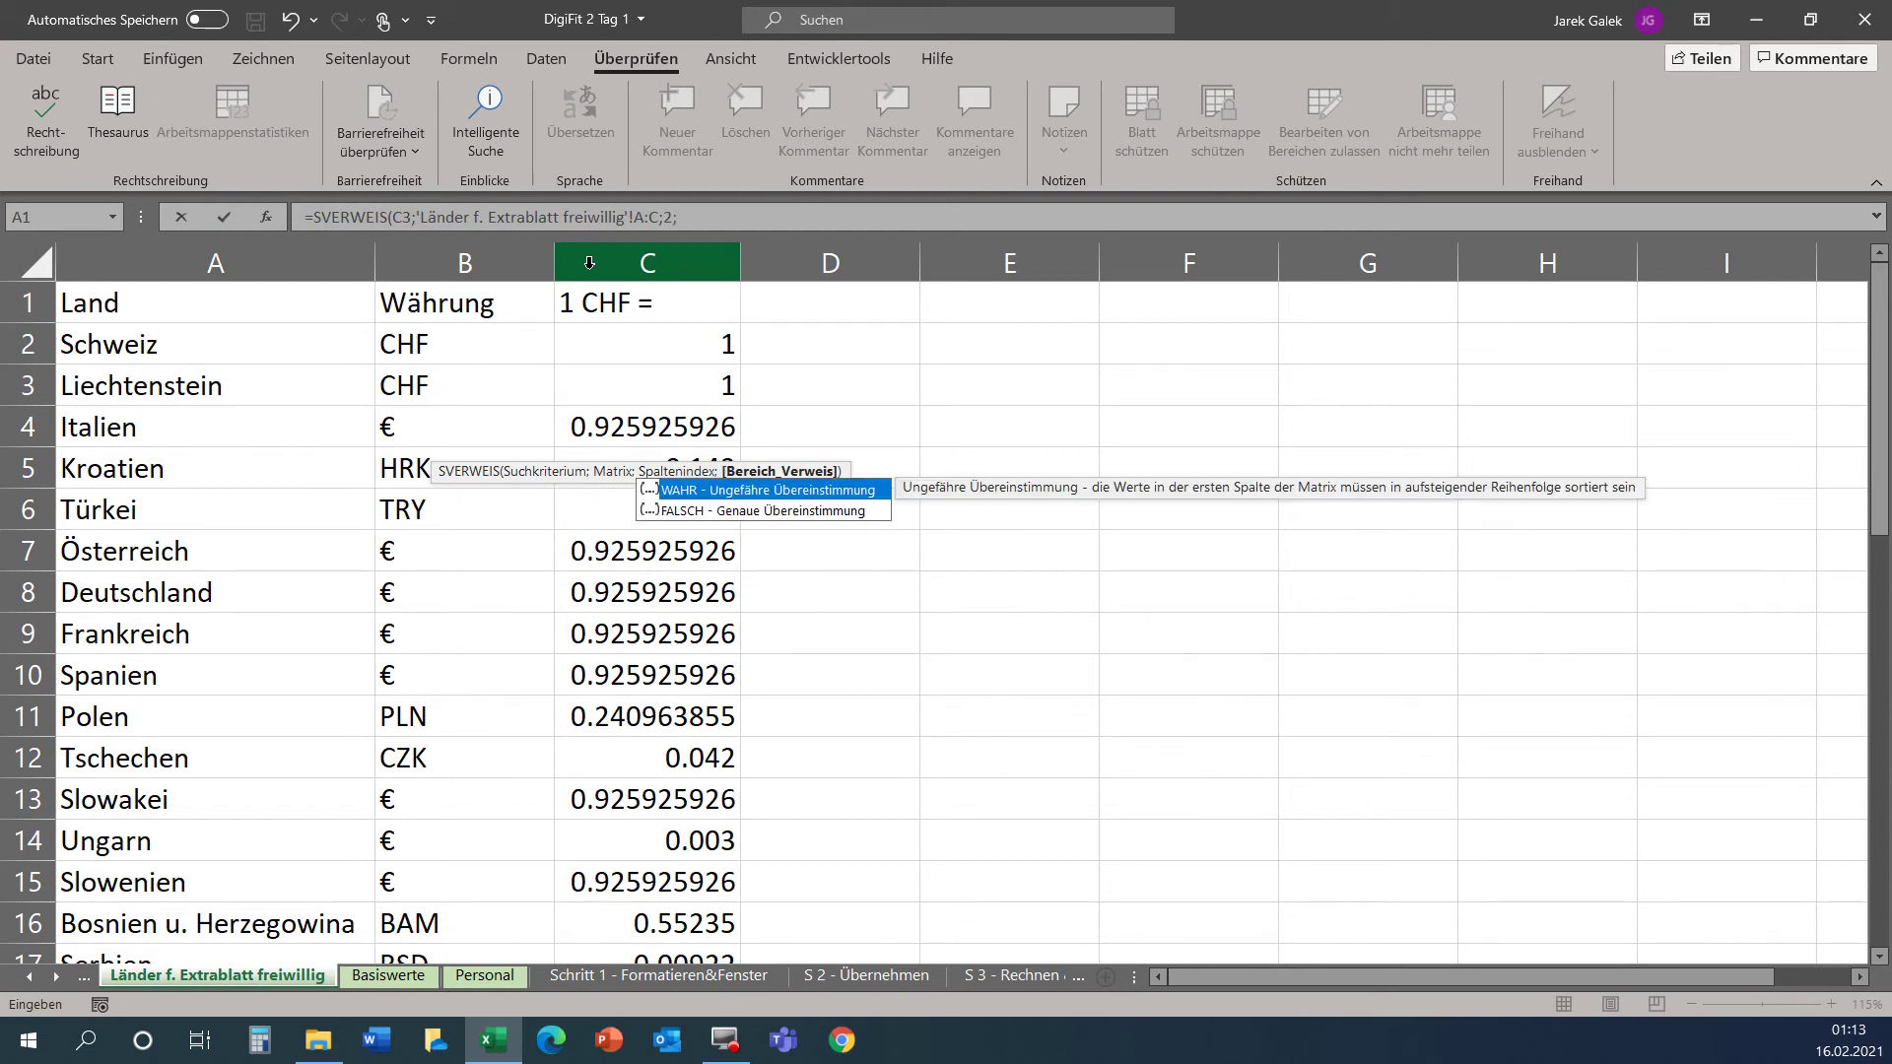
double_click(778, 512)
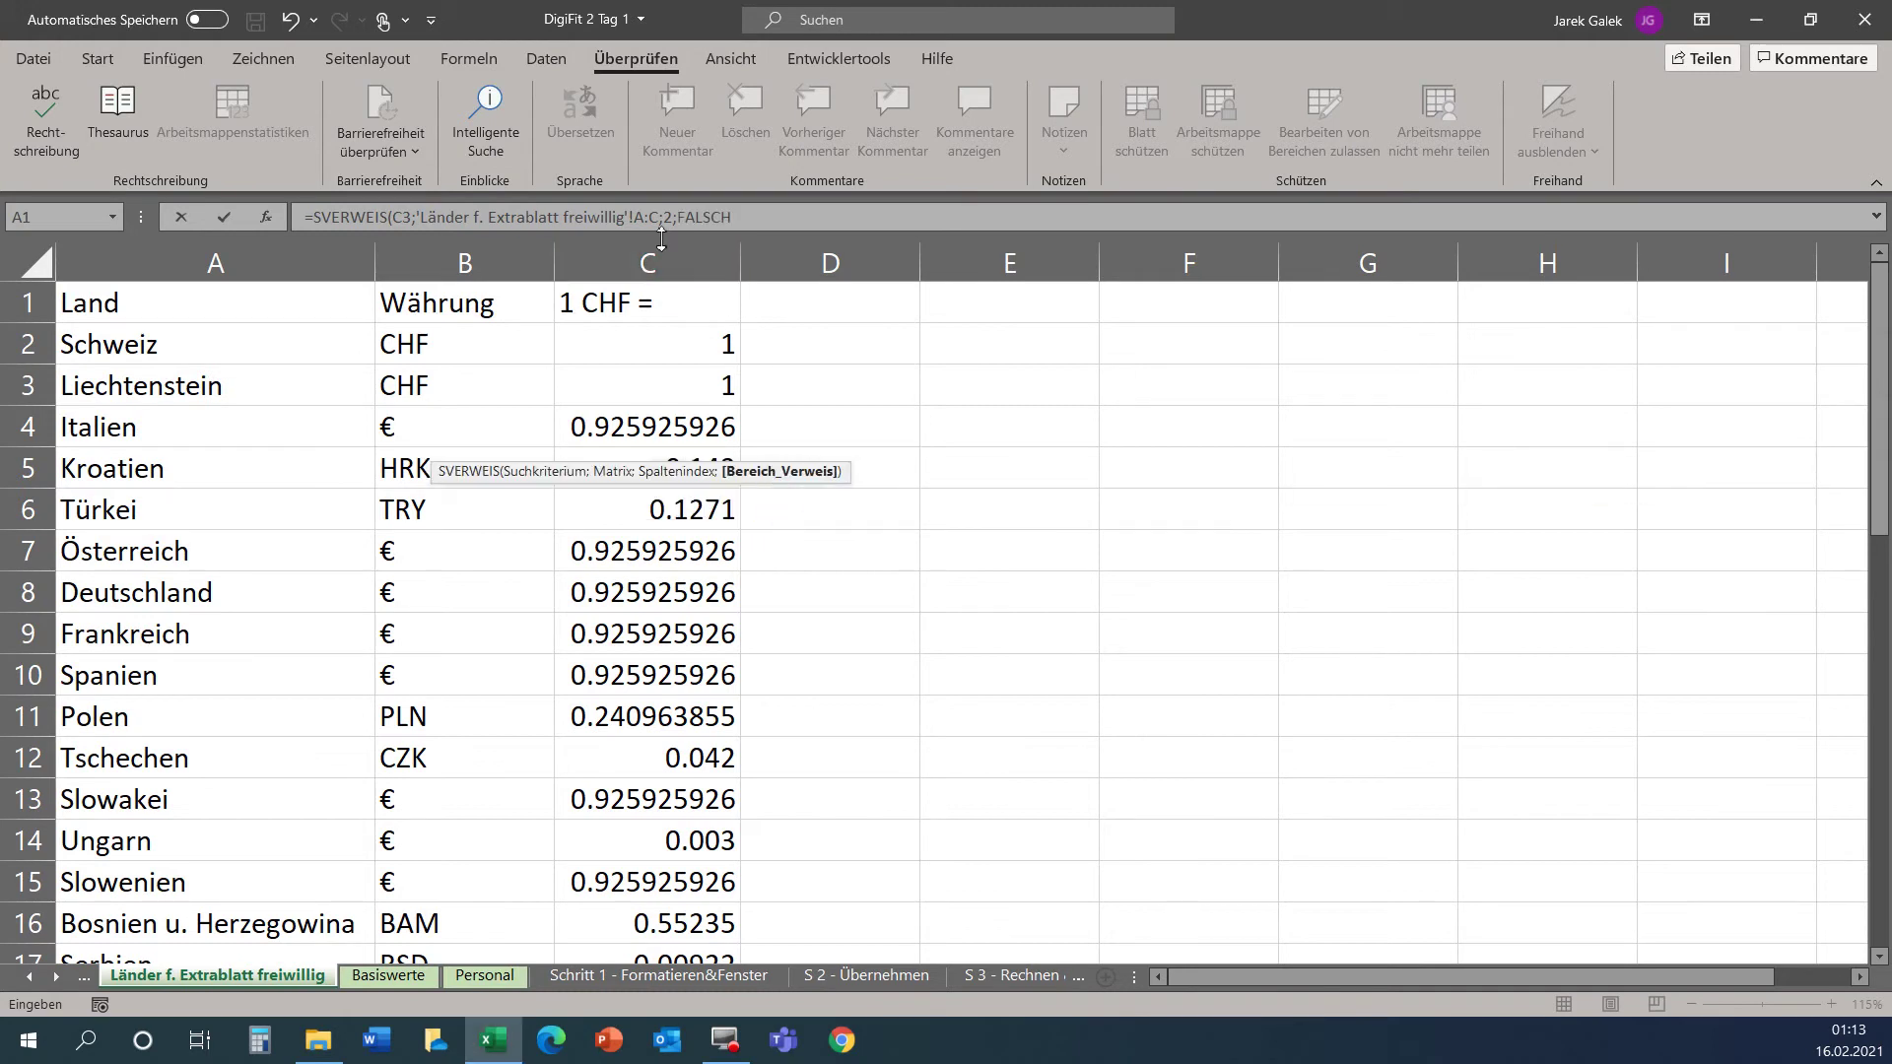
key("Return")
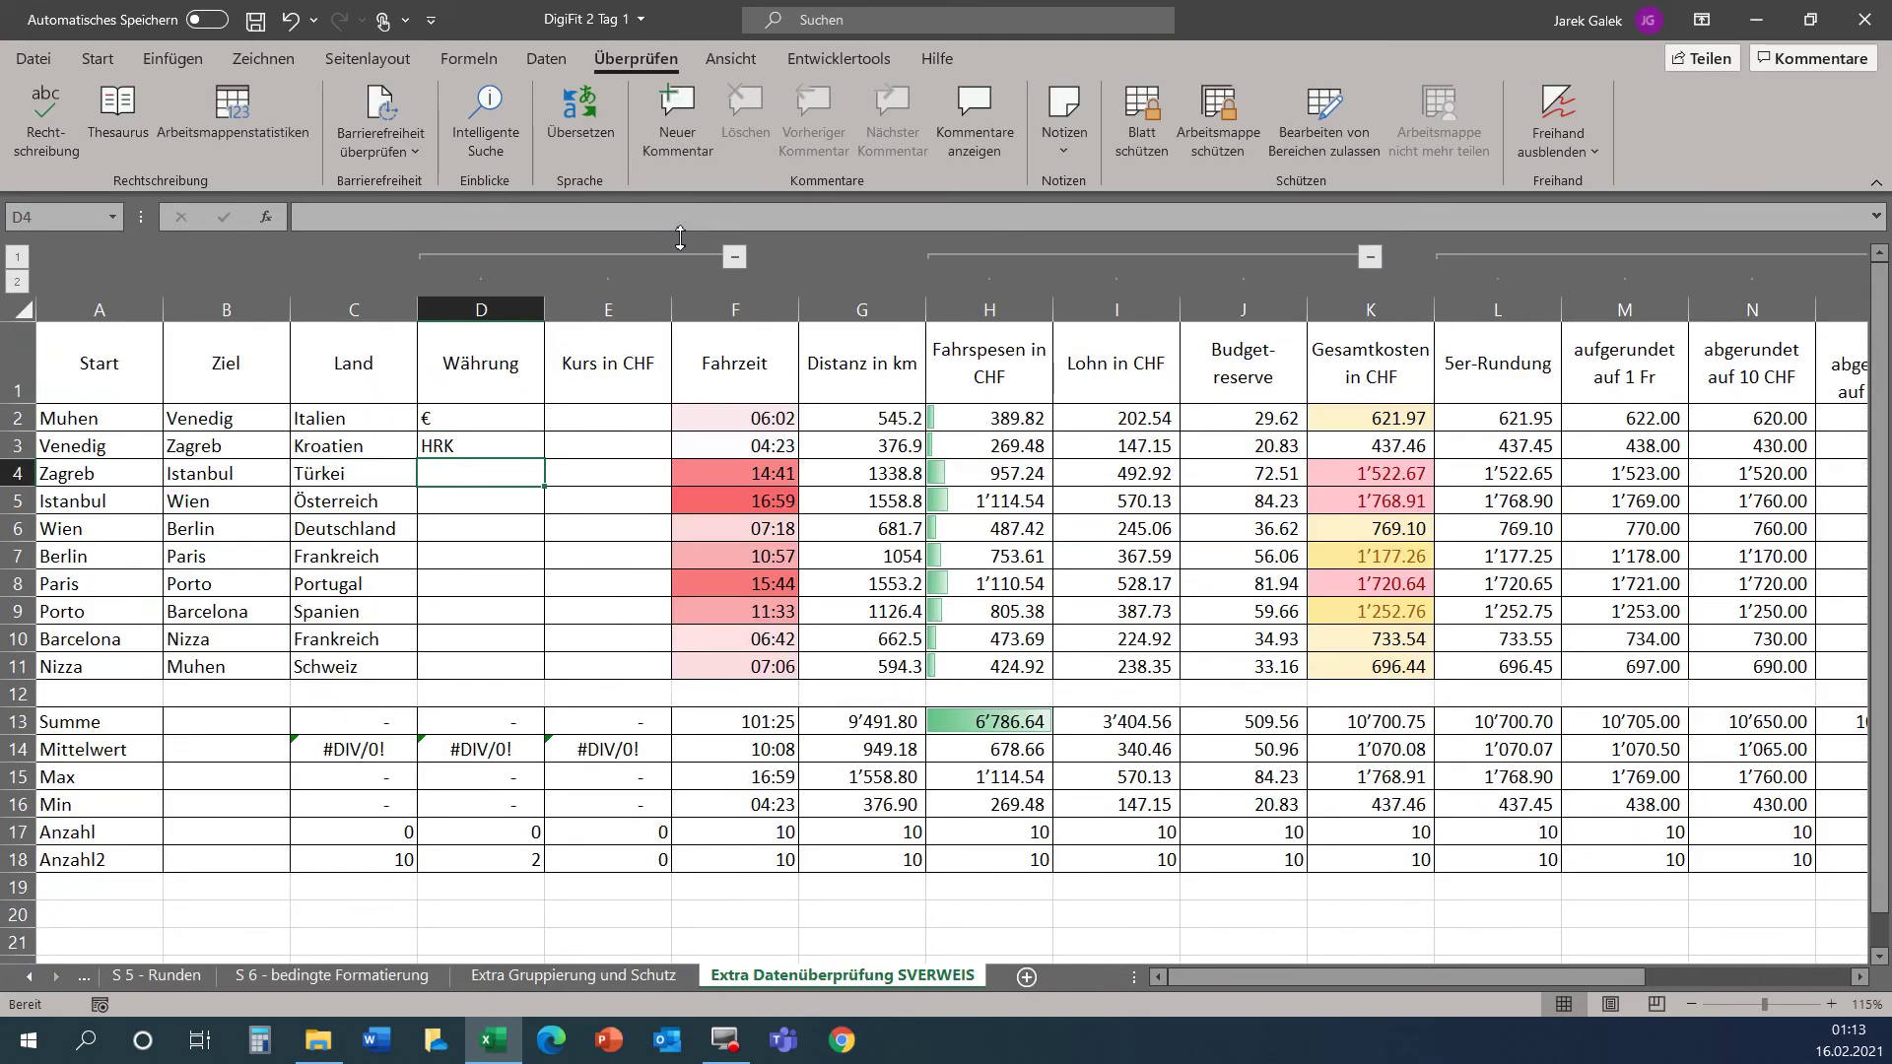
left_click(440, 449)
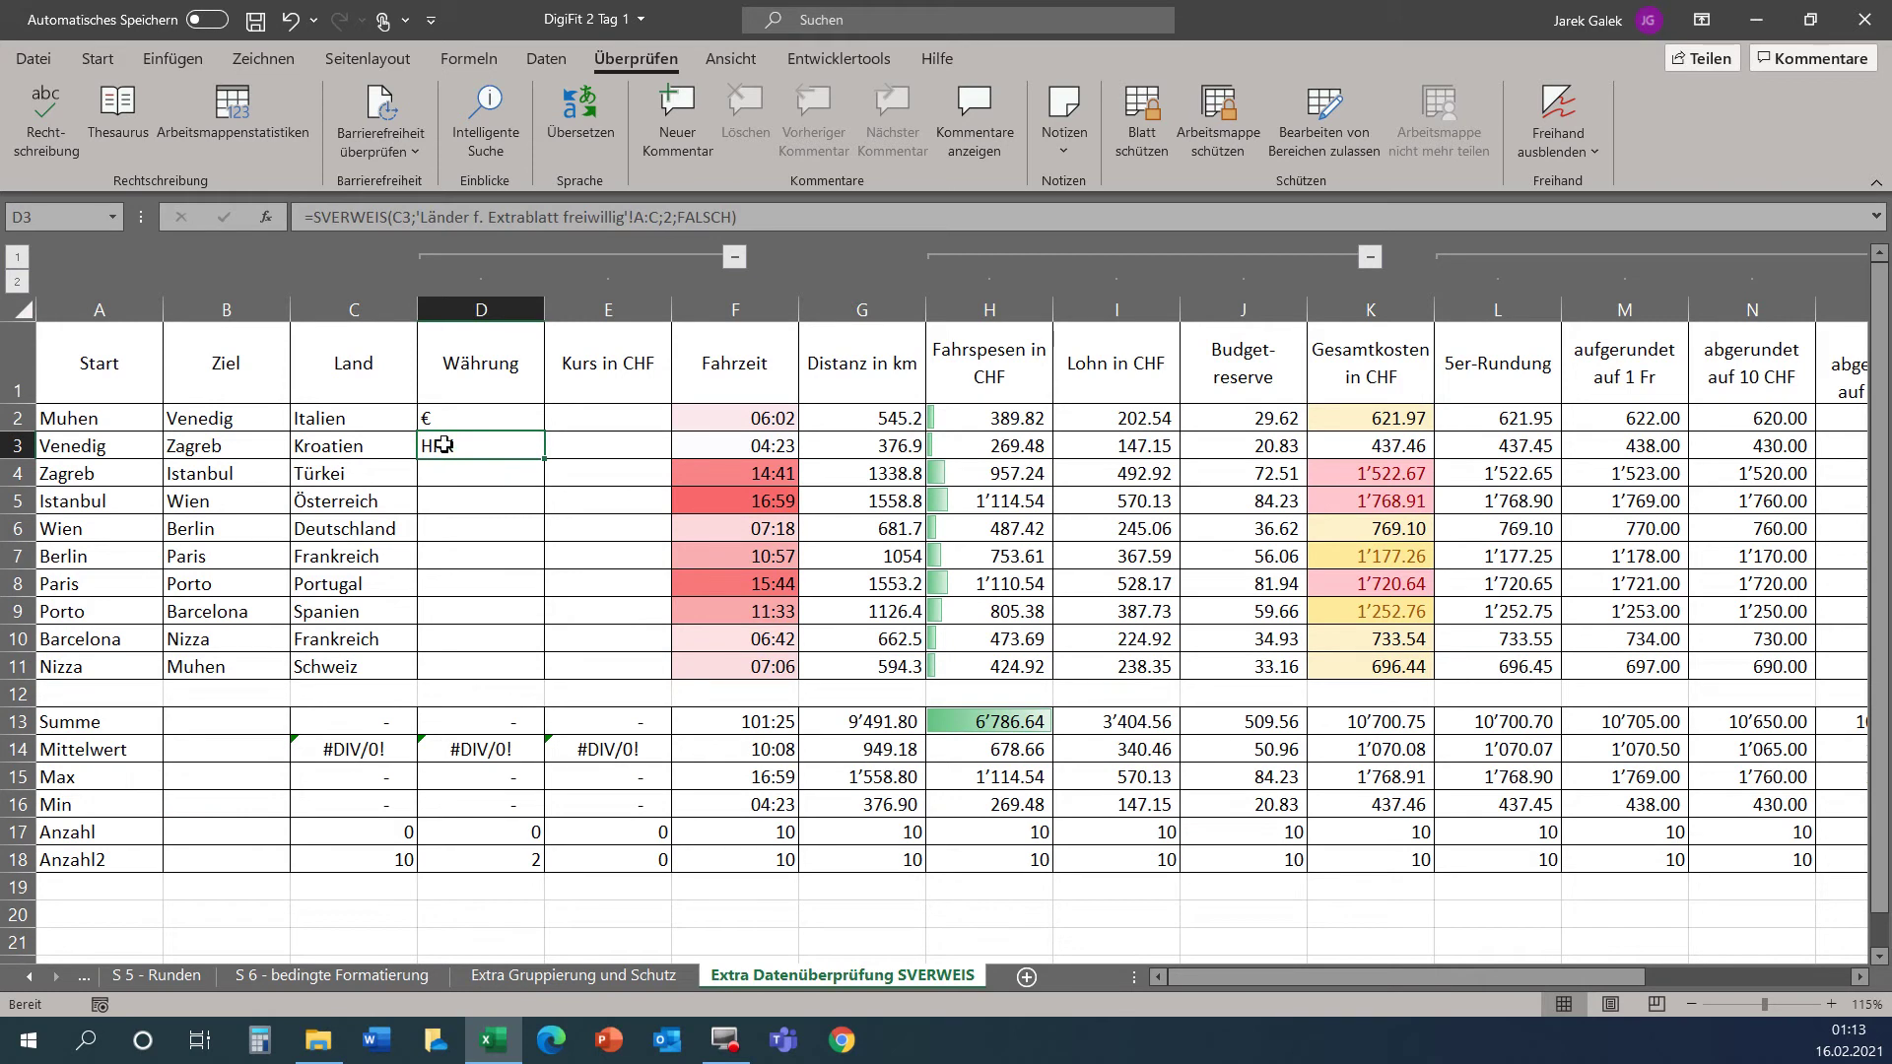
double_click(546, 466)
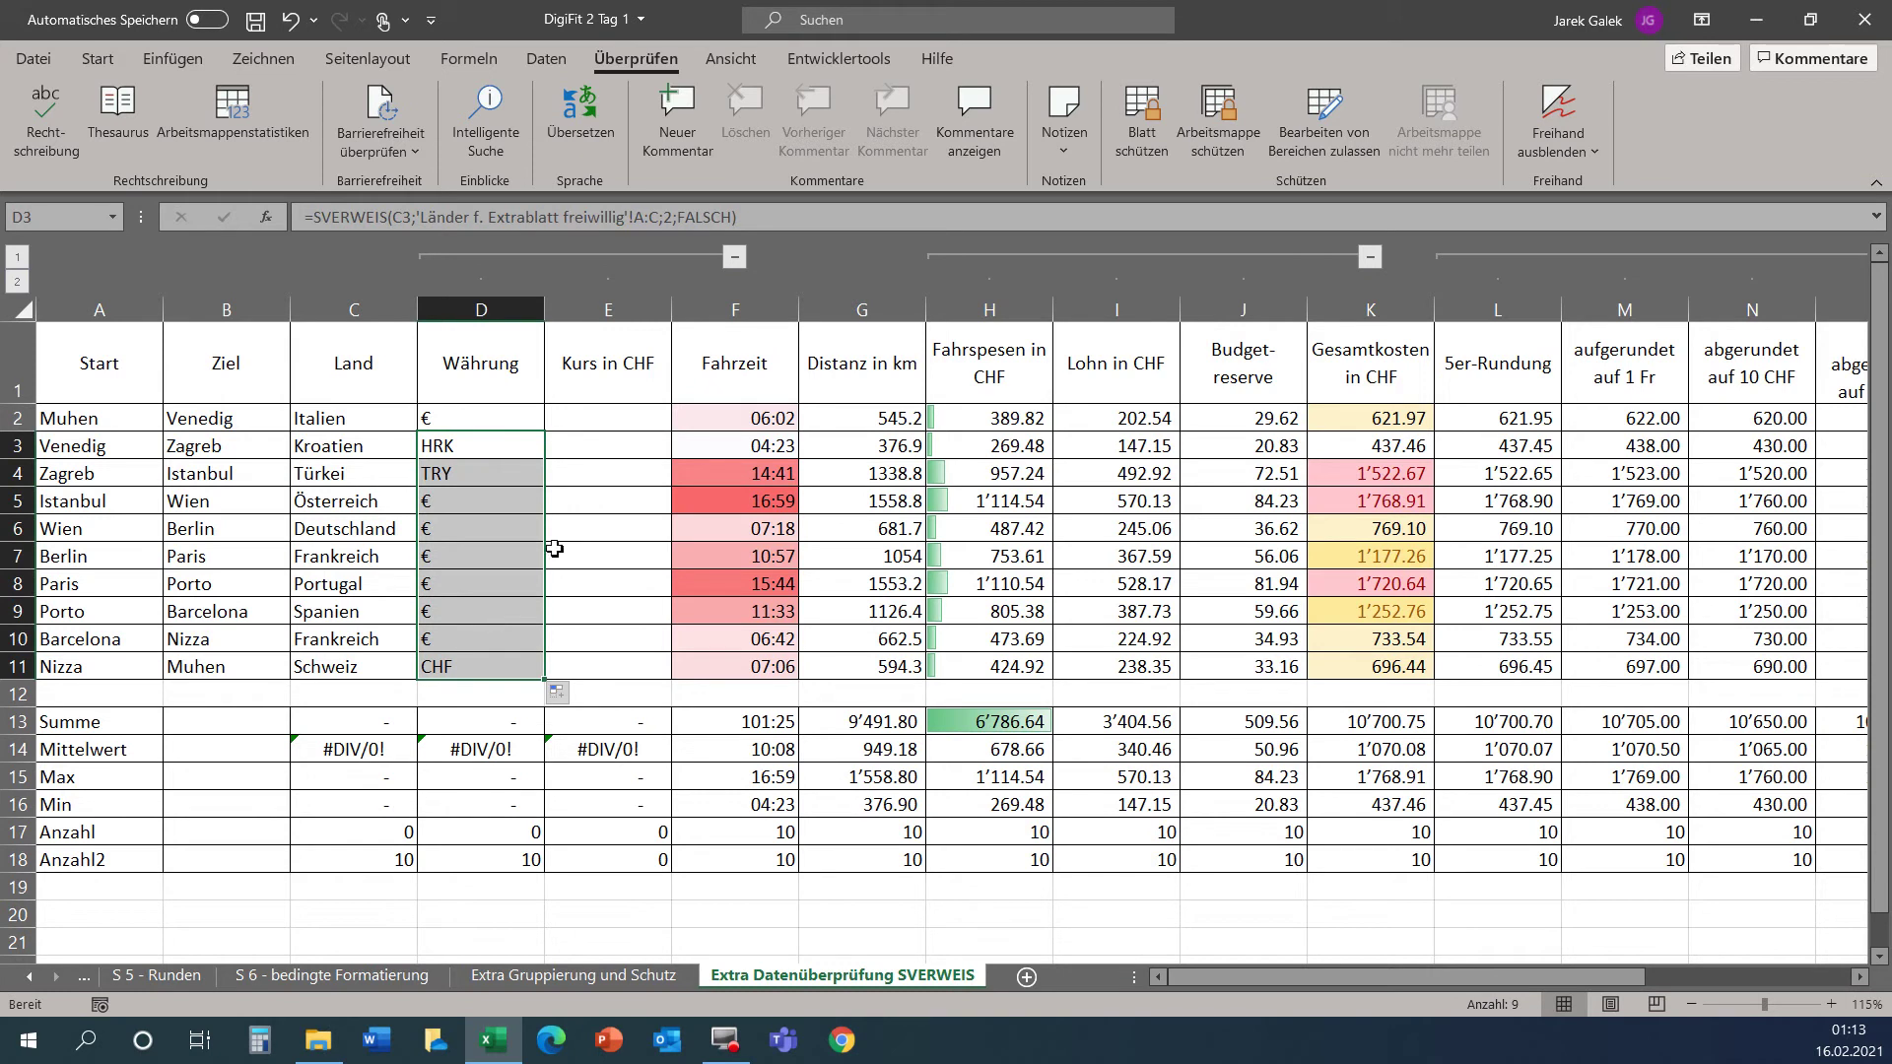
Start a SVERWEIS formula in E2 of the Kurs in CHF column with C2 as the search criterion.
left_click(635, 423)
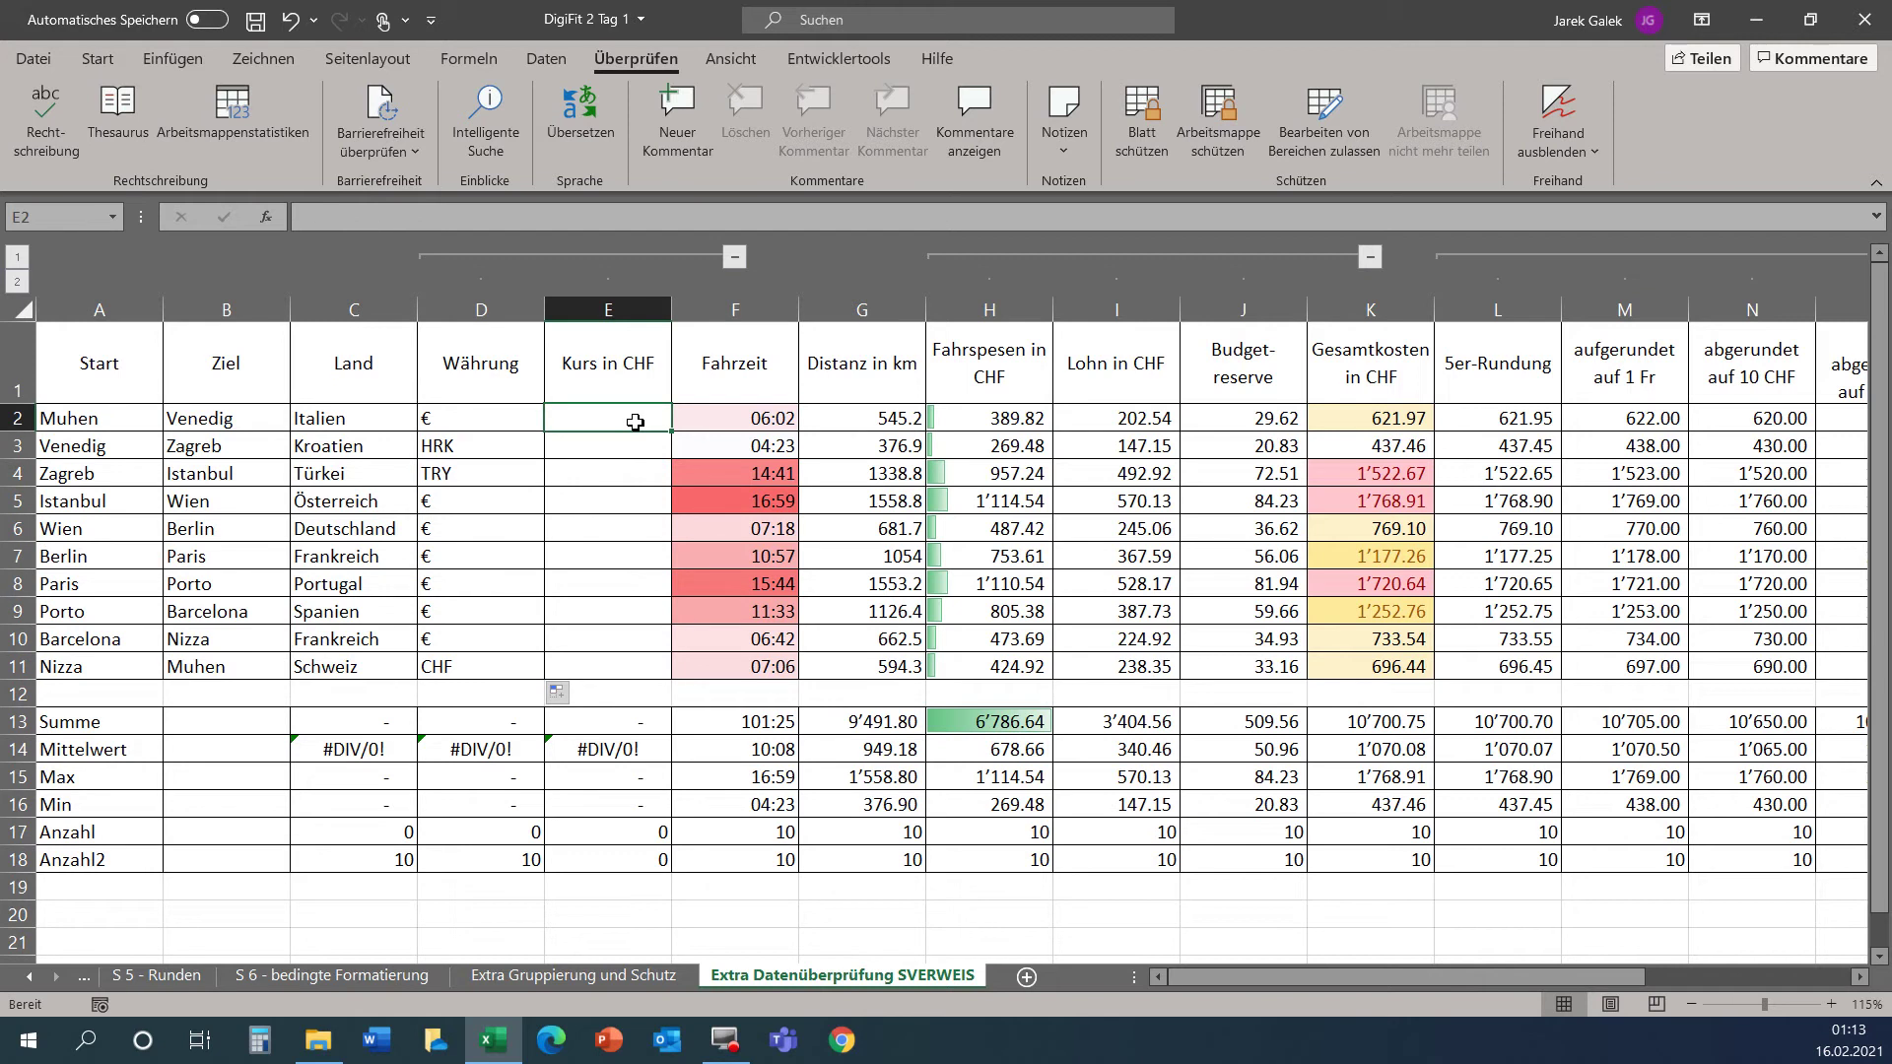
type("=sv")
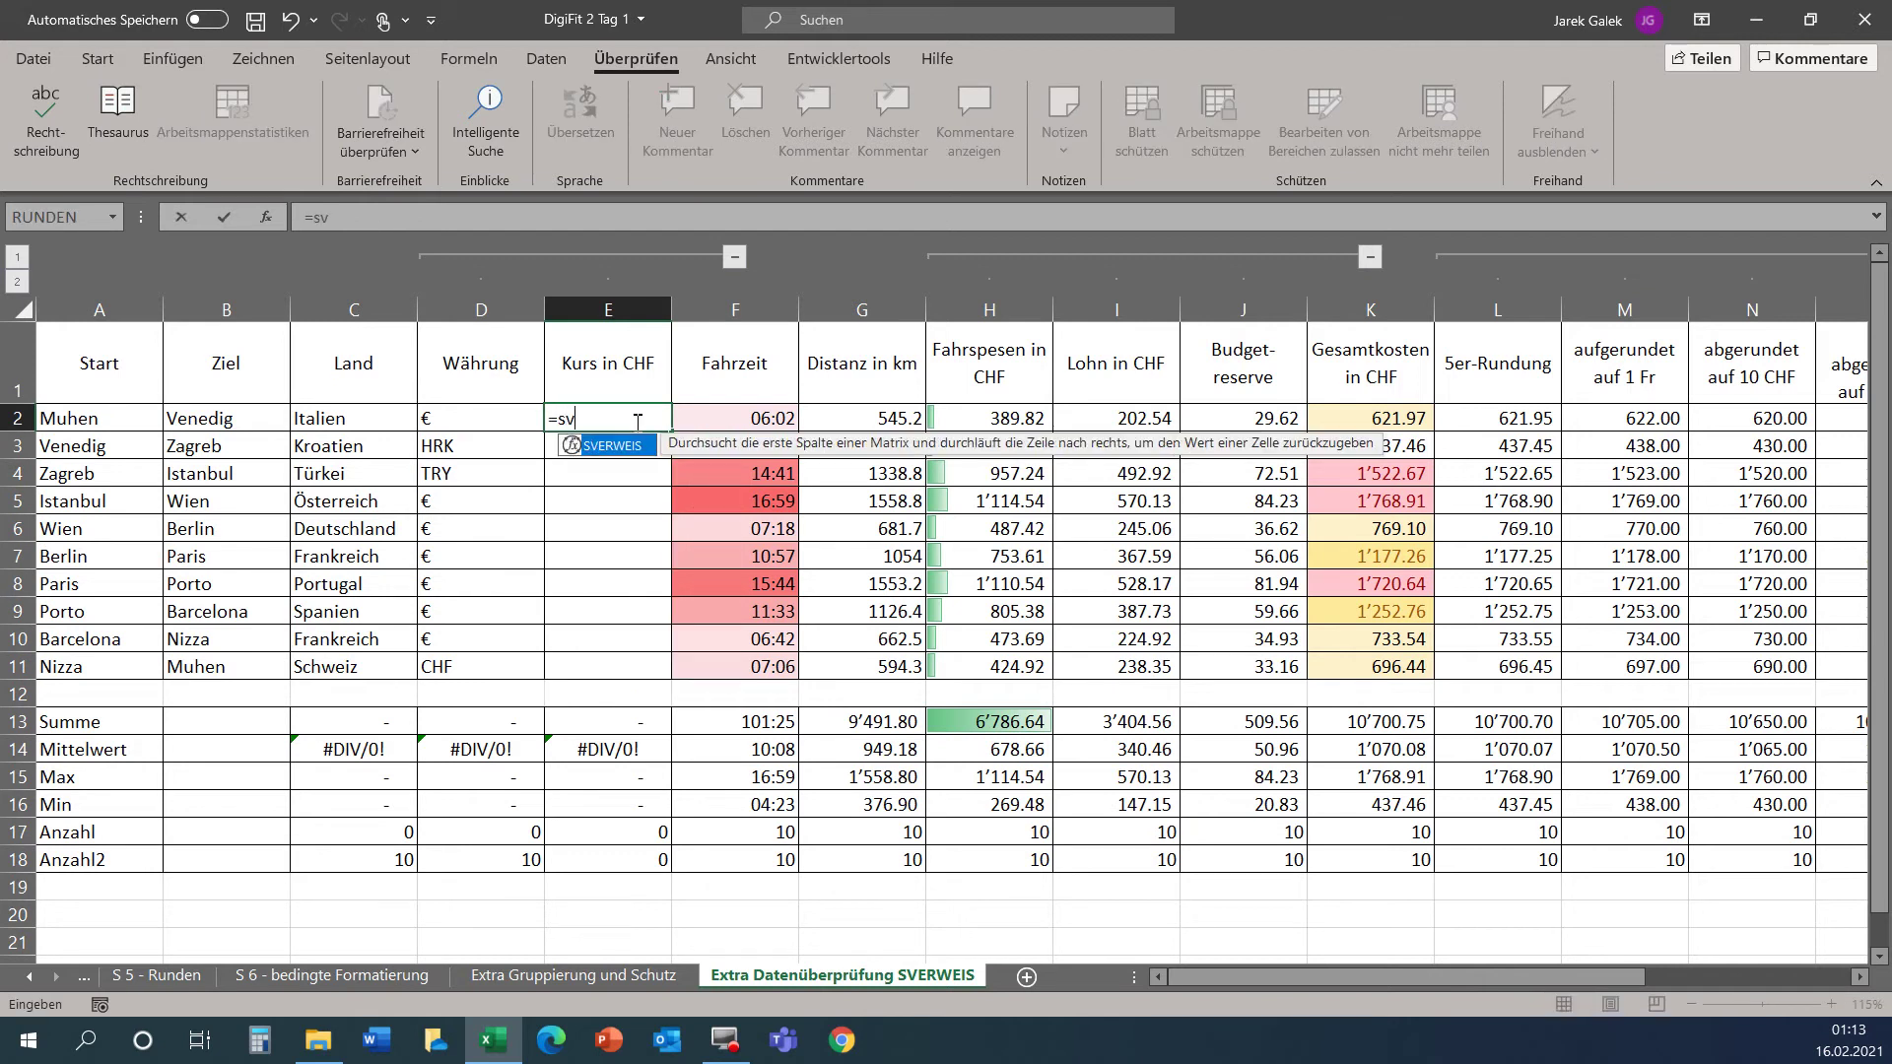
key("Tab")
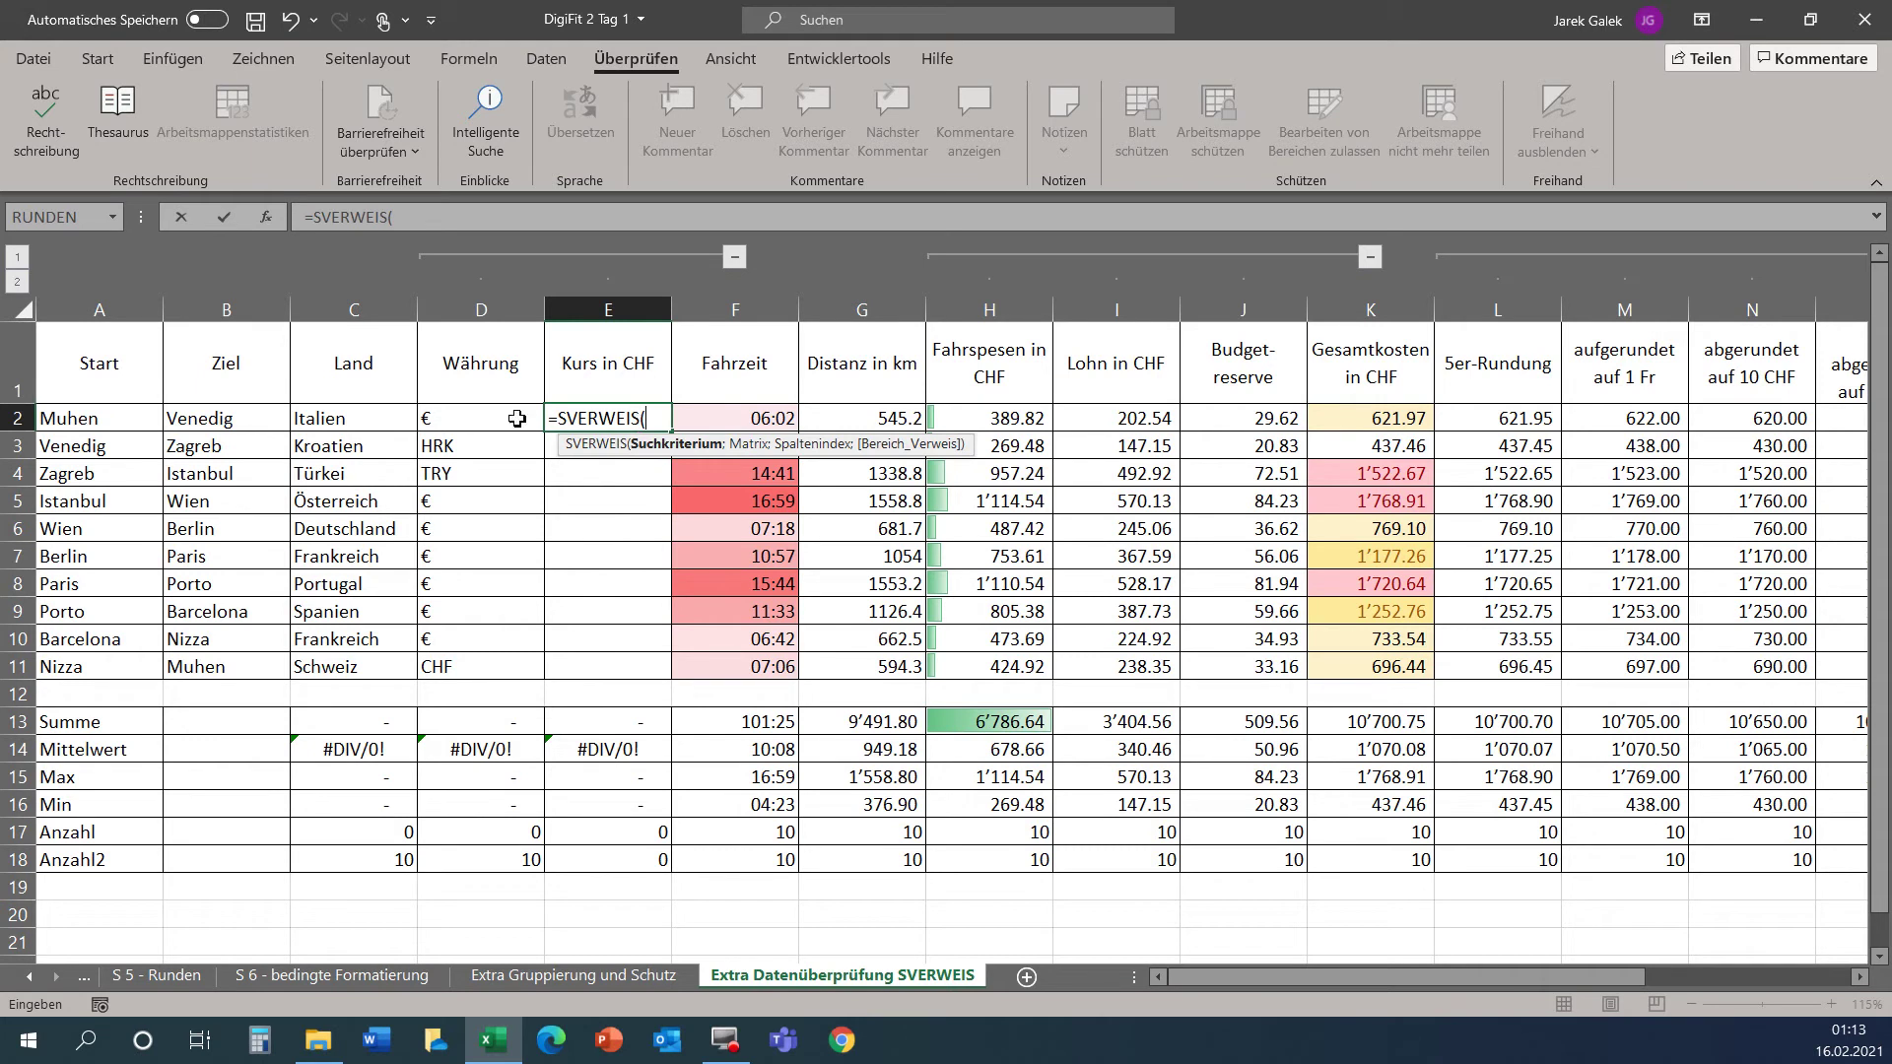
left_click(384, 427)
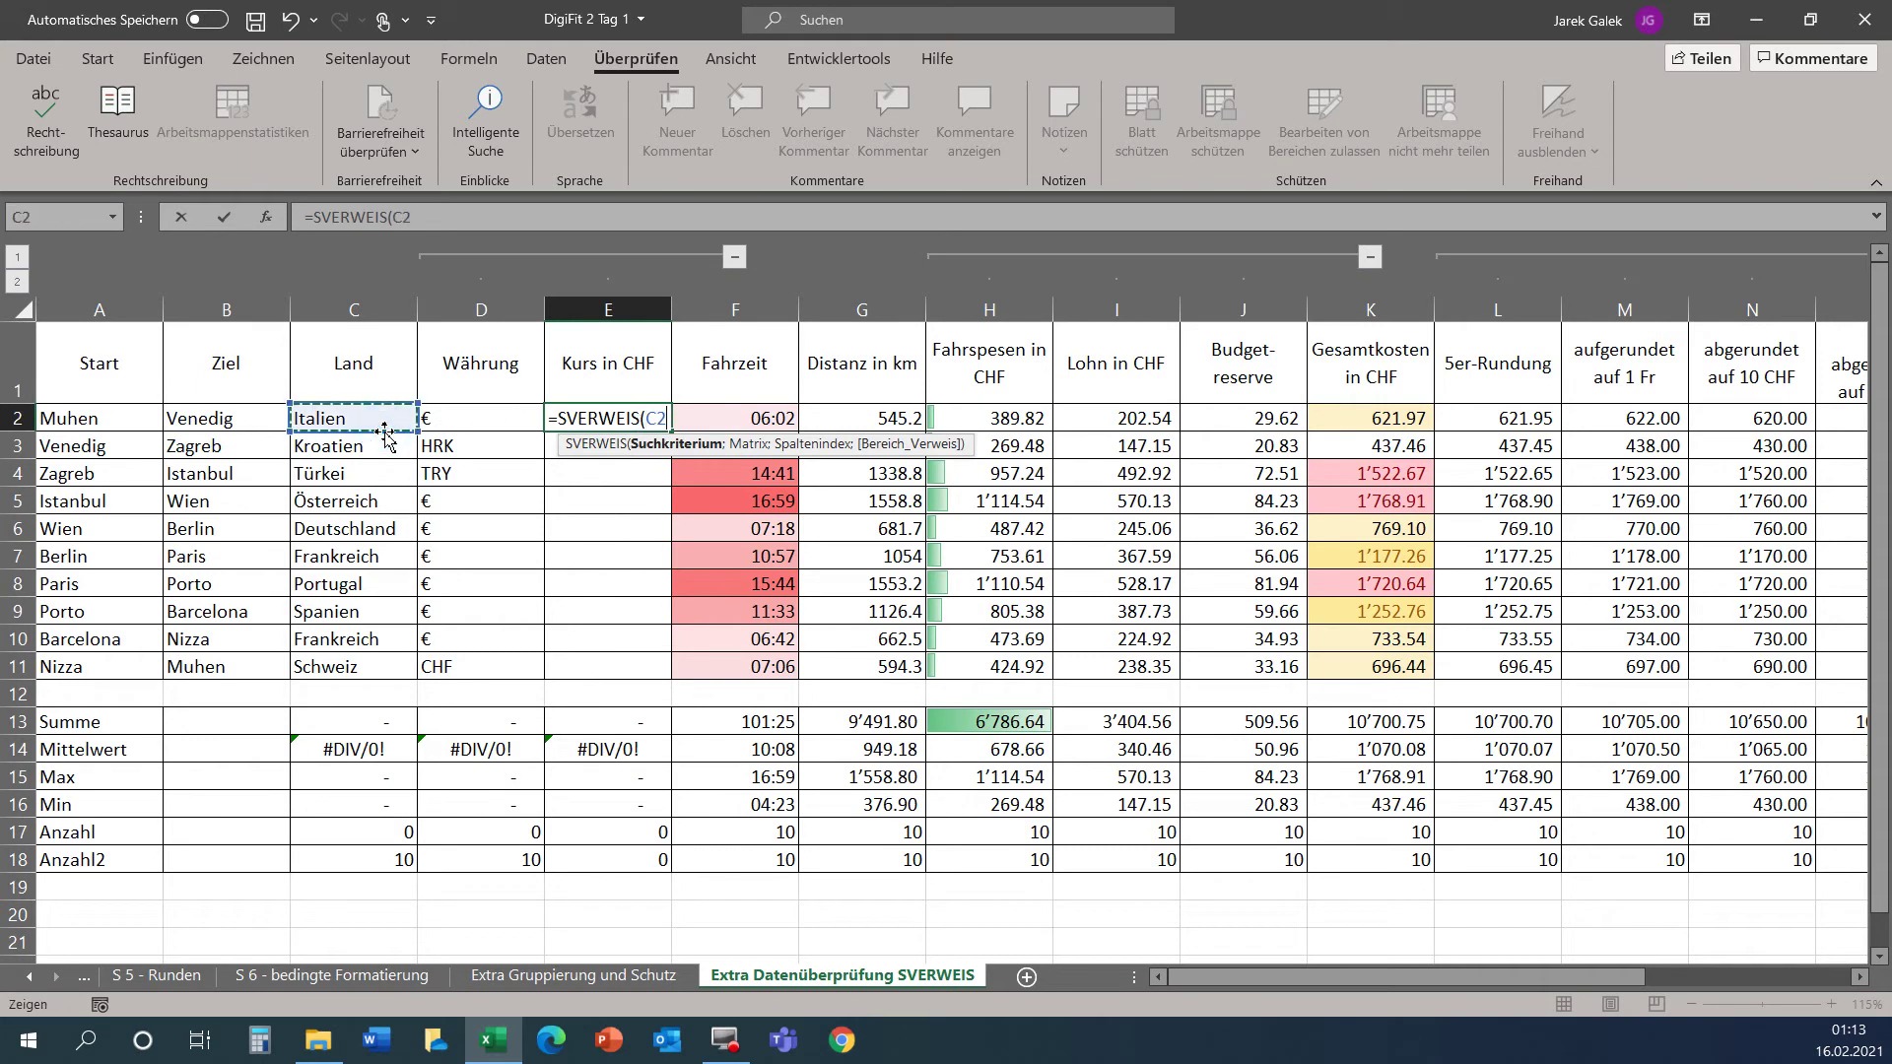
type(";")
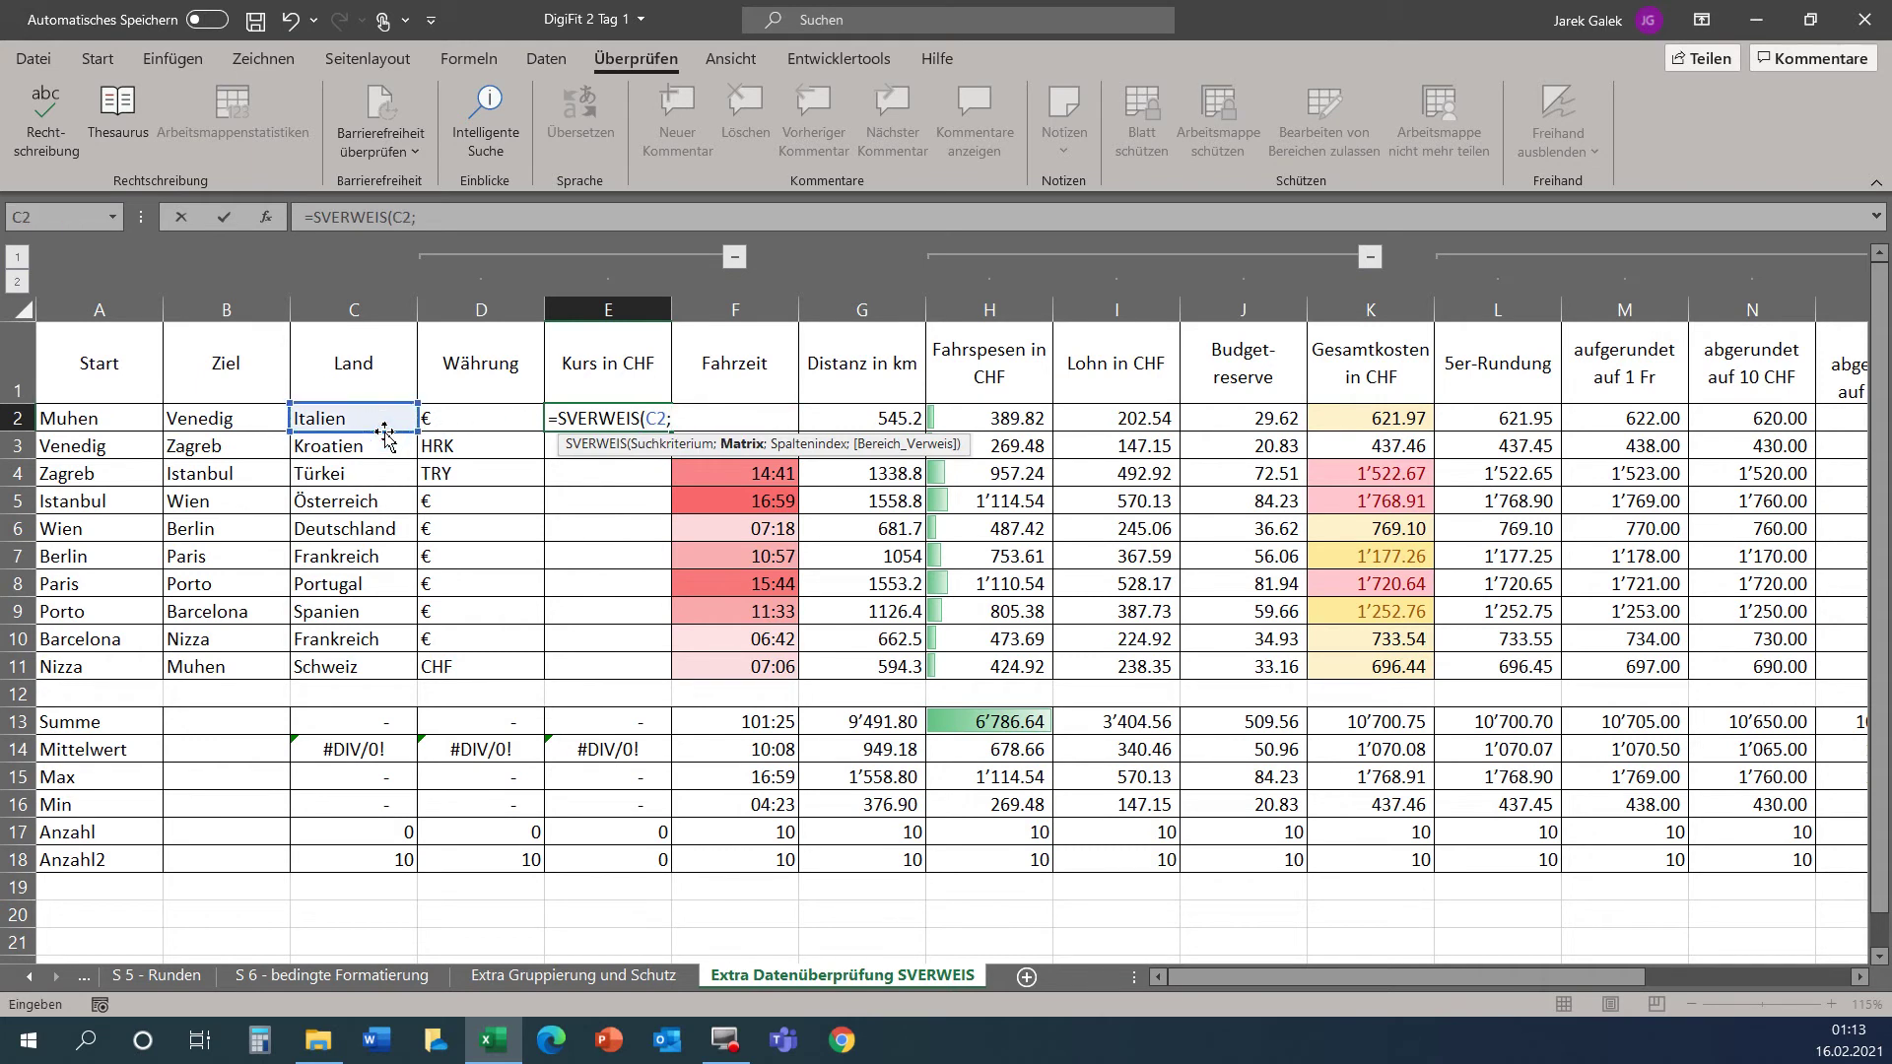
Set the E2 formula's lookup matrix to columns A:C of the "Länder f. Extrablatt freiwillig" sheet.
left_click(27, 975)
left_click(28, 975)
left_click(28, 975)
left_click(28, 975)
left_click(28, 975)
left_click(27, 976)
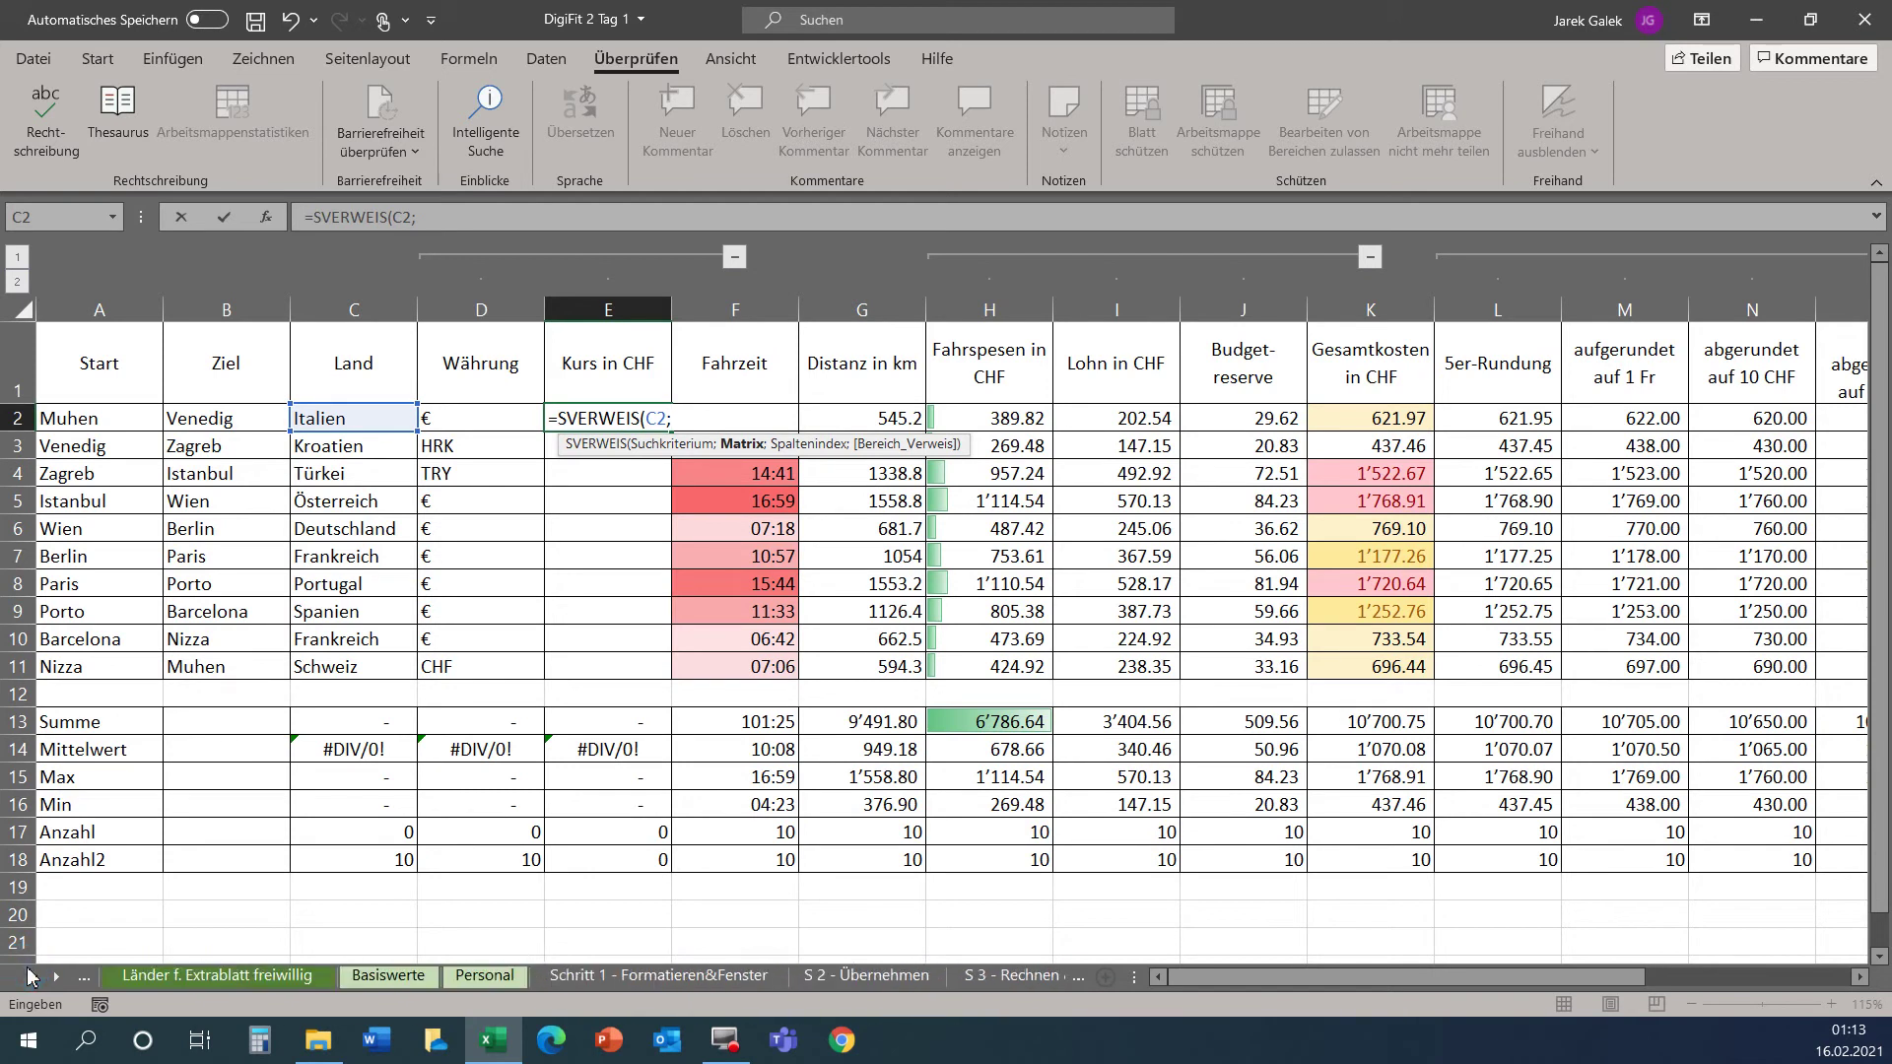
left_click(158, 976)
left_click_drag(162, 259, 569, 258)
type(";")
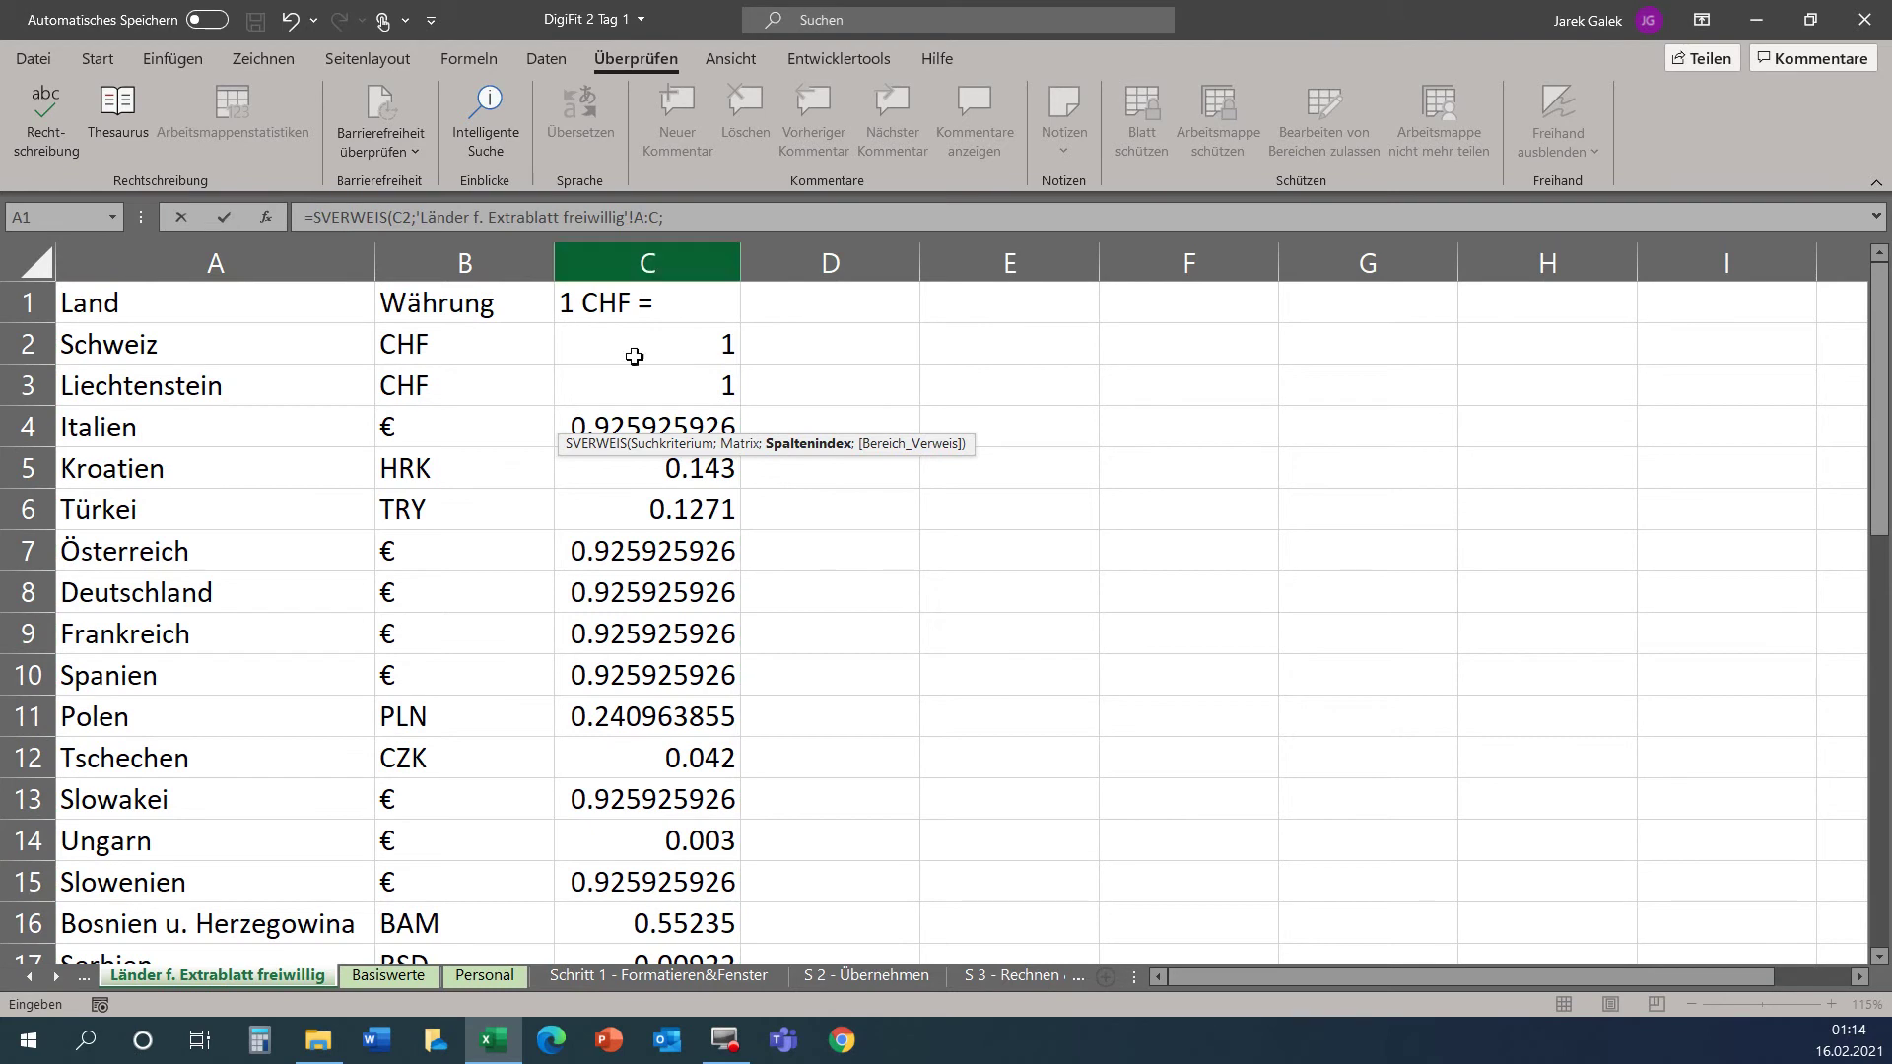
Complete the E2 formula with column index 3 and FALSCH for an exact match.
type("3")
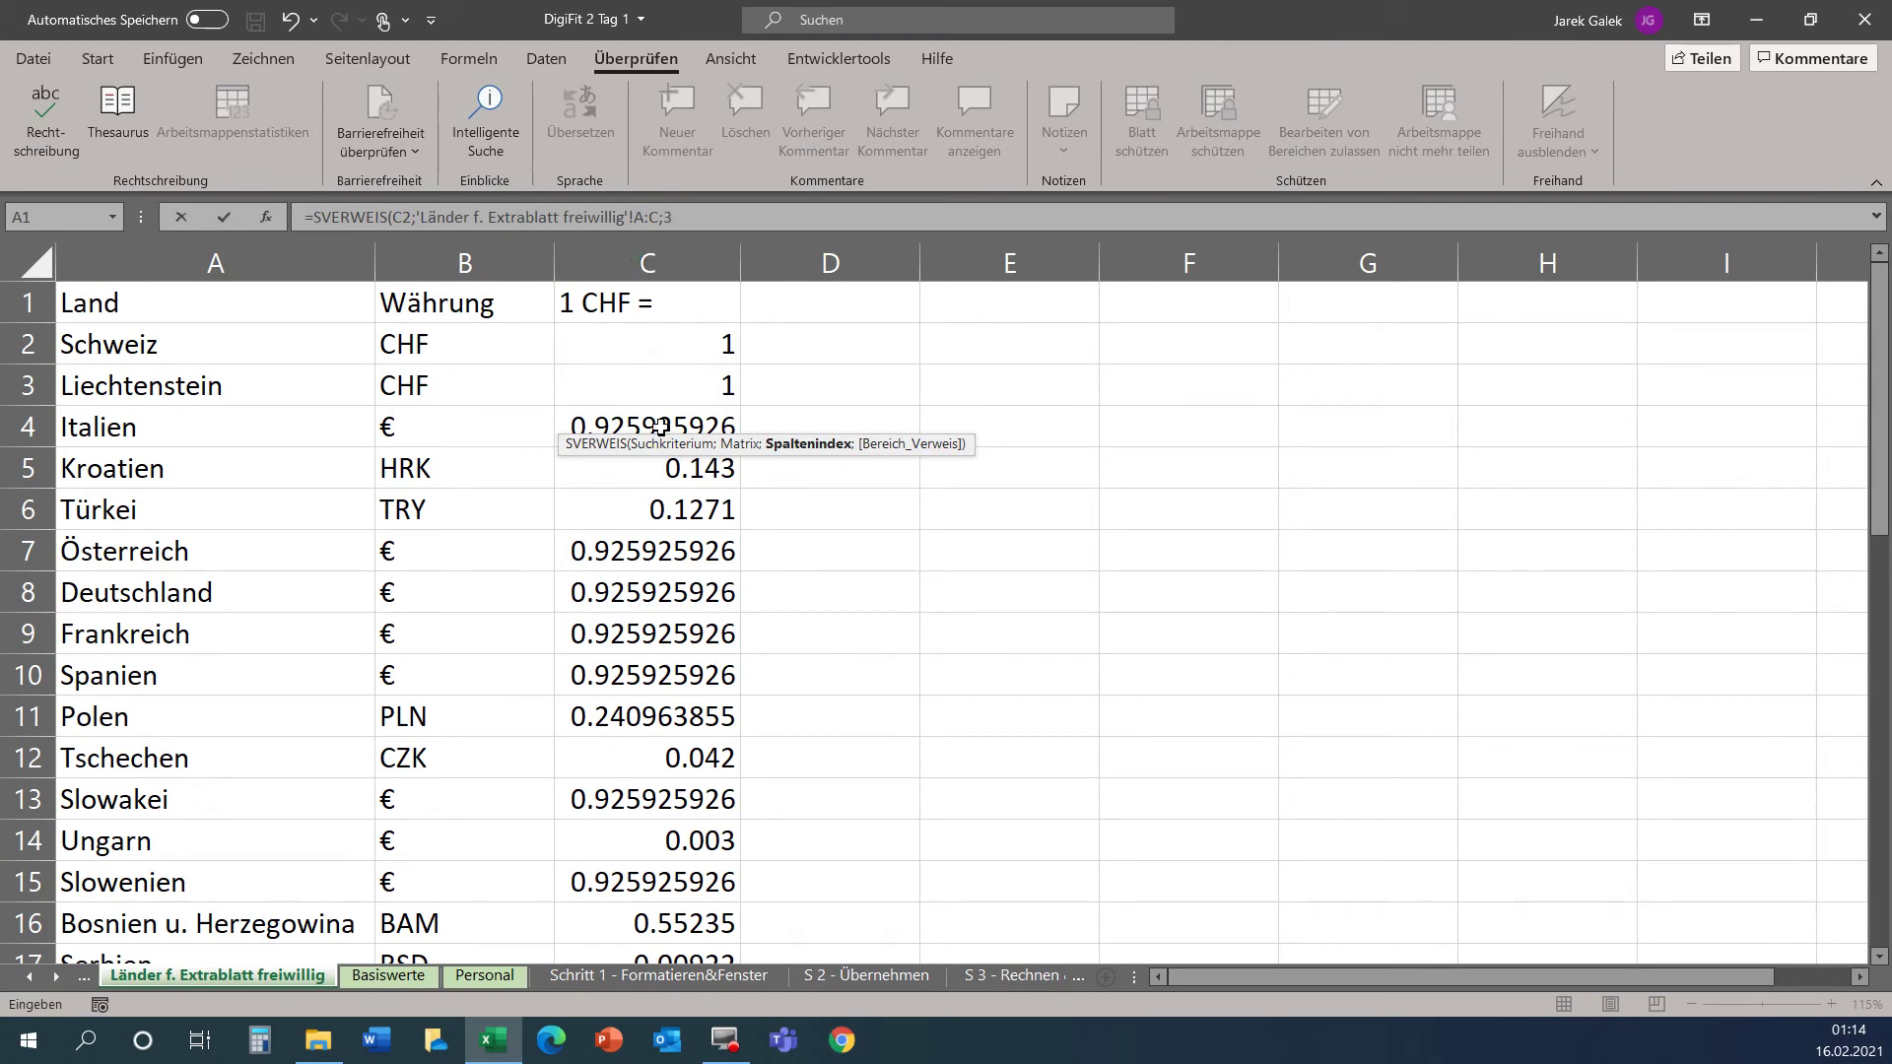
type(";")
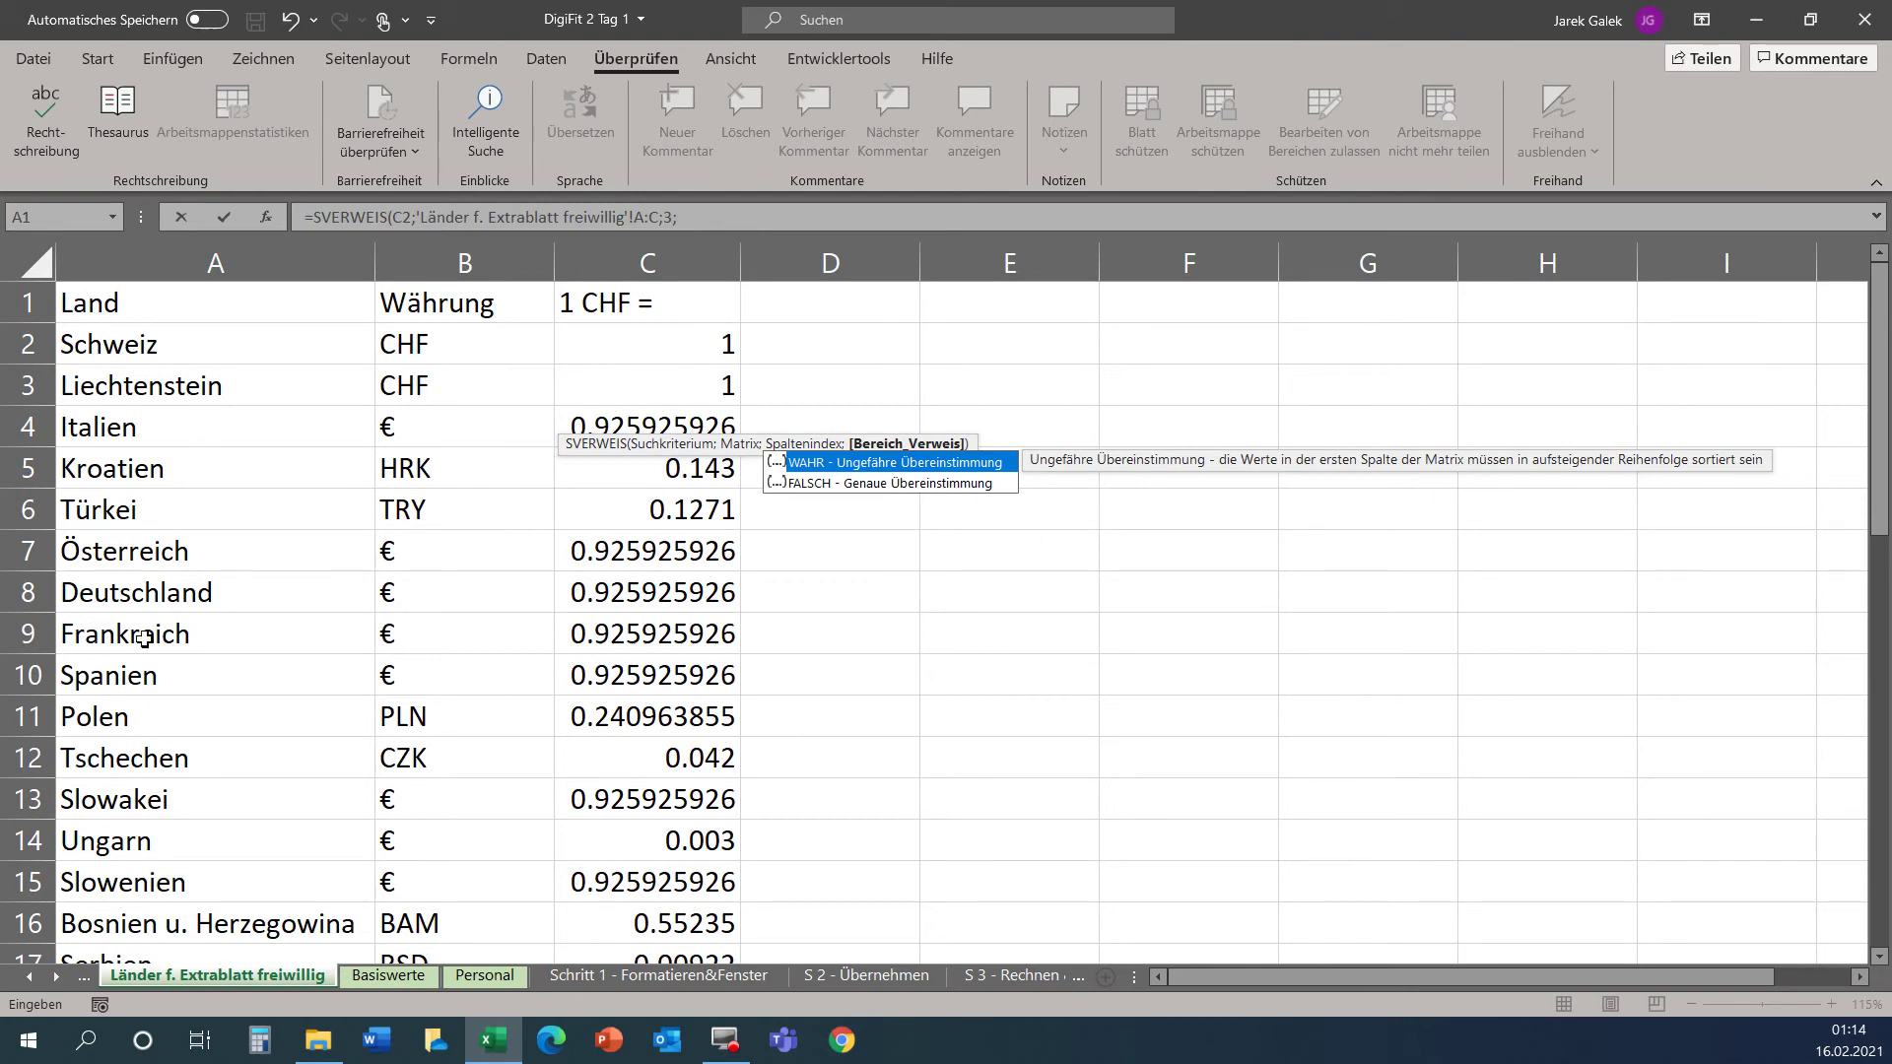
left_click(880, 485)
double_click(880, 485)
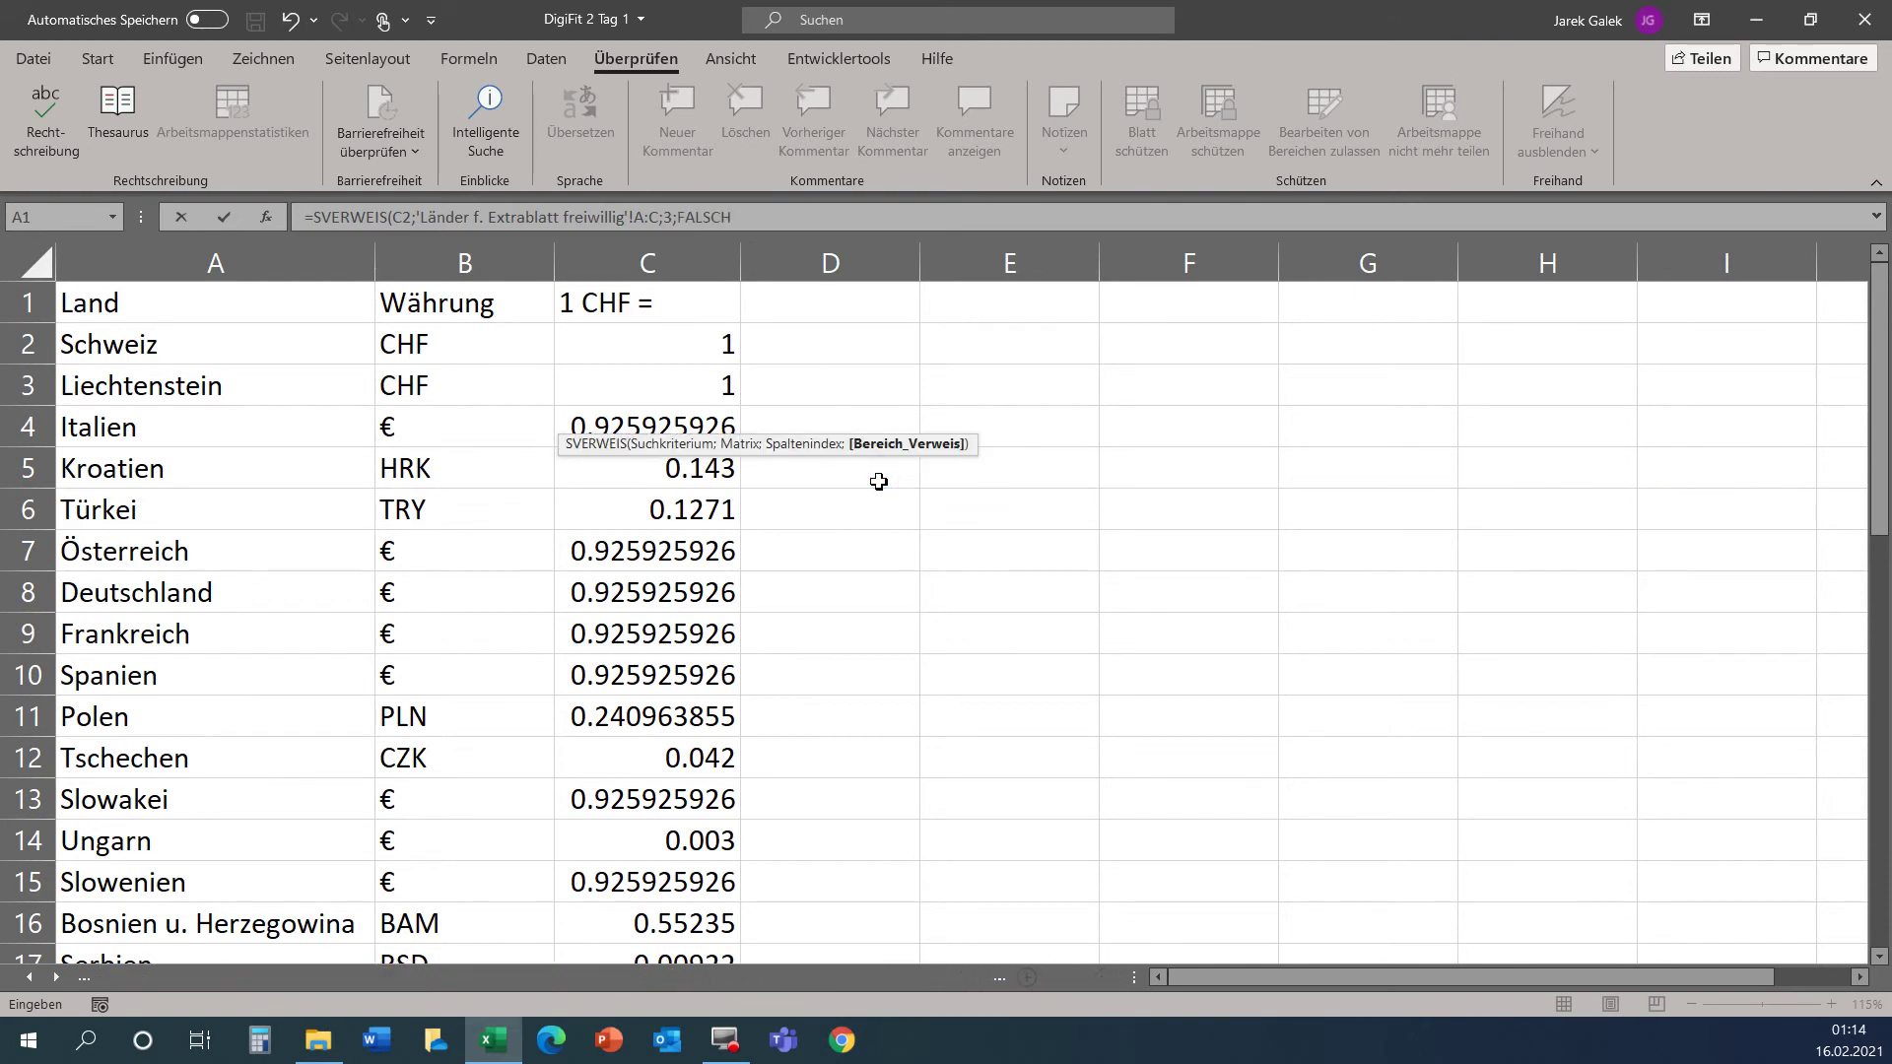
key("Return")
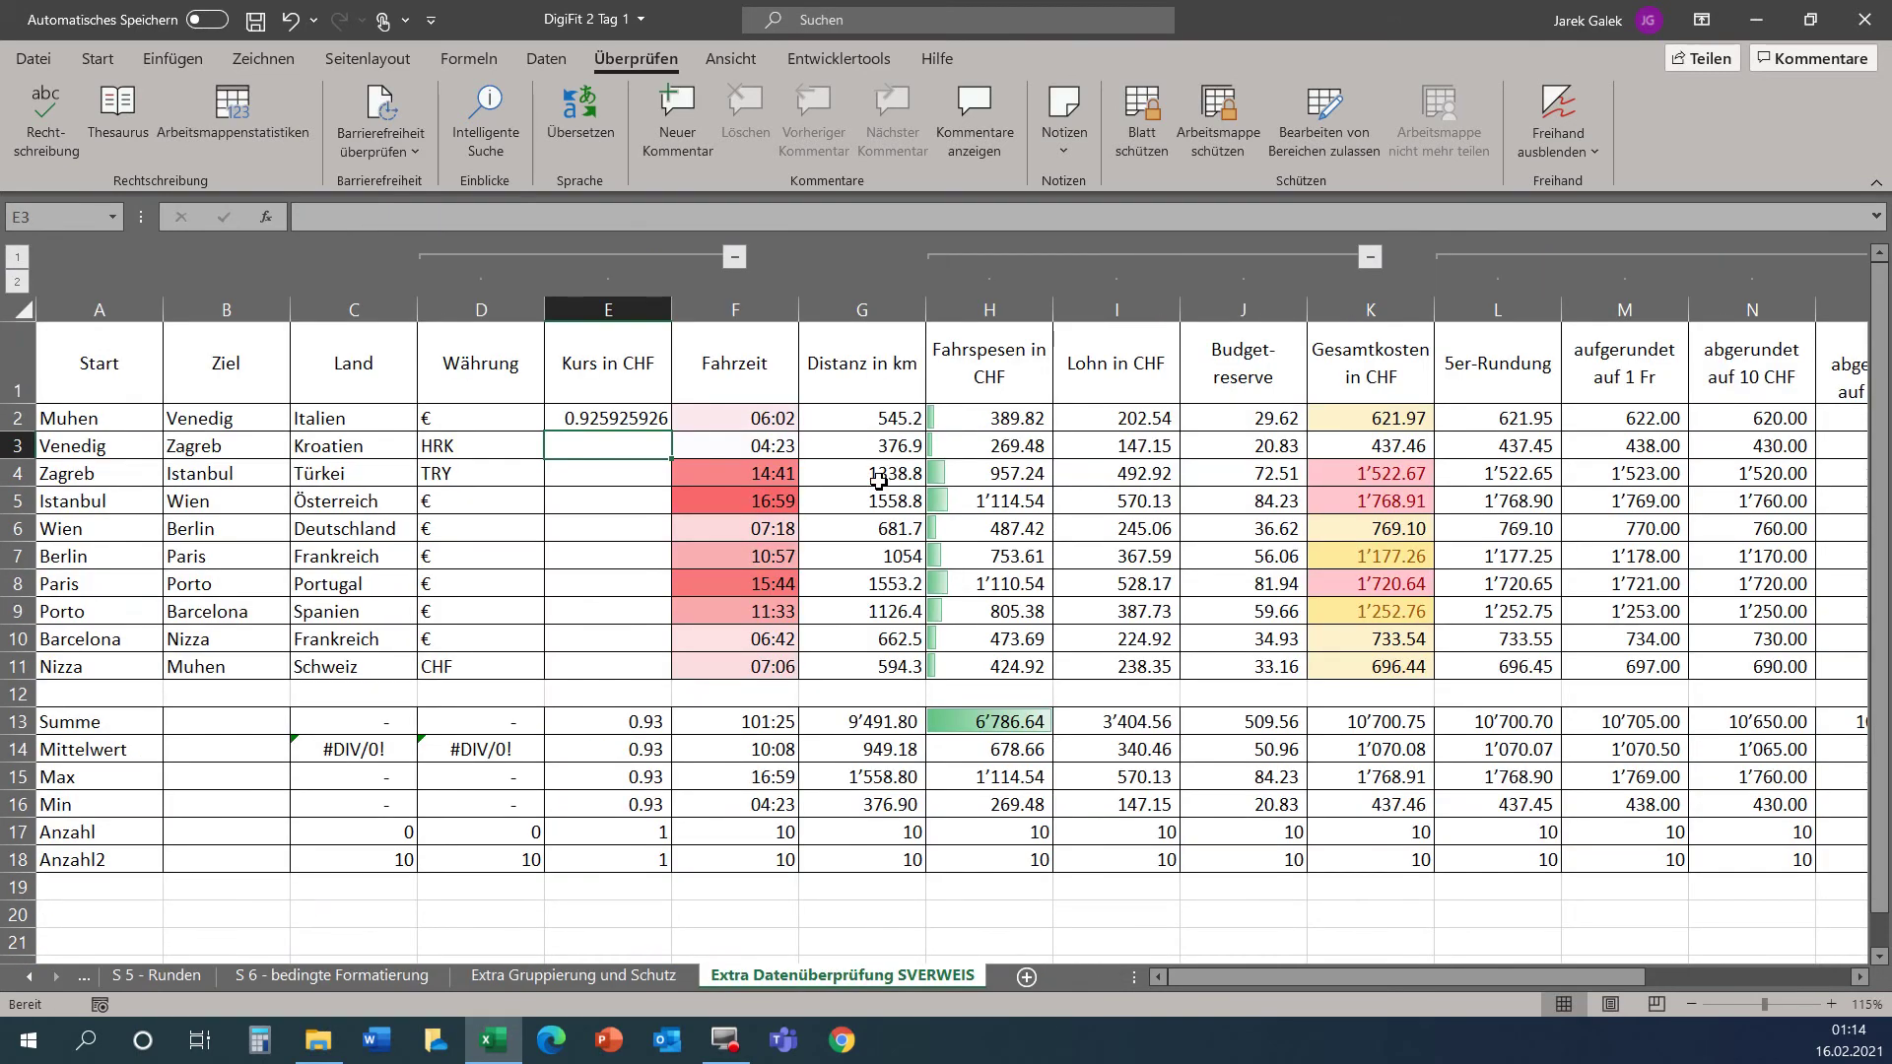
Fill the exchange rate formula from E2 down to E11 and check the copied formula in E11.
left_click(652, 419)
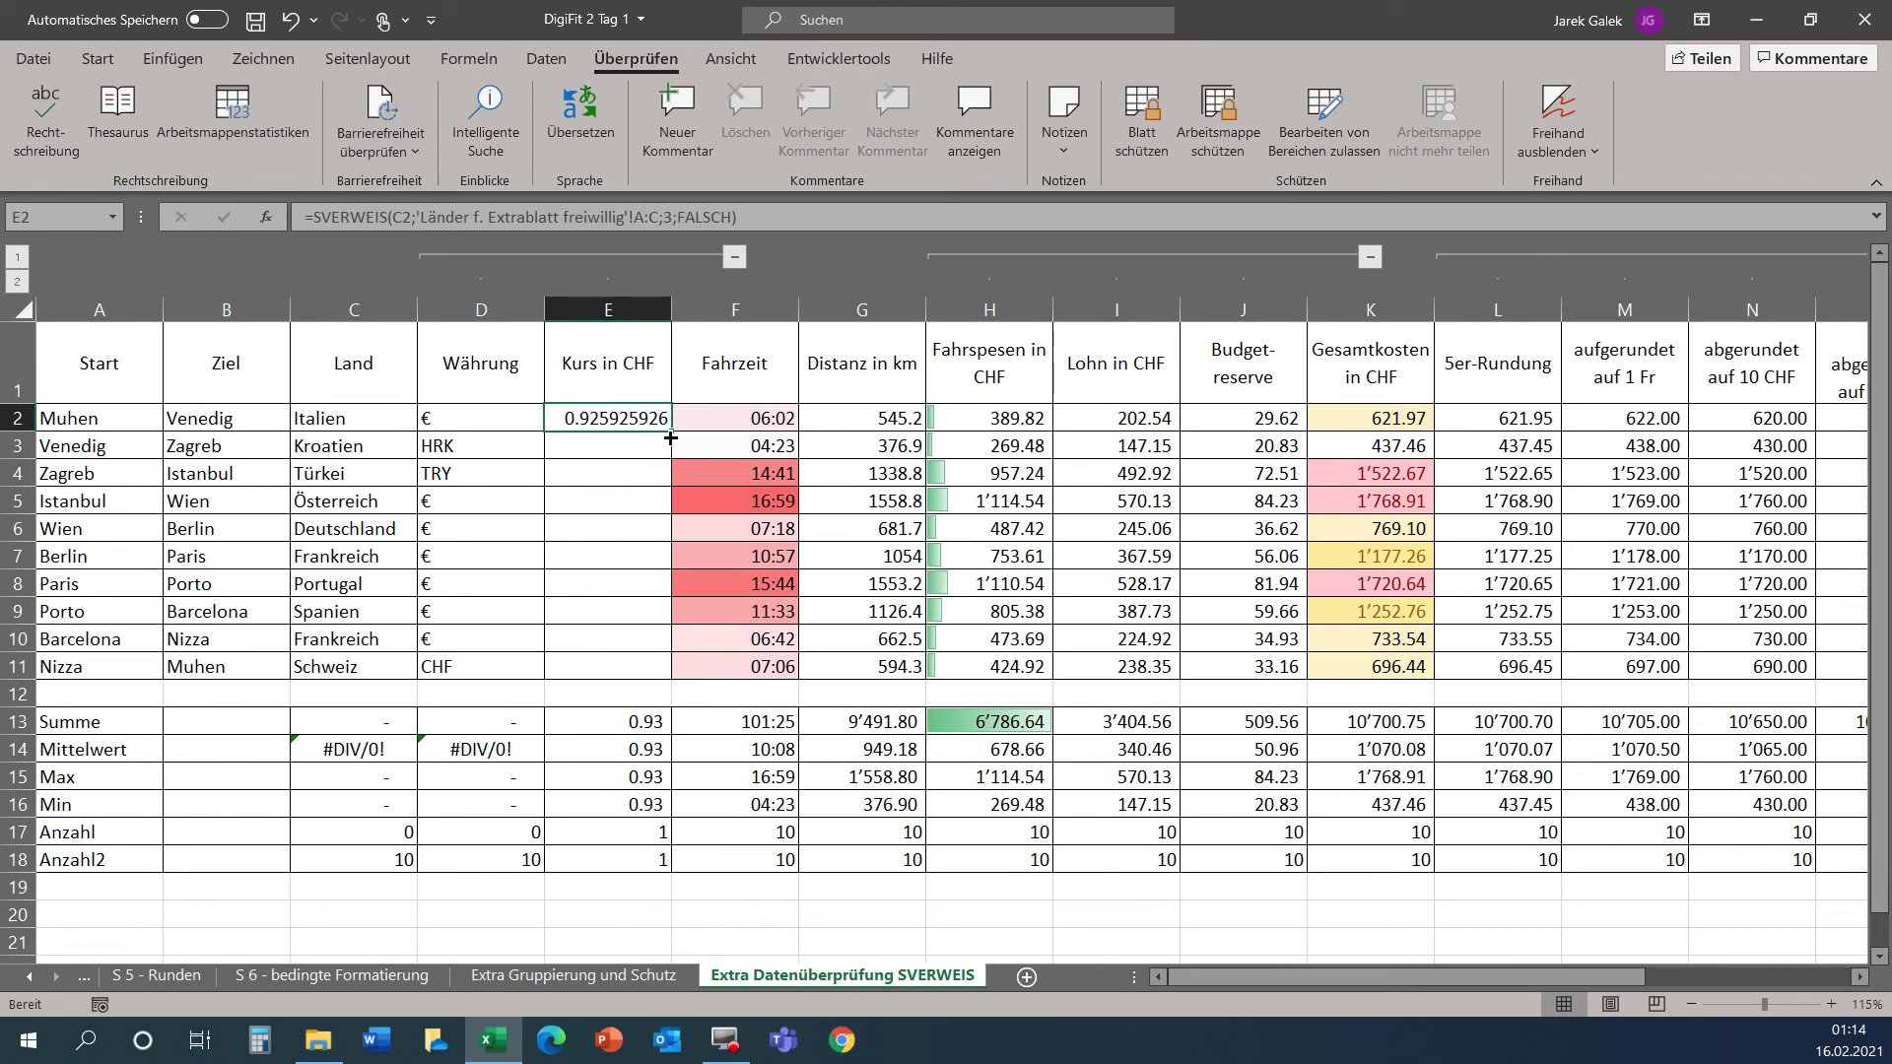
double_click(669, 432)
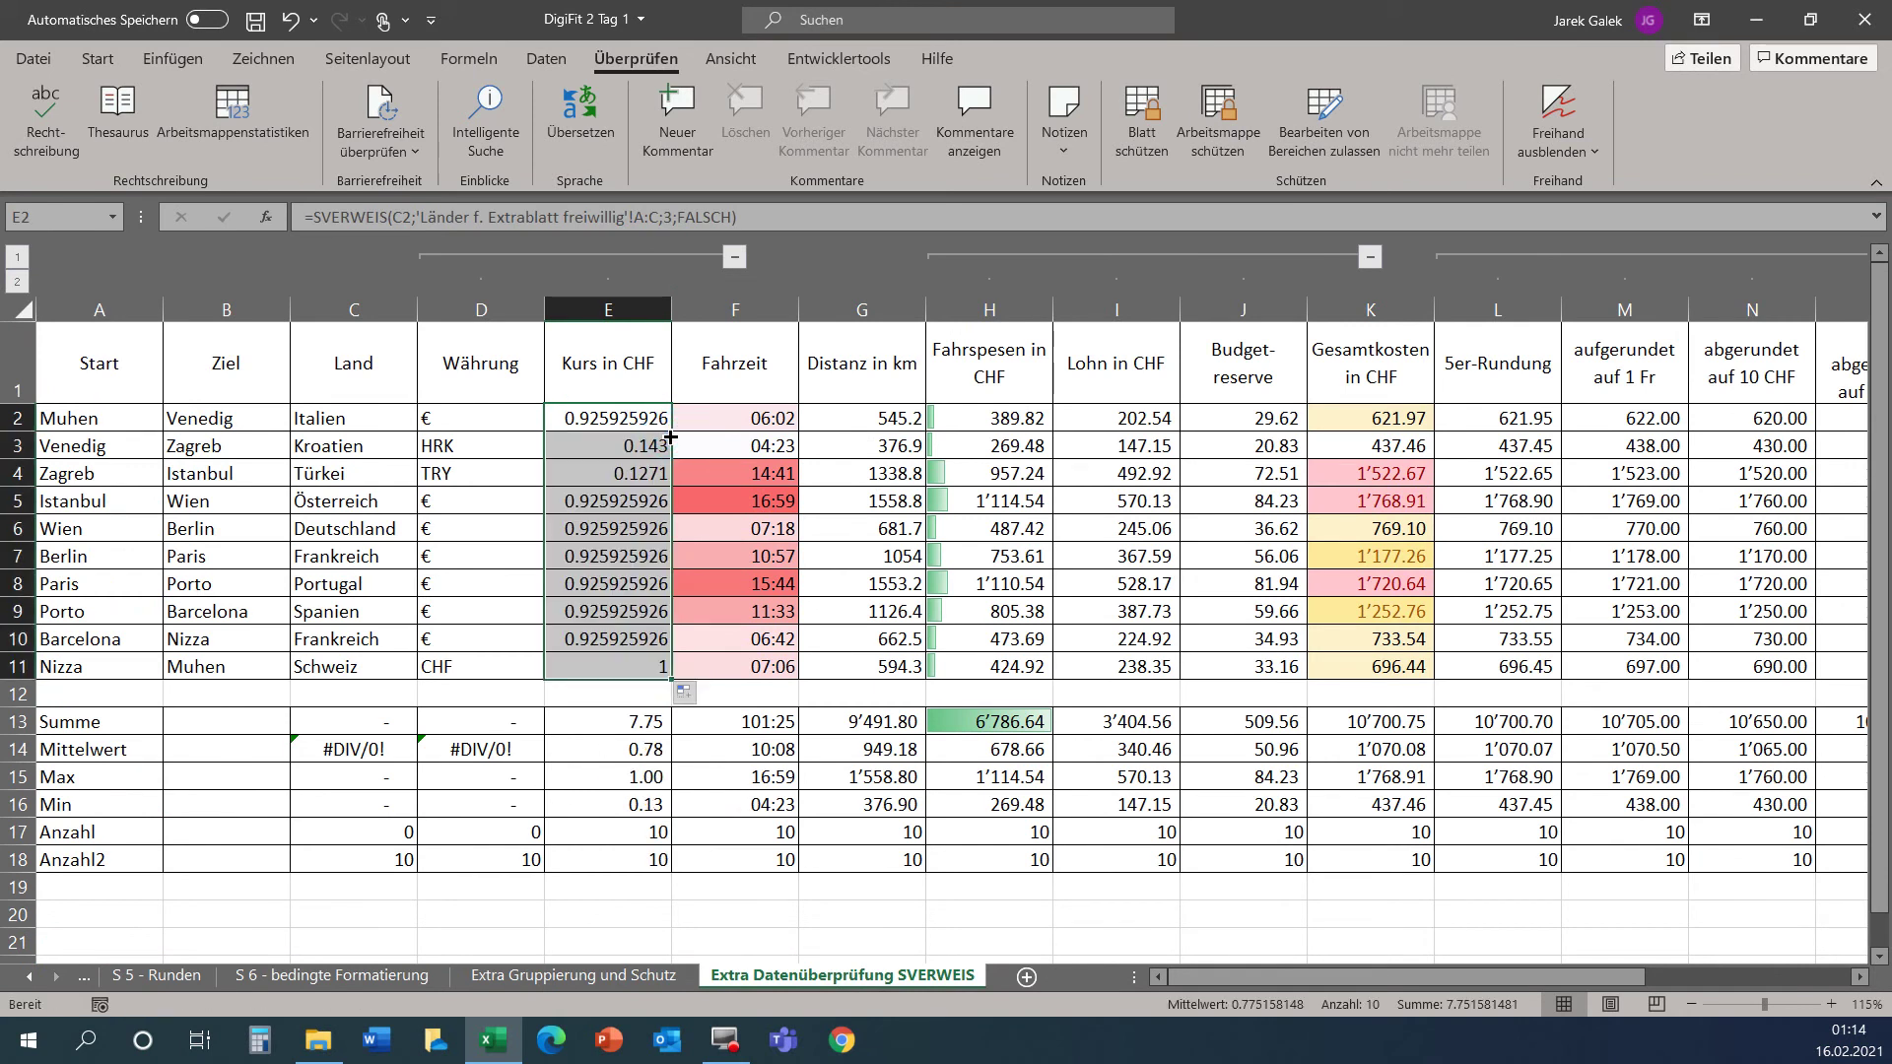
left_click(611, 666)
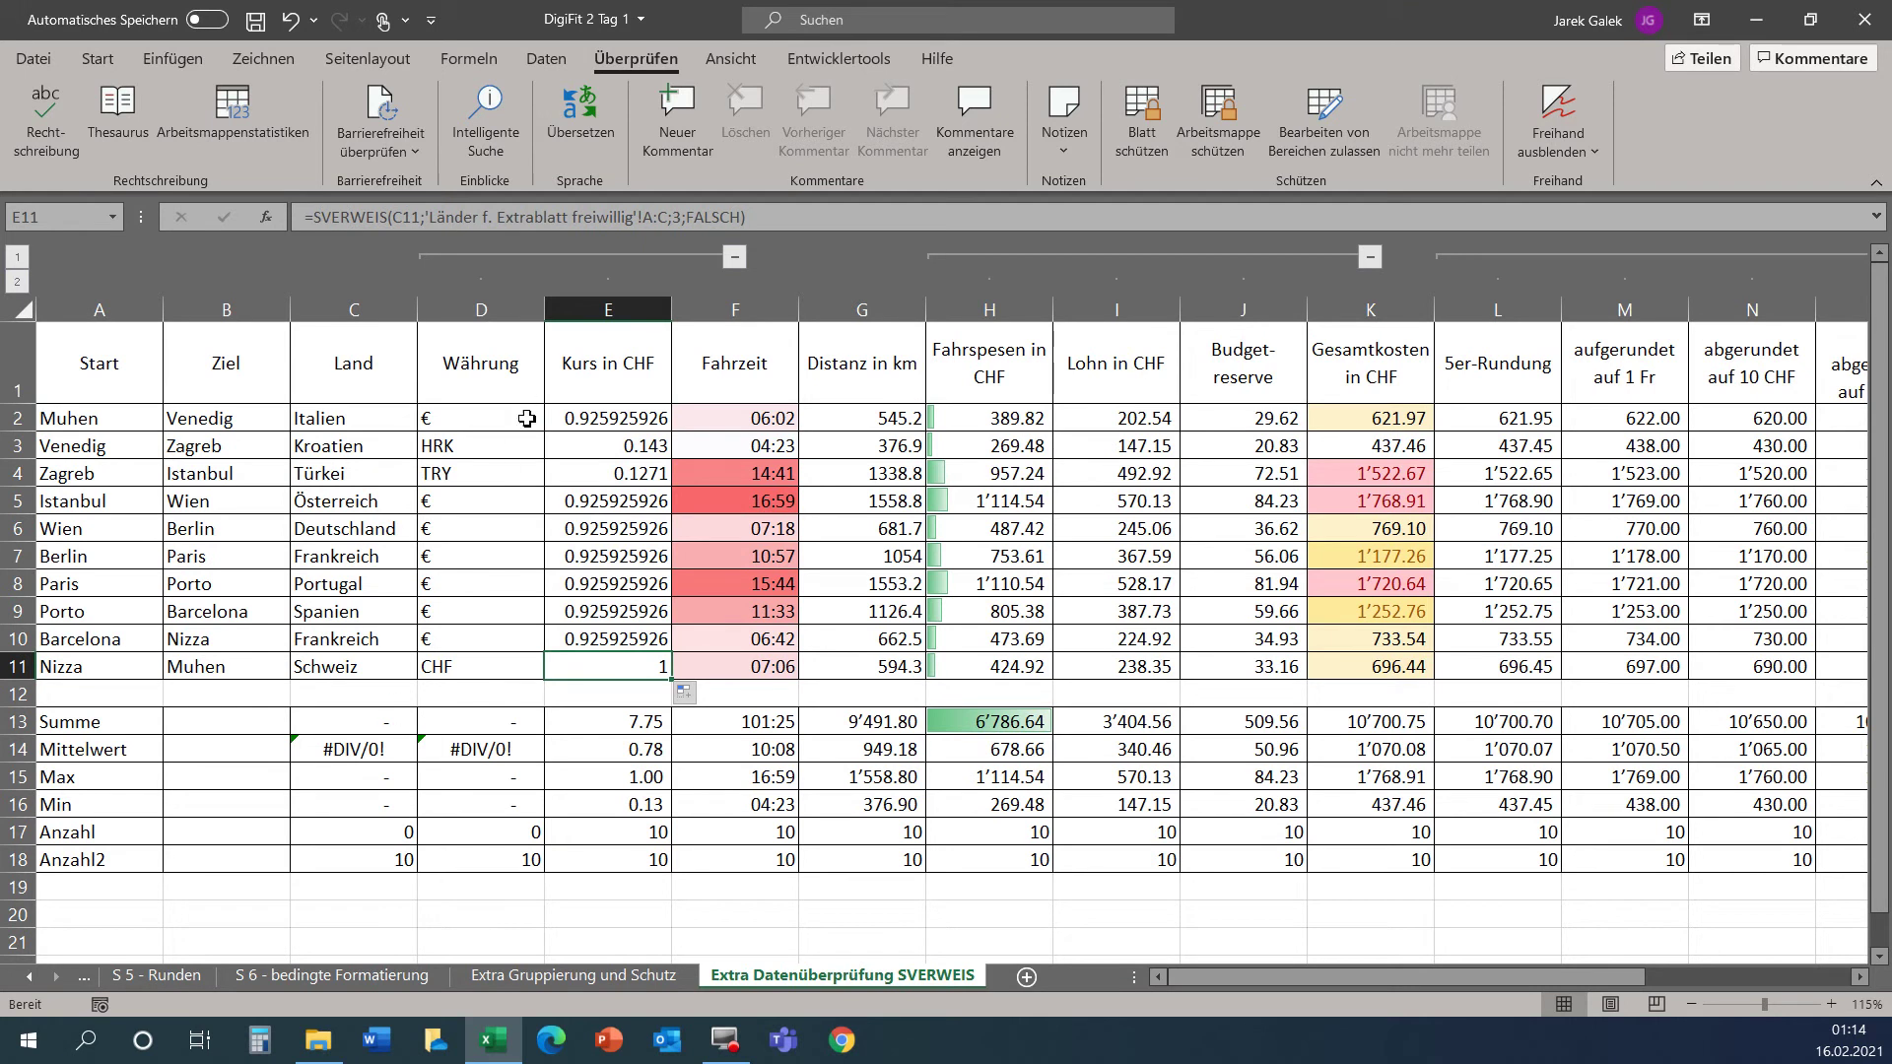
Change the starting city in A6 to Warschau.
left_click(79, 532)
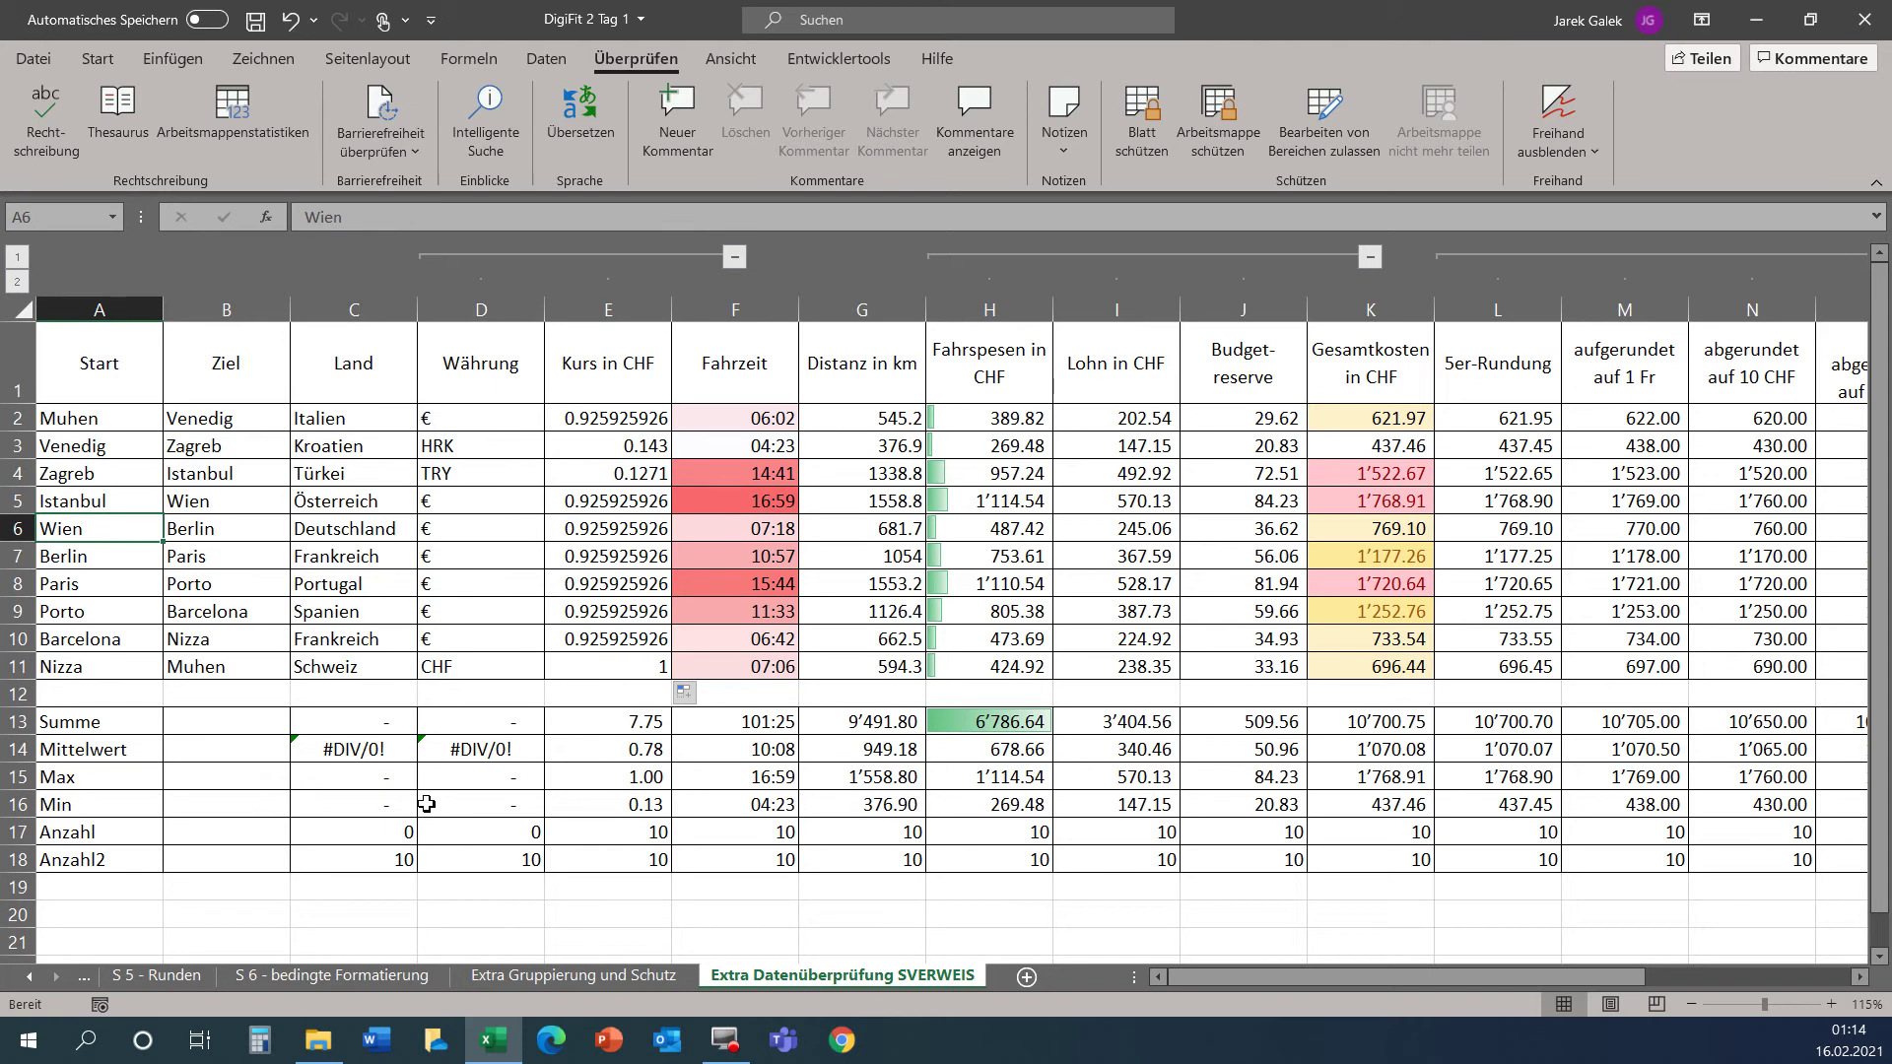
type("Wa")
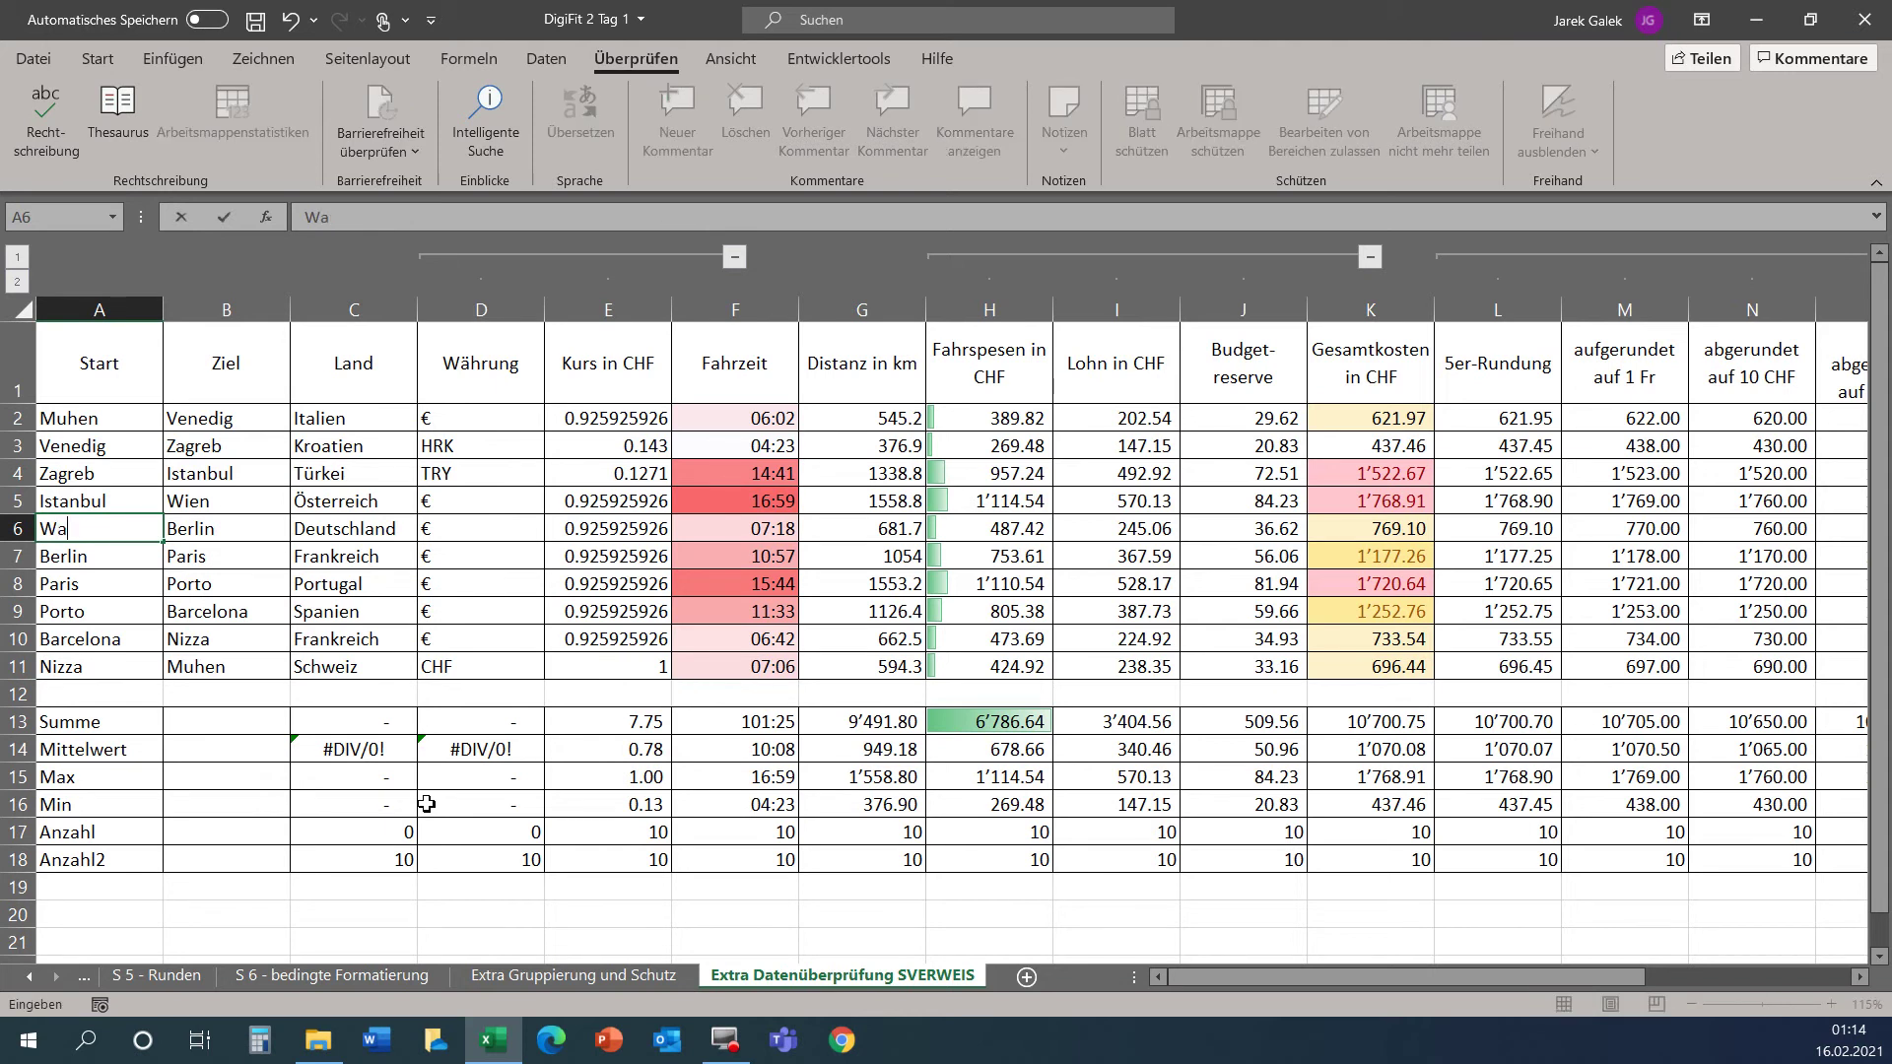
type("rsch")
key("Tab")
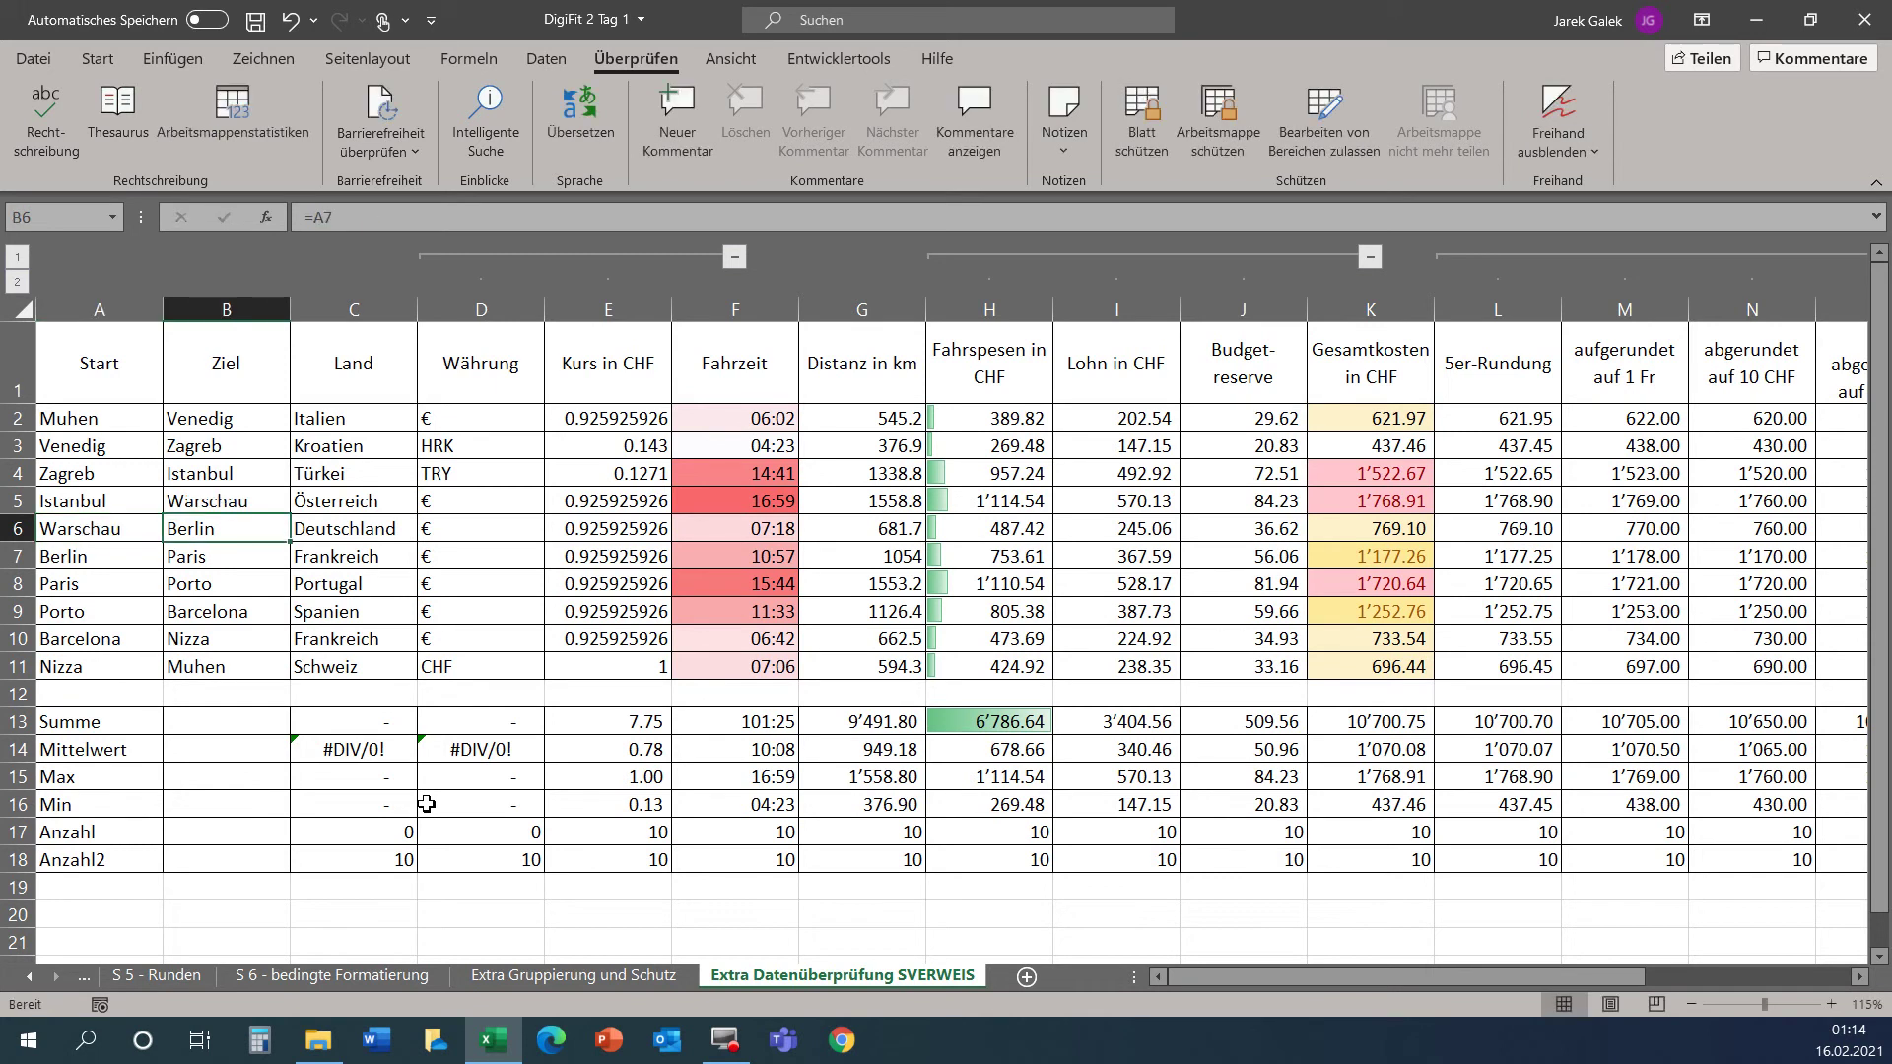
Change the country in C5 to Polen and check the exchange rate formula in E5.
left_click(350, 490)
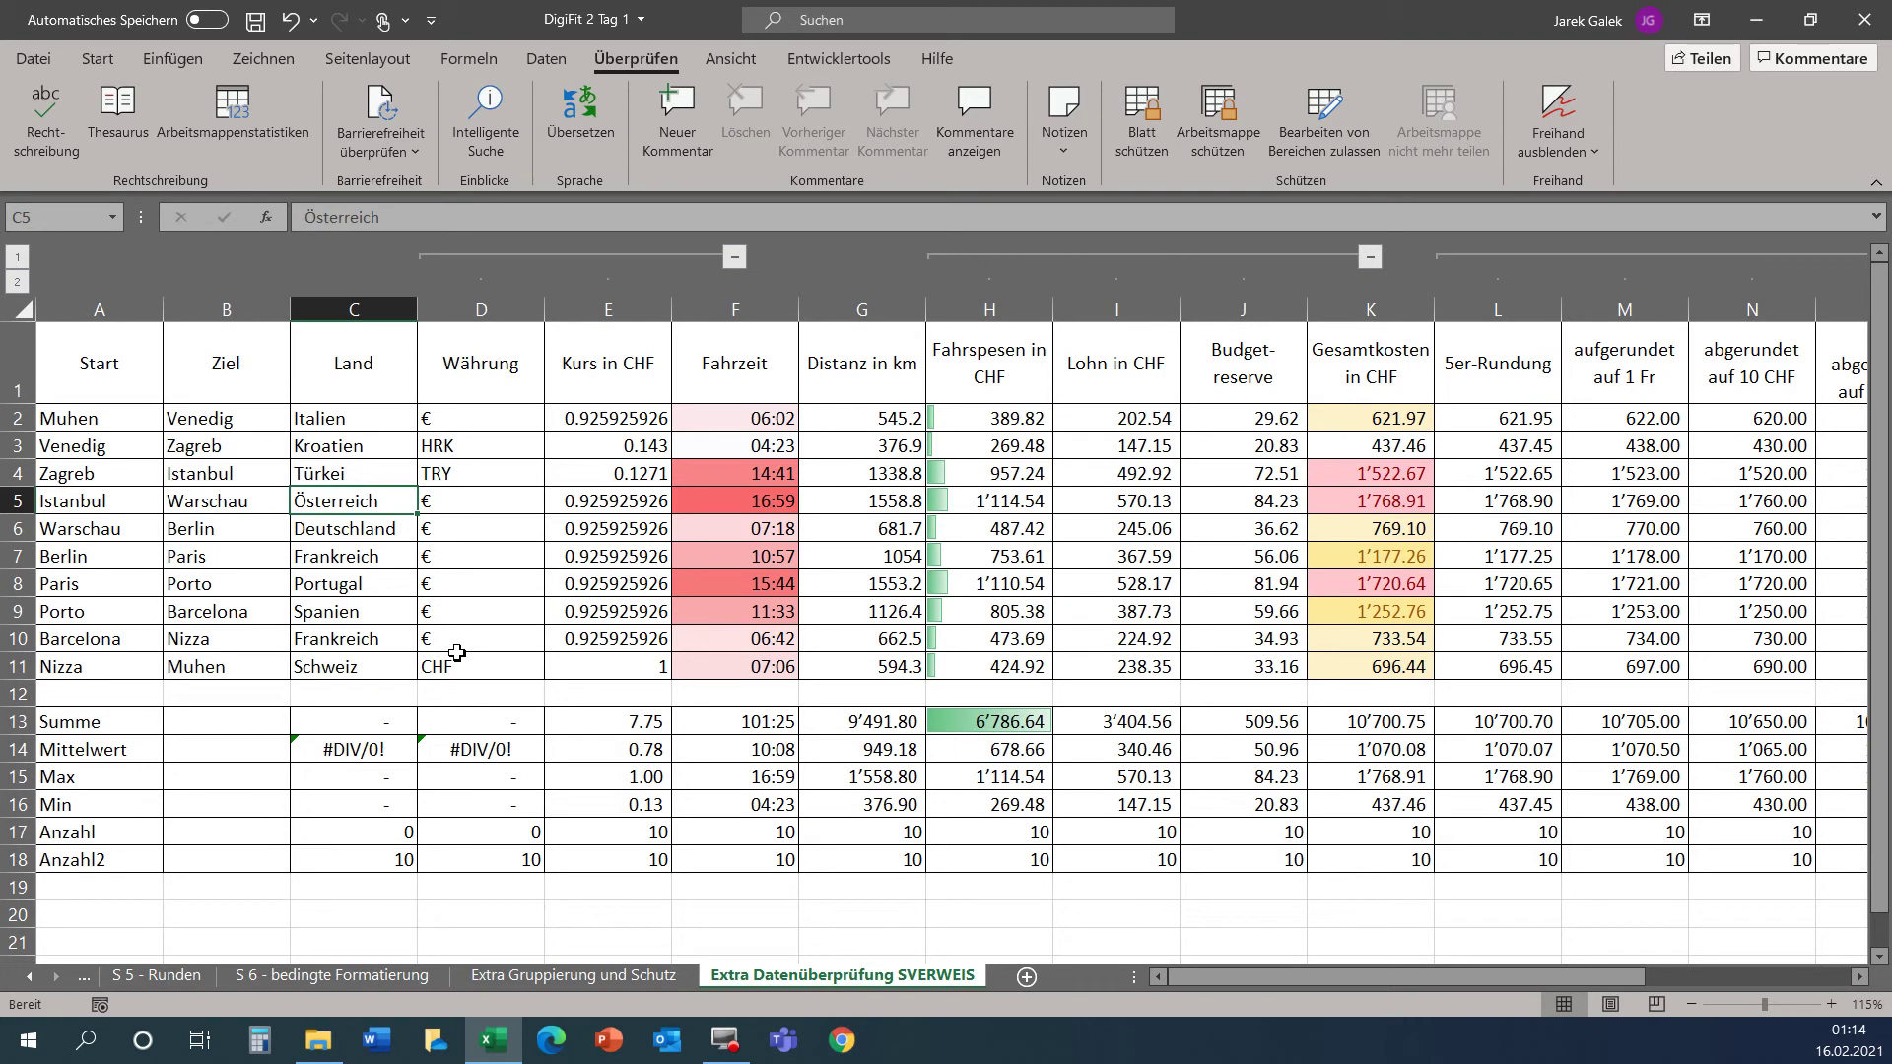
type("POlen")
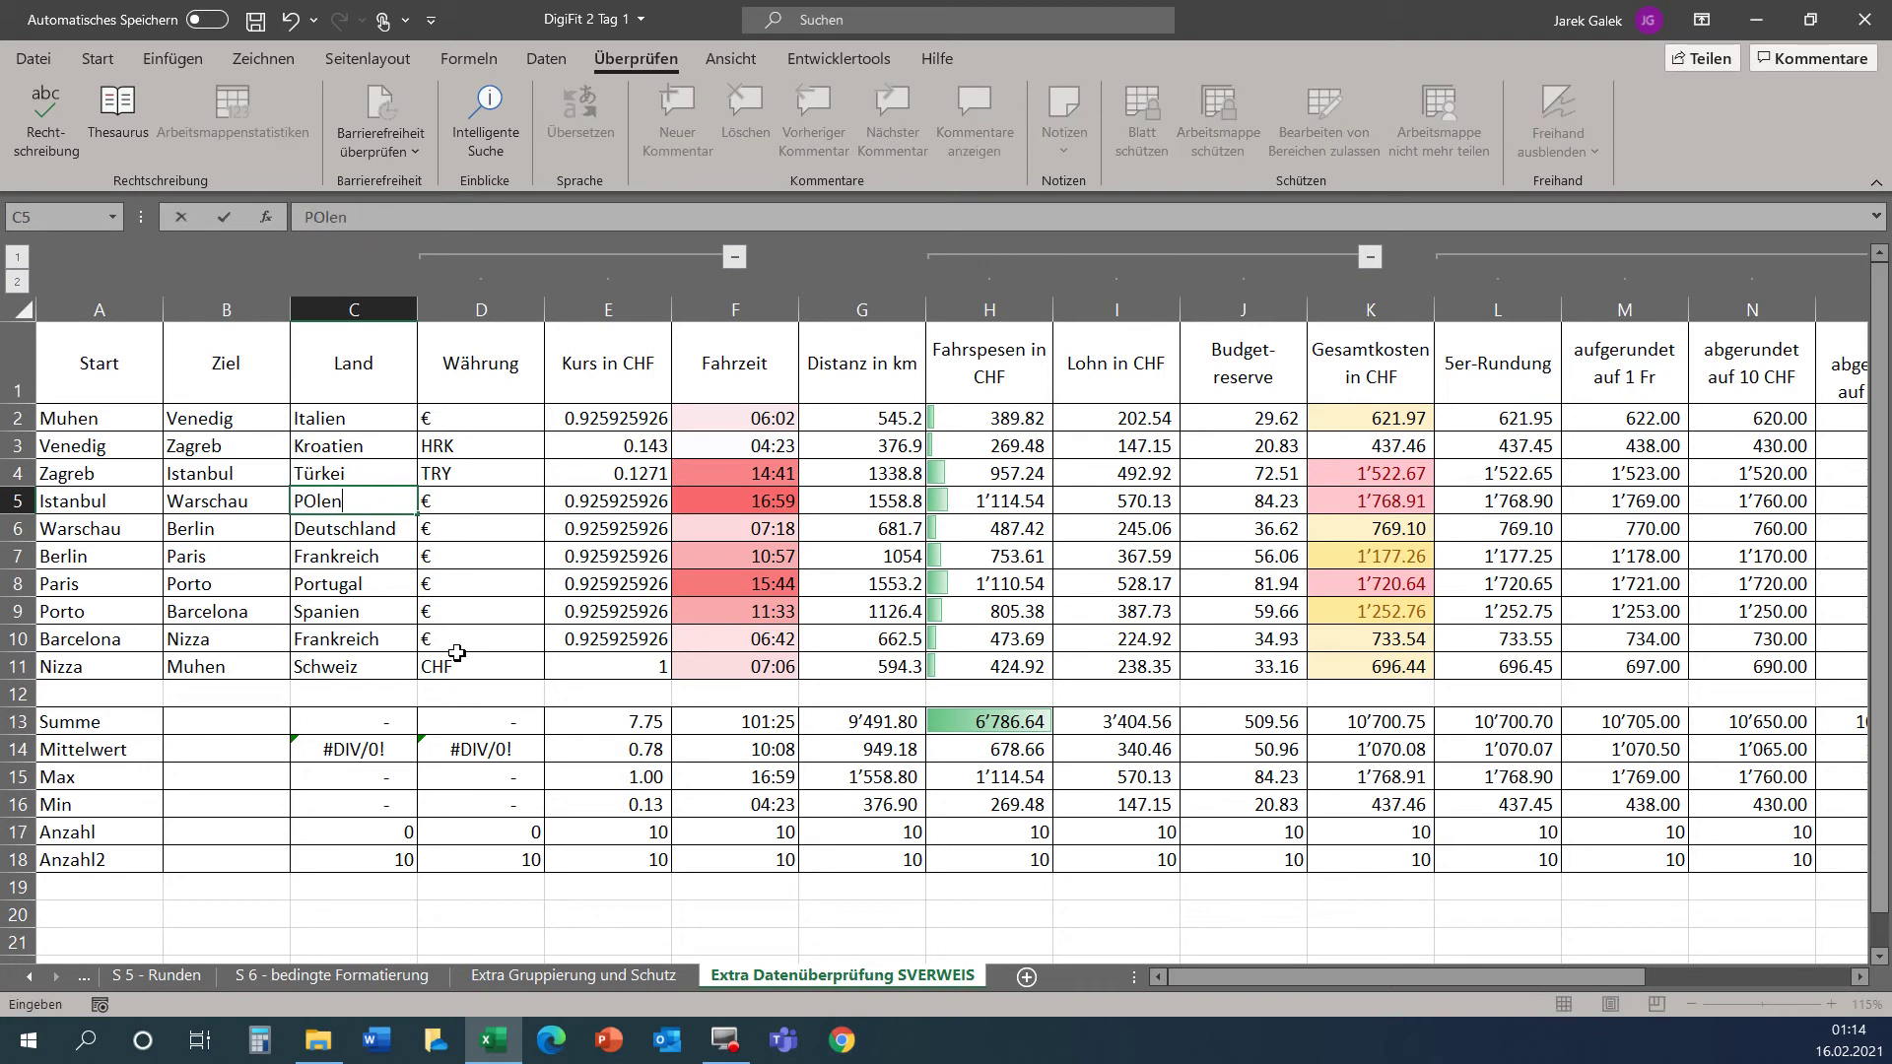
key("Return")
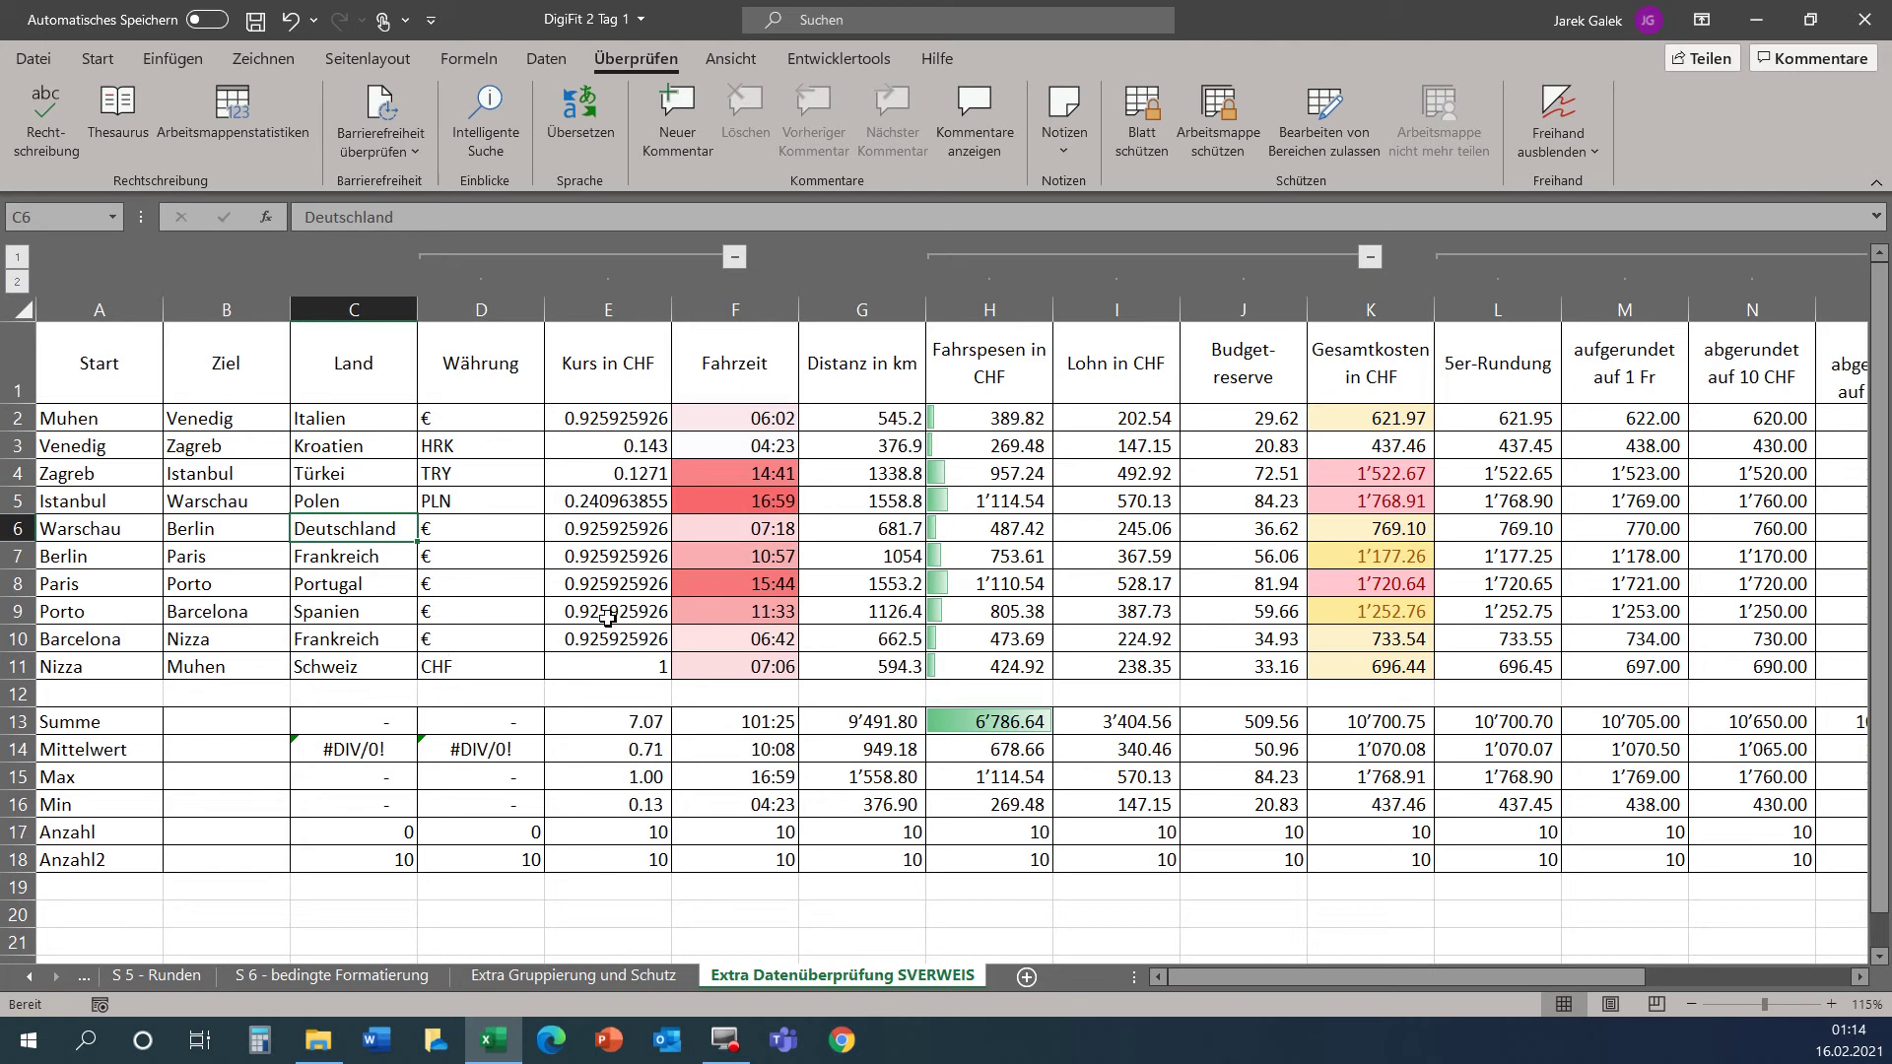
left_click(581, 500)
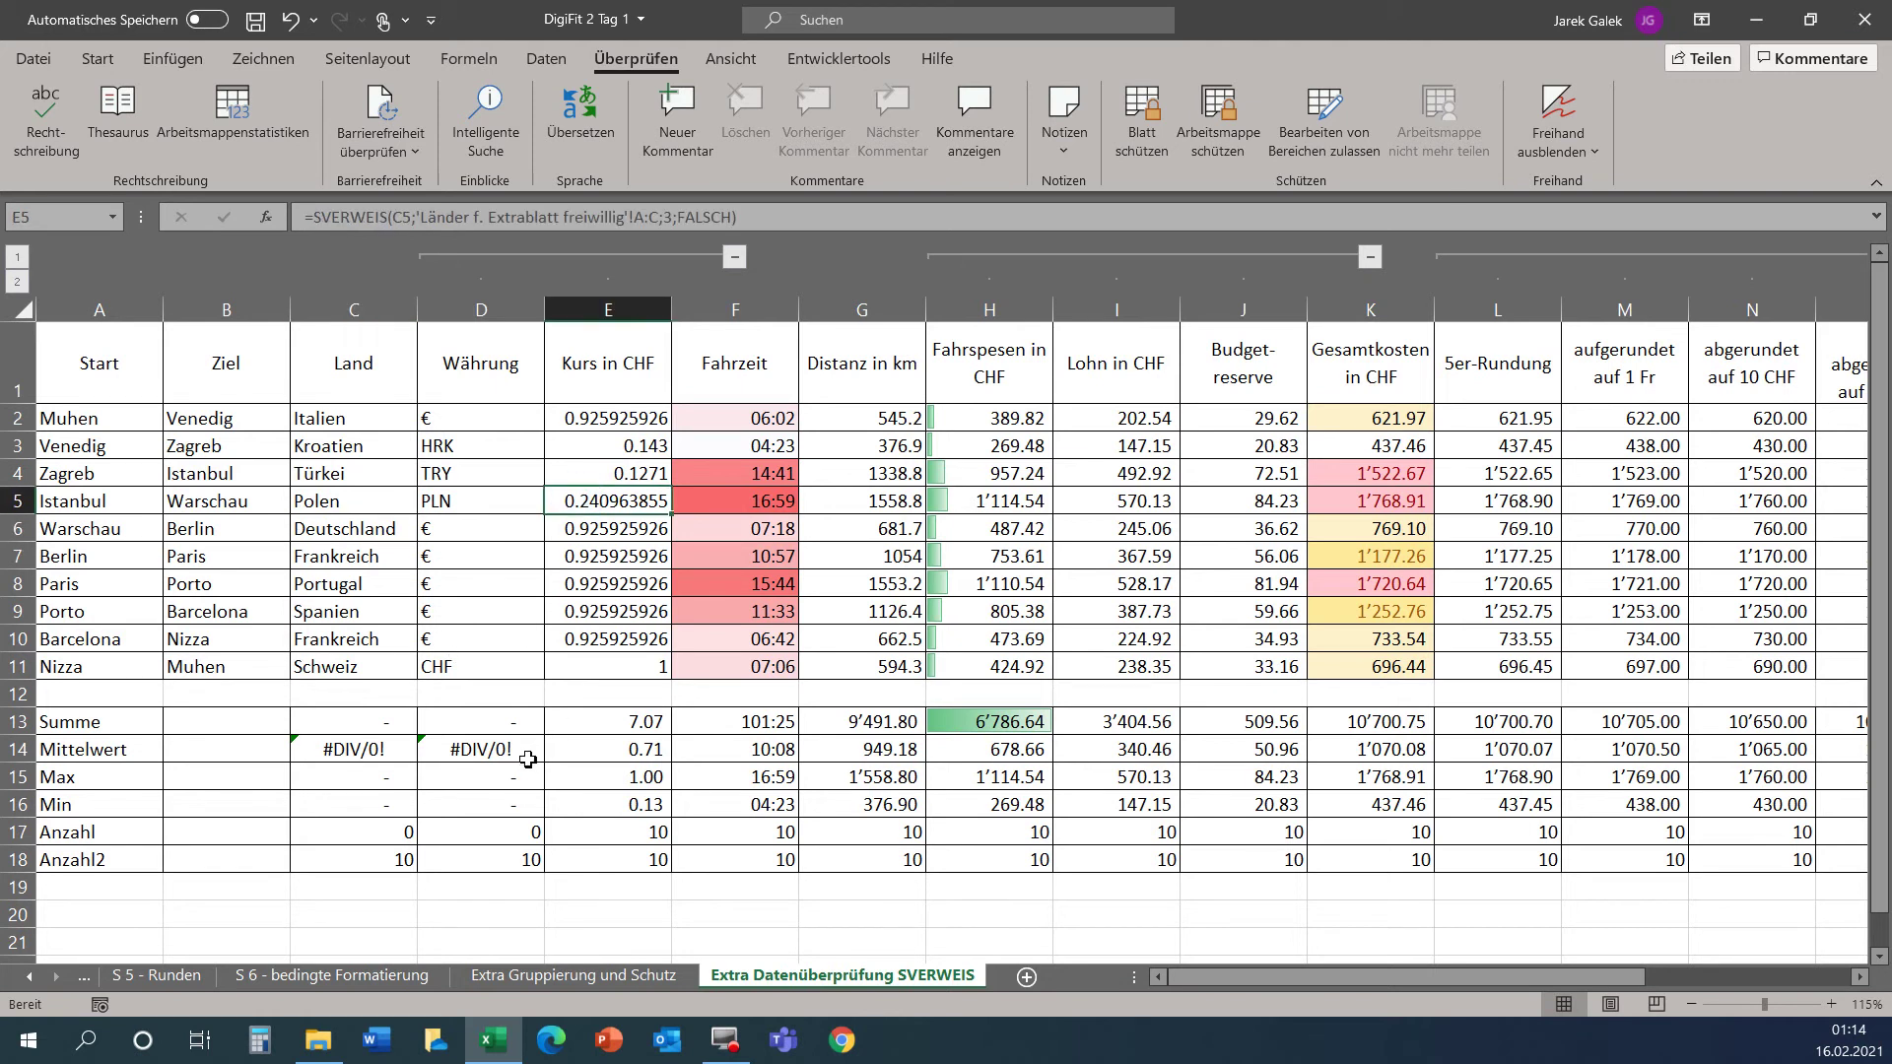
Restore Wien as the starting city in A6.
left_click(99, 532)
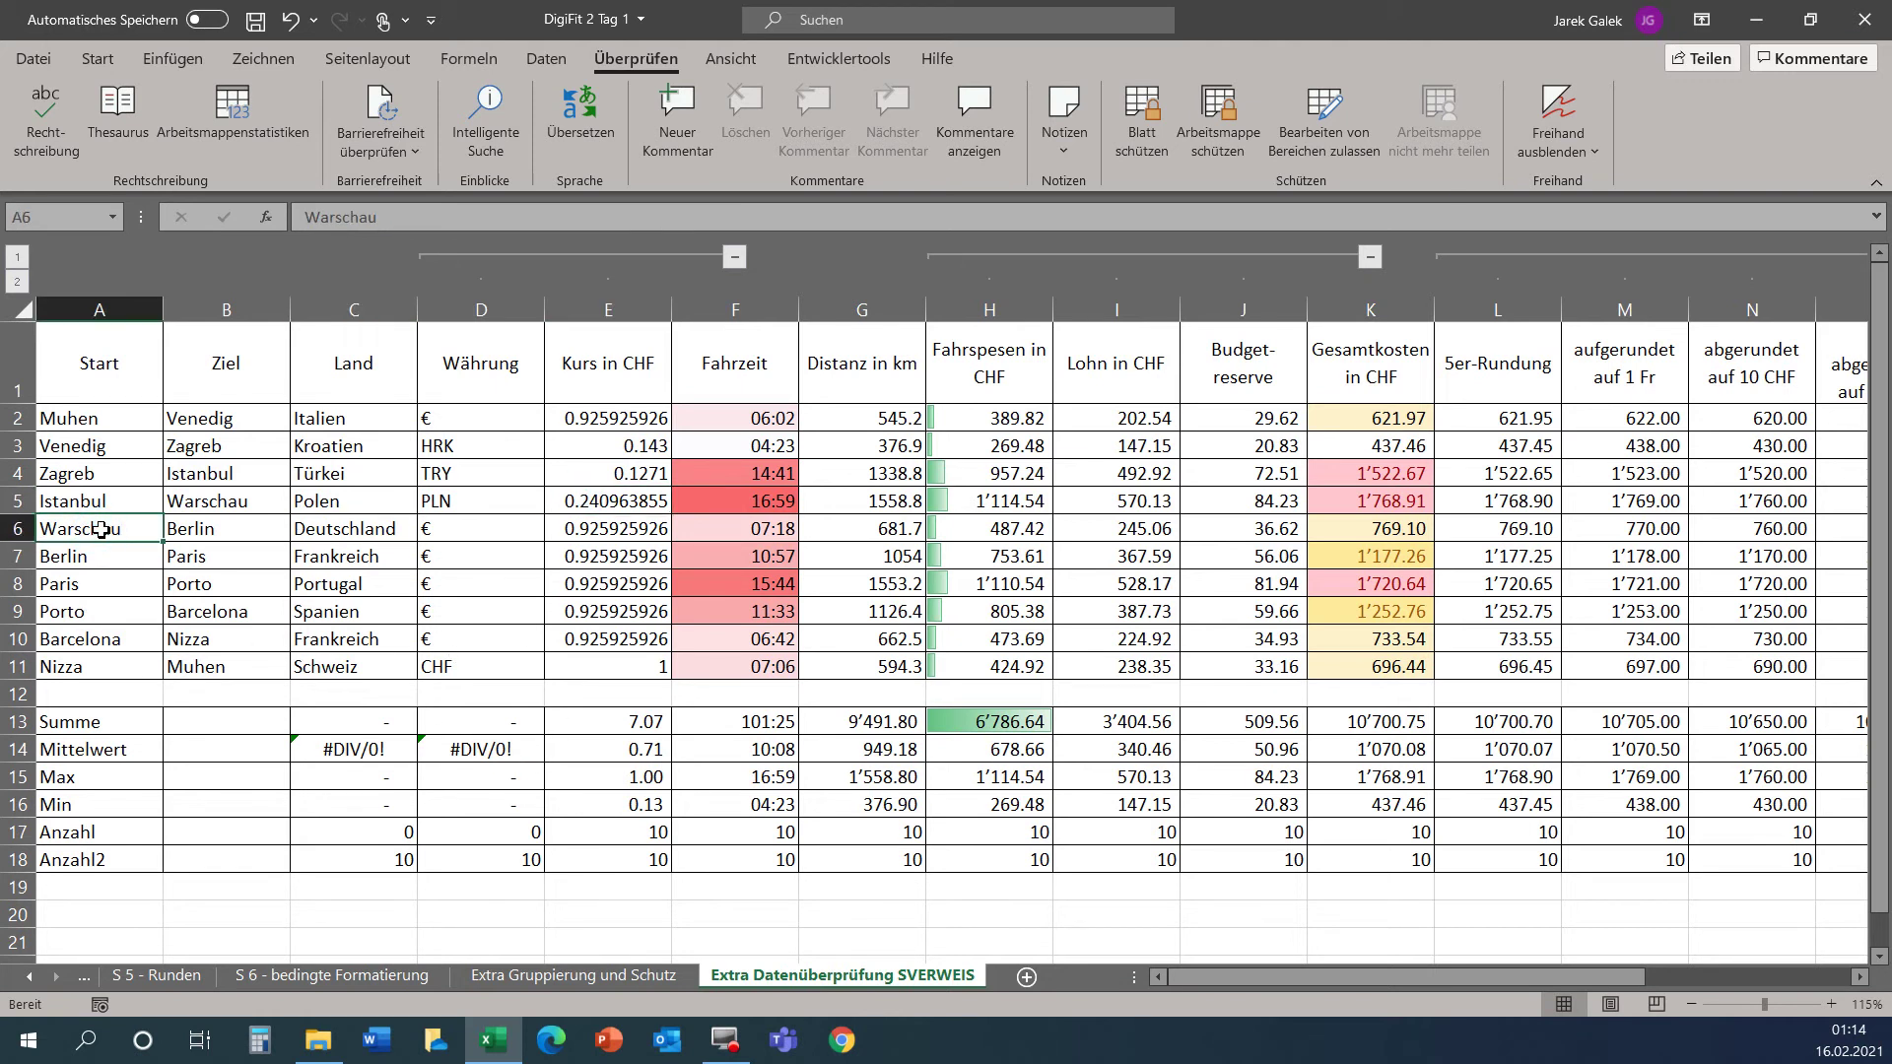
type("Wien")
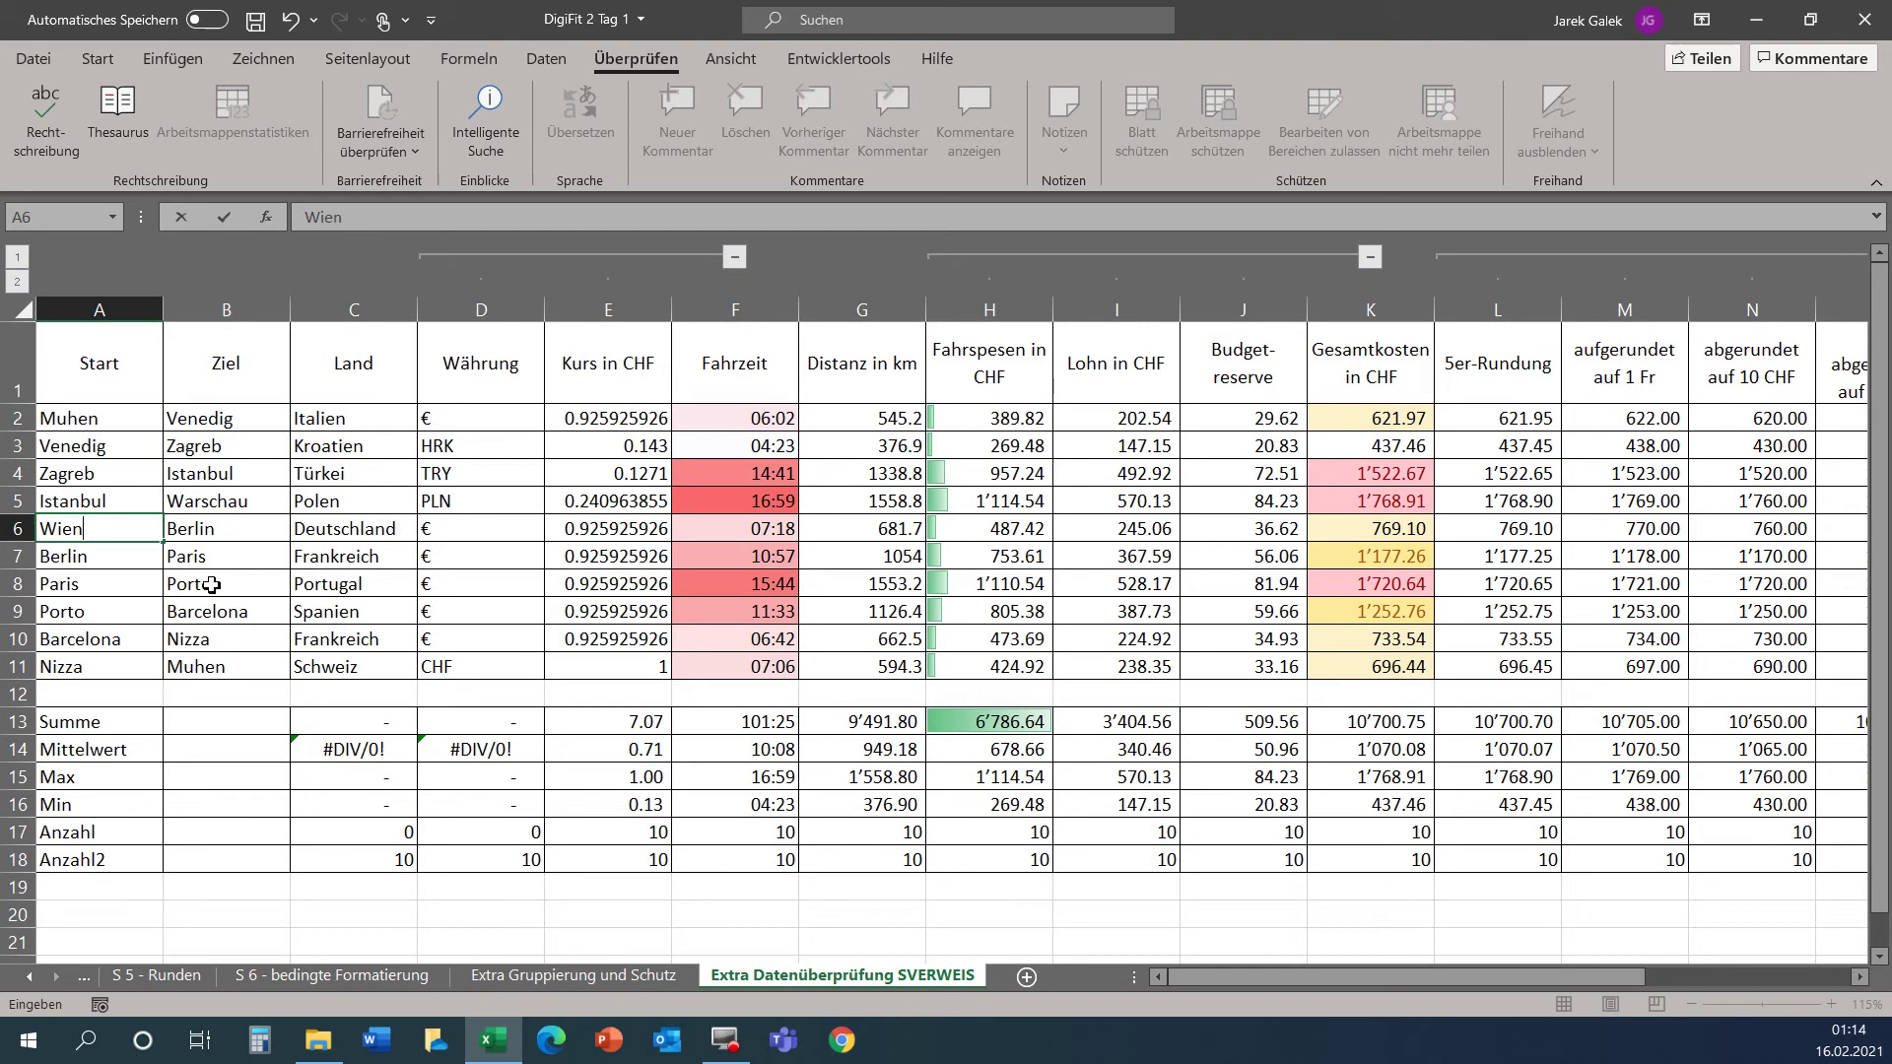
key("Return")
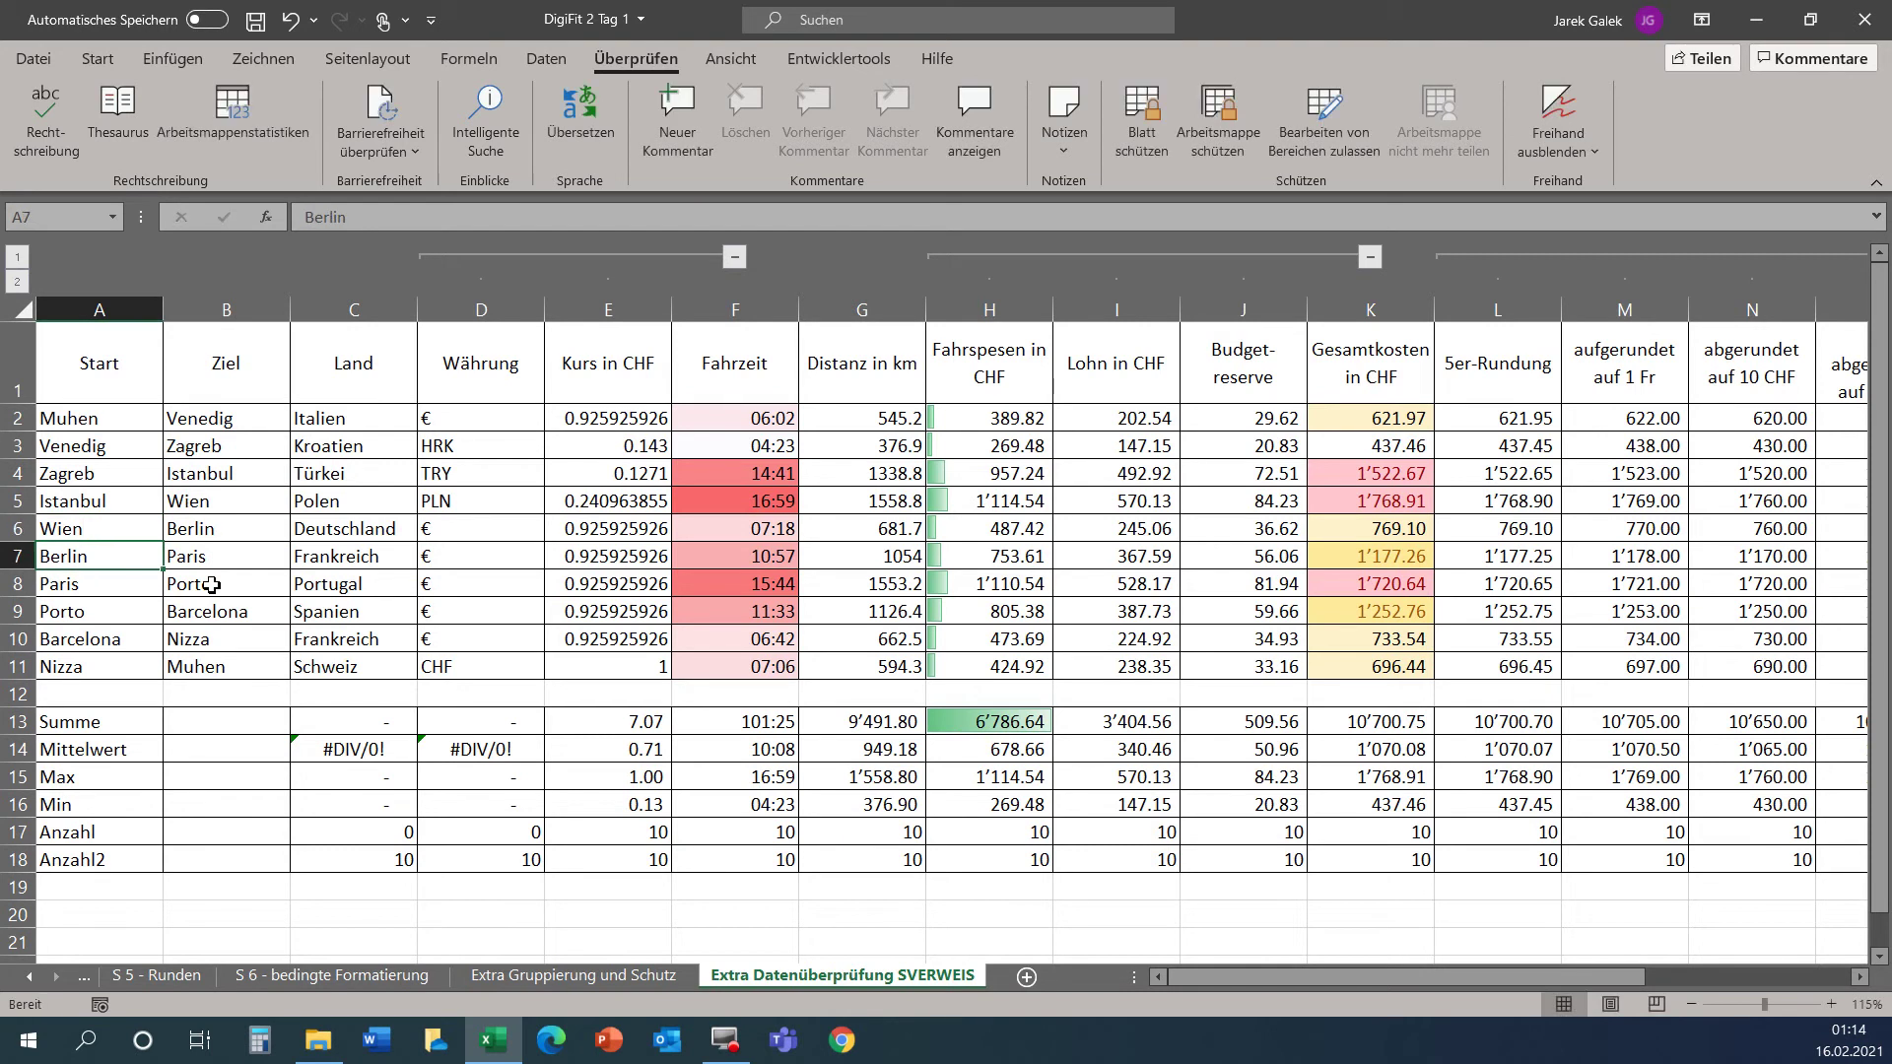
Change the country in C5 back to Österreich.
left_click(313, 511)
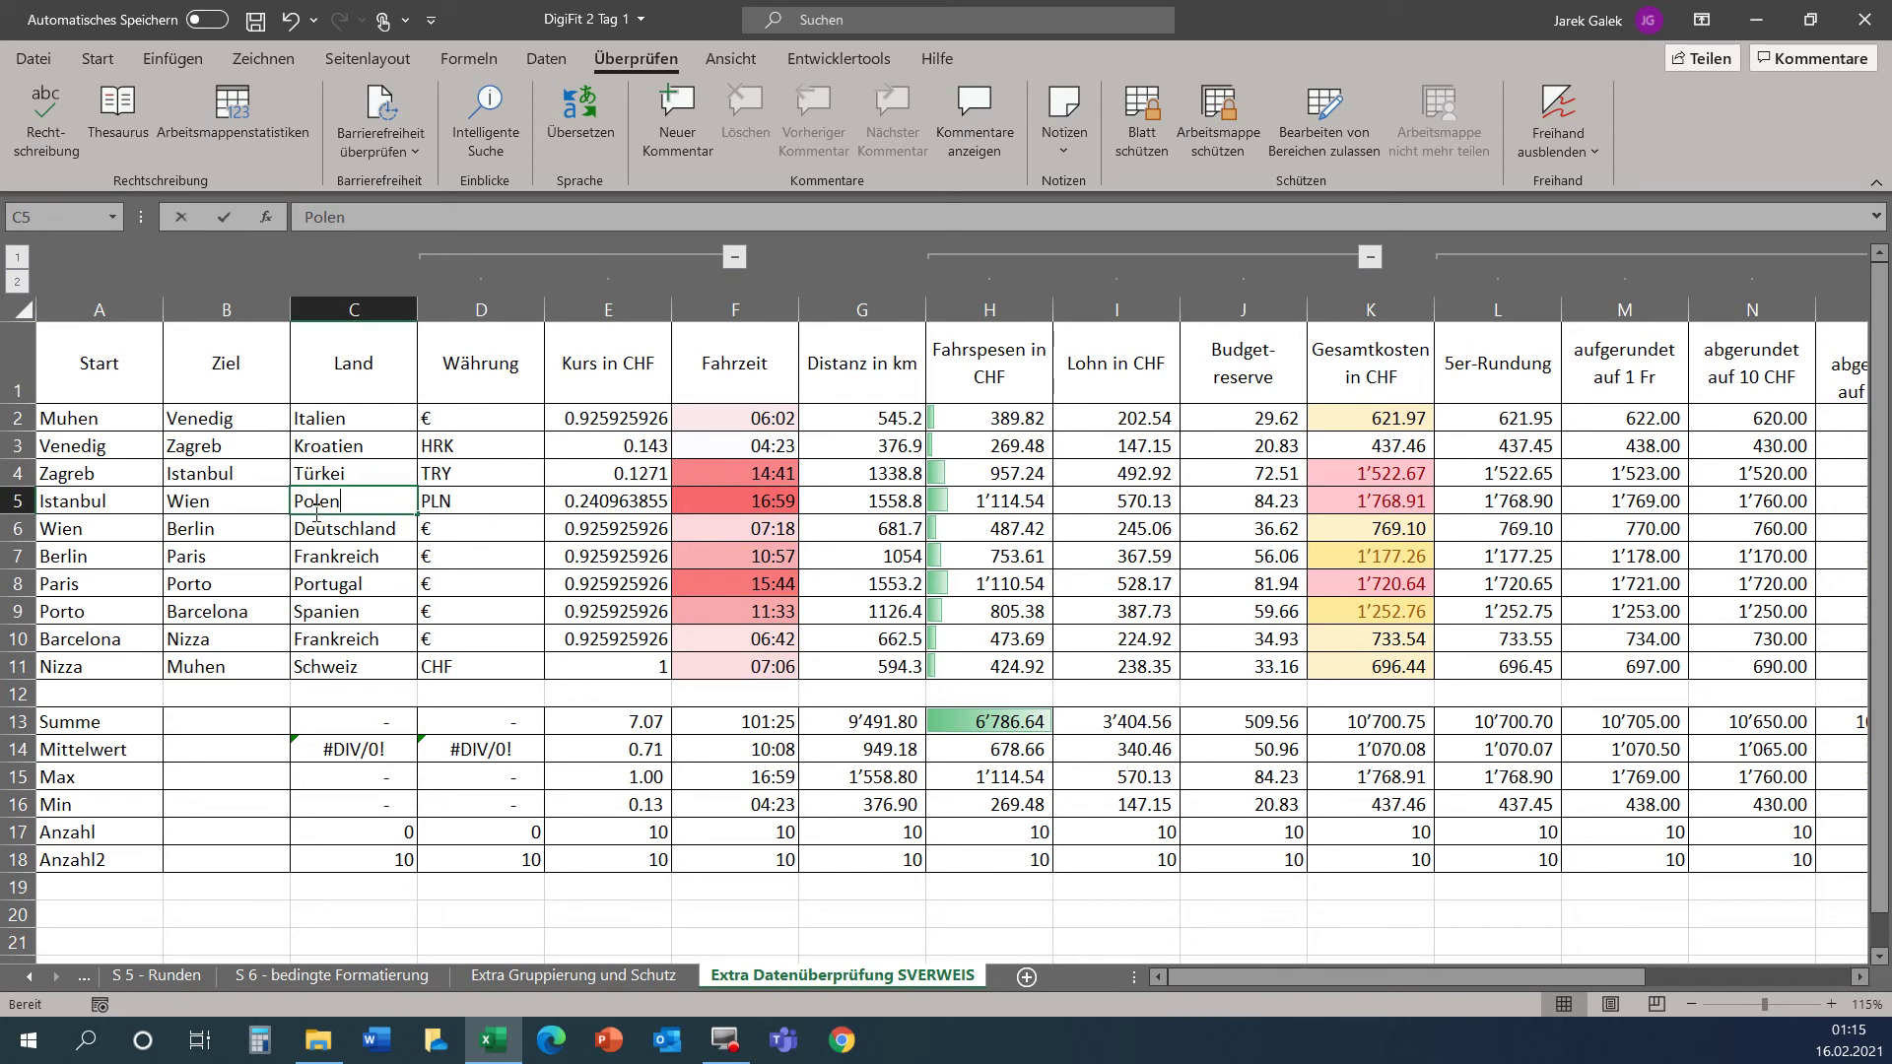
type("Österreich")
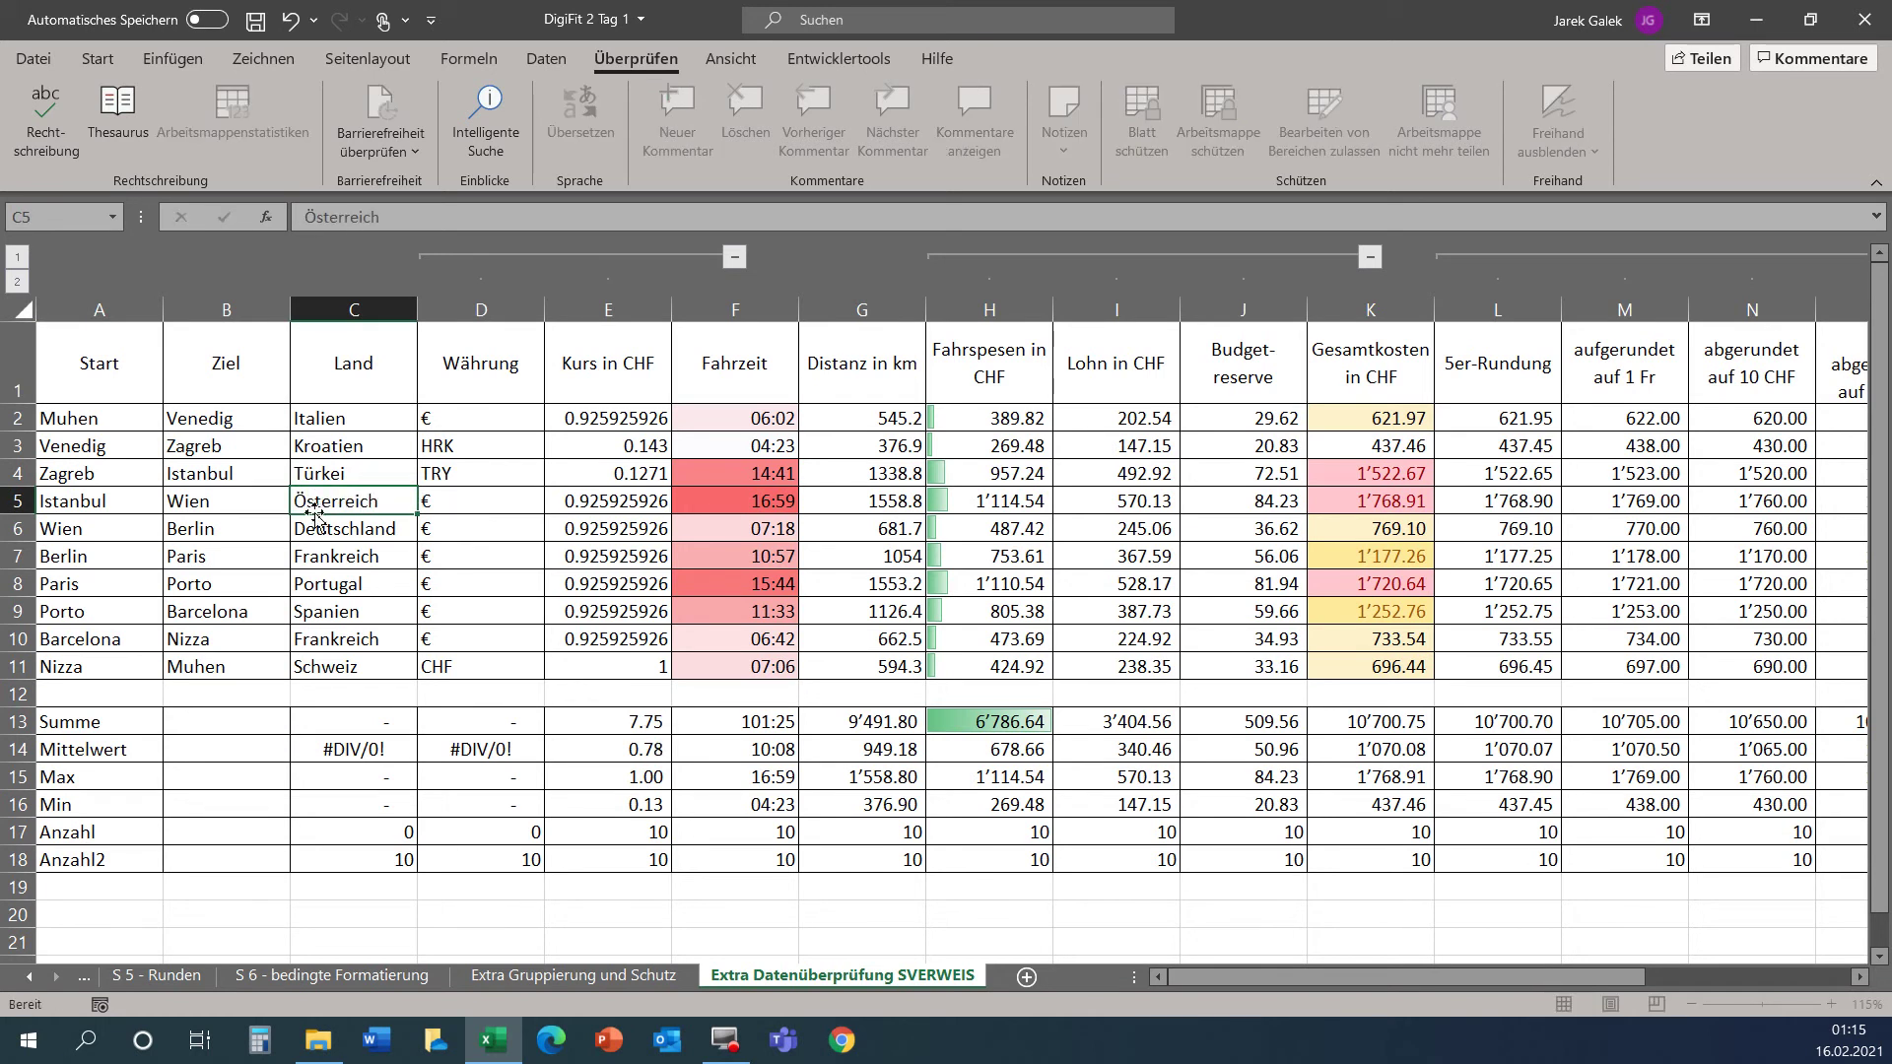
key("Return")
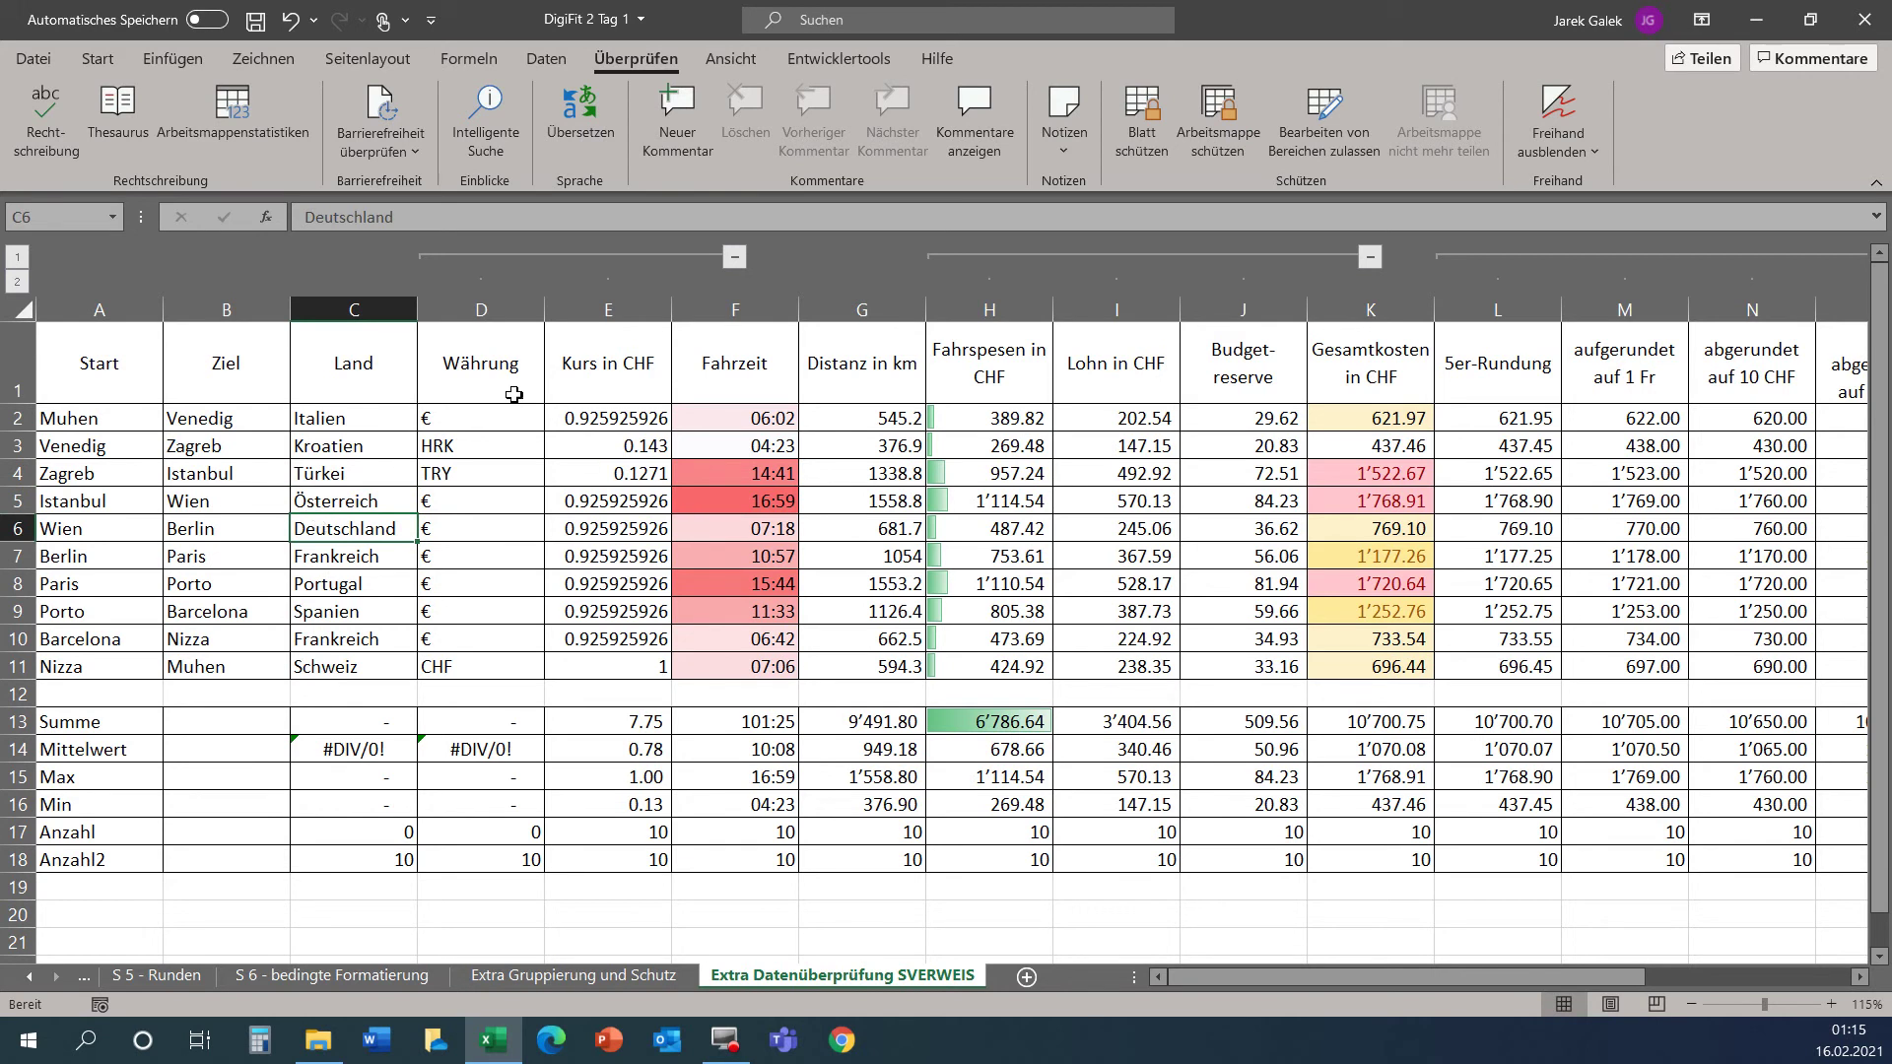
Review the currency lookup formula in D2, its search value in C2 and its source columns A to C in the Länder f. Extrablatt freiwillig sheet.
left_click(498, 422)
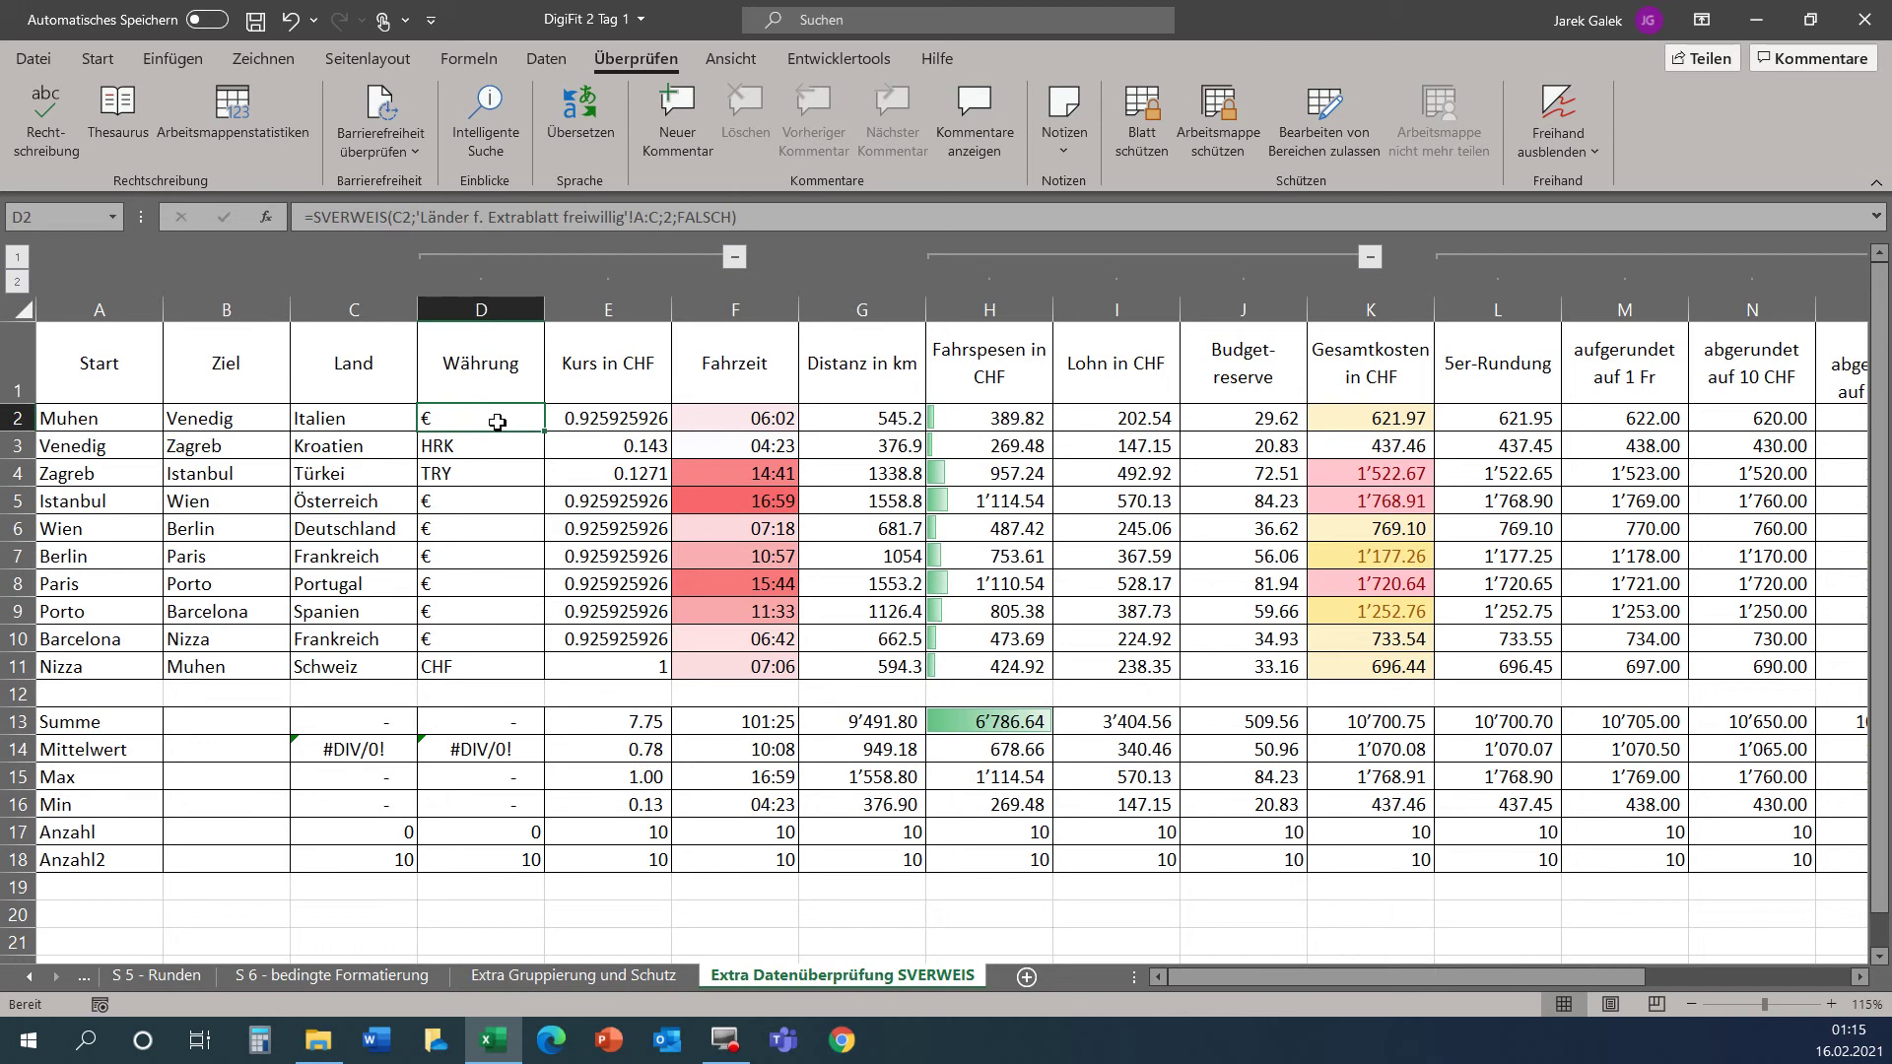
left_click(345, 429)
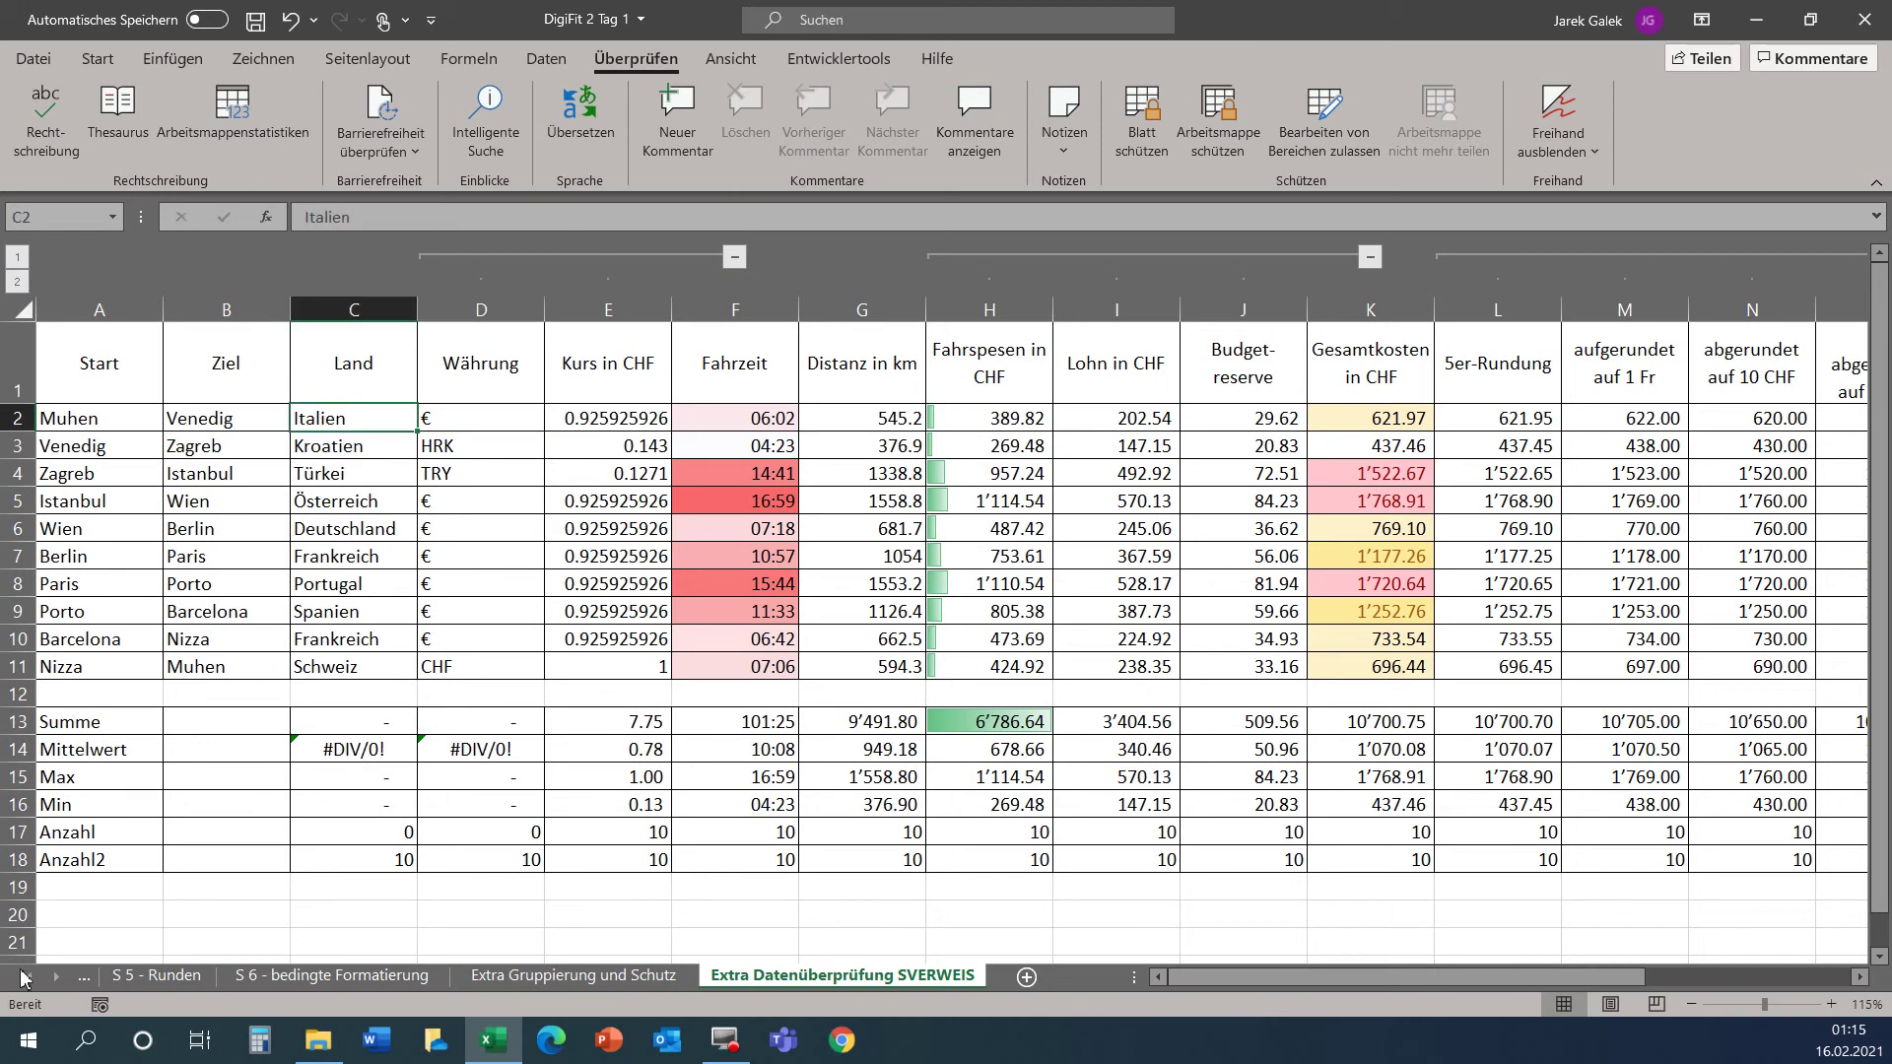
left_click(21, 976)
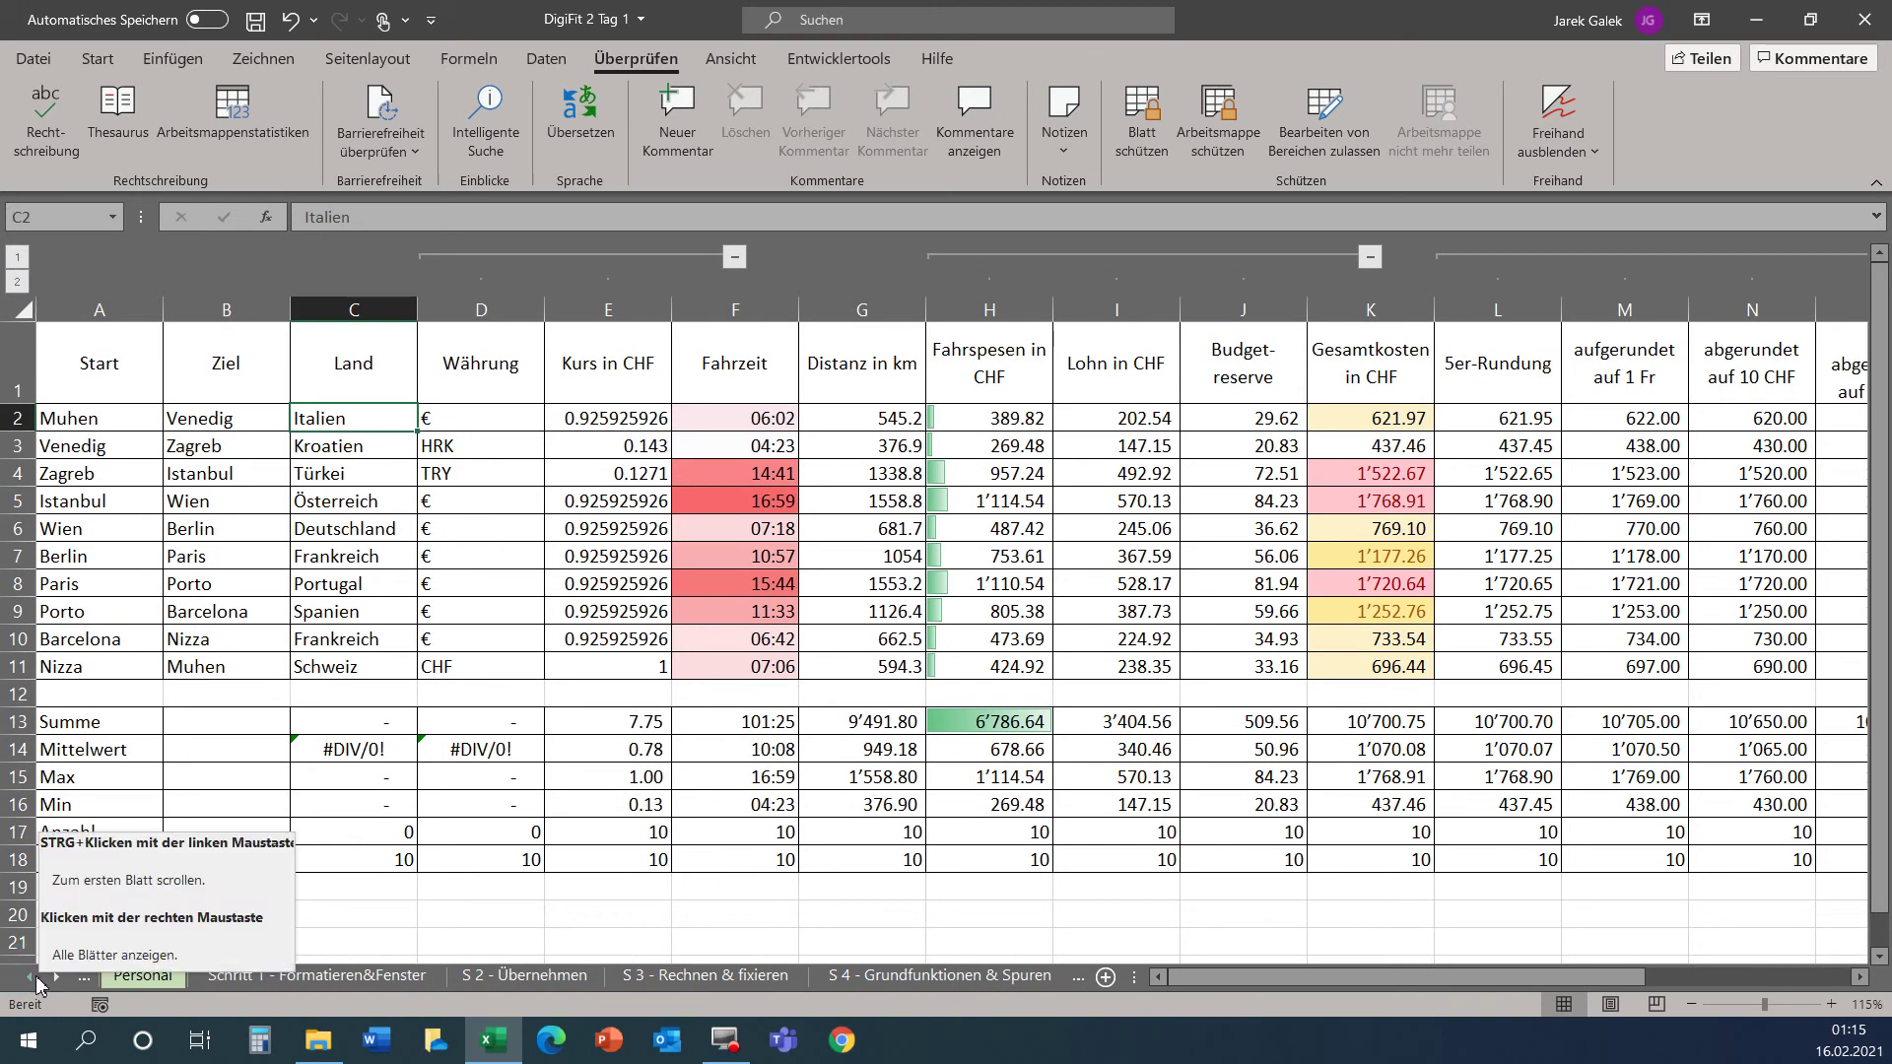
left_click(29, 976)
left_click(29, 977)
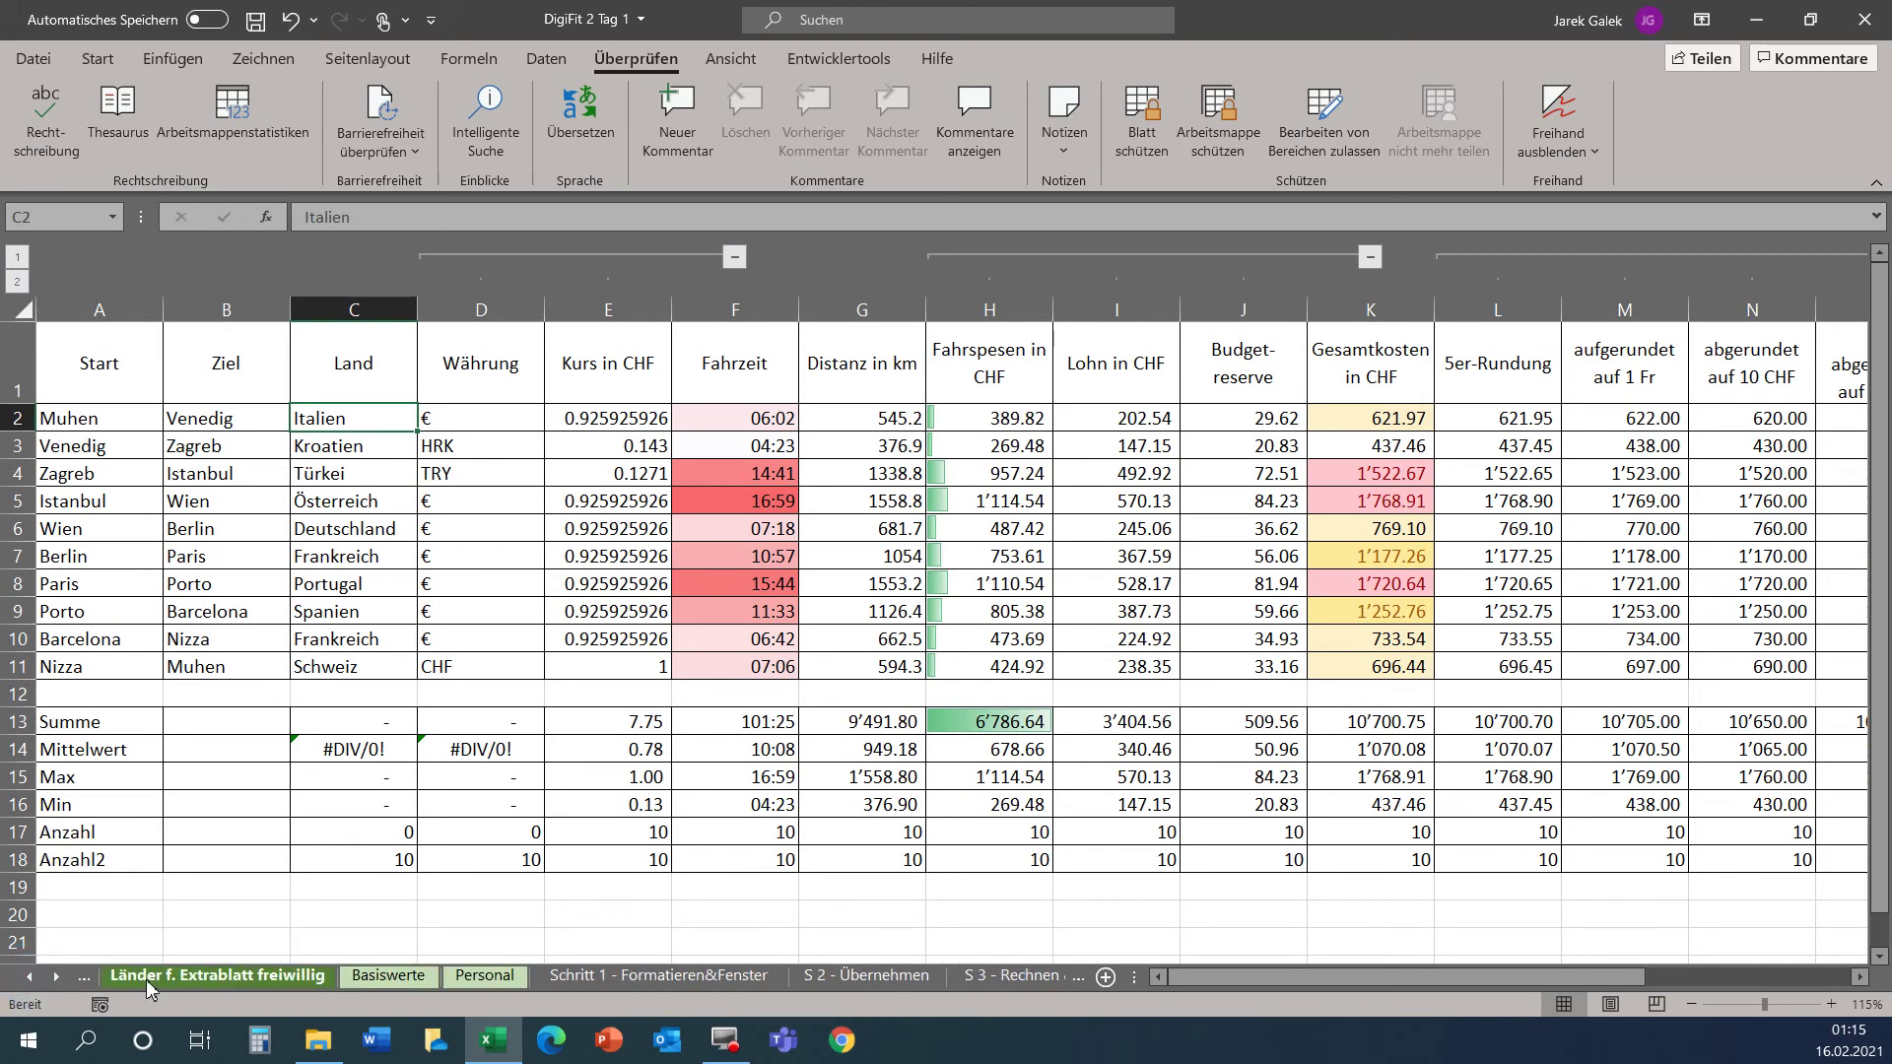
left_click(141, 980)
left_click_drag(216, 263, 609, 242)
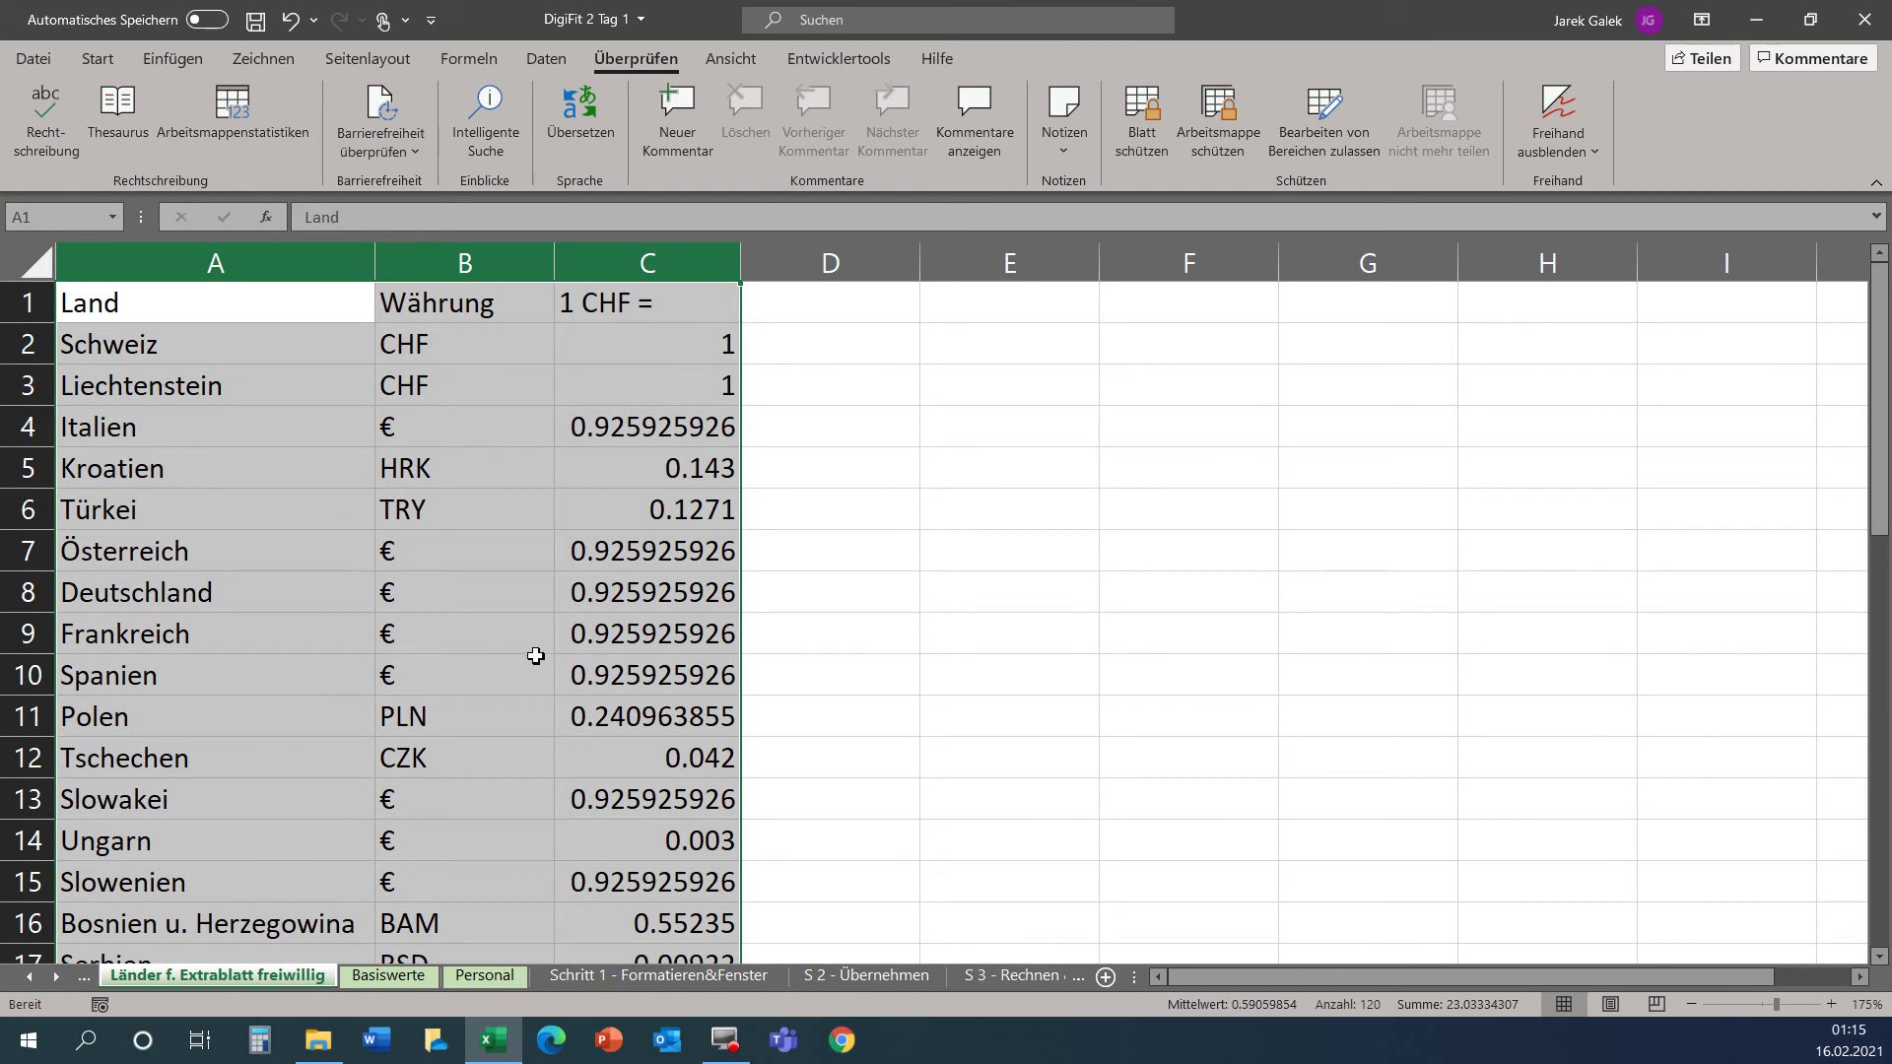
Return to the Extra Datenüberprüfung SVERWEIS sheet and collapse all its column groups to outline level 1.
left_click(1076, 977)
left_click(1074, 977)
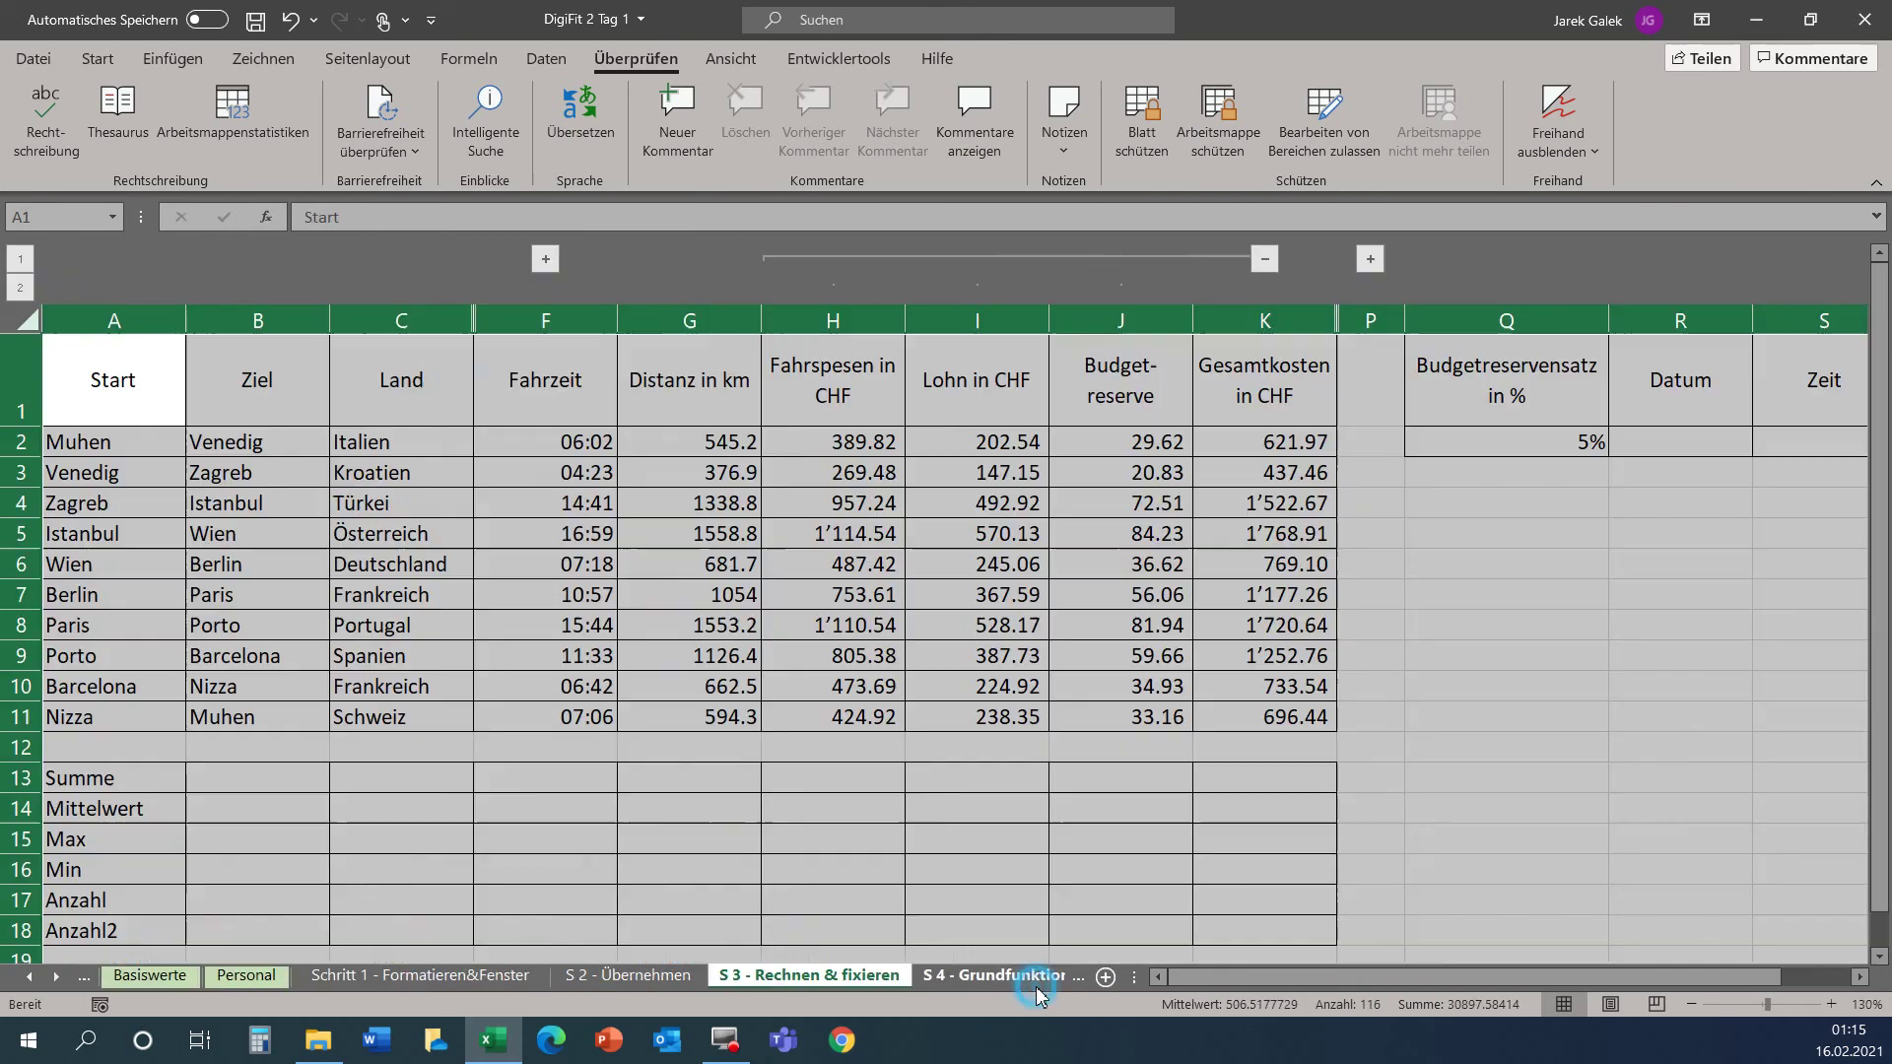
left_click(1064, 979)
left_click(1037, 978)
left_click(1035, 978)
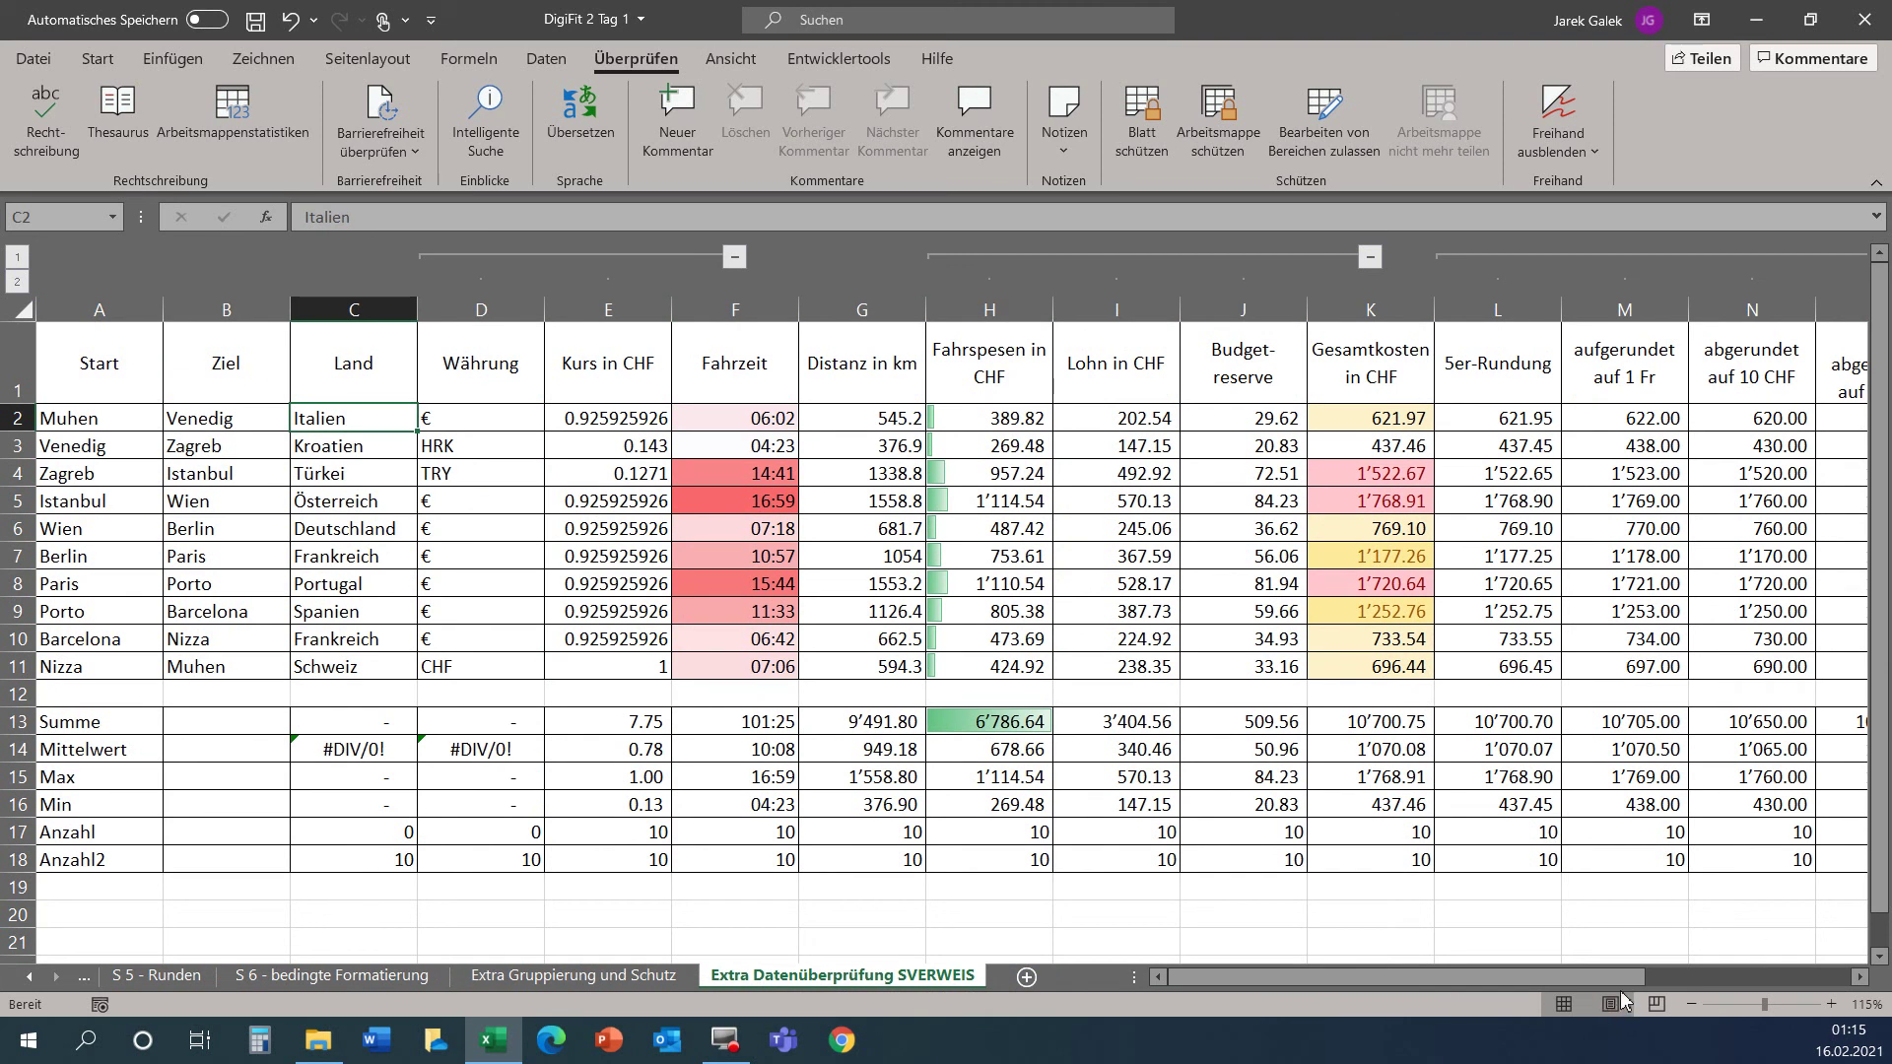
left_click(1686, 972)
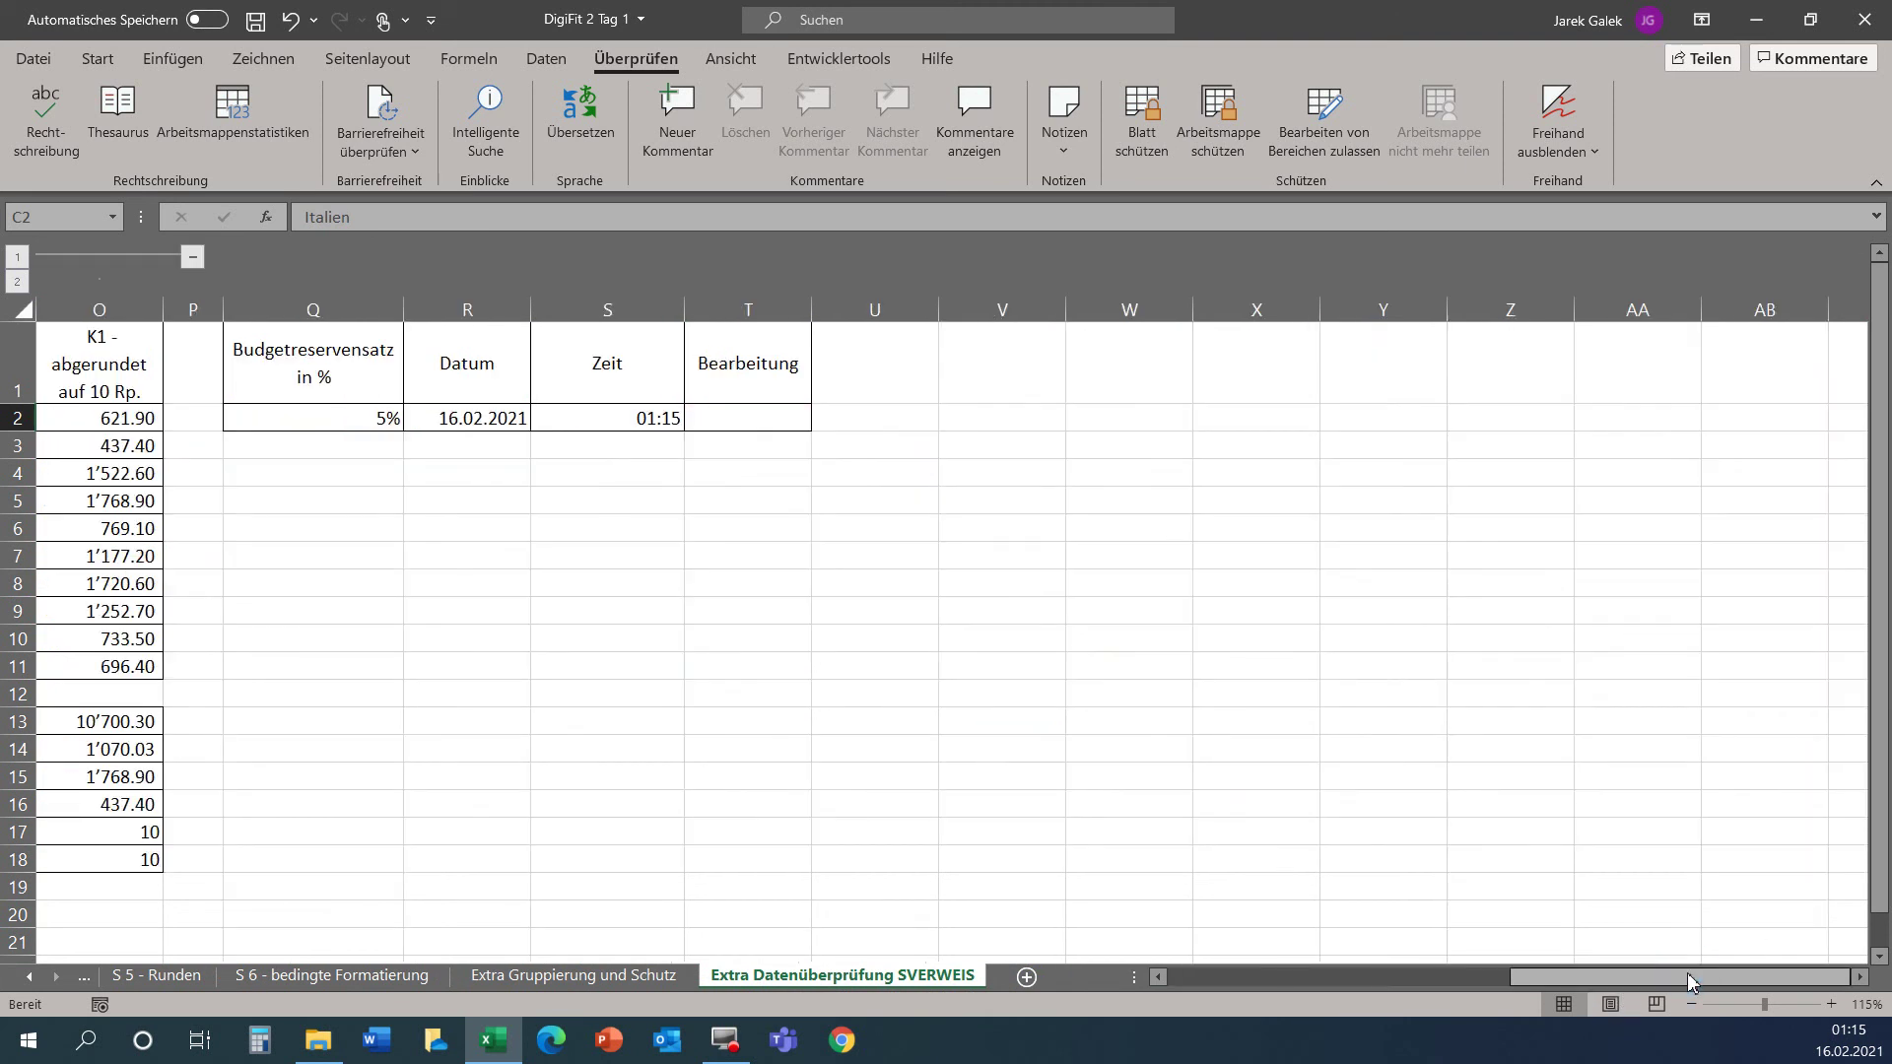
left_click(1374, 980)
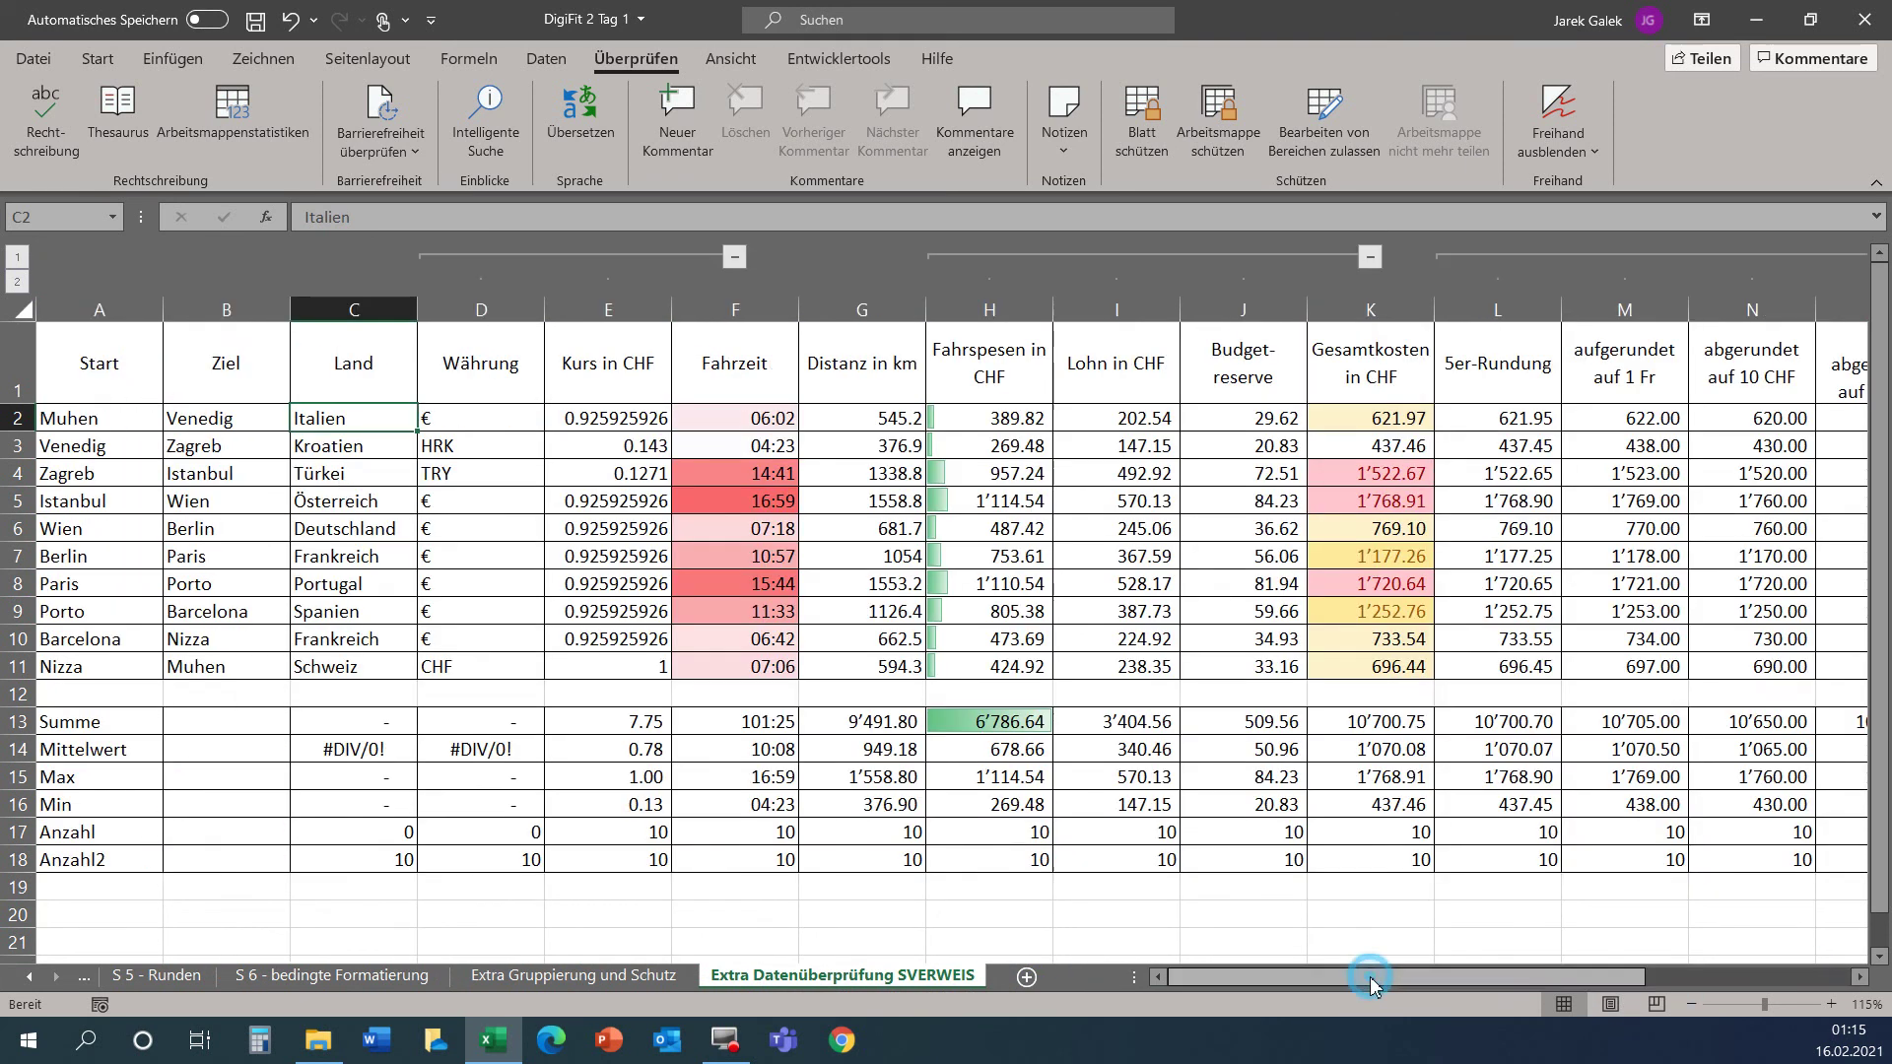
left_click(17, 258)
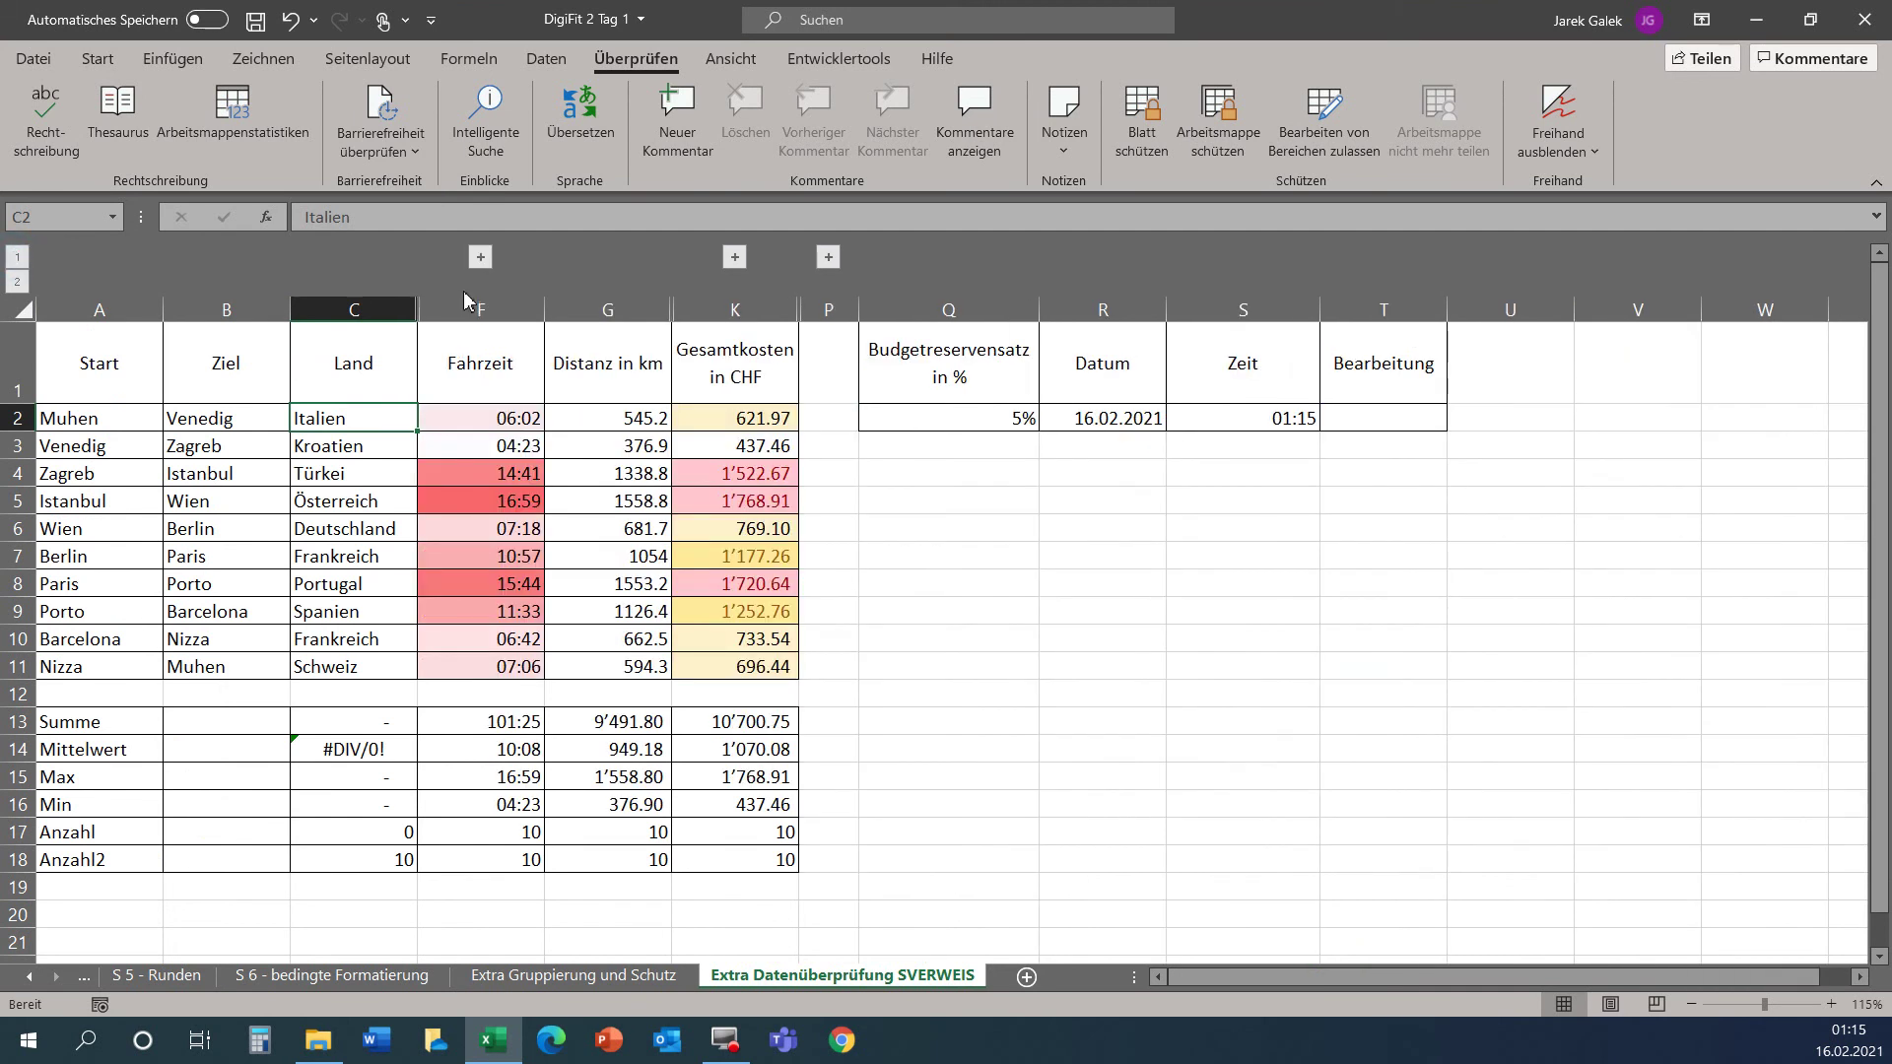
Try out the Bearbeitung dropdown list in T2 with the entries blev, afra and hija.
left_click(1370, 426)
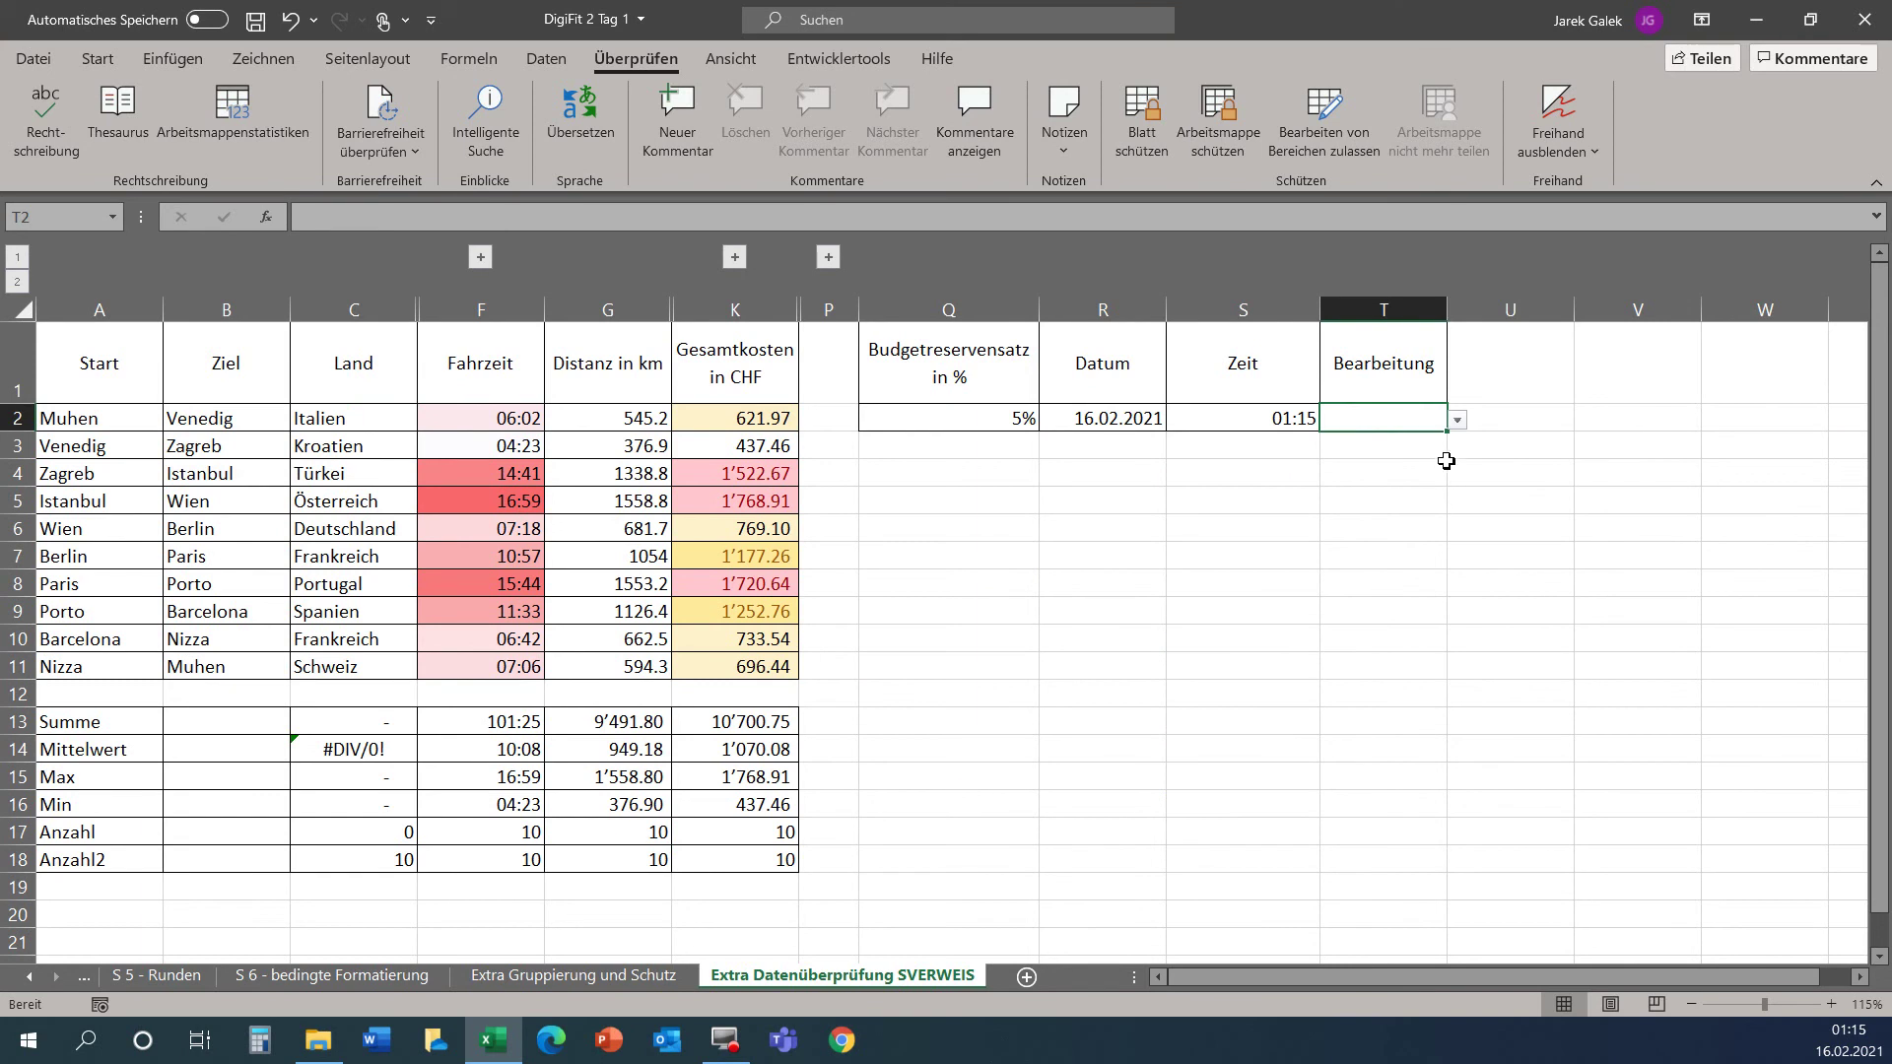
left_click(1459, 421)
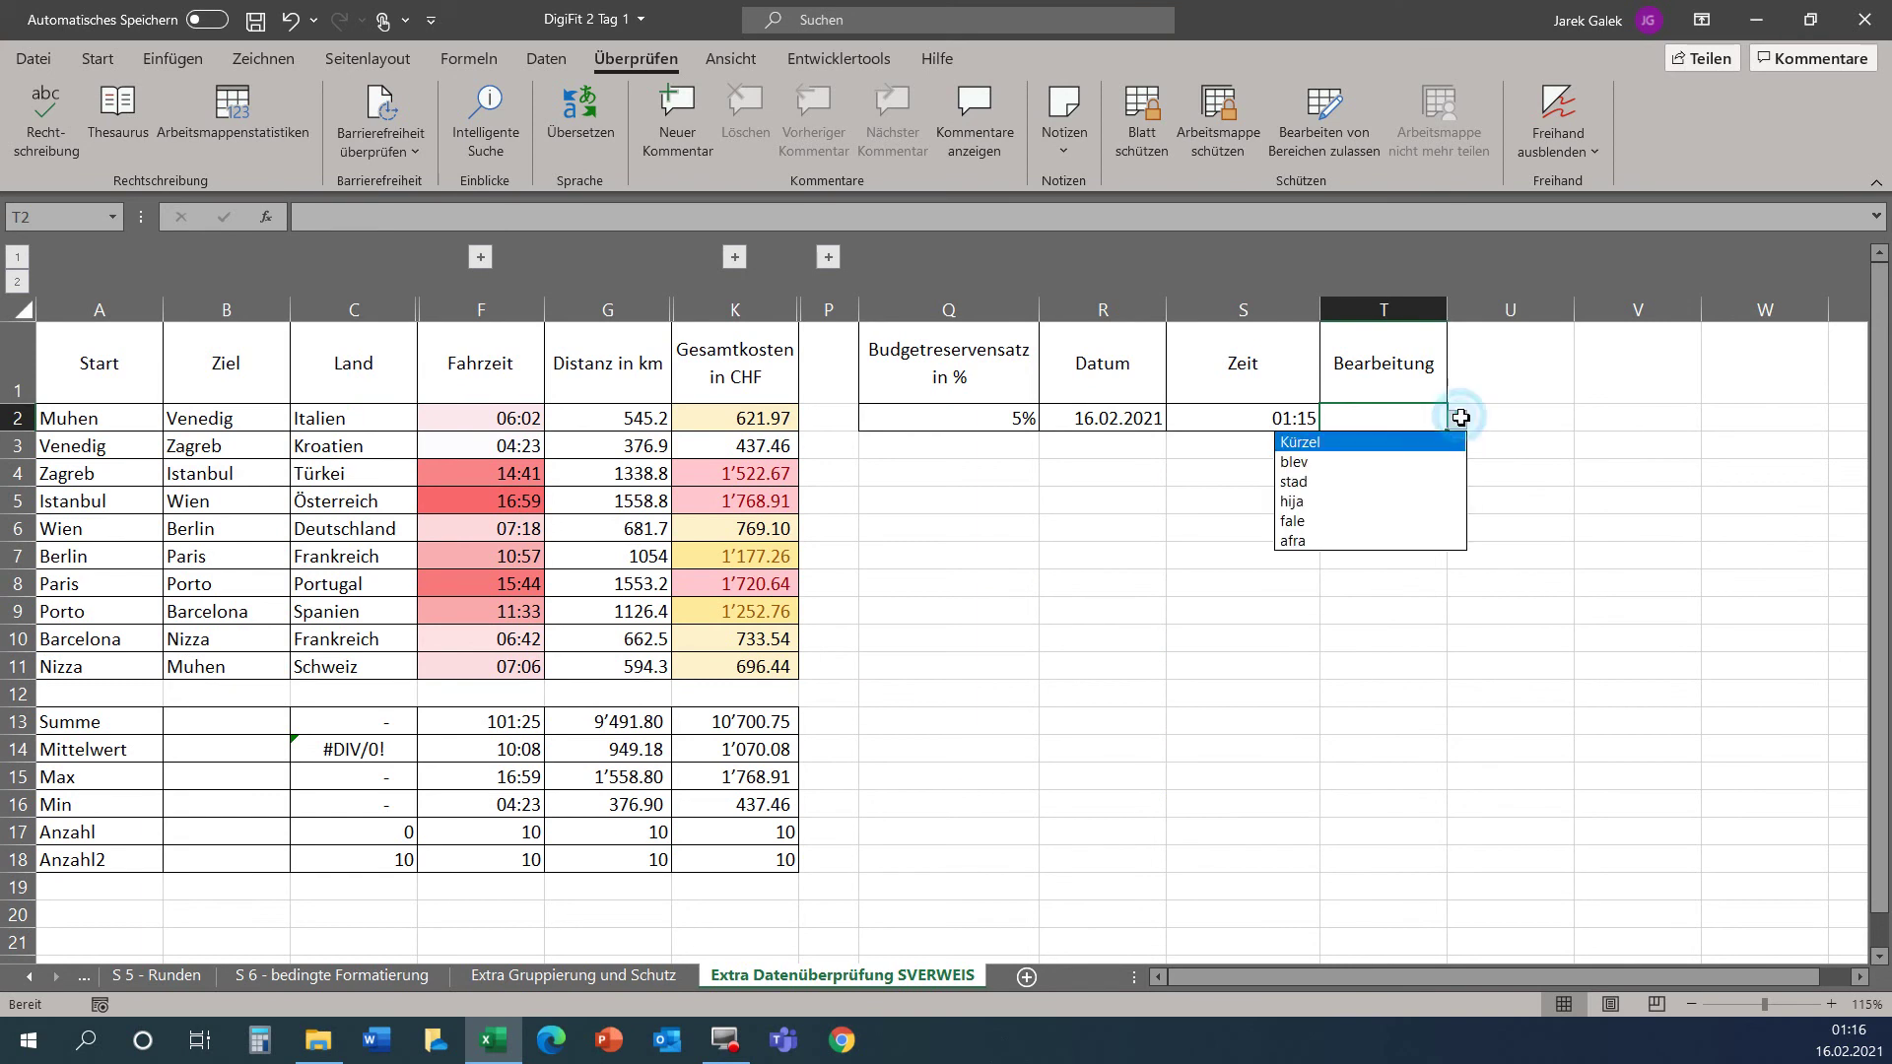
left_click(1408, 467)
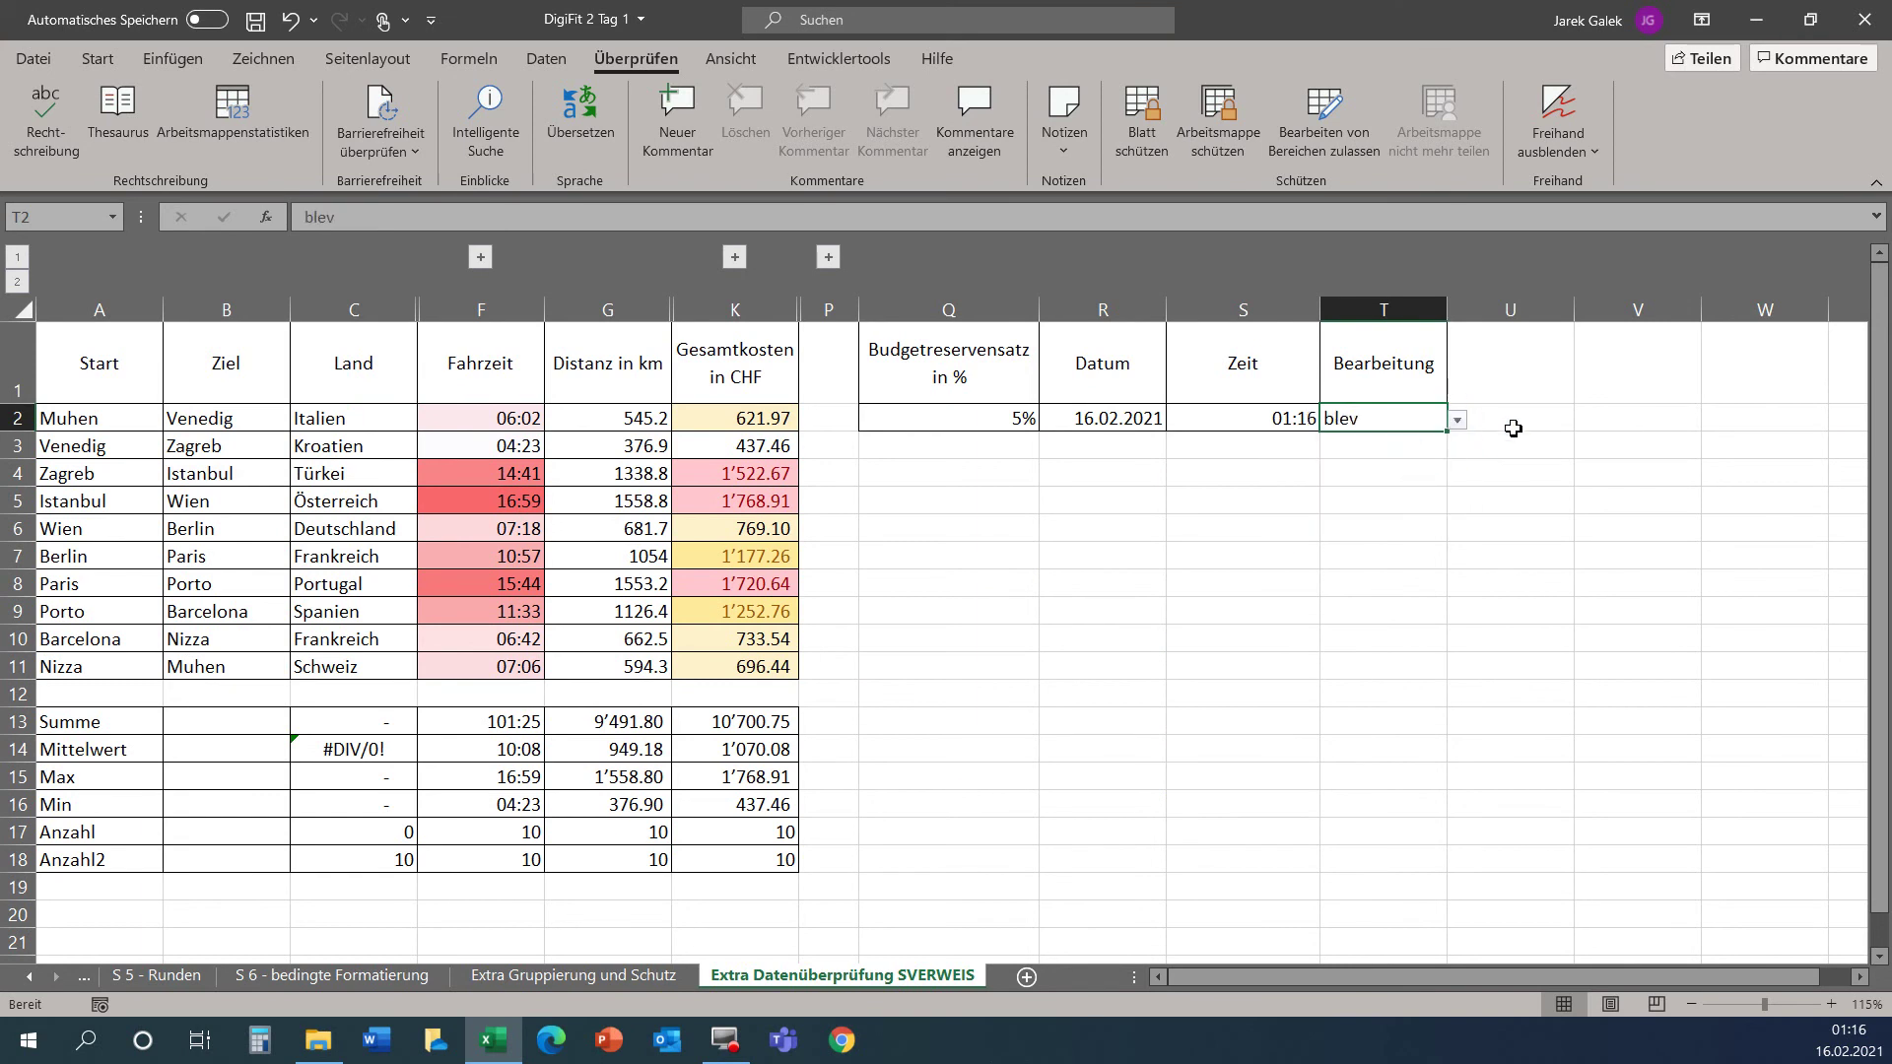
left_click(1457, 420)
left_click(1419, 538)
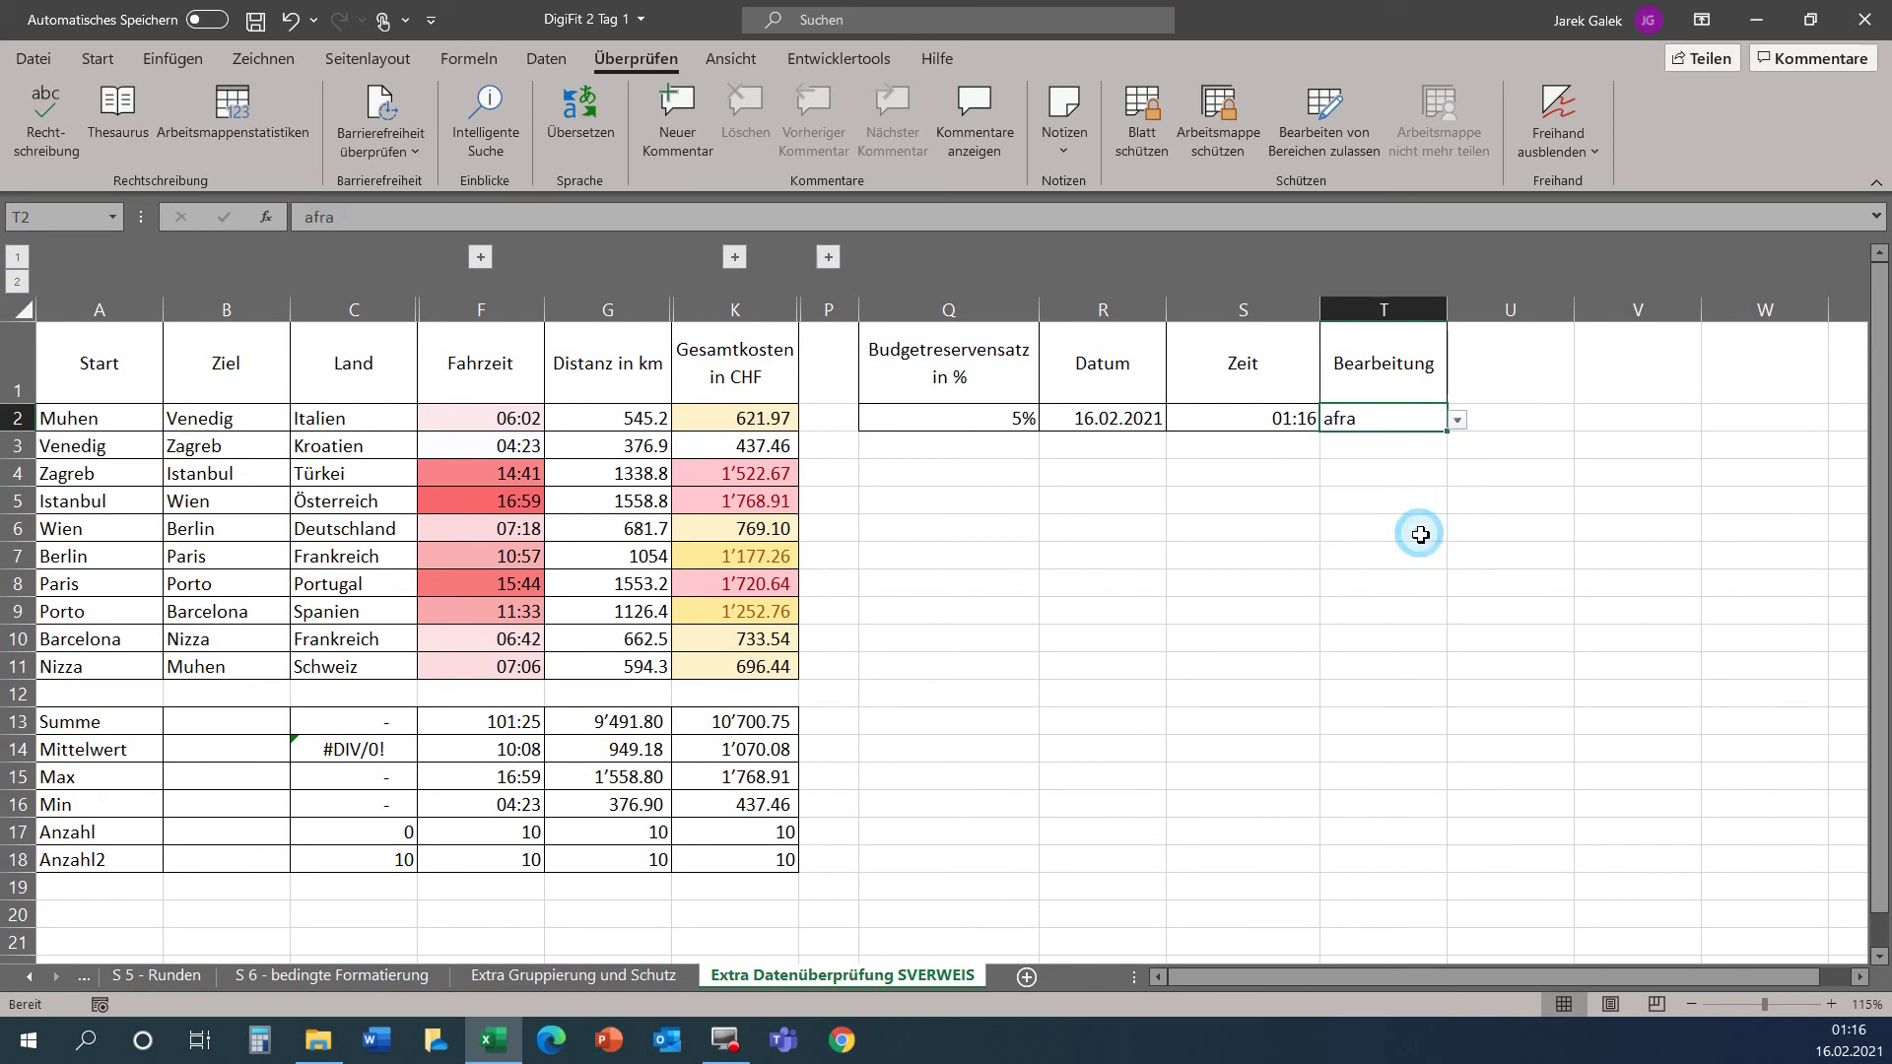
left_click(1457, 420)
key("Escape")
left_click(1364, 508)
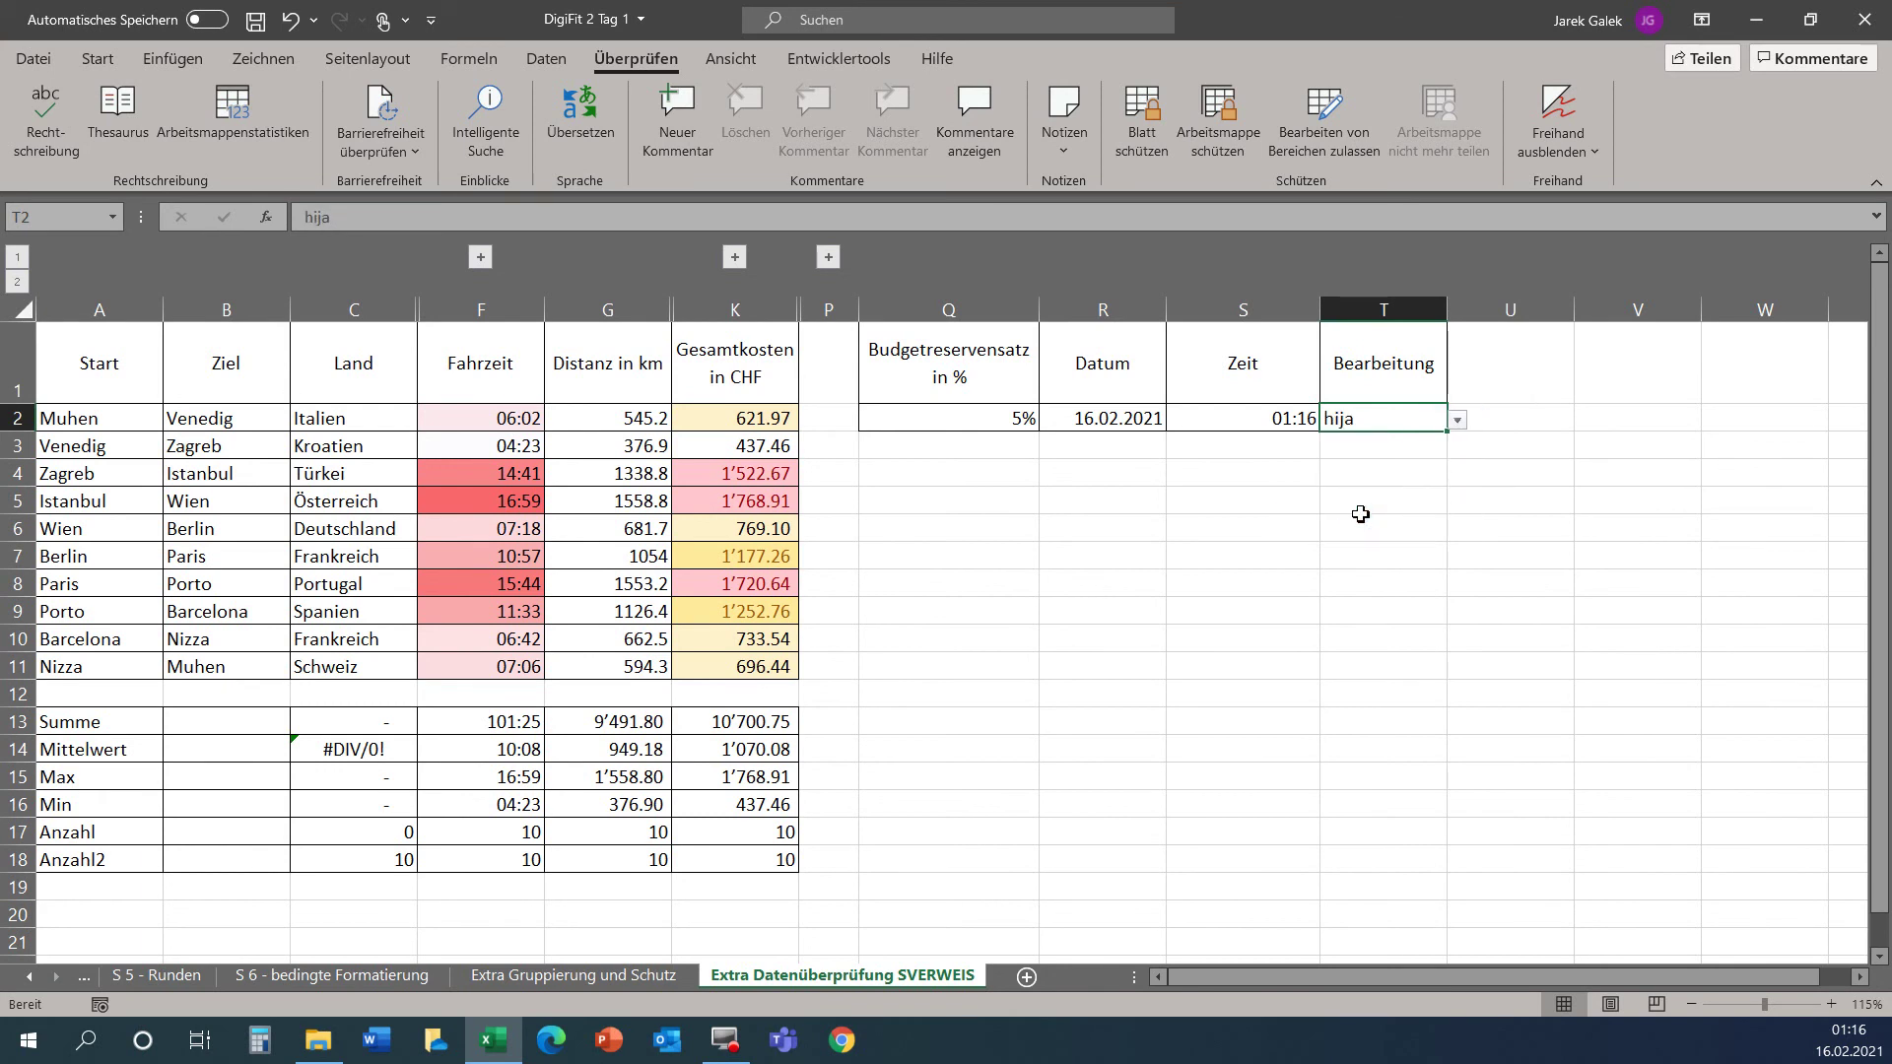
left_click(1457, 420)
left_click(1412, 494)
Look at the Kürzel column in the Personal sheet and return to the Extra Datenüberprüfung SVERWEIS sheet.
left_click(28, 979)
left_click(29, 978)
left_click(29, 978)
left_click(225, 978)
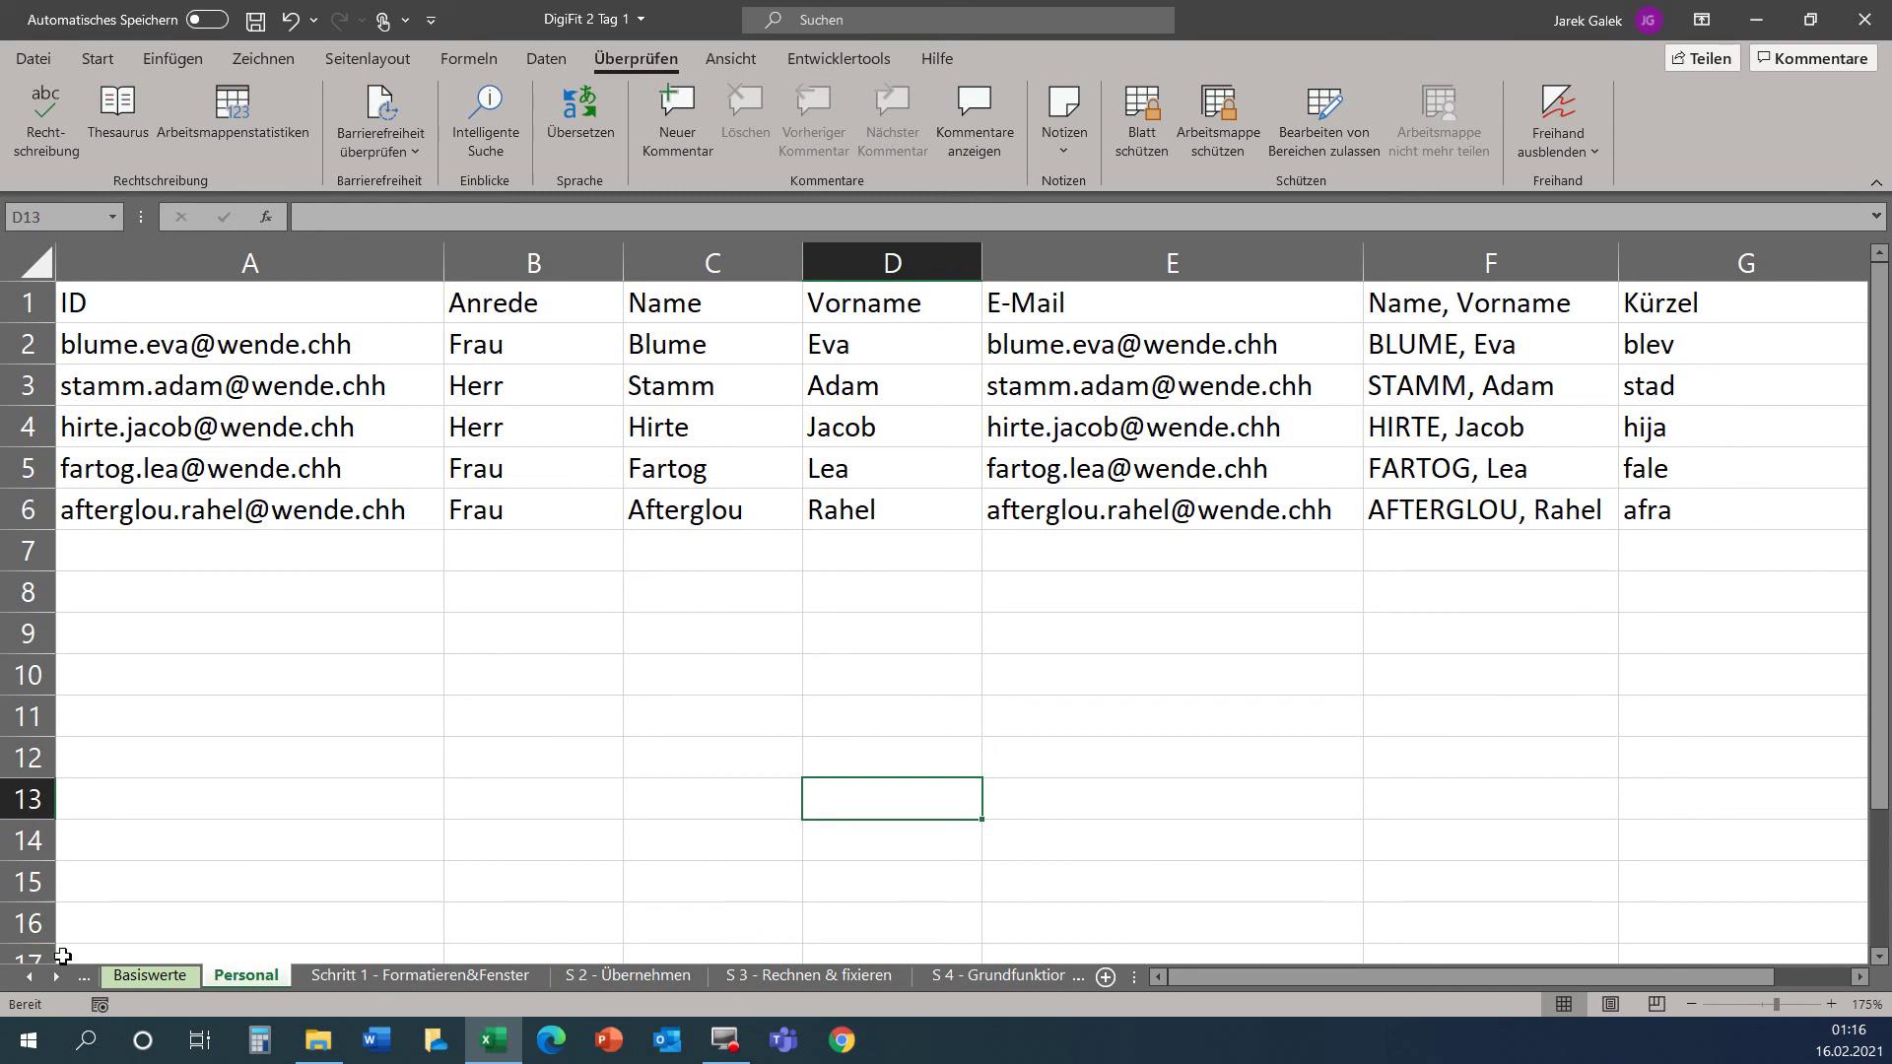
left_click(58, 975)
left_click(58, 975)
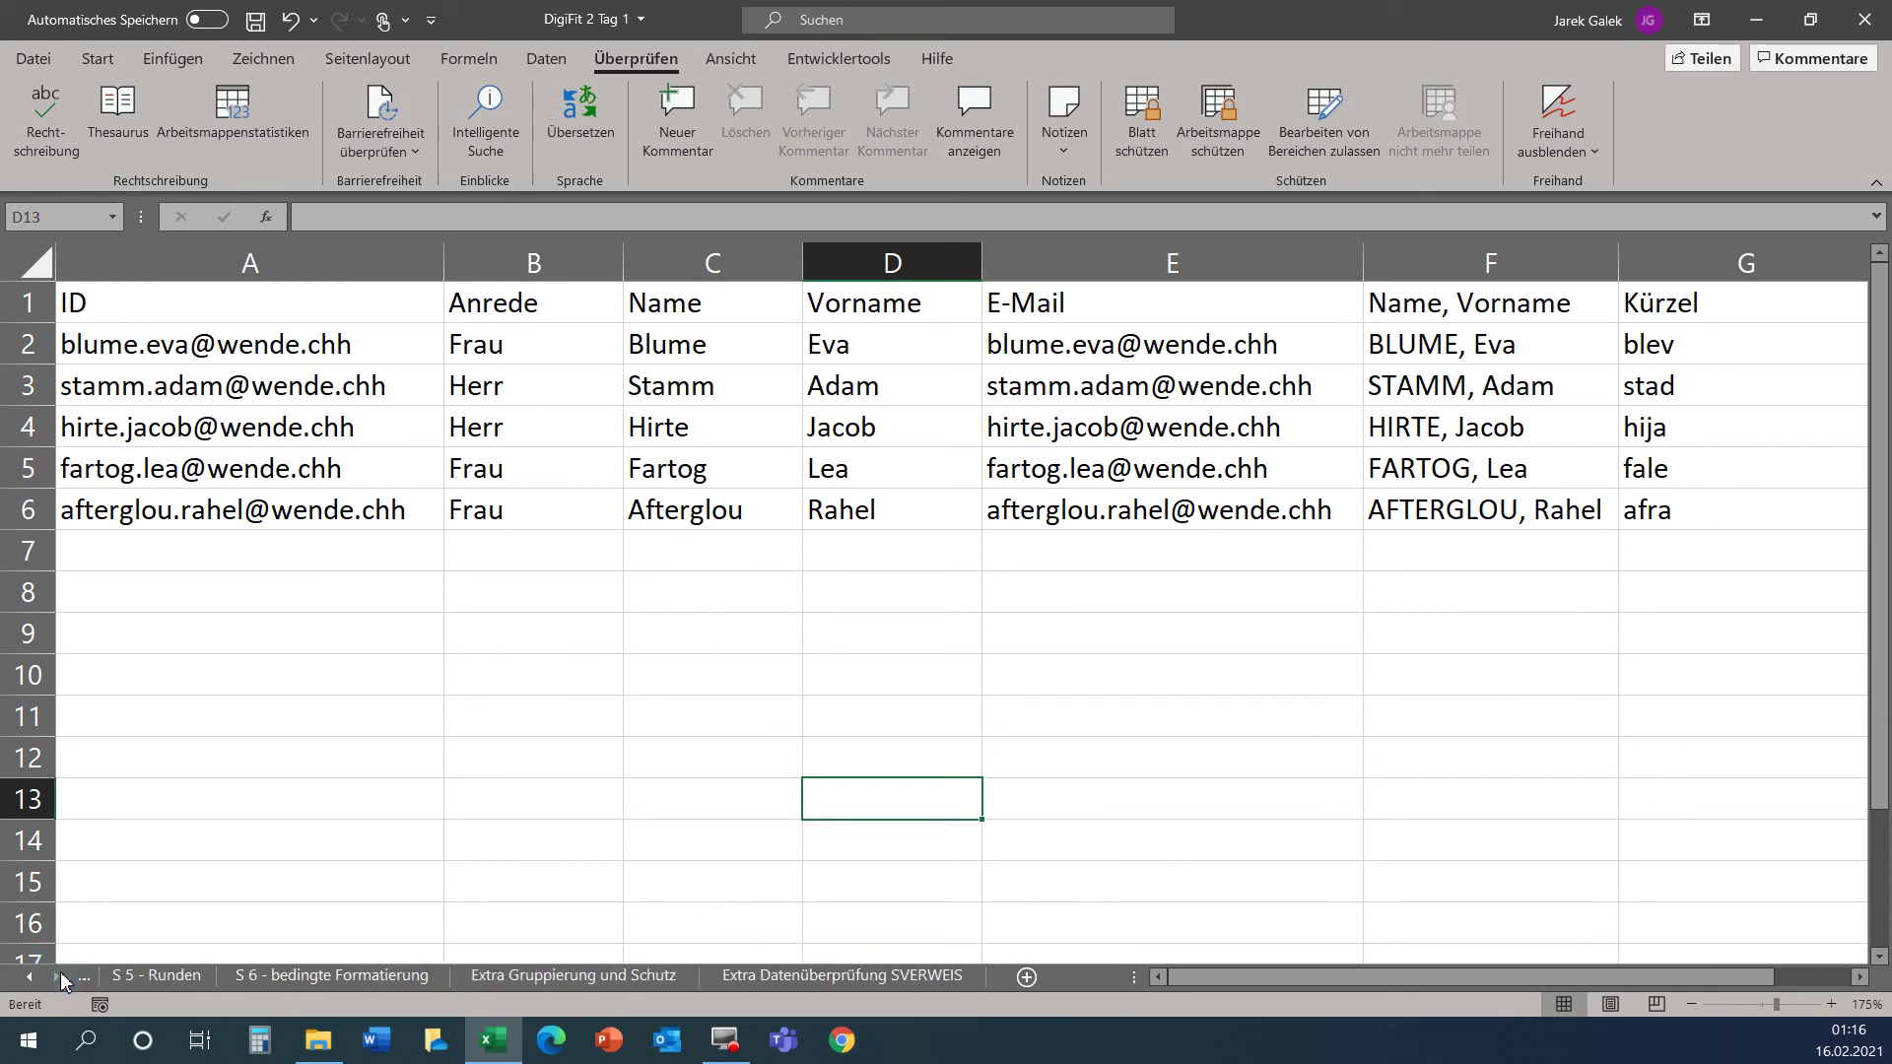
left_click(678, 977)
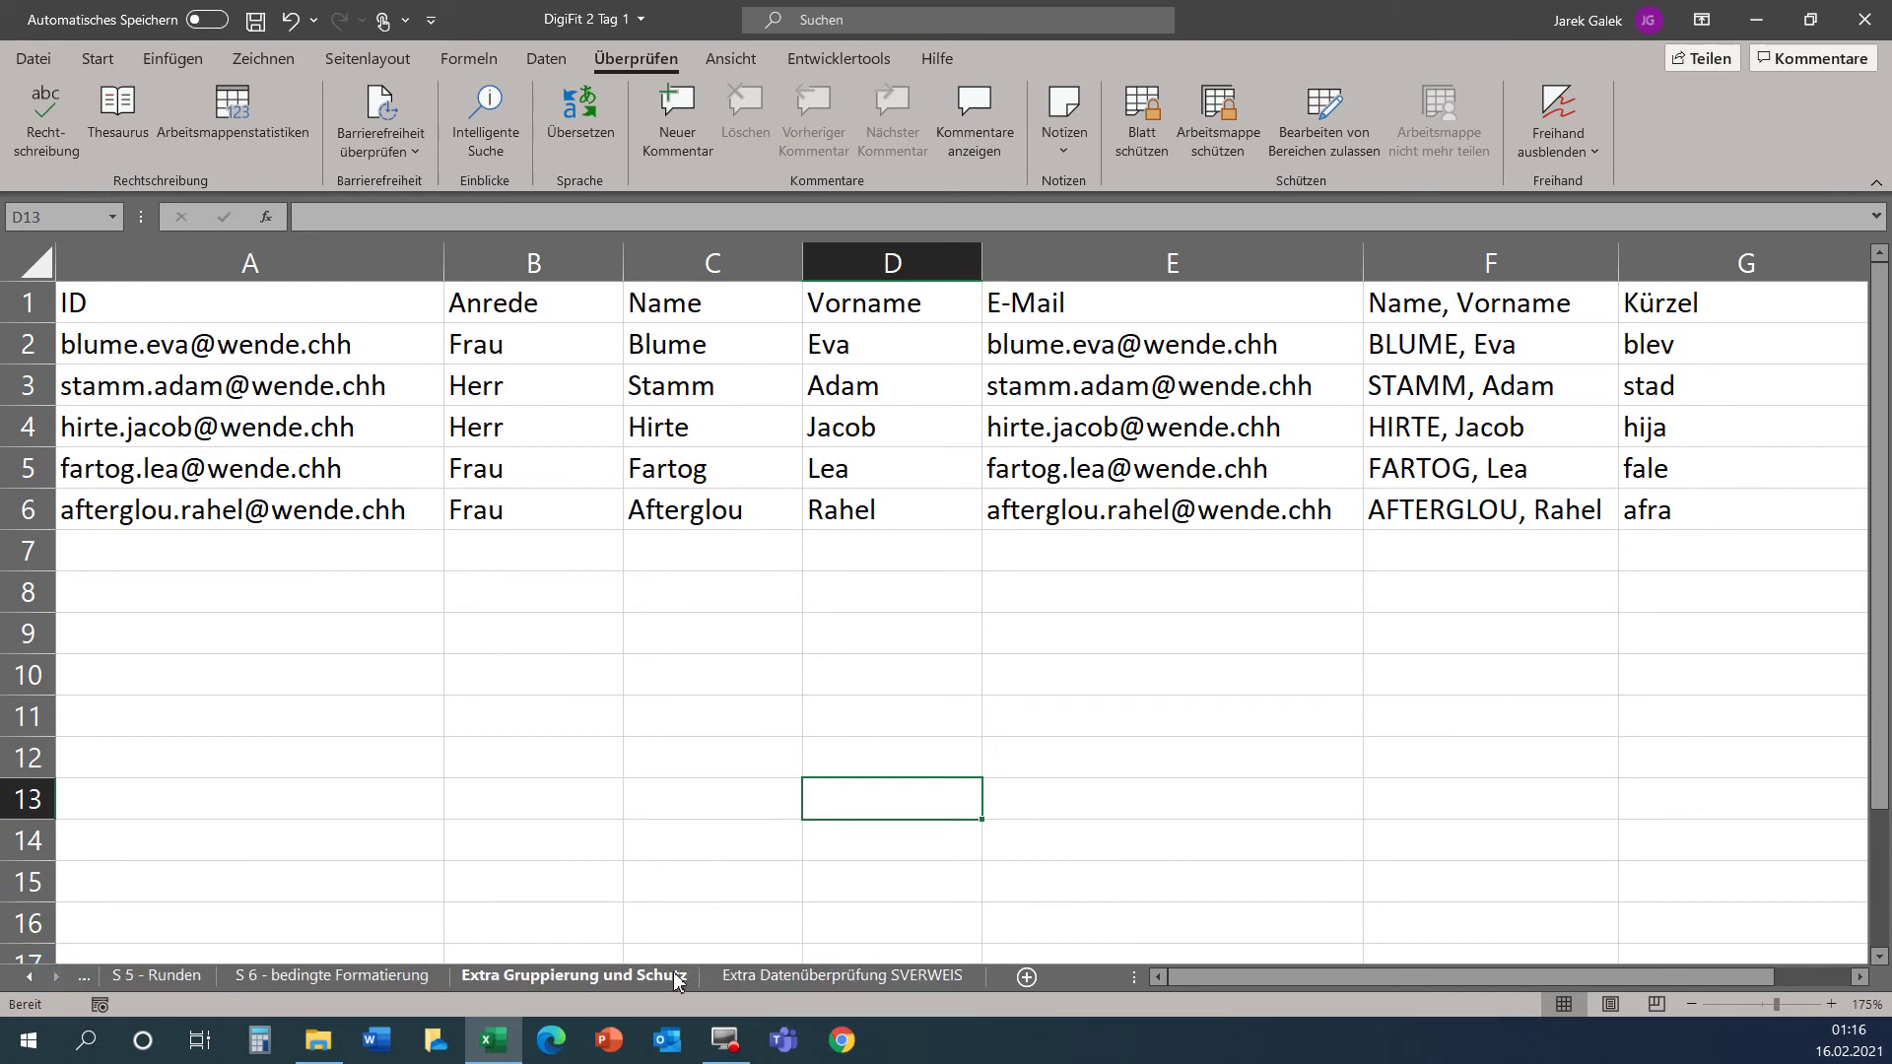
left_click(798, 976)
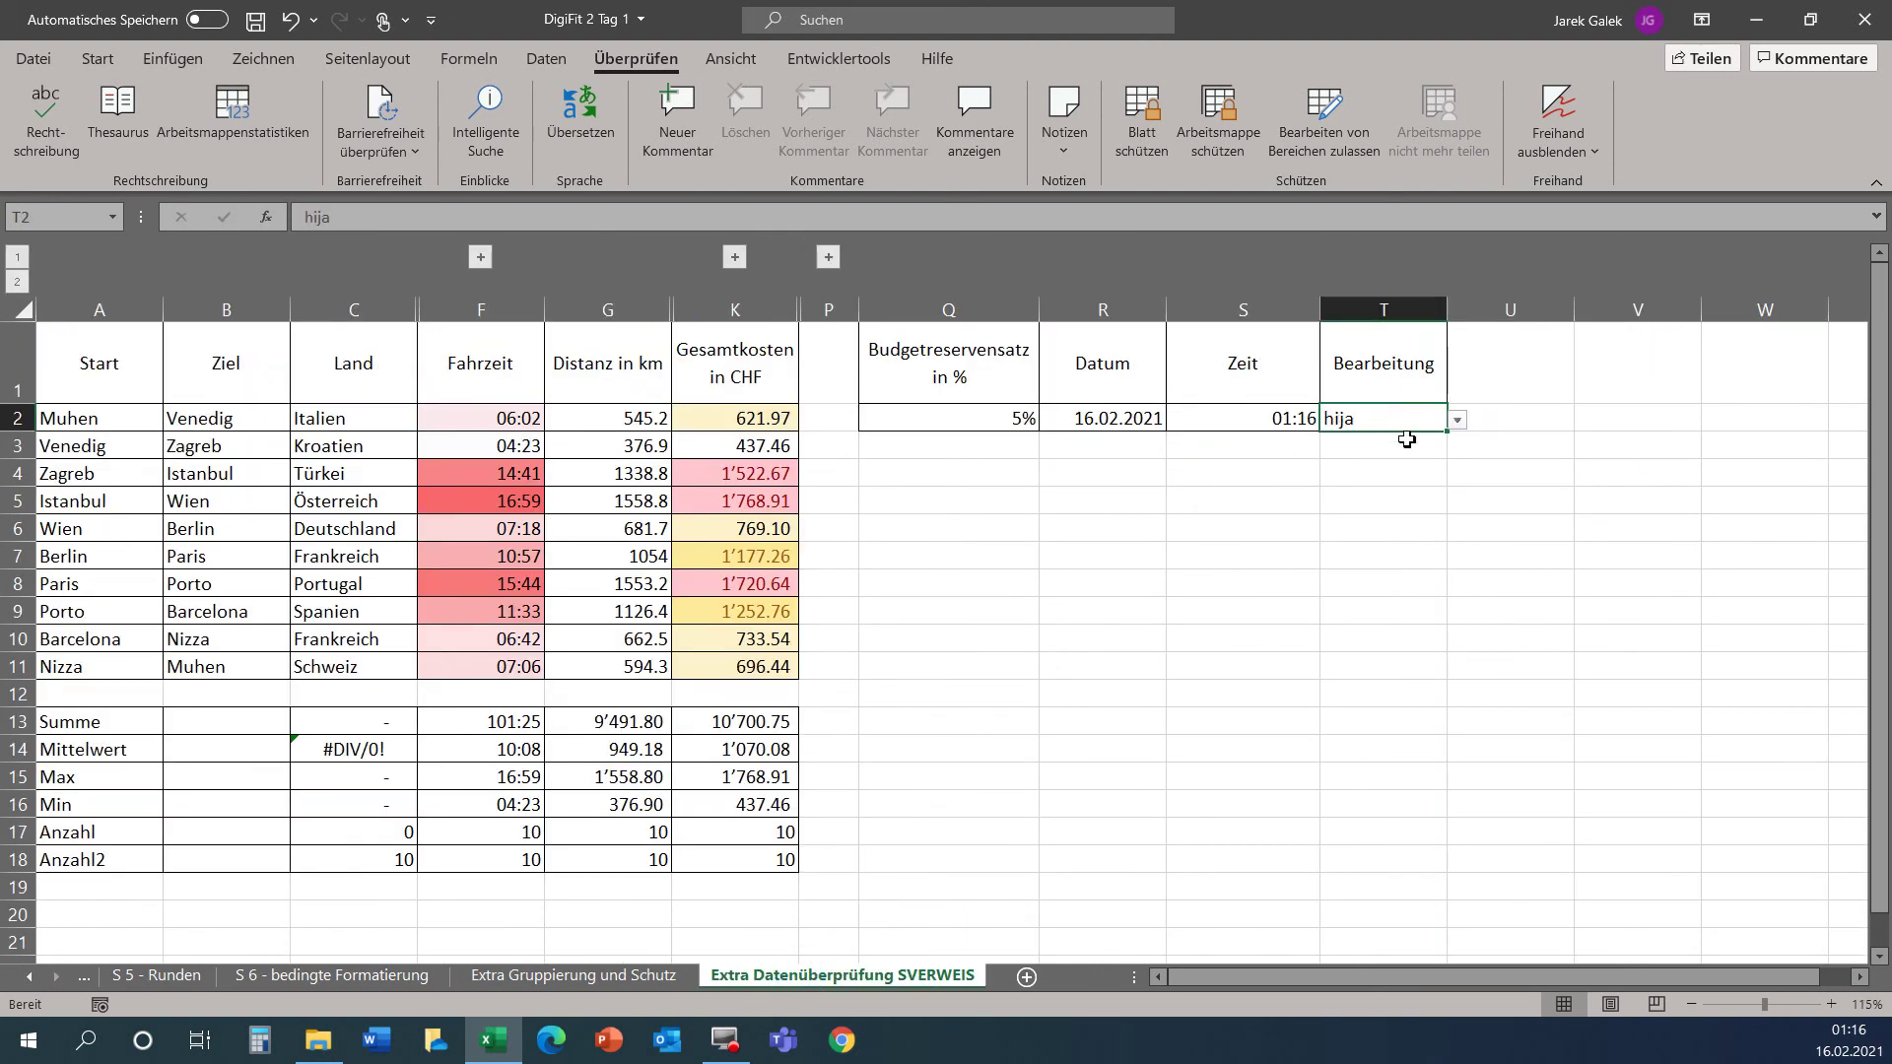
Clear T2 and its dropdown by filling it from the empty cell U2, and give T2 borders on all sides.
left_click(1517, 426)
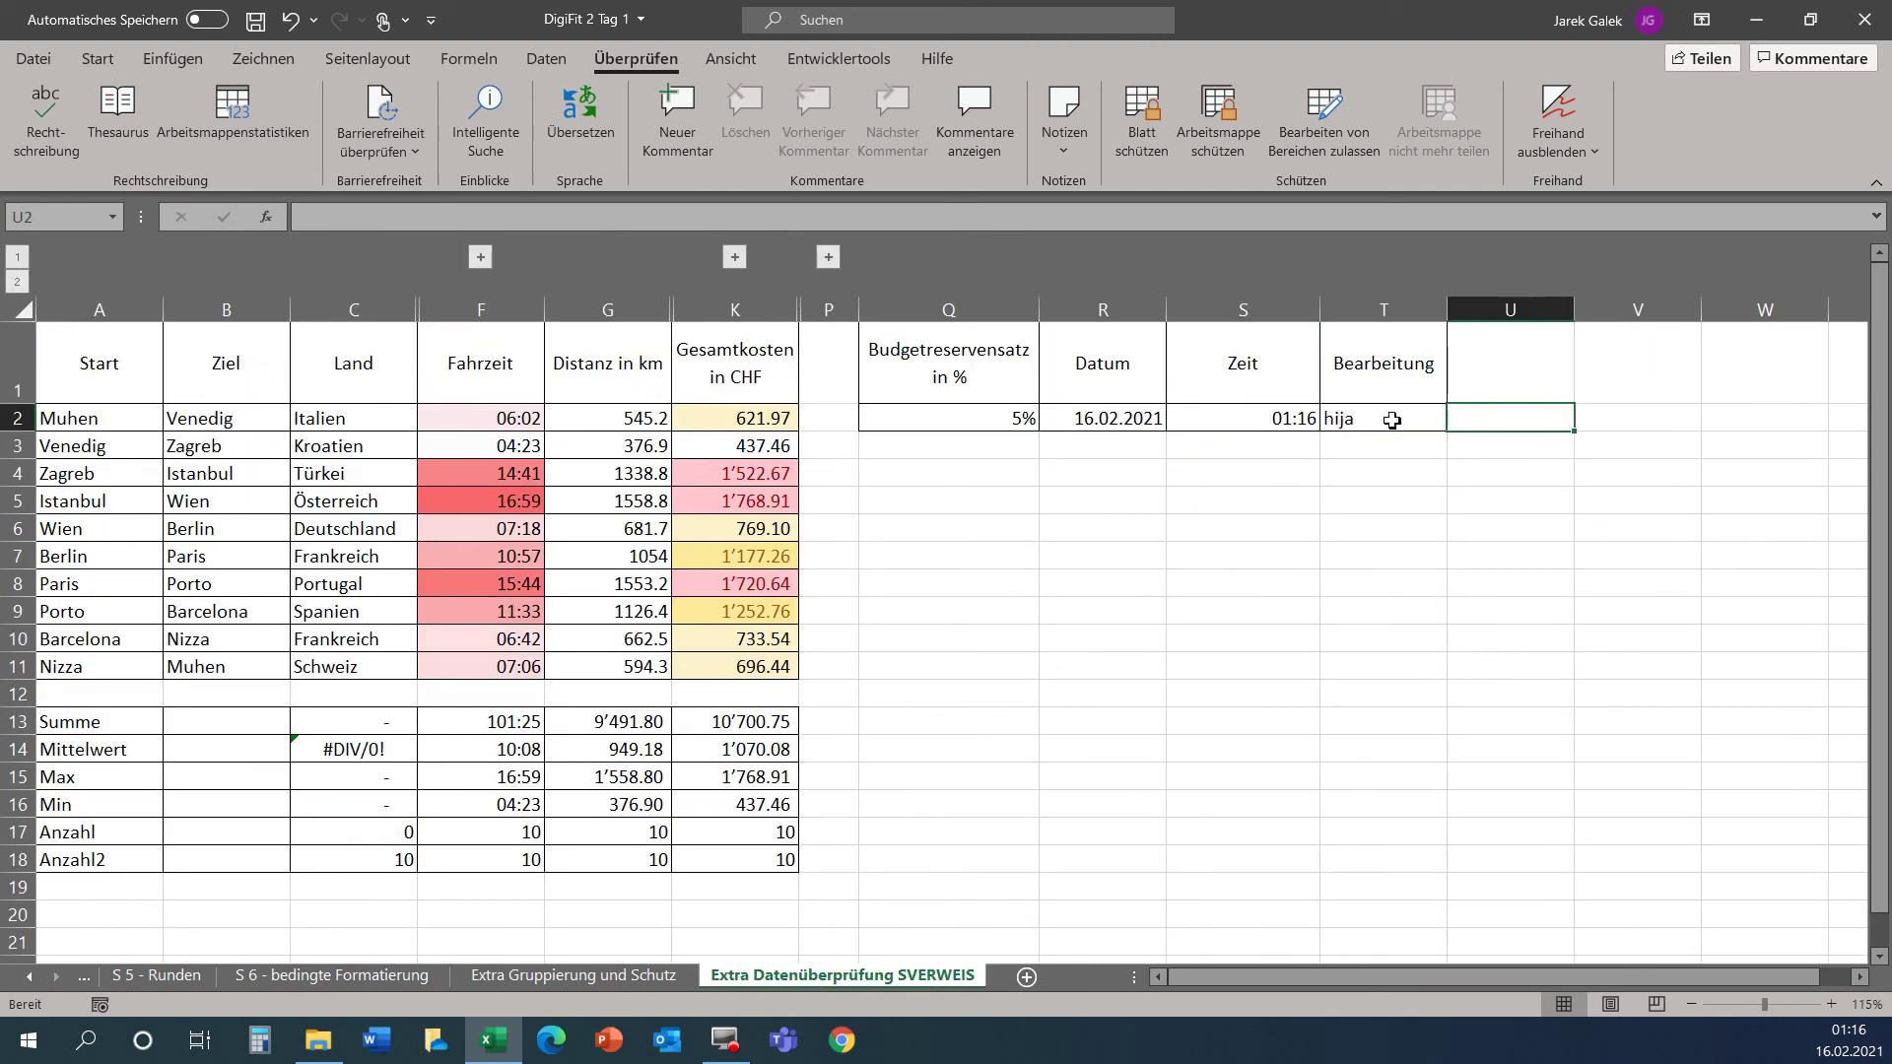
left_click_drag(1573, 431, 1374, 433)
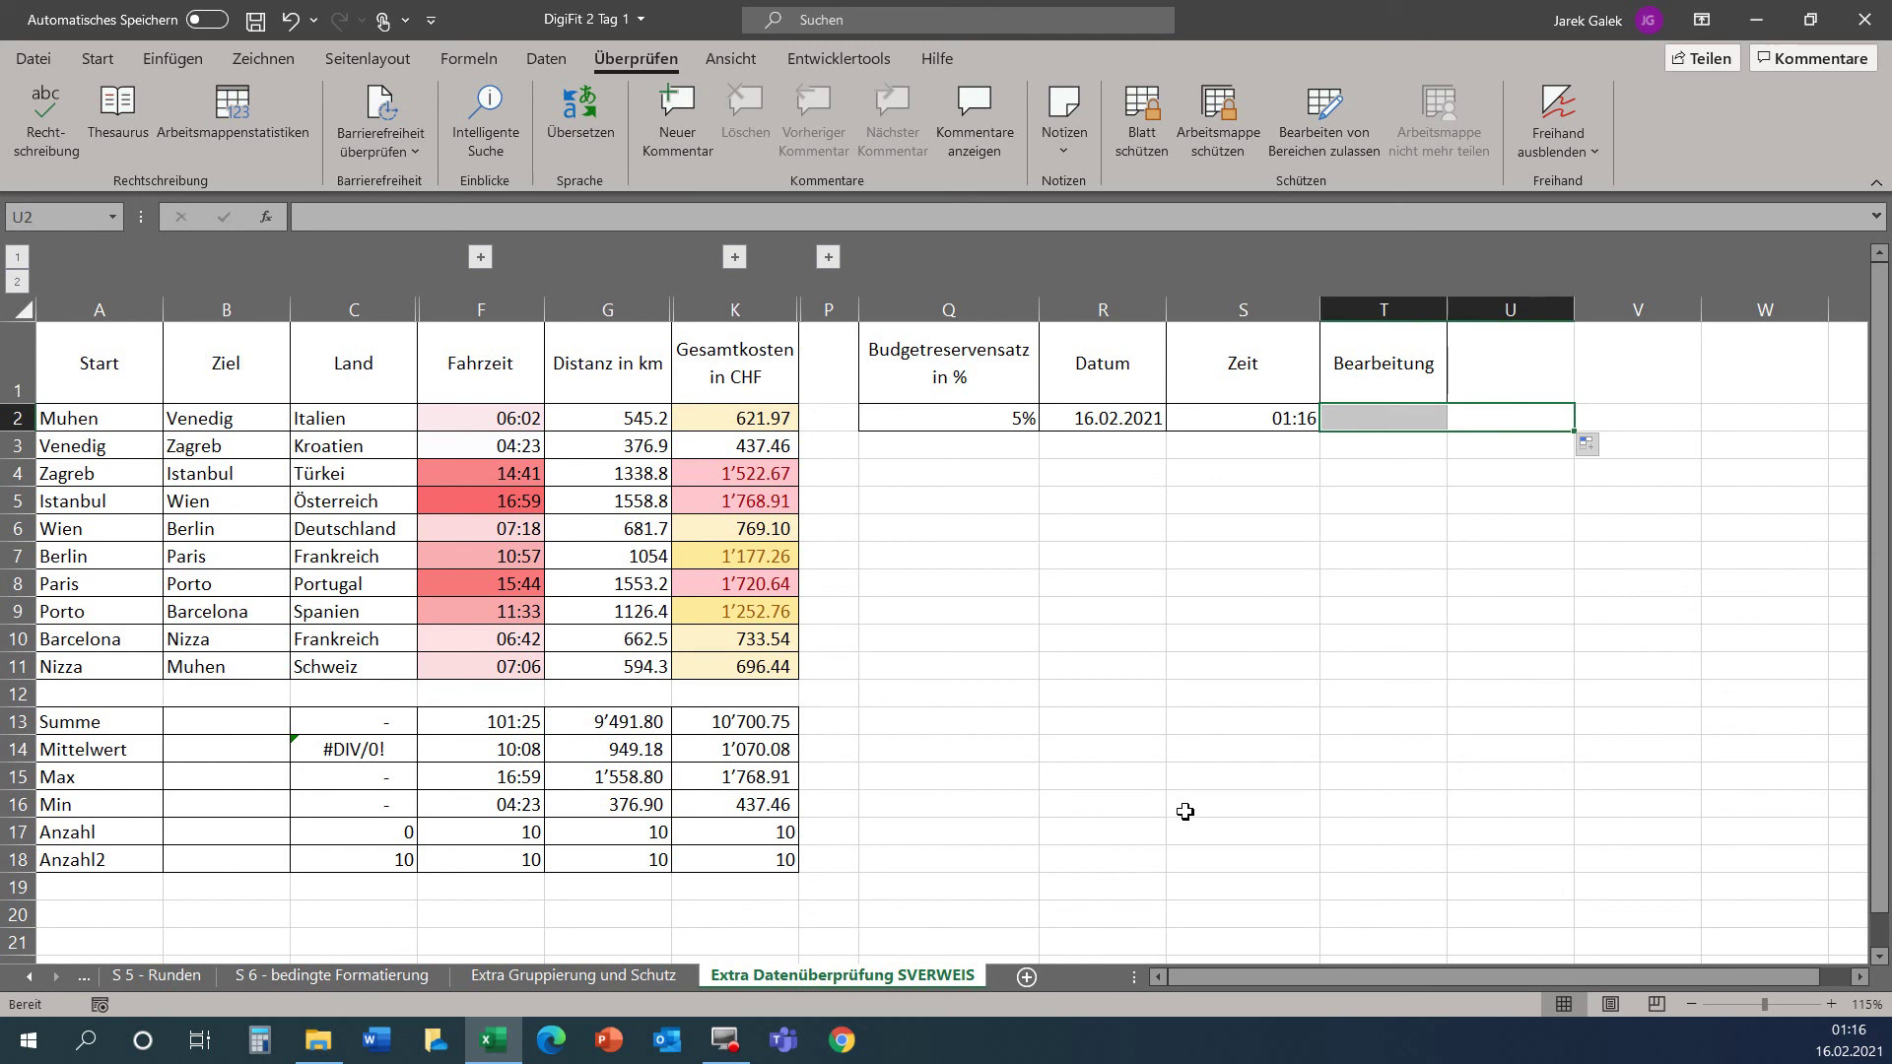
left_click(1396, 423)
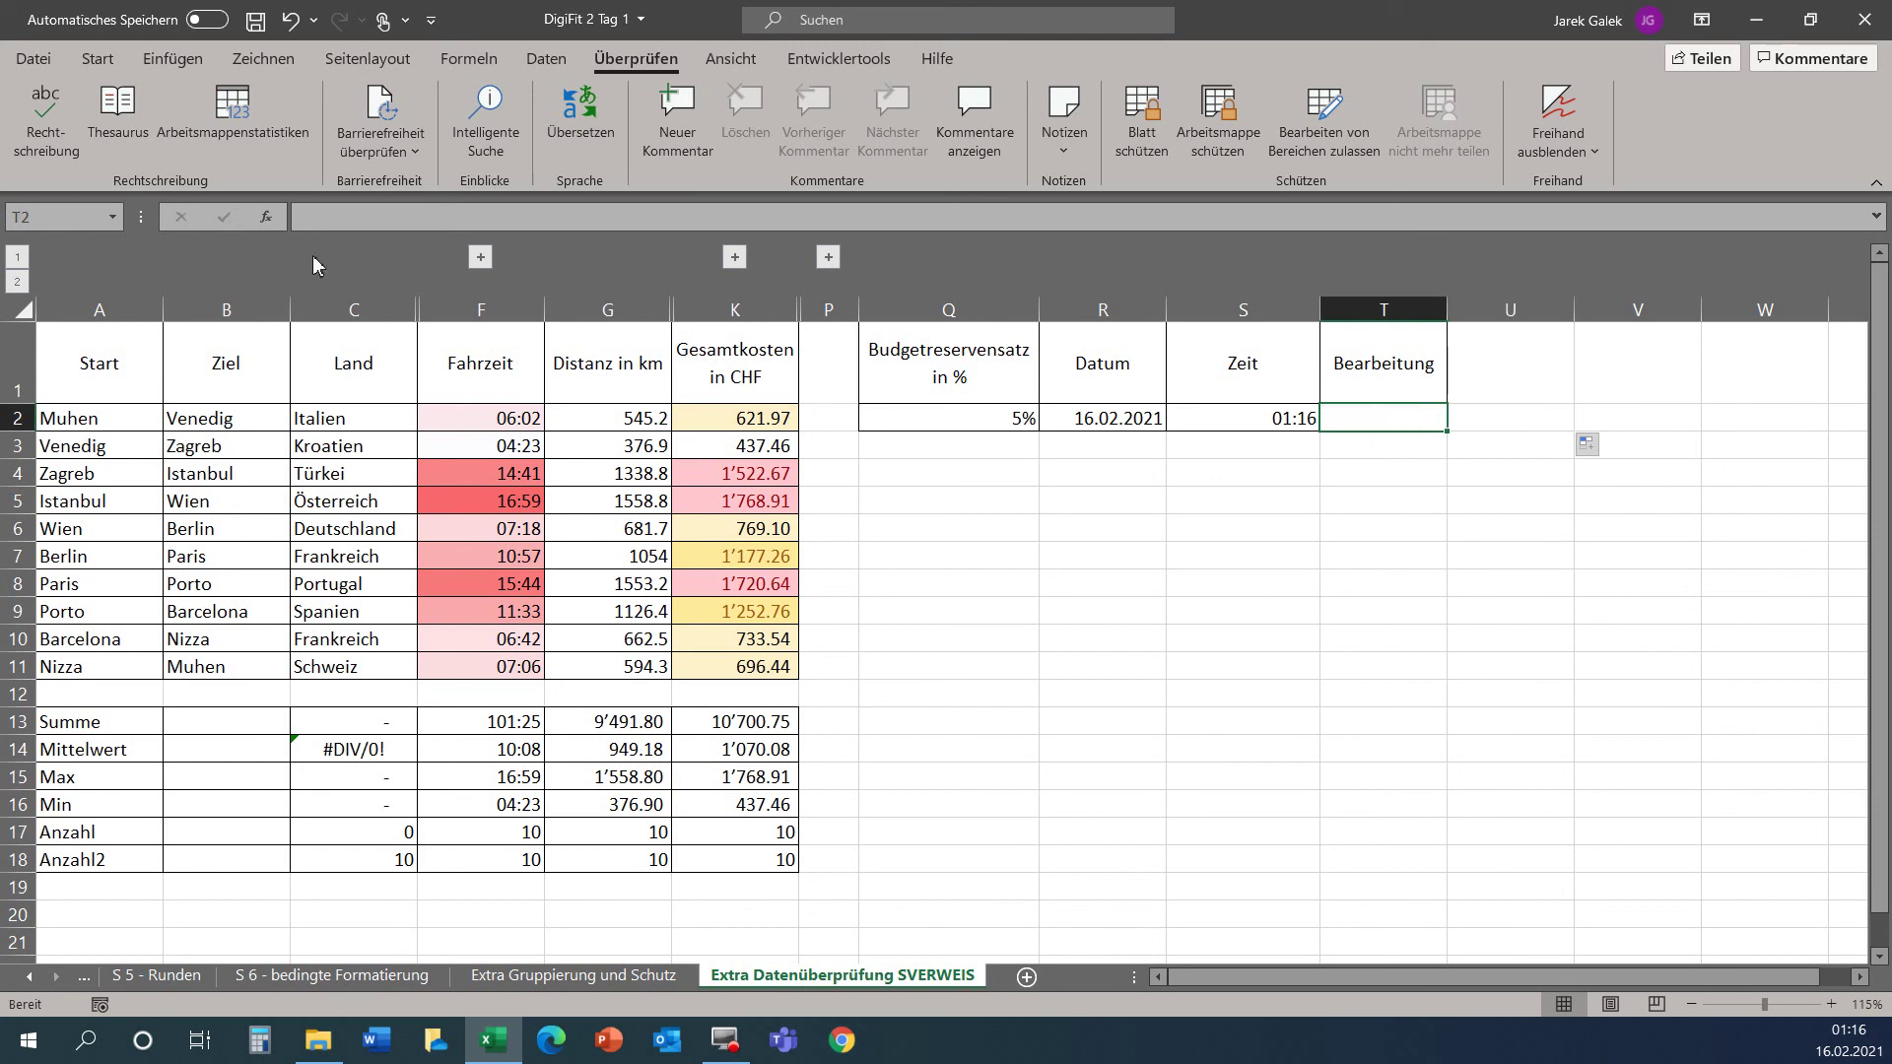
left_click(97, 58)
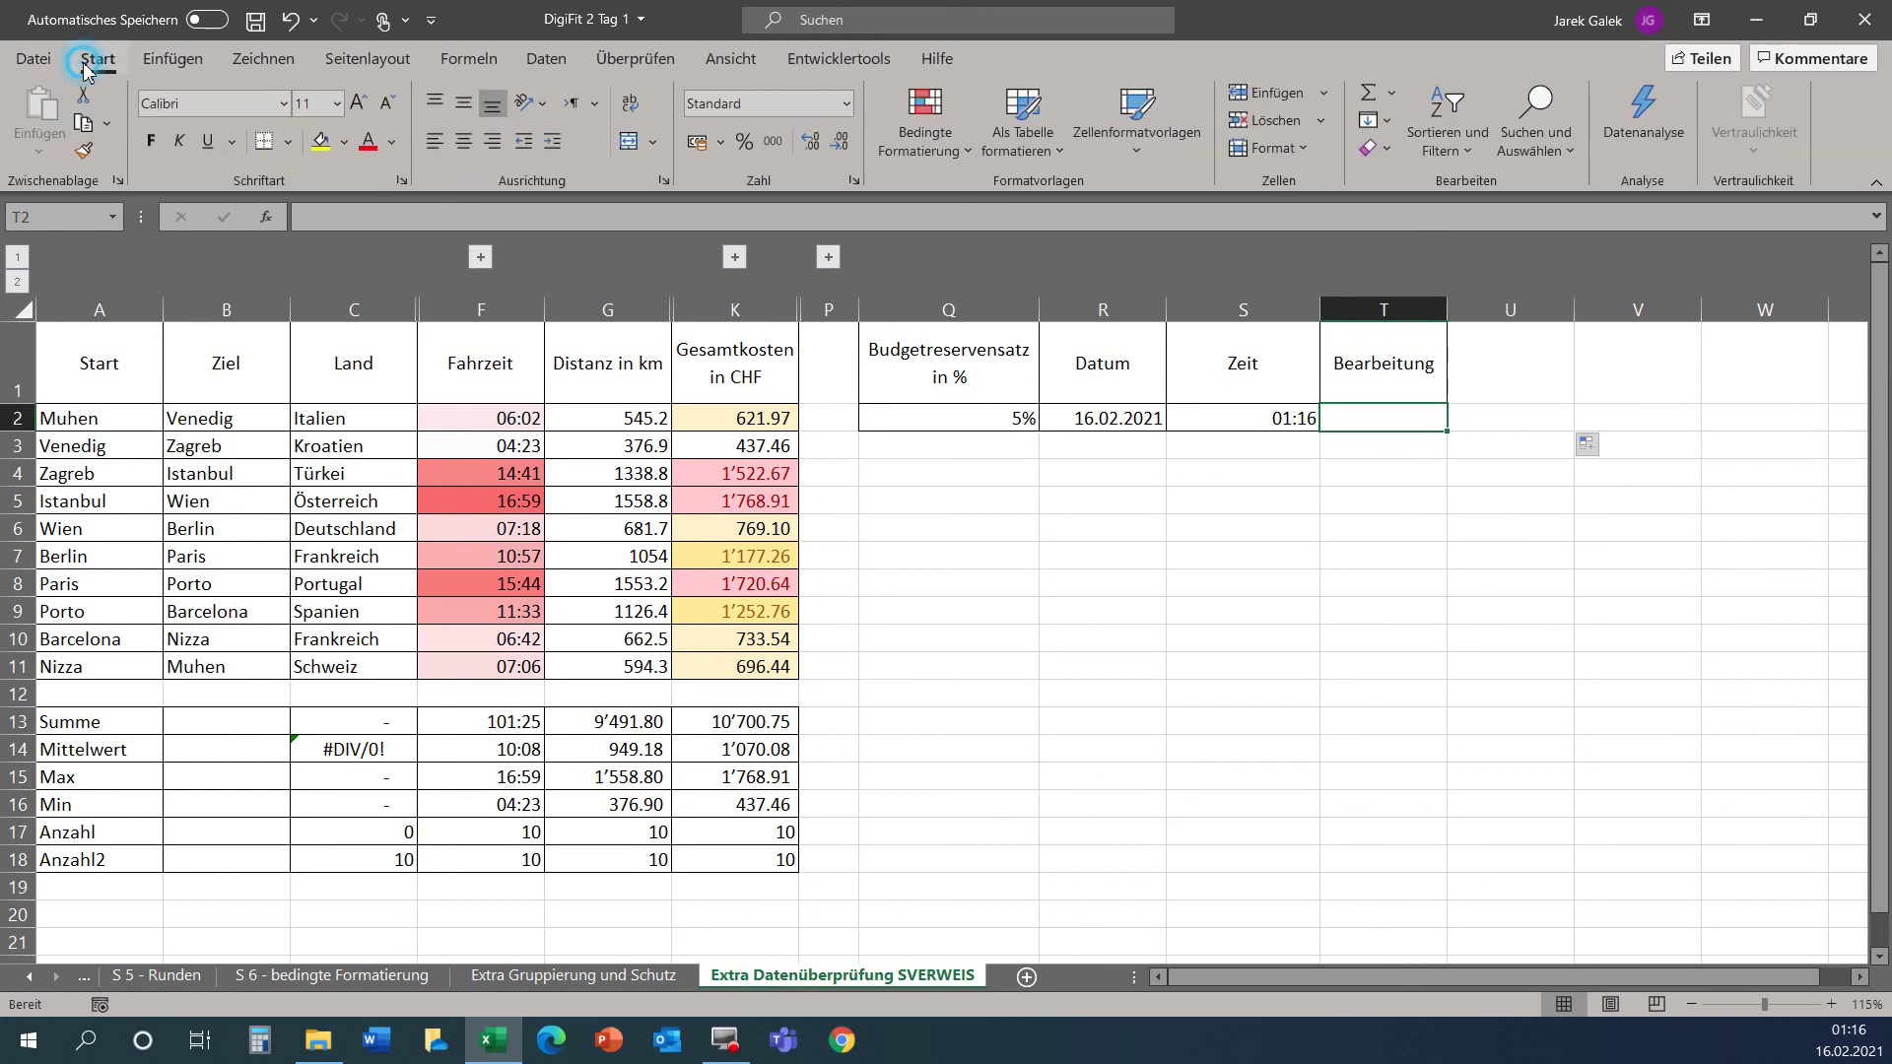
left_click(290, 145)
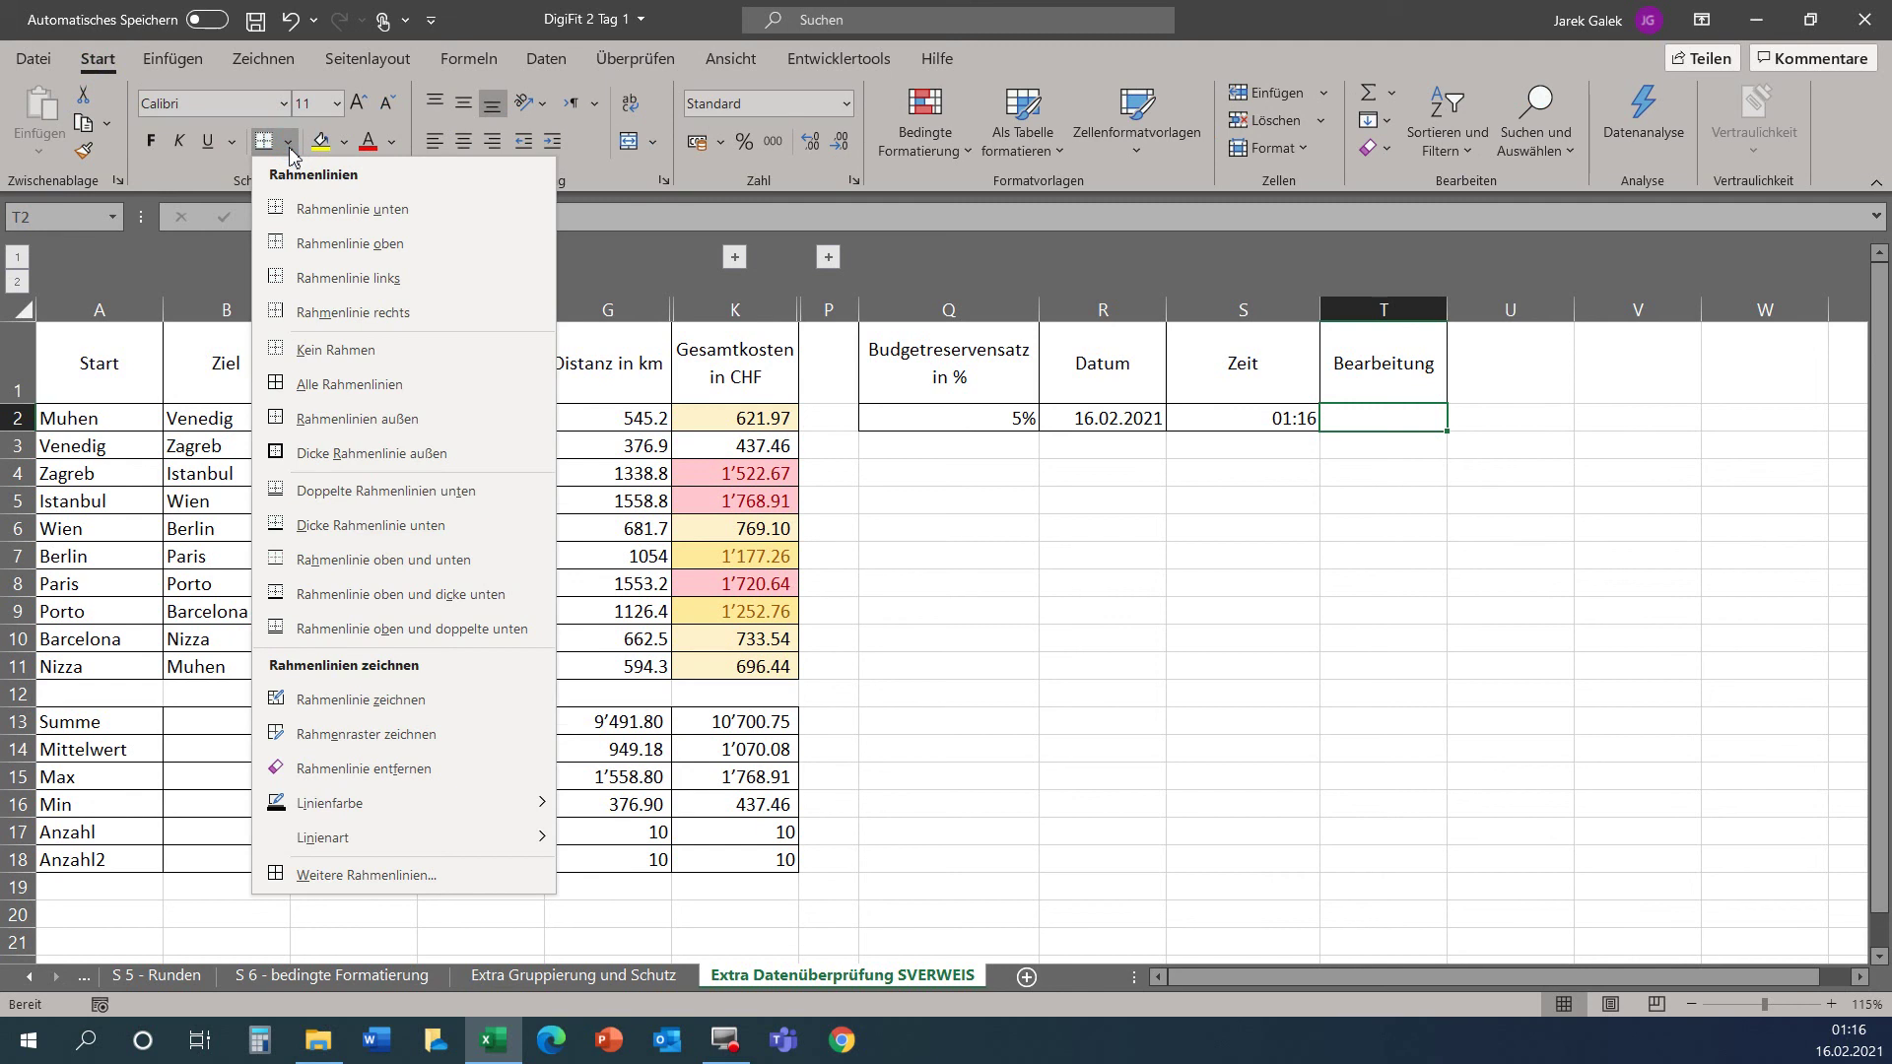
left_click(353, 386)
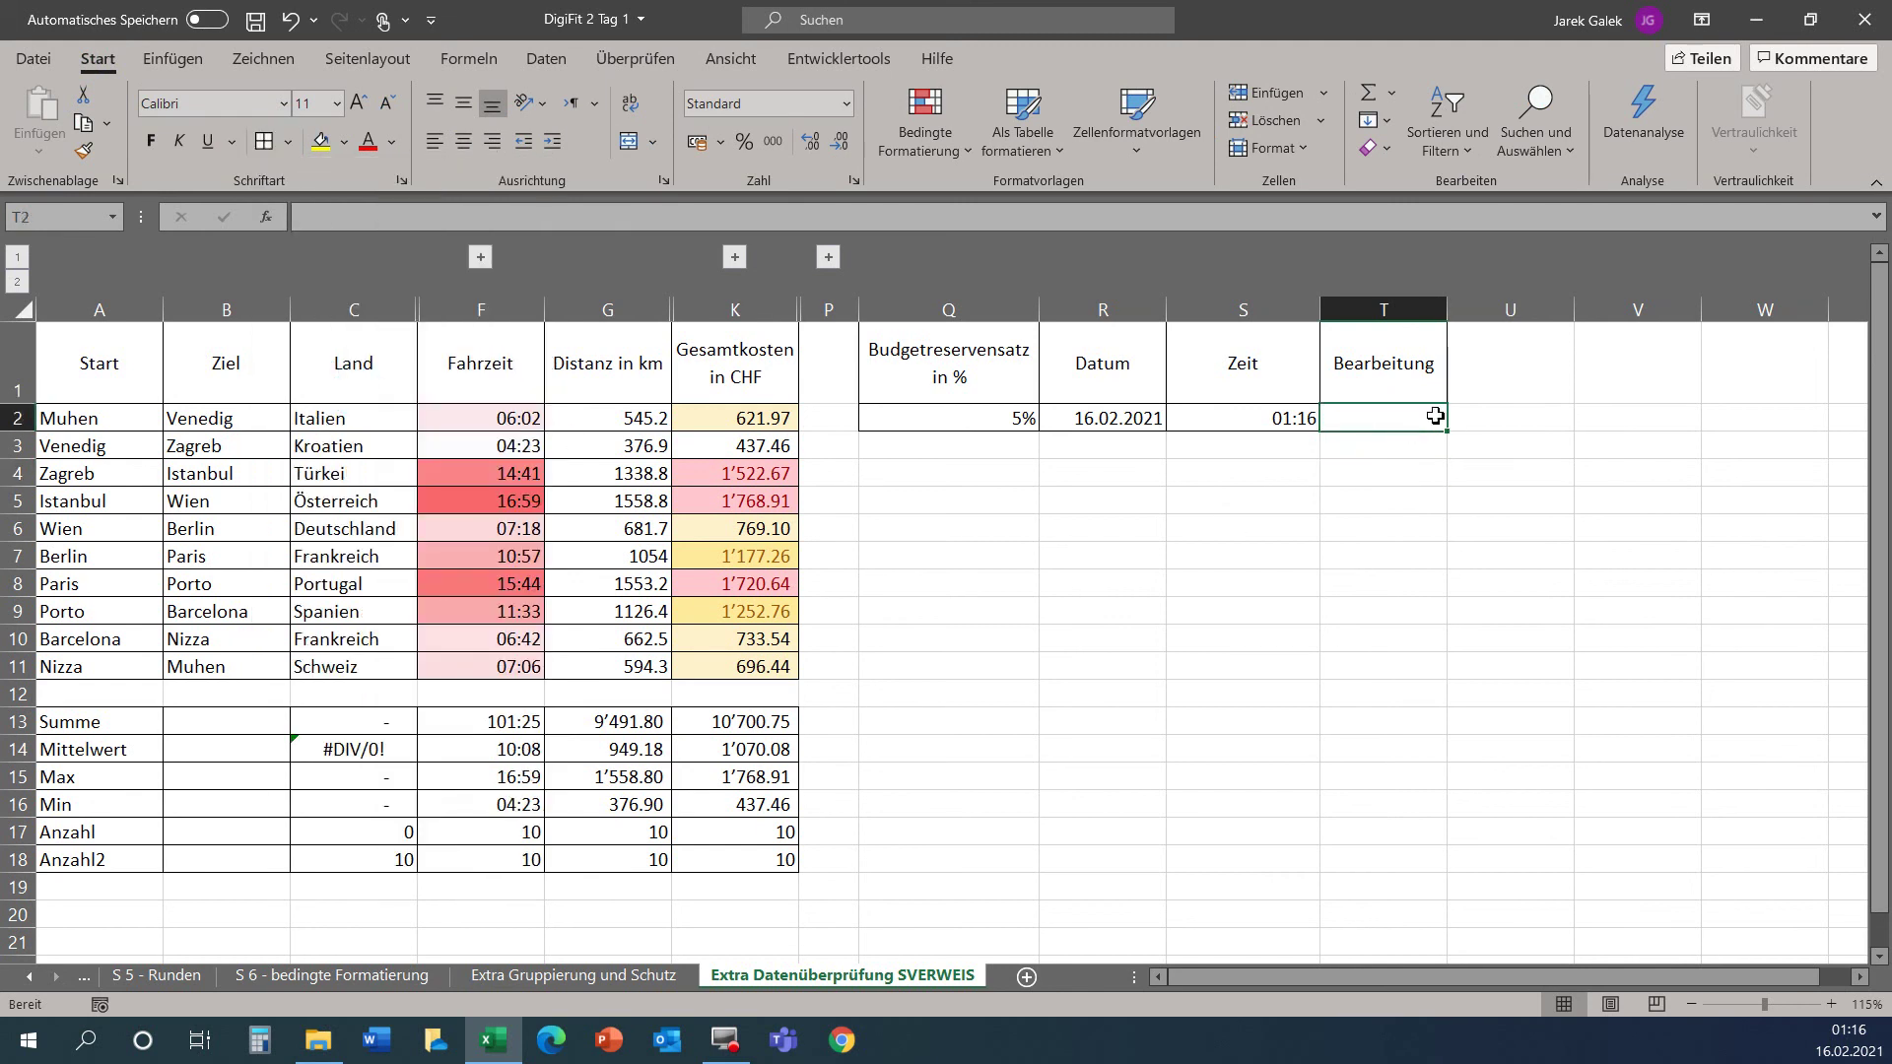
Start a data validation rule for T2 that allows entries from a Liste.
left_click(548, 60)
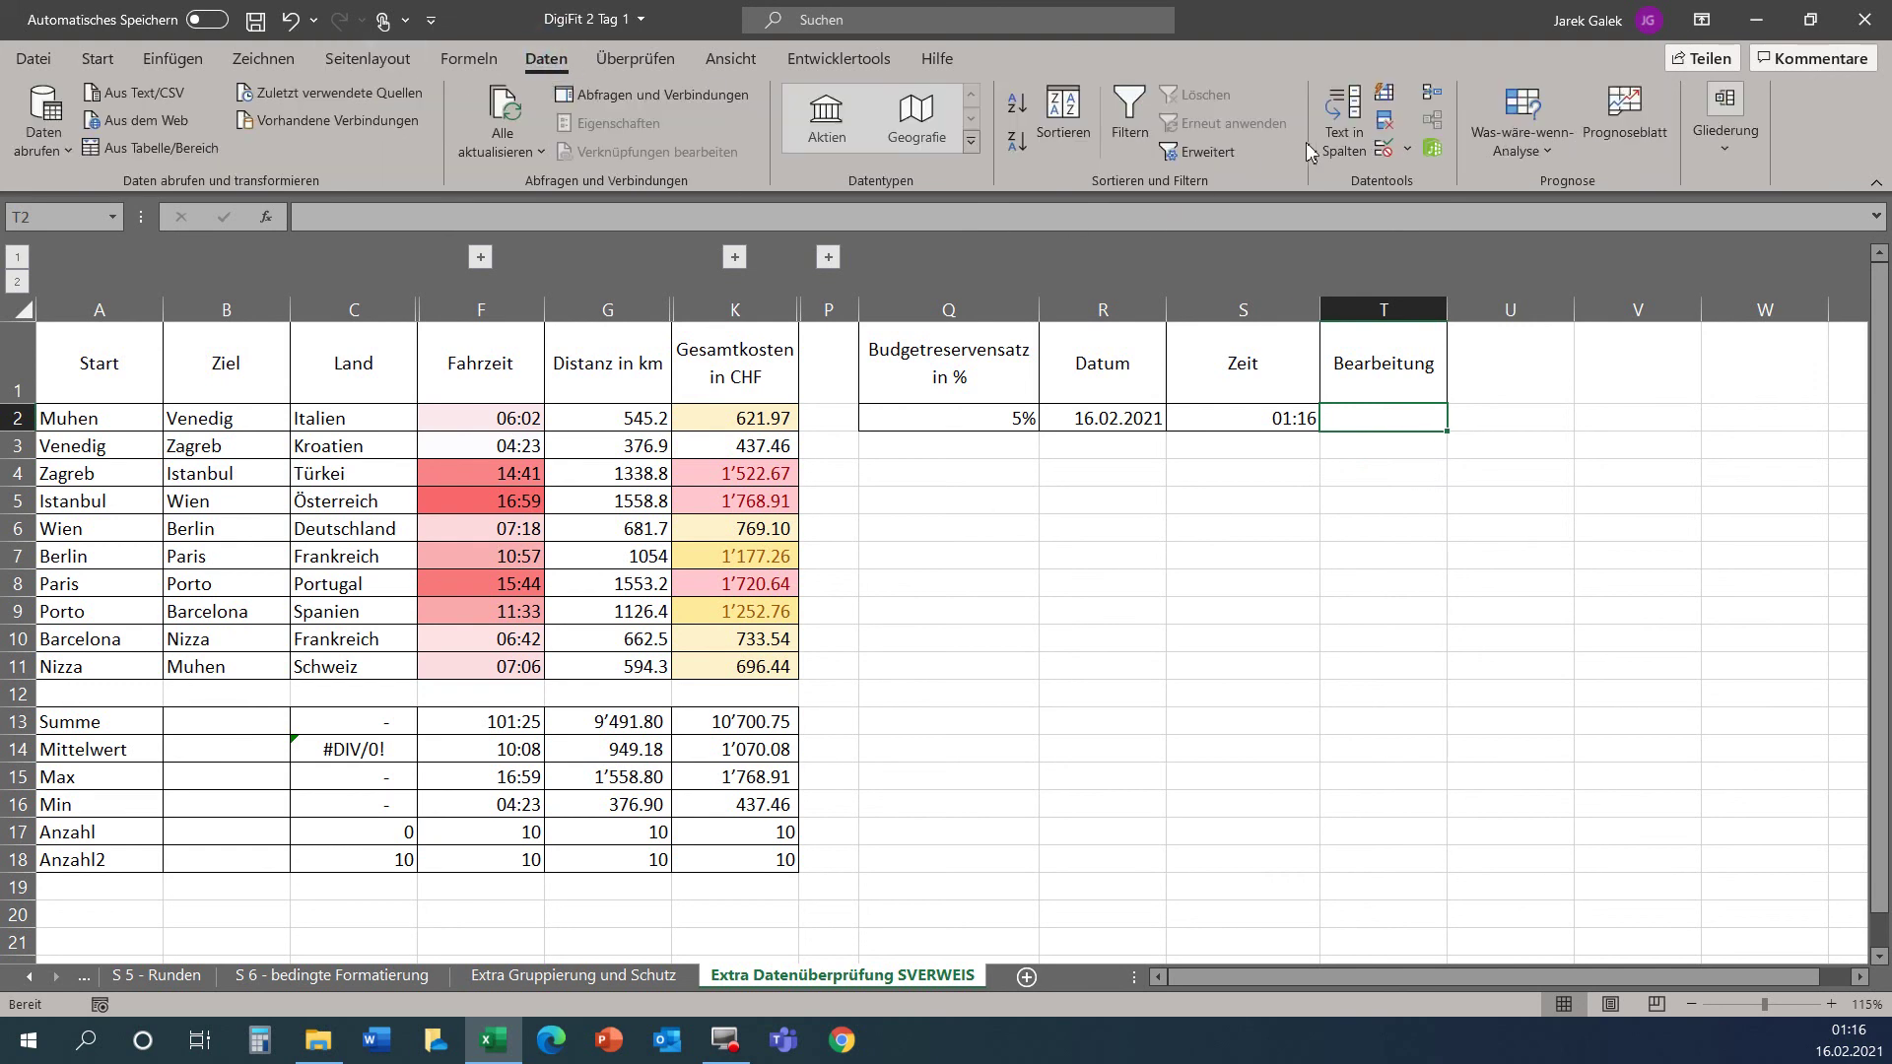
left_click(1387, 150)
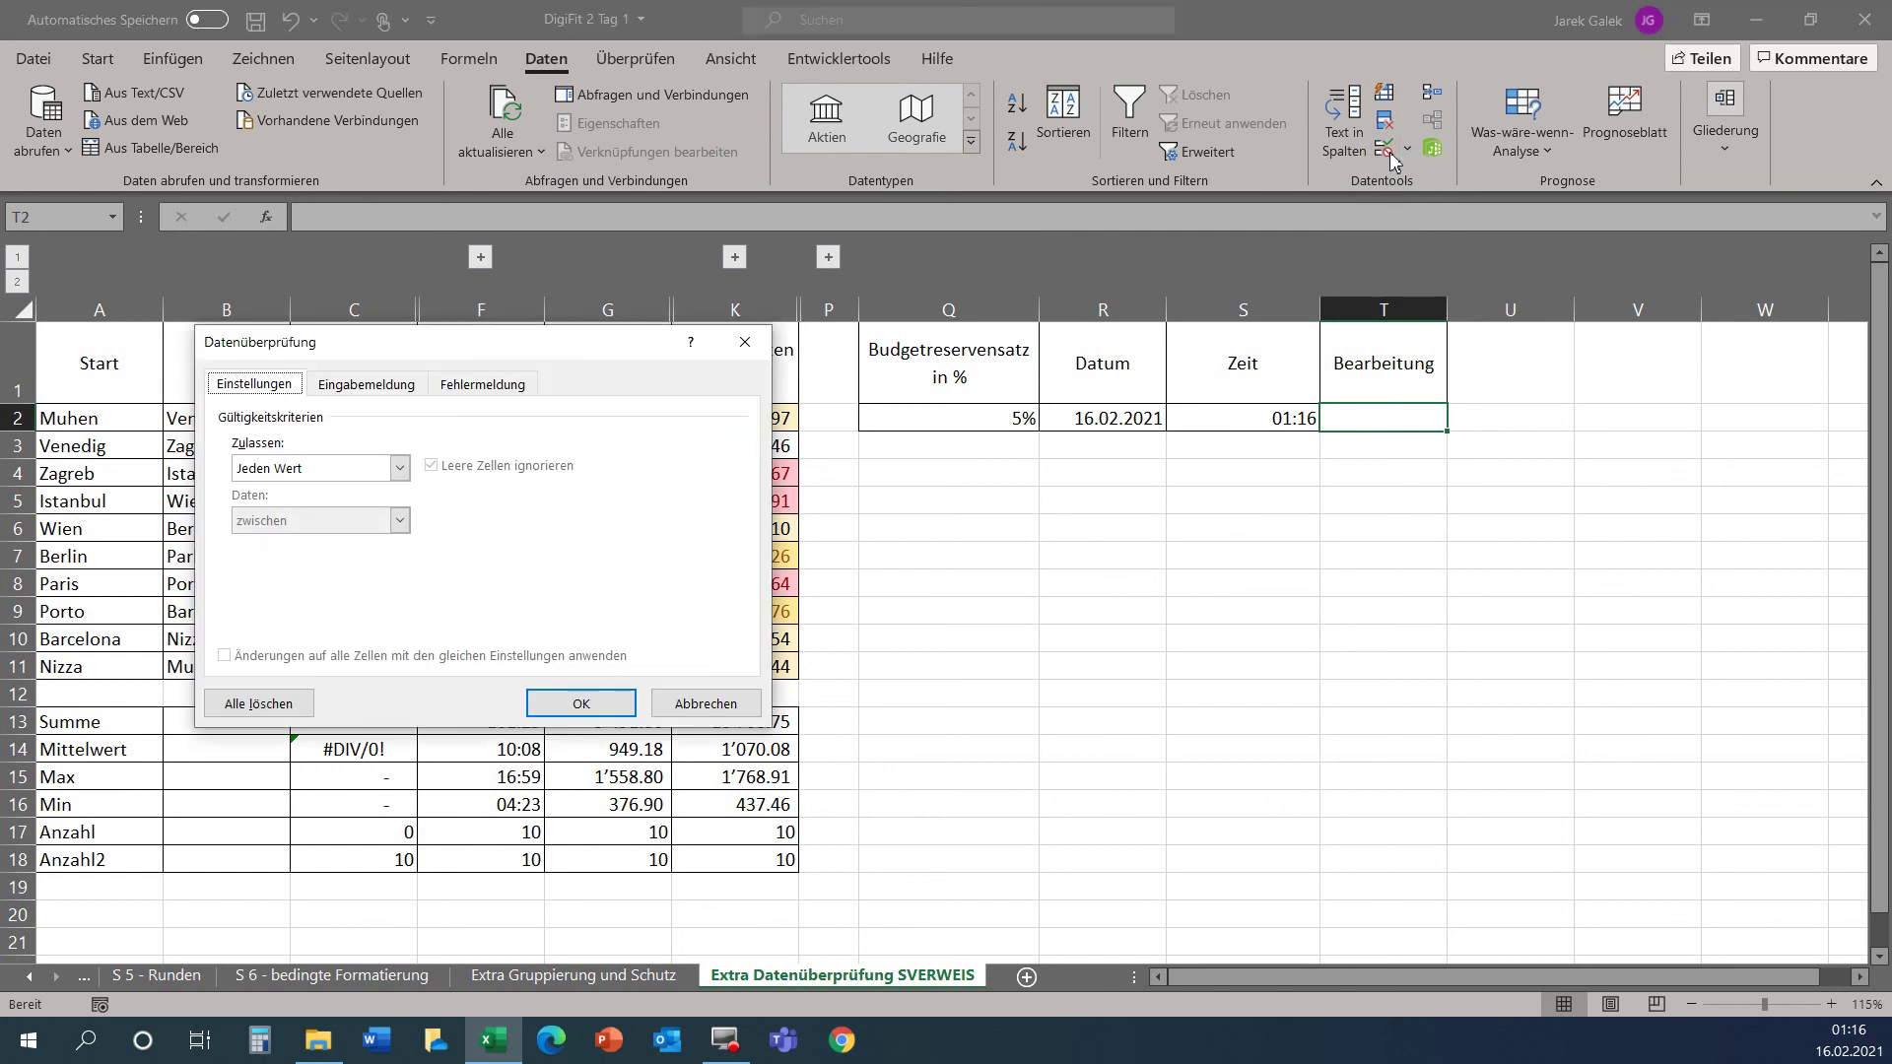
left_click_drag(563, 345, 1338, 471)
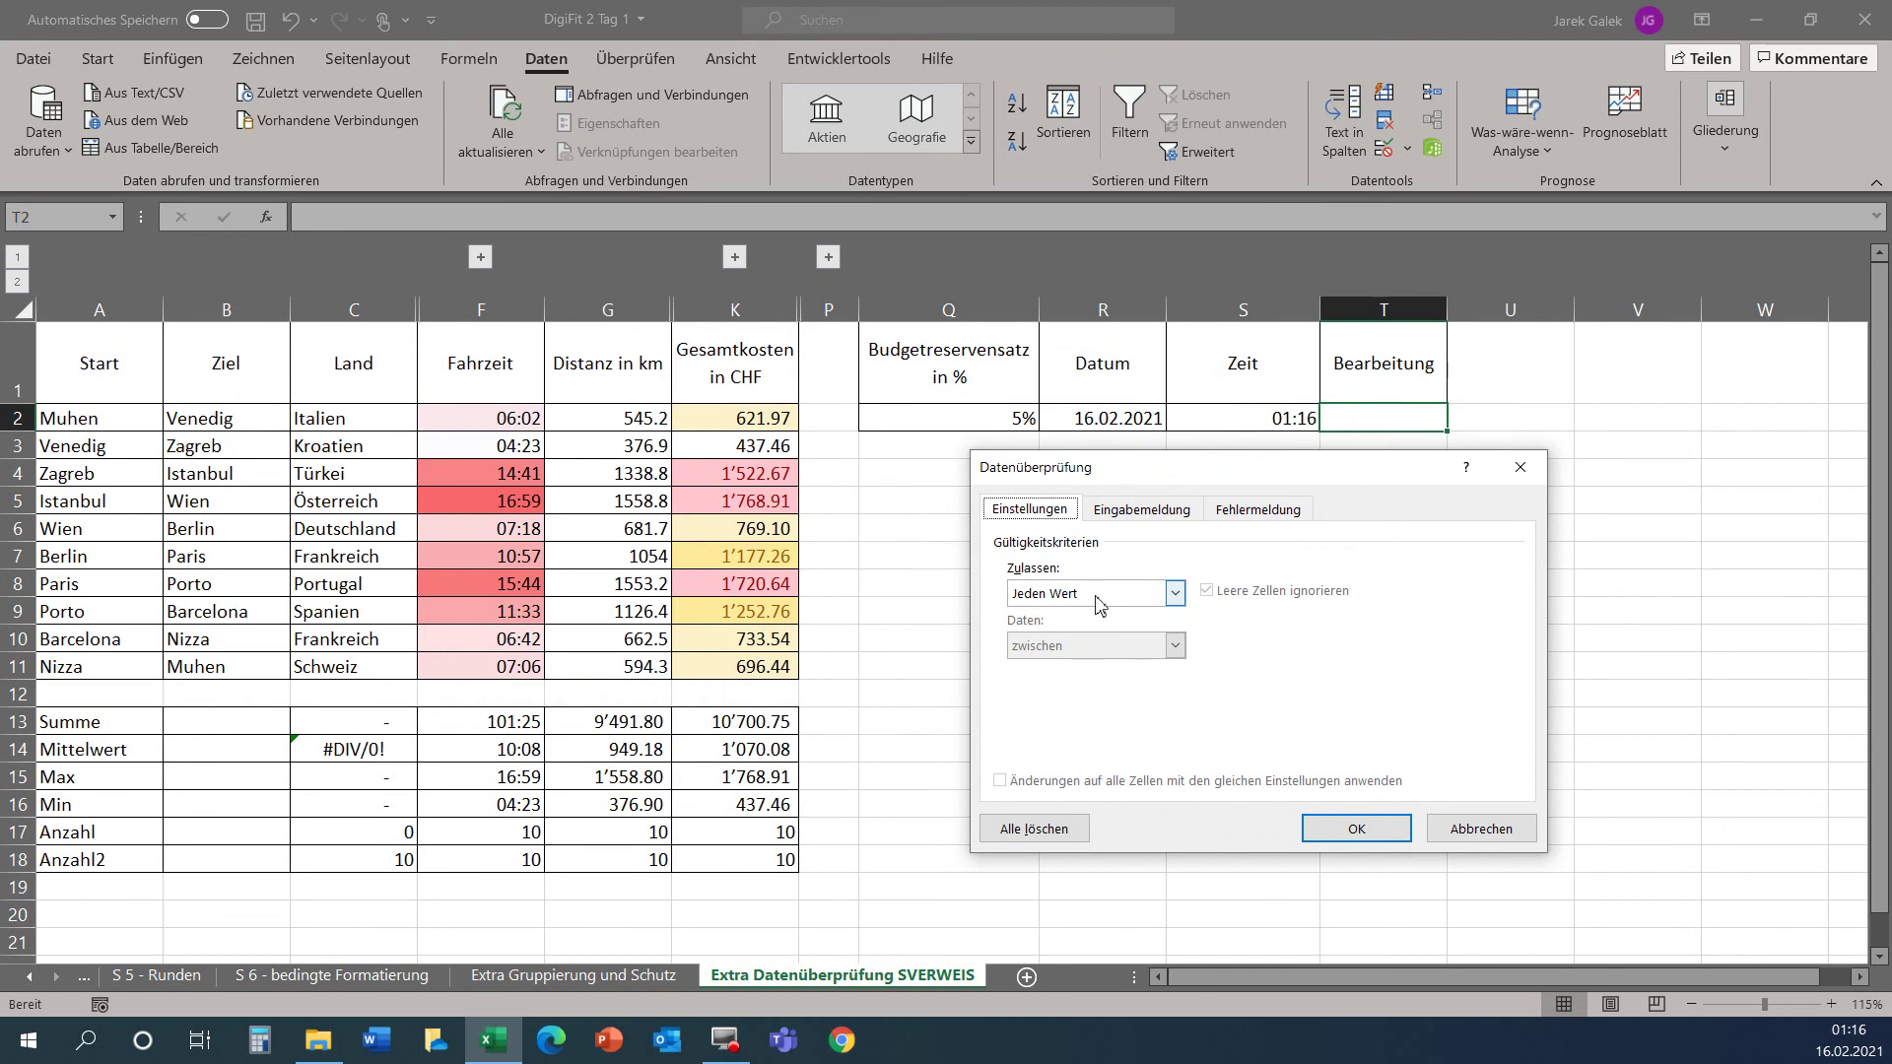
left_click(1176, 593)
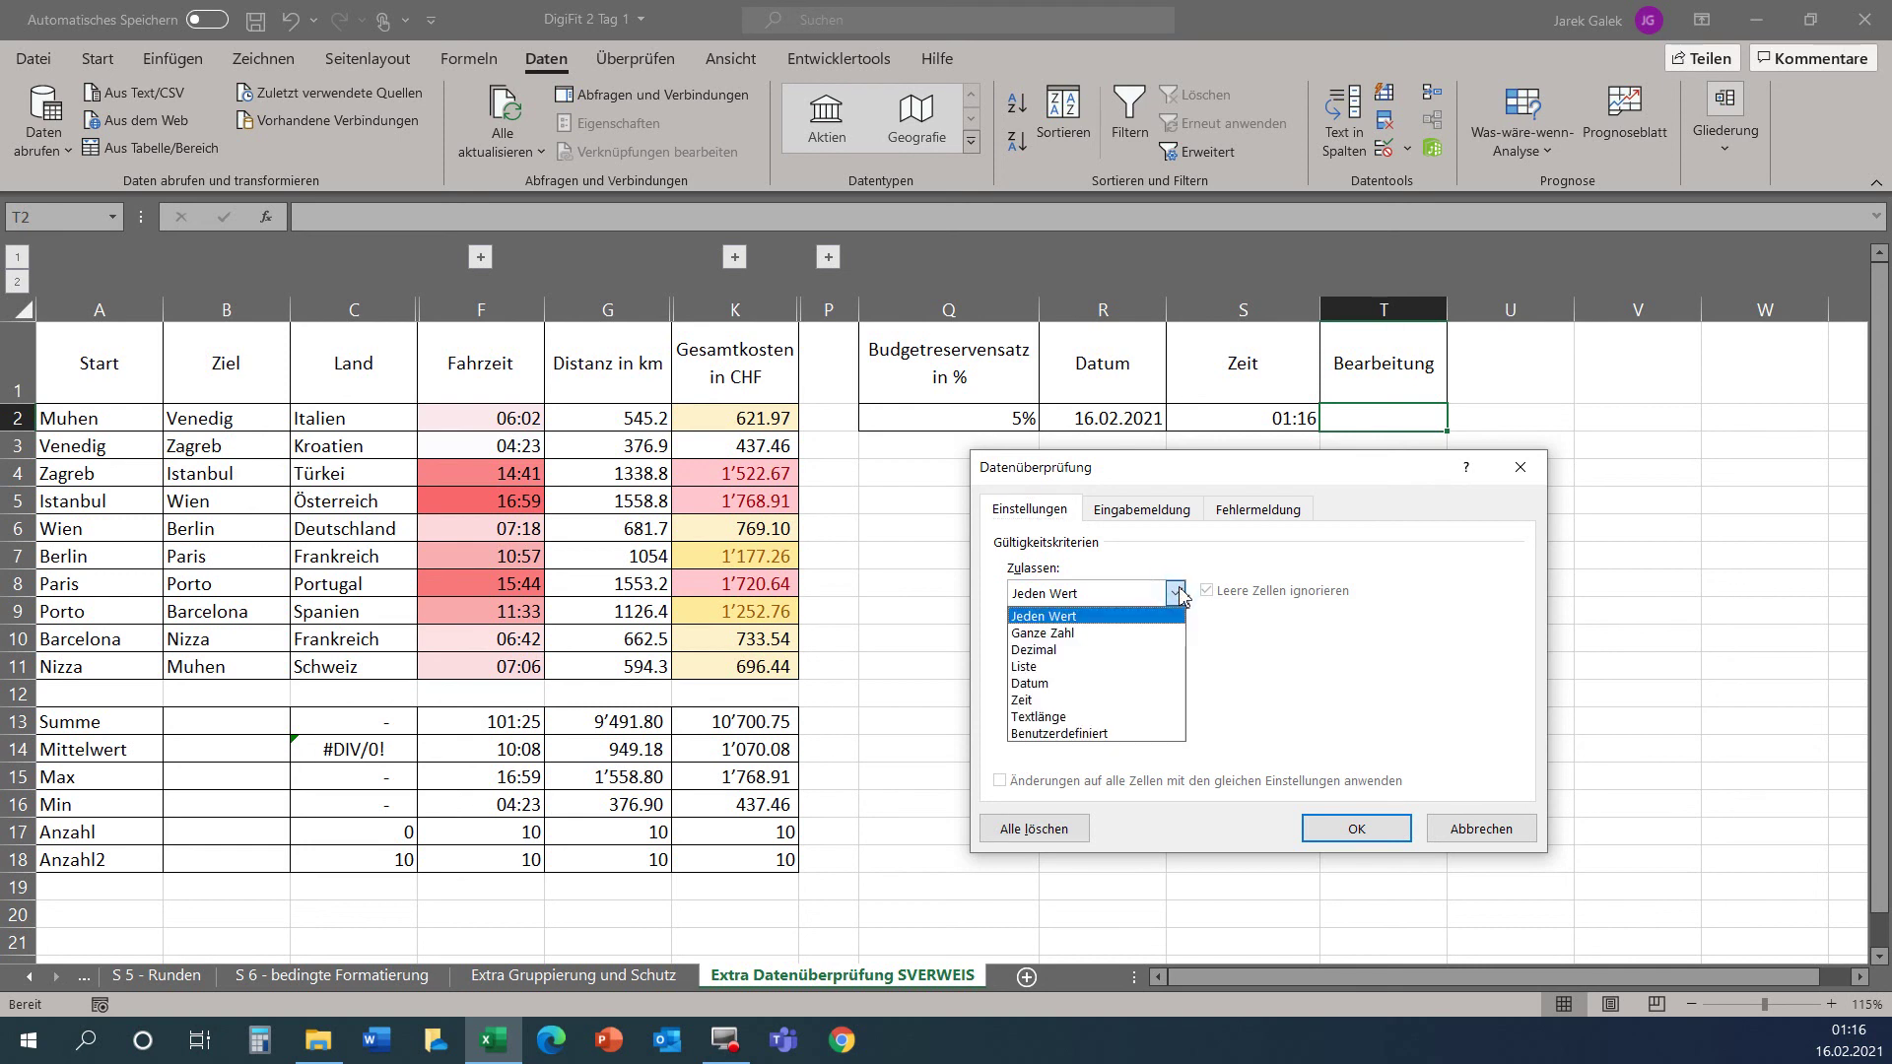
left_click(1085, 667)
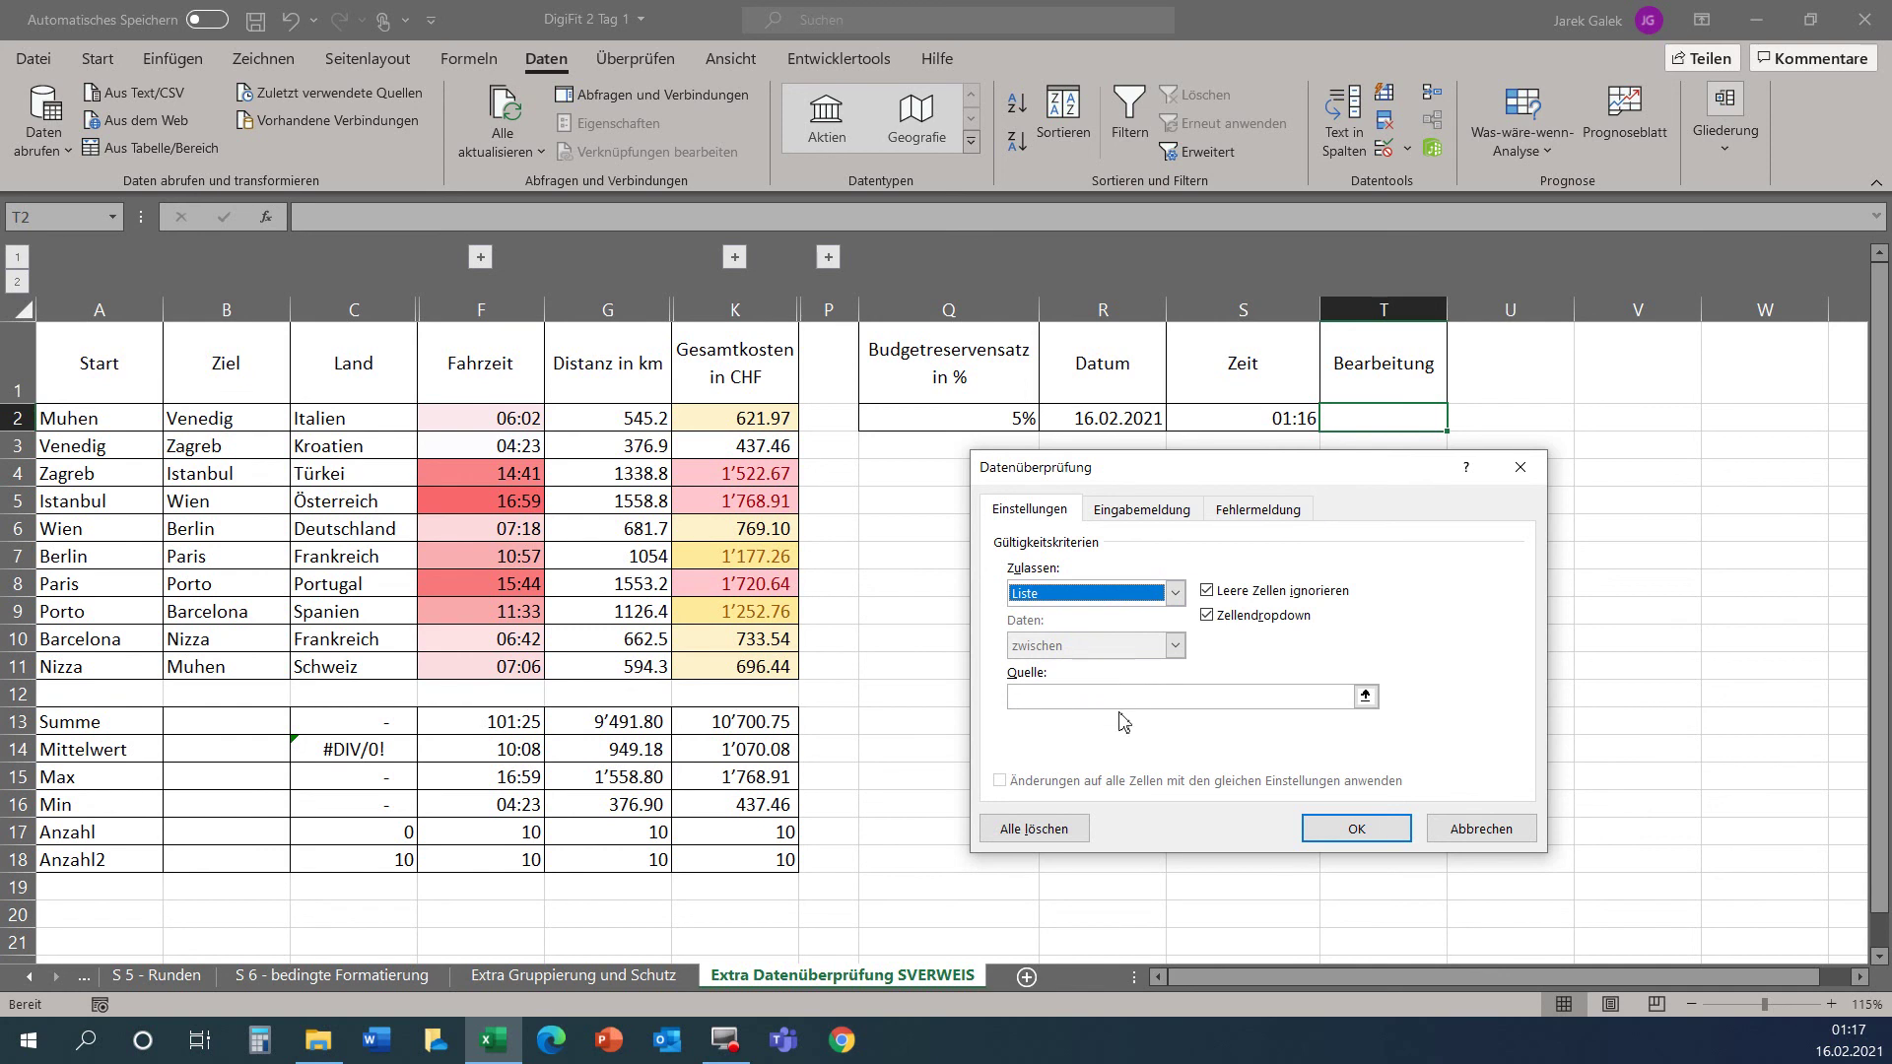
Set the Quelle of T2's list validation to the Kürzel cells G2:G6 on the Personal sheet and apply the rule.
left_click(1121, 697)
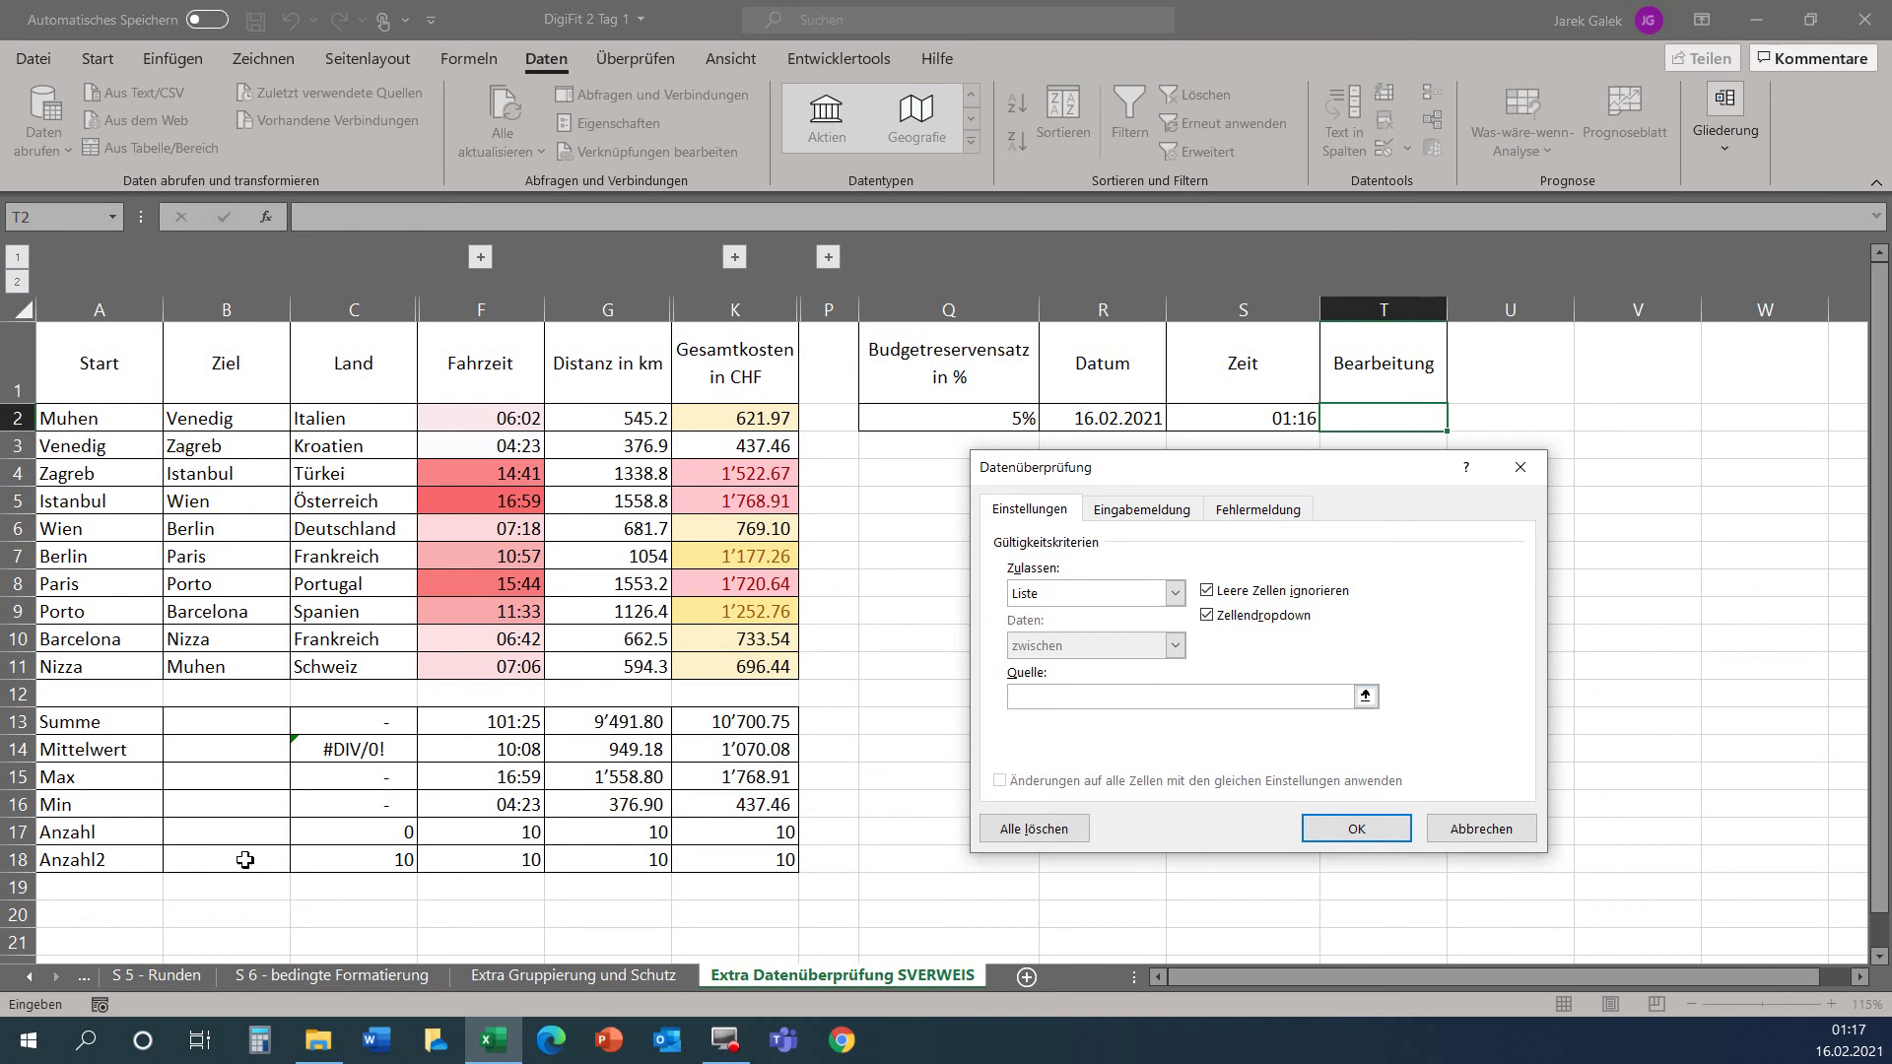
left_click(29, 977)
left_click(30, 976)
left_click(29, 976)
left_click(30, 976)
left_click(251, 975)
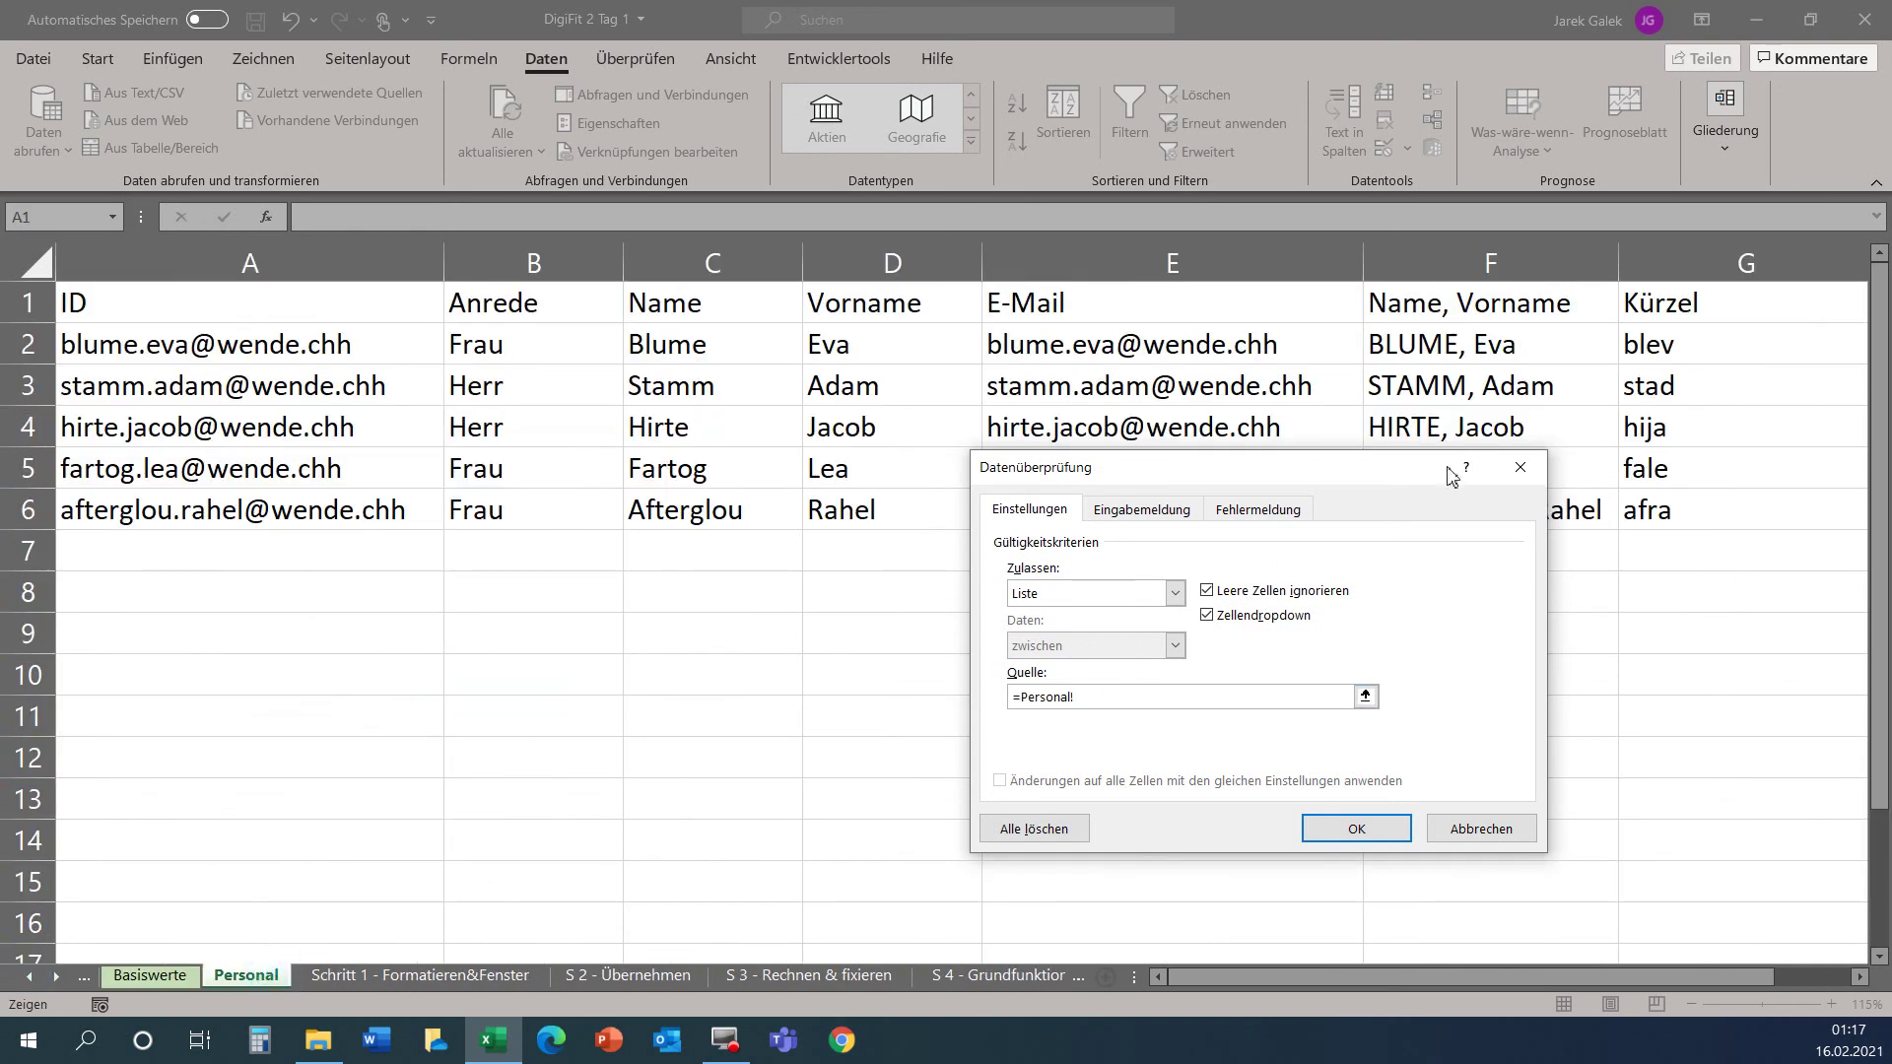
left_click(1635, 295)
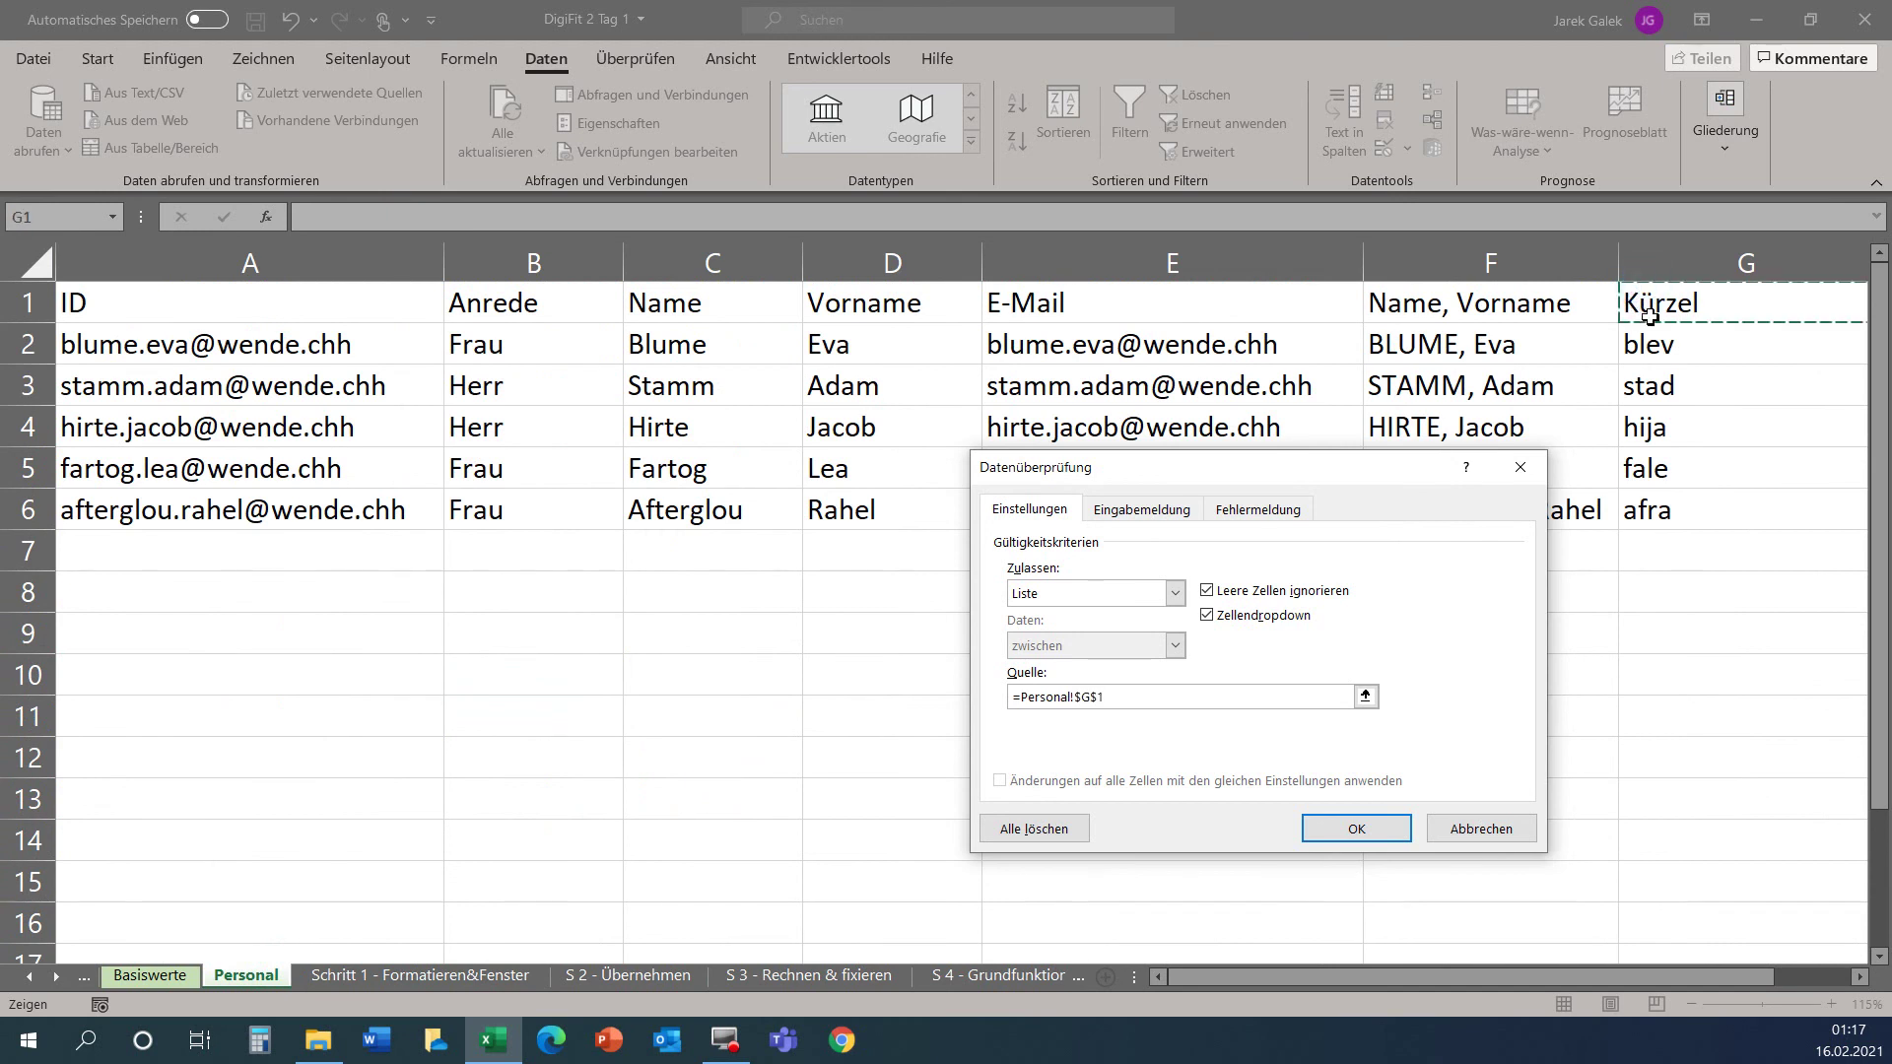
left_click_drag(1655, 343, 1658, 503)
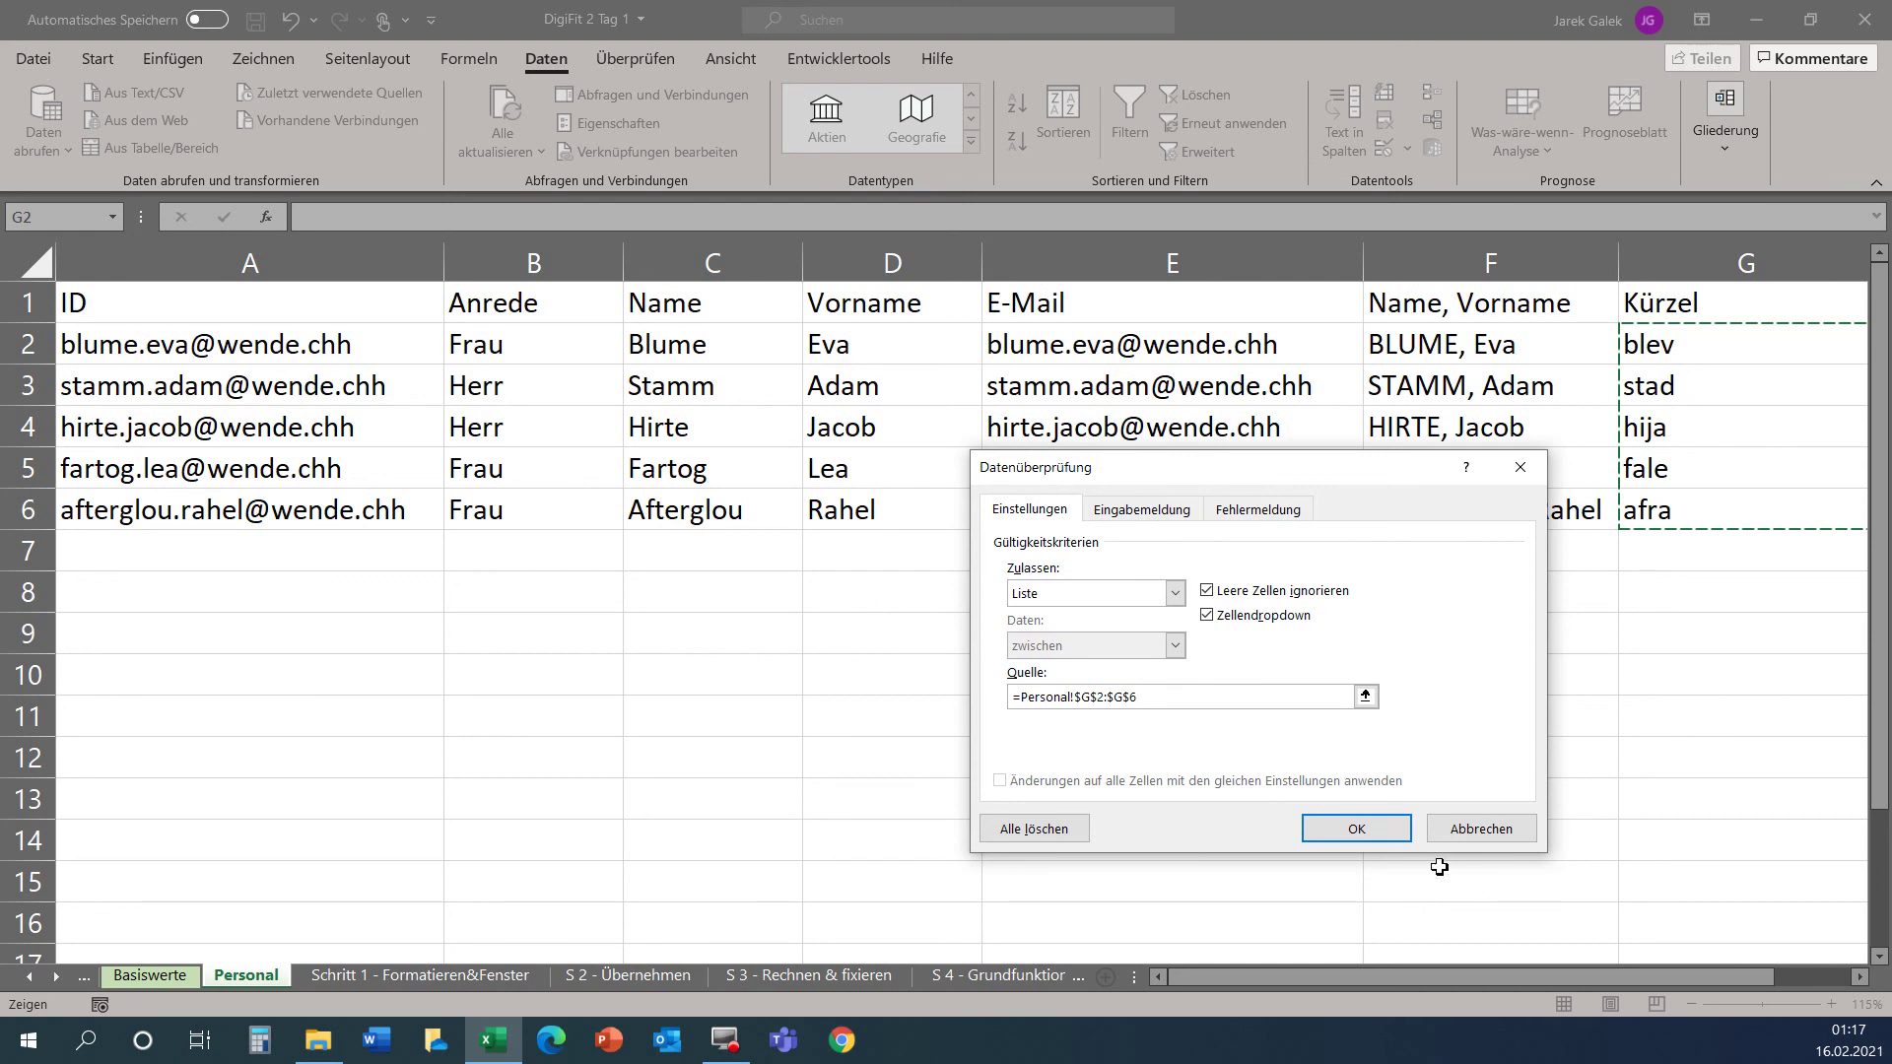
left_click(1356, 828)
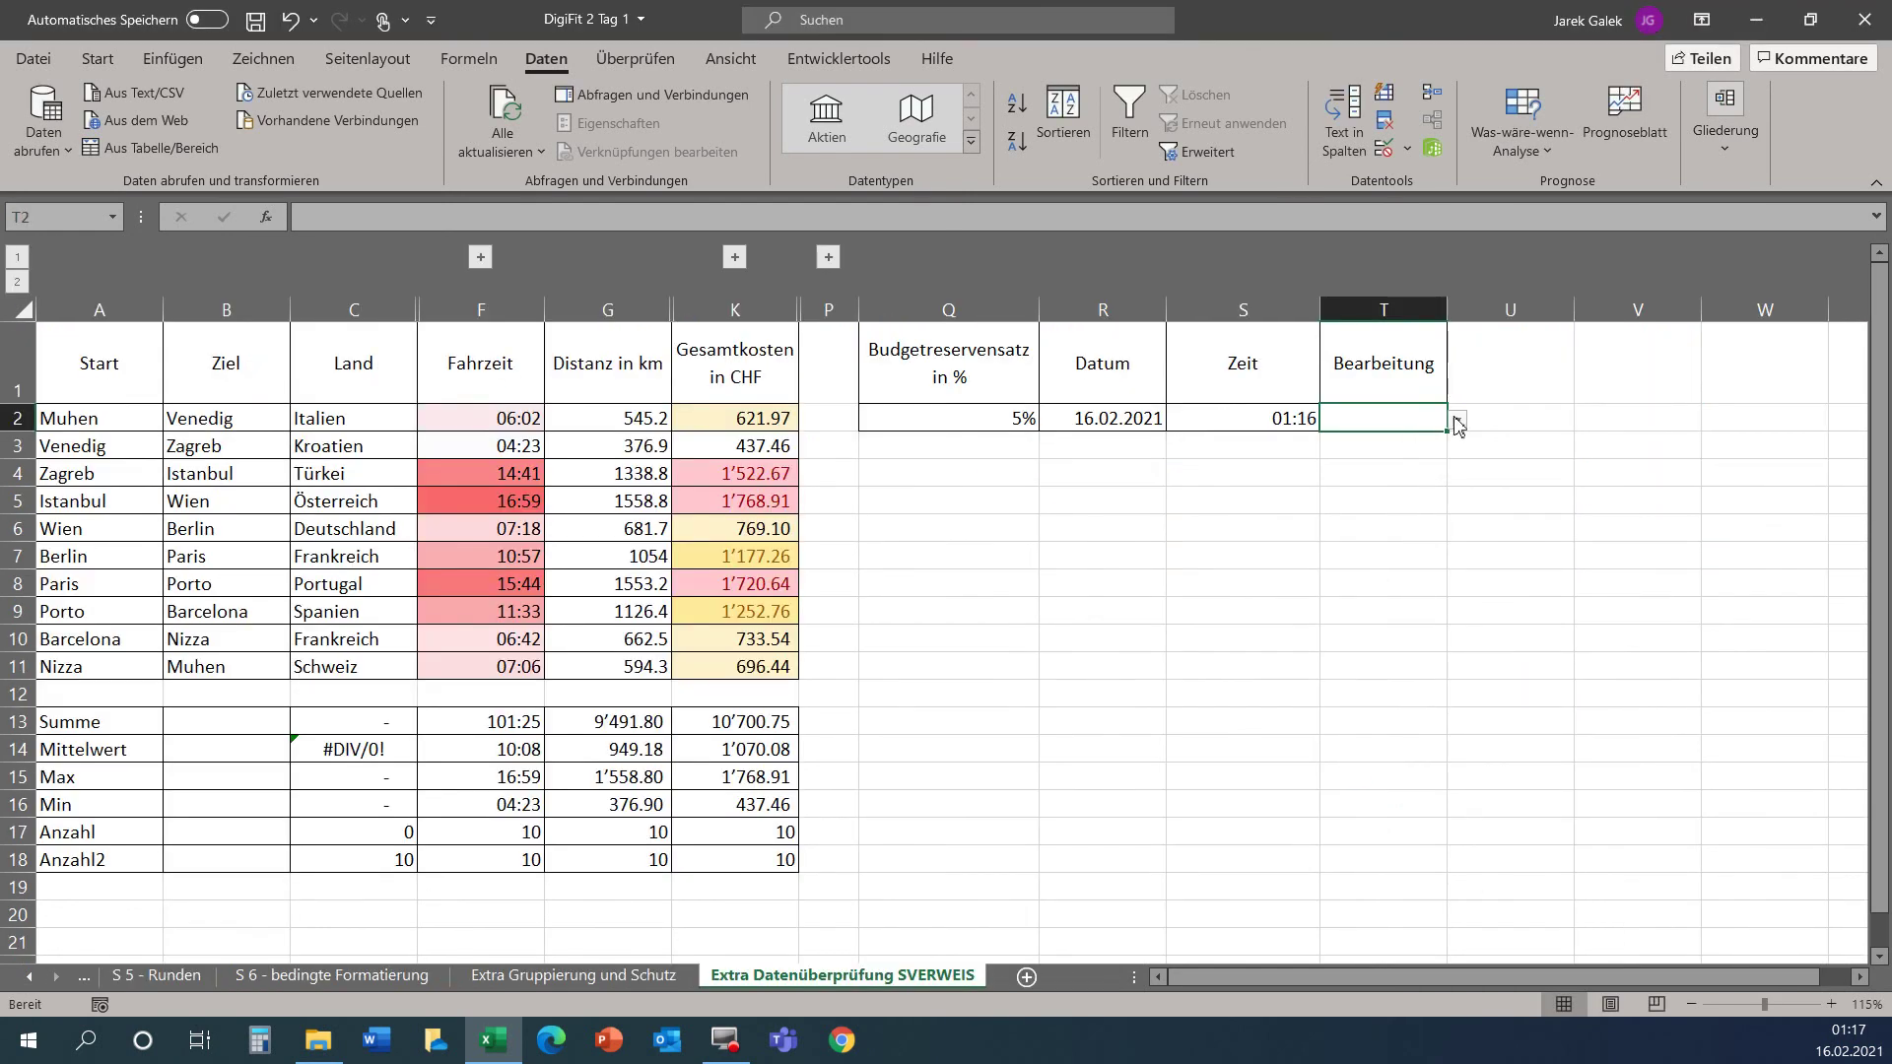
Choose hija from the Bearbeitung dropdown list in T2.
left_click(1456, 419)
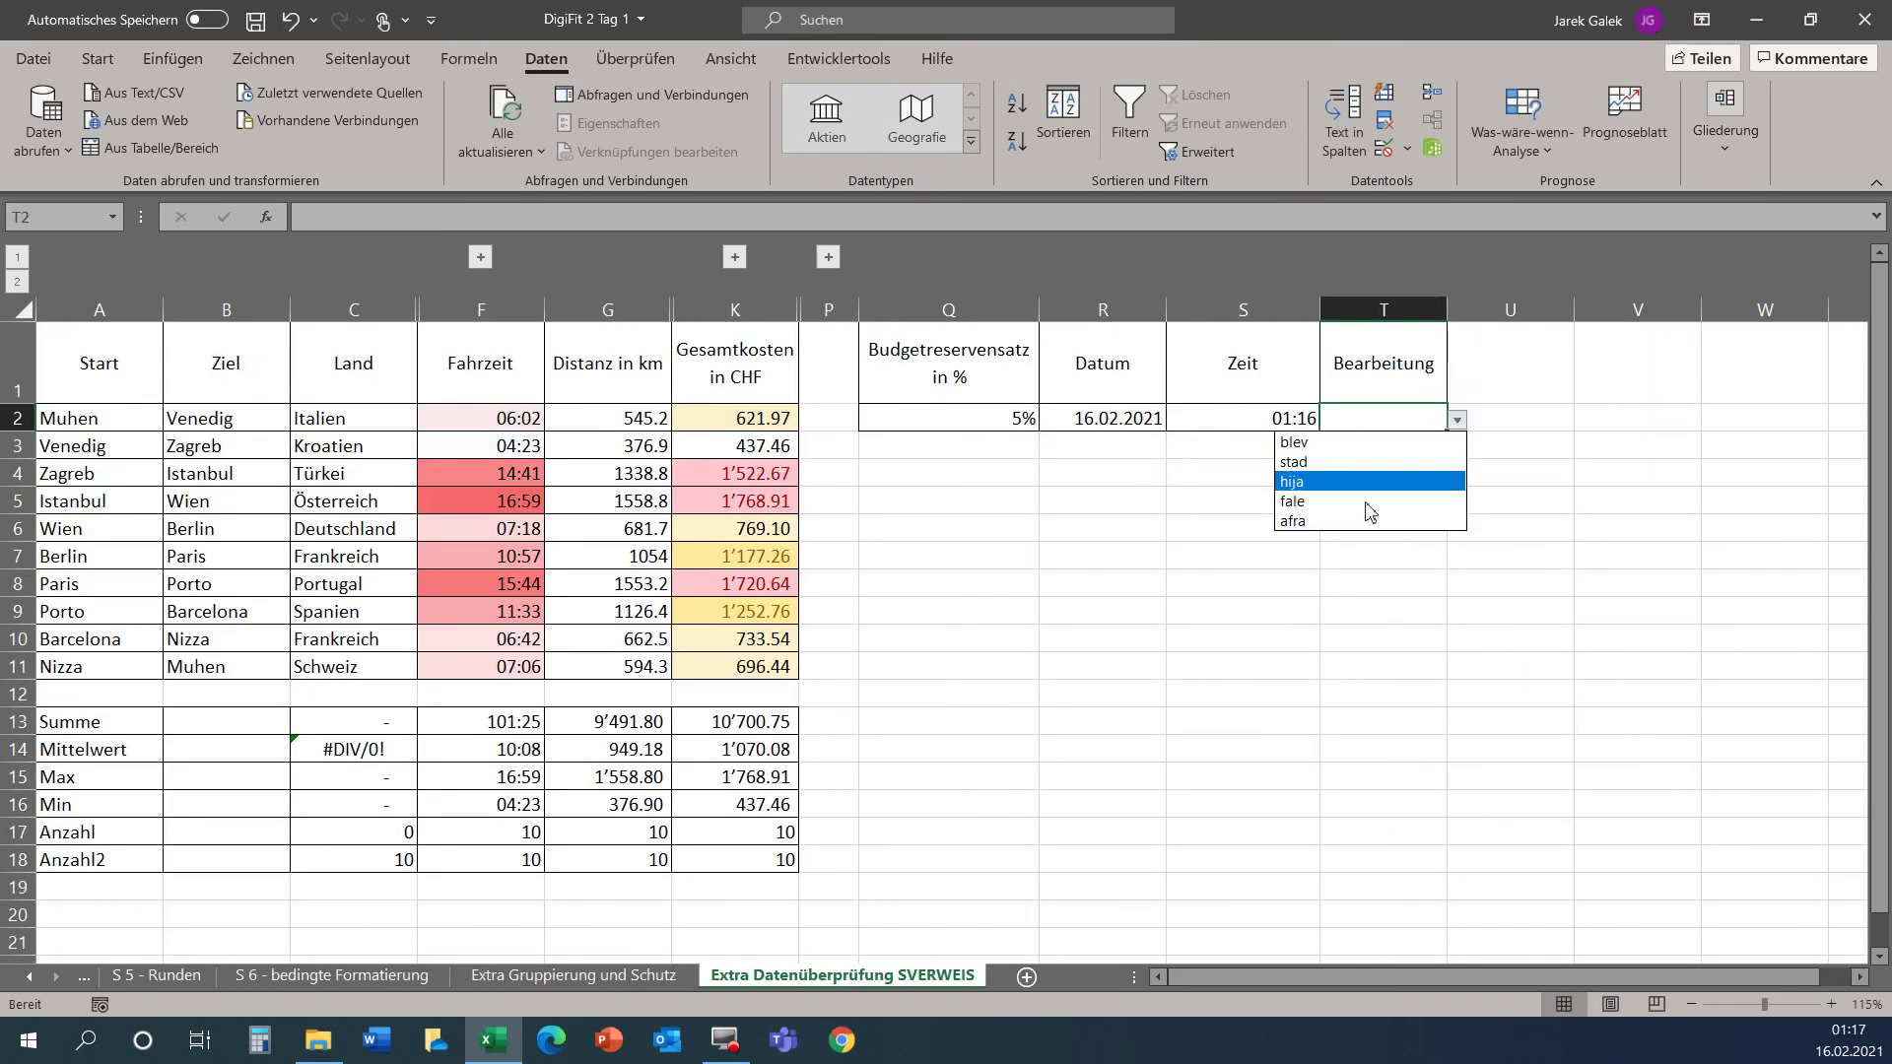
left_click(1167, 507)
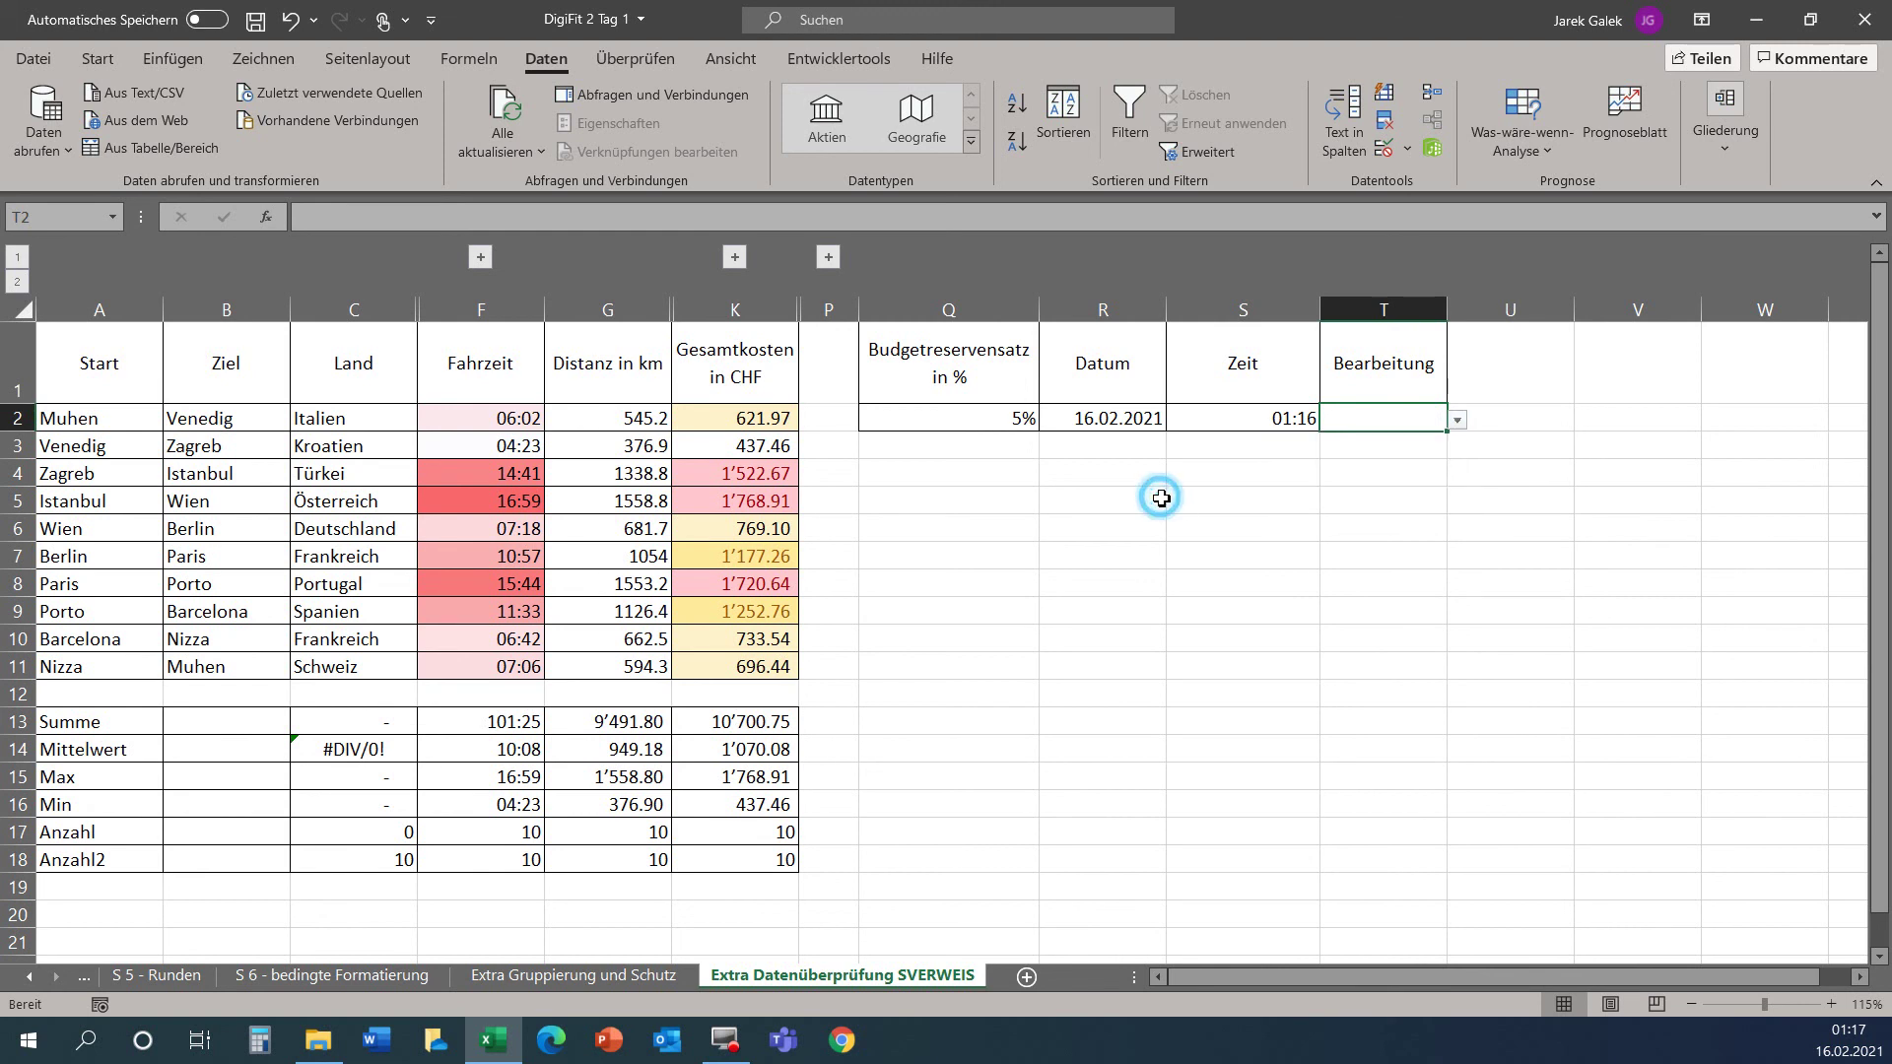
left_click(1456, 420)
left_click(1387, 482)
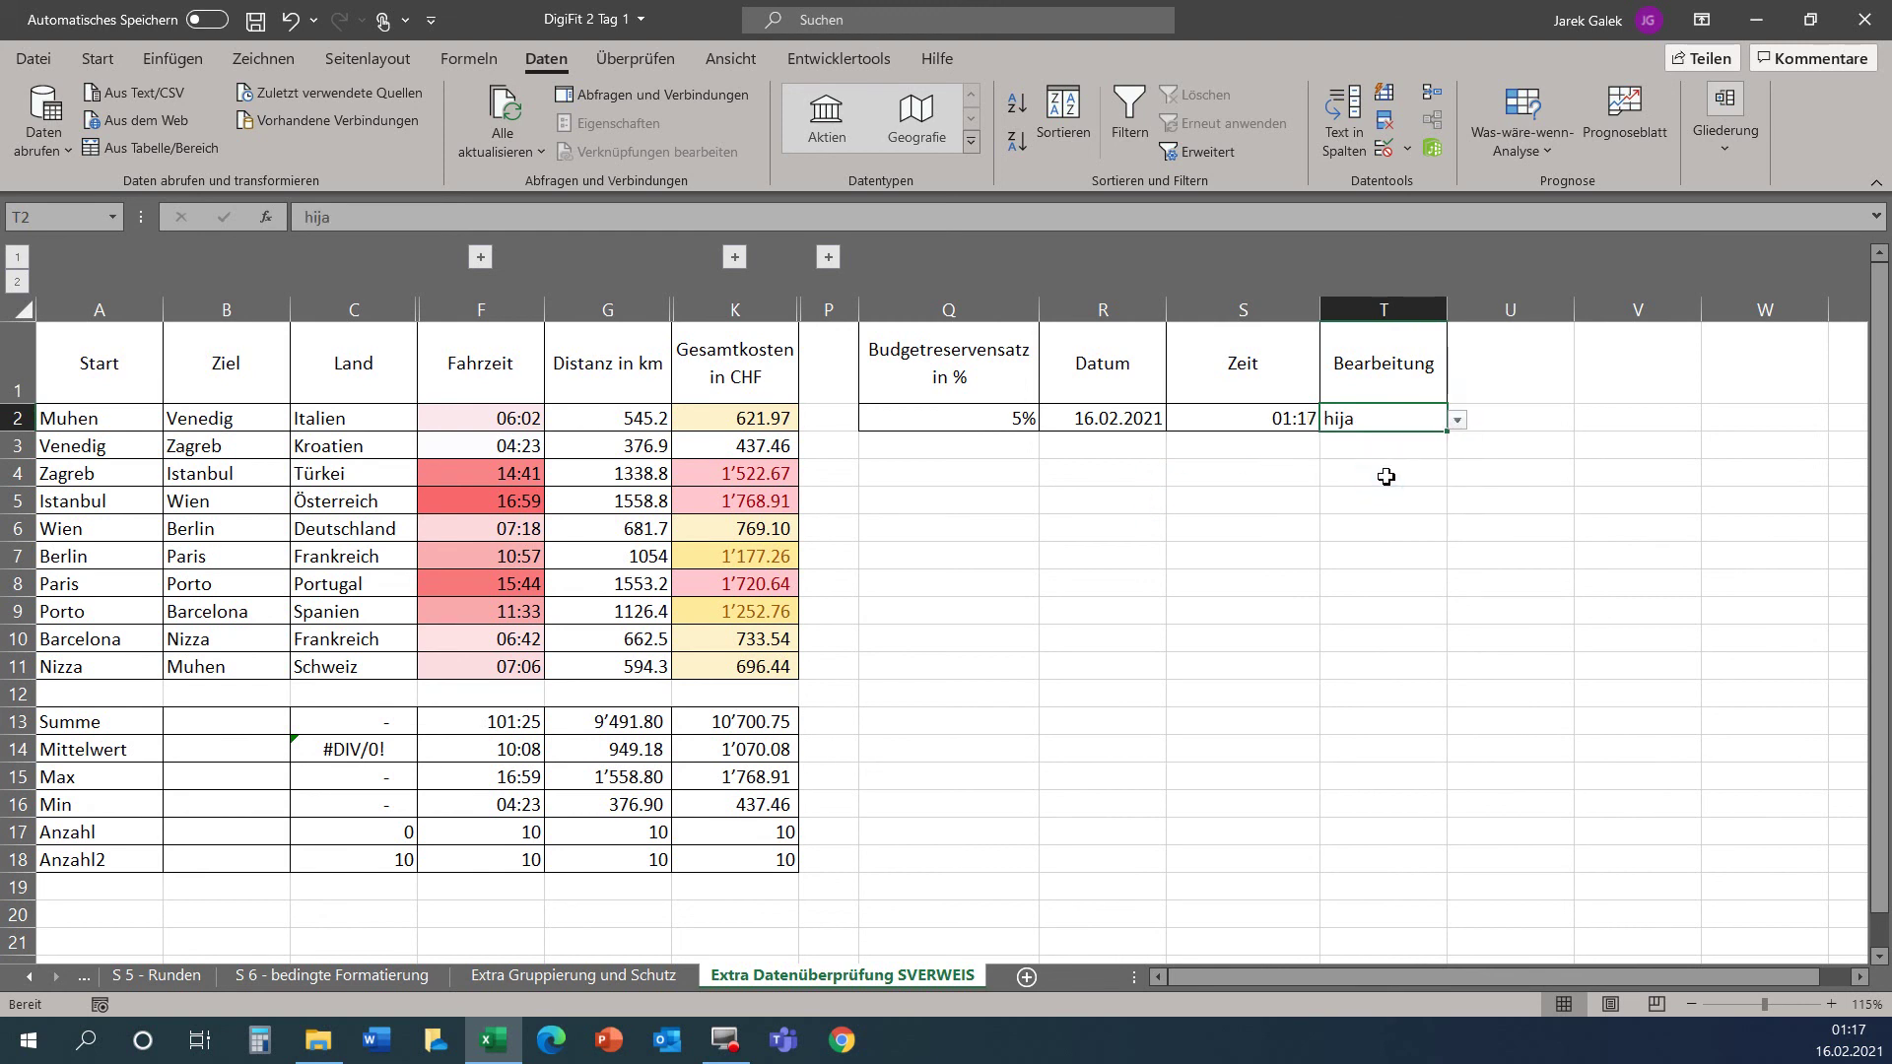
left_click(1110, 484)
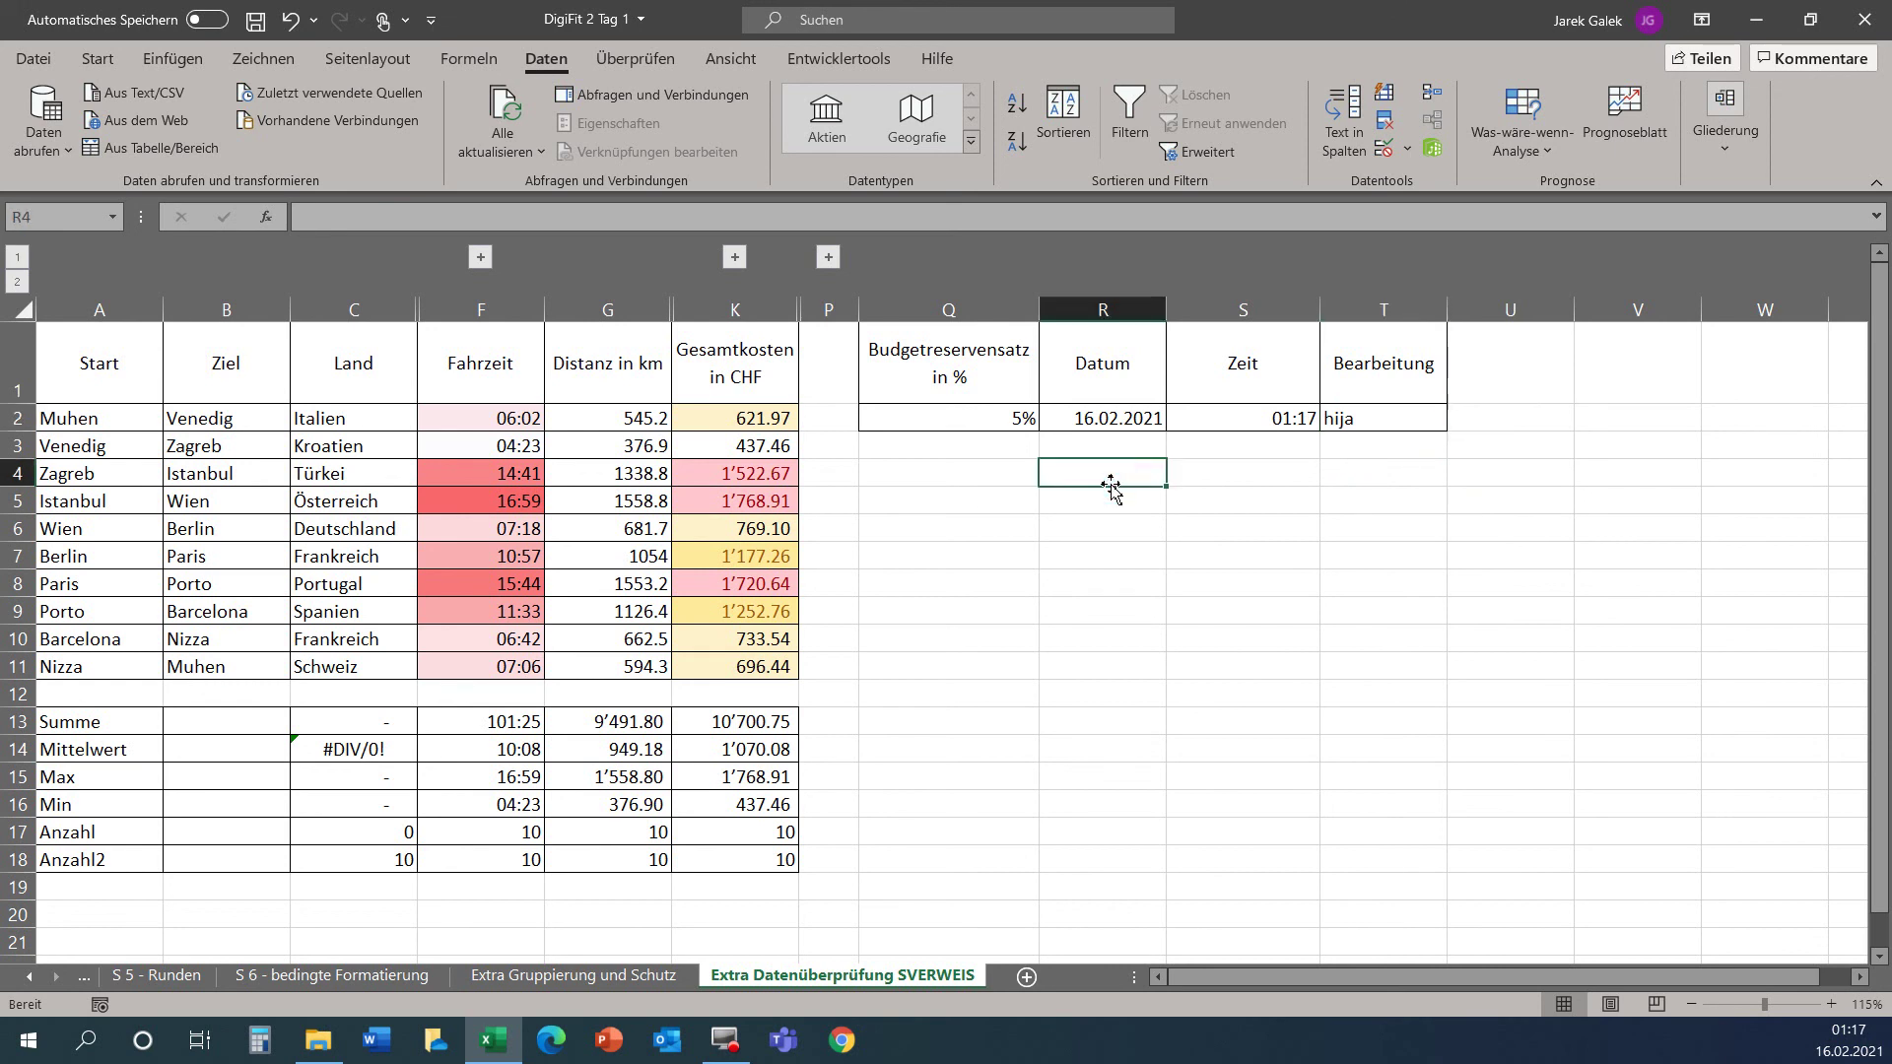